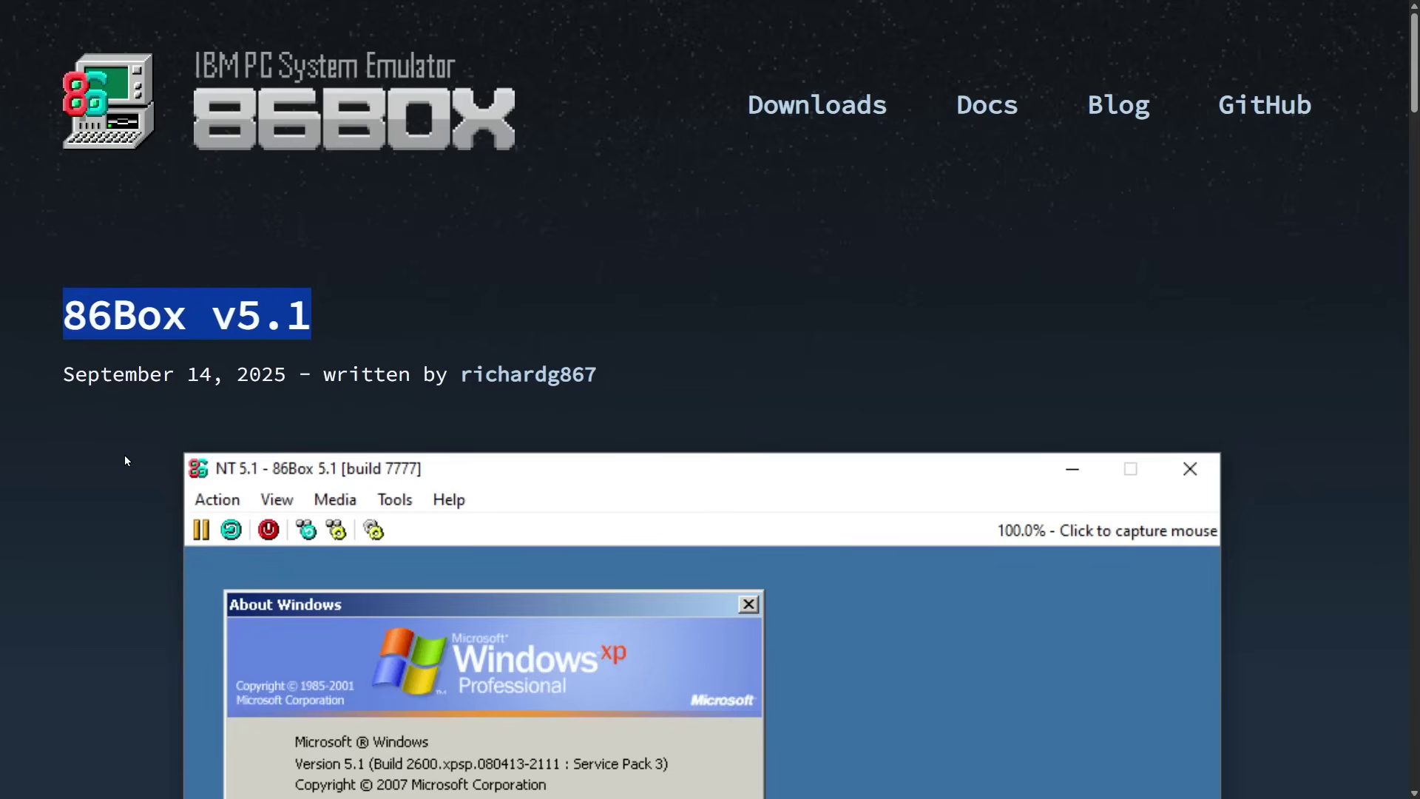
- Review the 86Box v5.1 release notes and changelog, and the 86Box 5.1 ROM set release page on GitHub
{"action": "scroll", "coordinate": [125, 460], "scroll_direction": "down", "scroll_amount": 15}
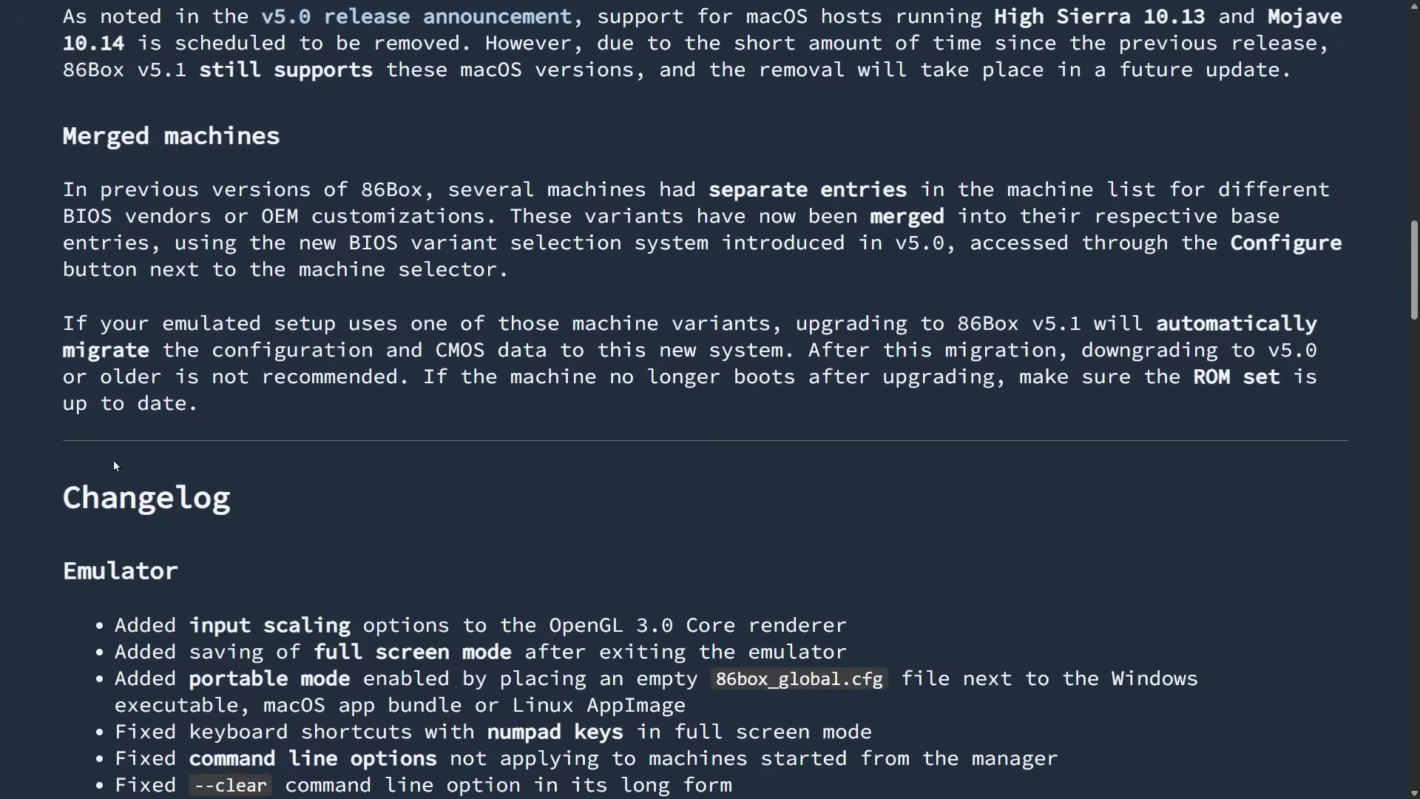
{"action": "scroll", "coordinate": [114, 465], "scroll_direction": "down", "scroll_amount": 5}
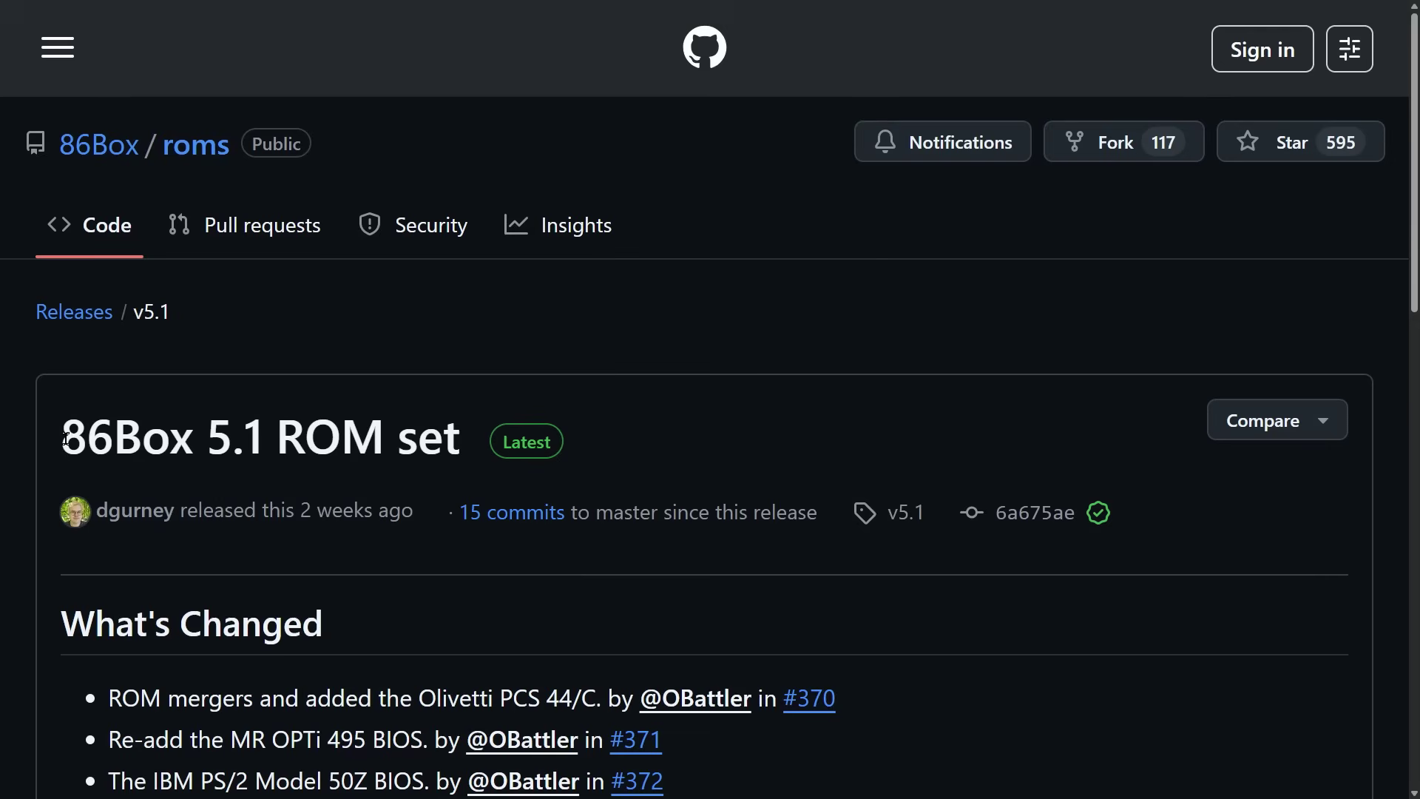
{"action": "left_click_drag", "start_coordinate": [65, 439], "coordinate": [462, 434]}
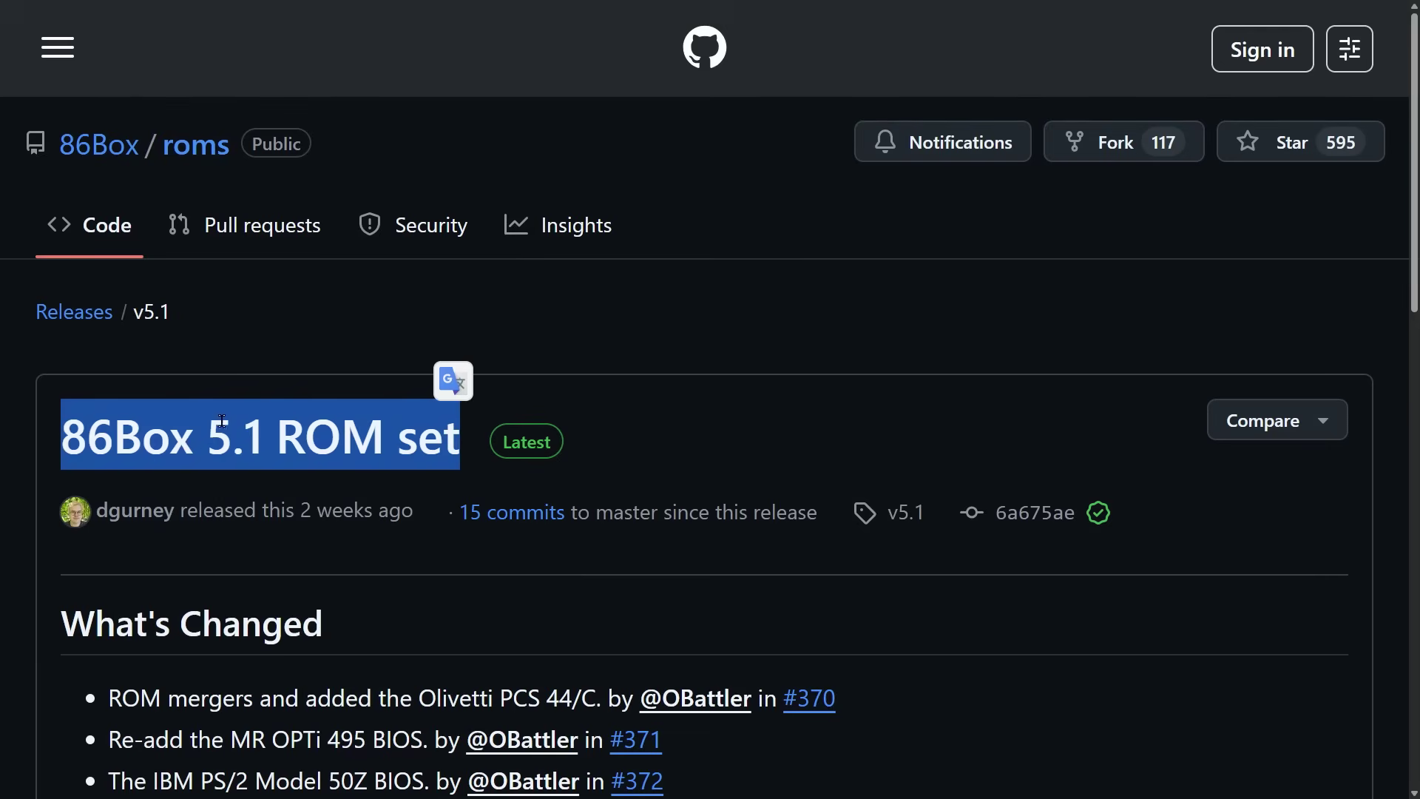
{"action": "scroll", "coordinate": [221, 432], "scroll_direction": "down", "scroll_amount": 18}
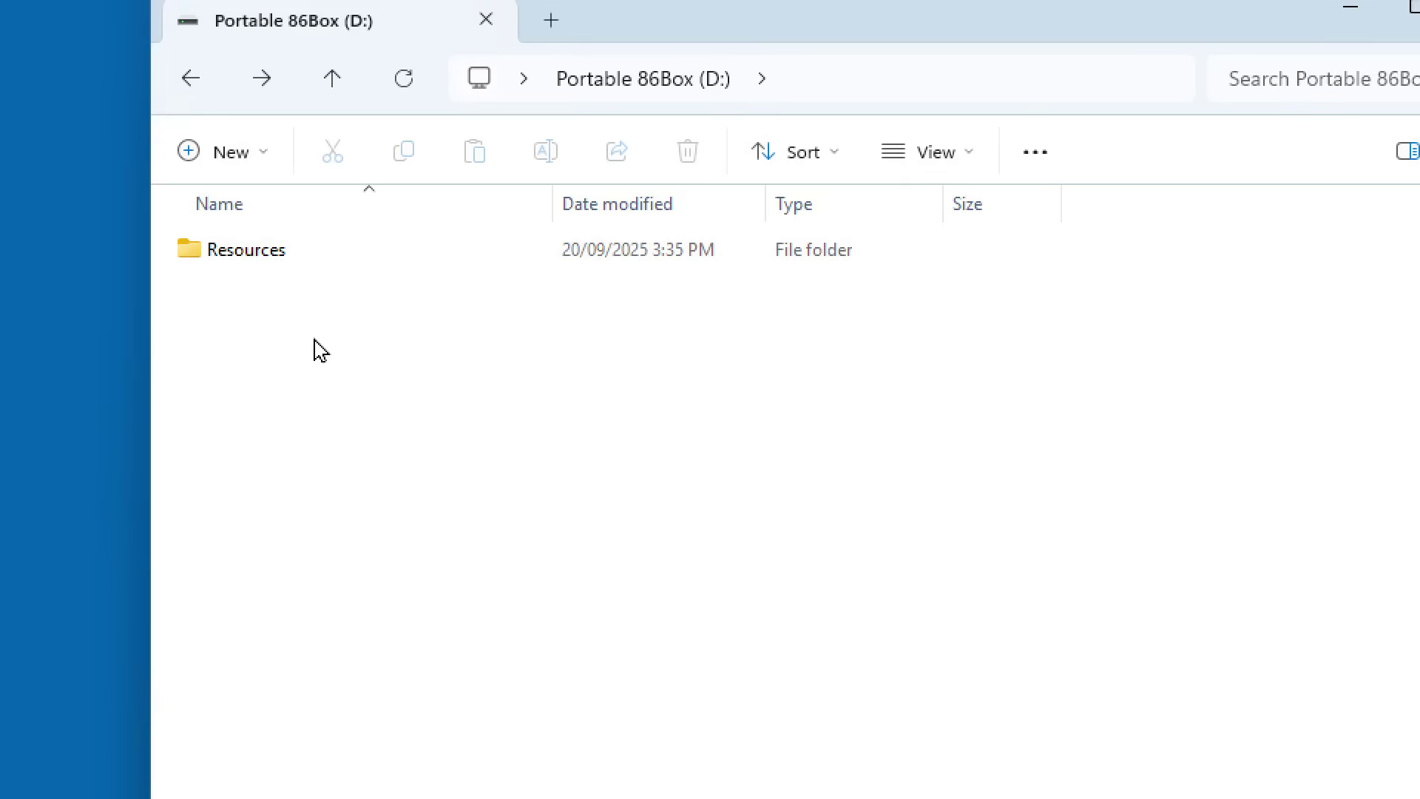
- Look through the DOS and Windows folders inside Resources on the Portable 86Box (D:) drive
{"action": "double_click", "coordinate": [273, 251]}
{"action": "double_click", "coordinate": [278, 251]}
{"action": "left_click", "coordinate": [334, 79]}
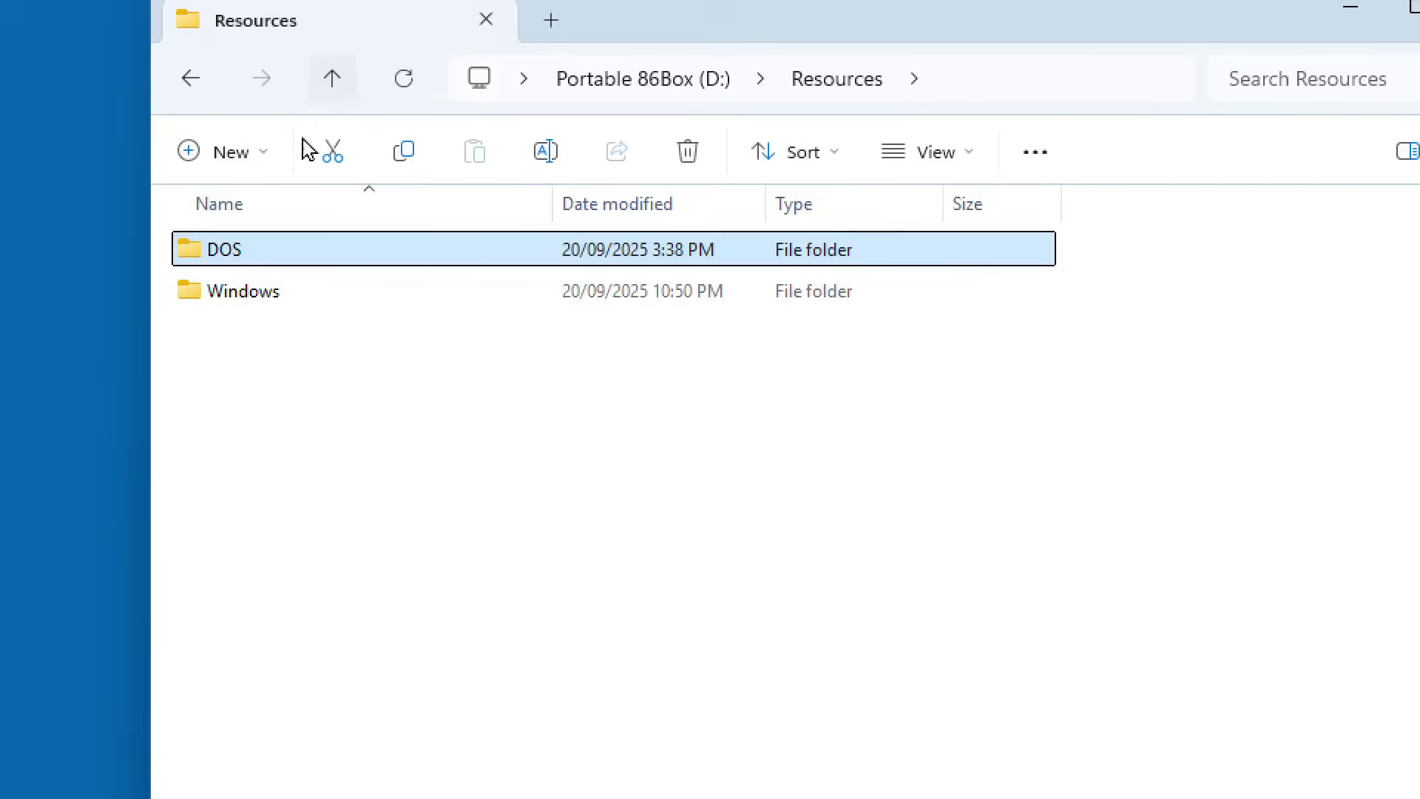
{"action": "double_click", "coordinate": [241, 292]}
{"action": "left_click", "coordinate": [334, 94]}
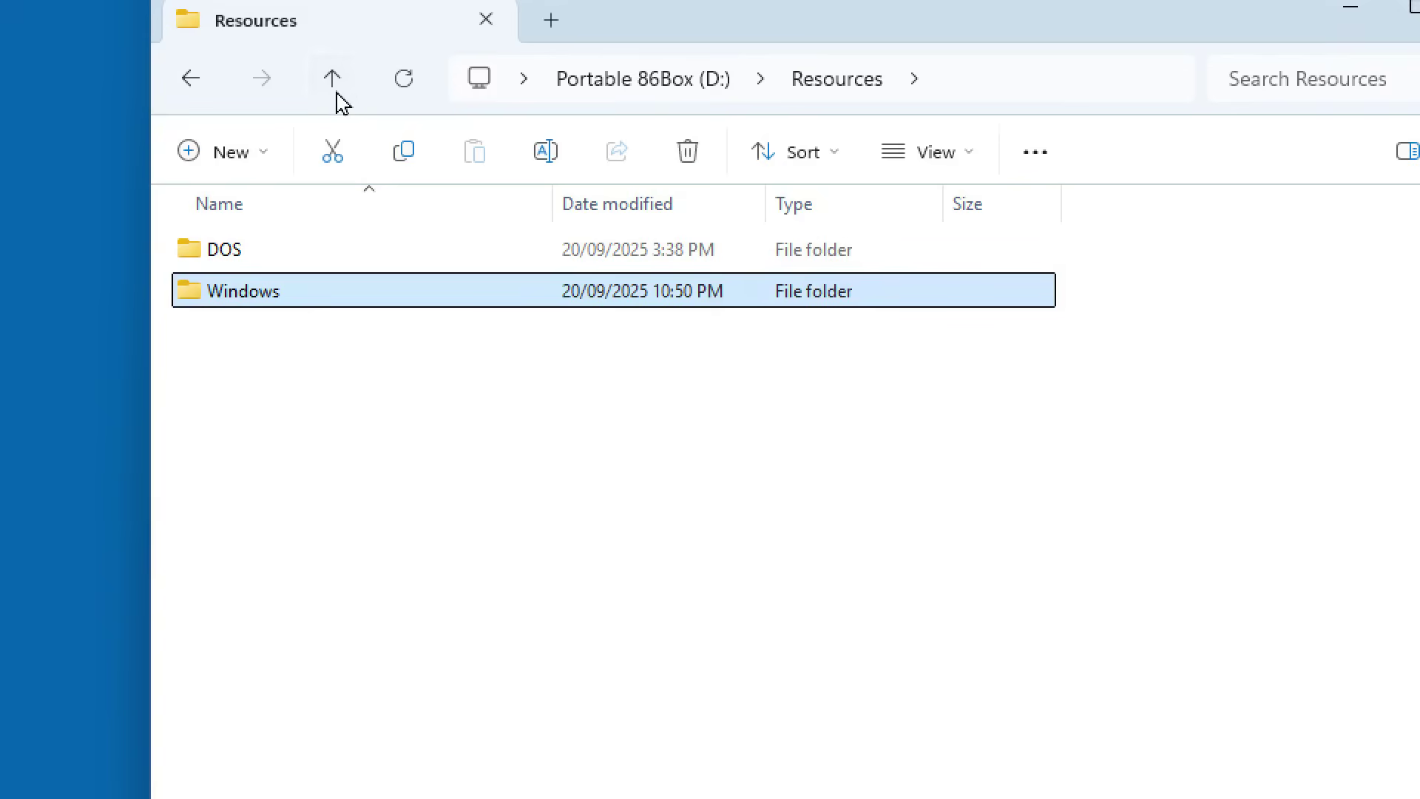
{"action": "left_click", "coordinate": [338, 87]}
{"action": "left_click", "coordinate": [344, 414]}
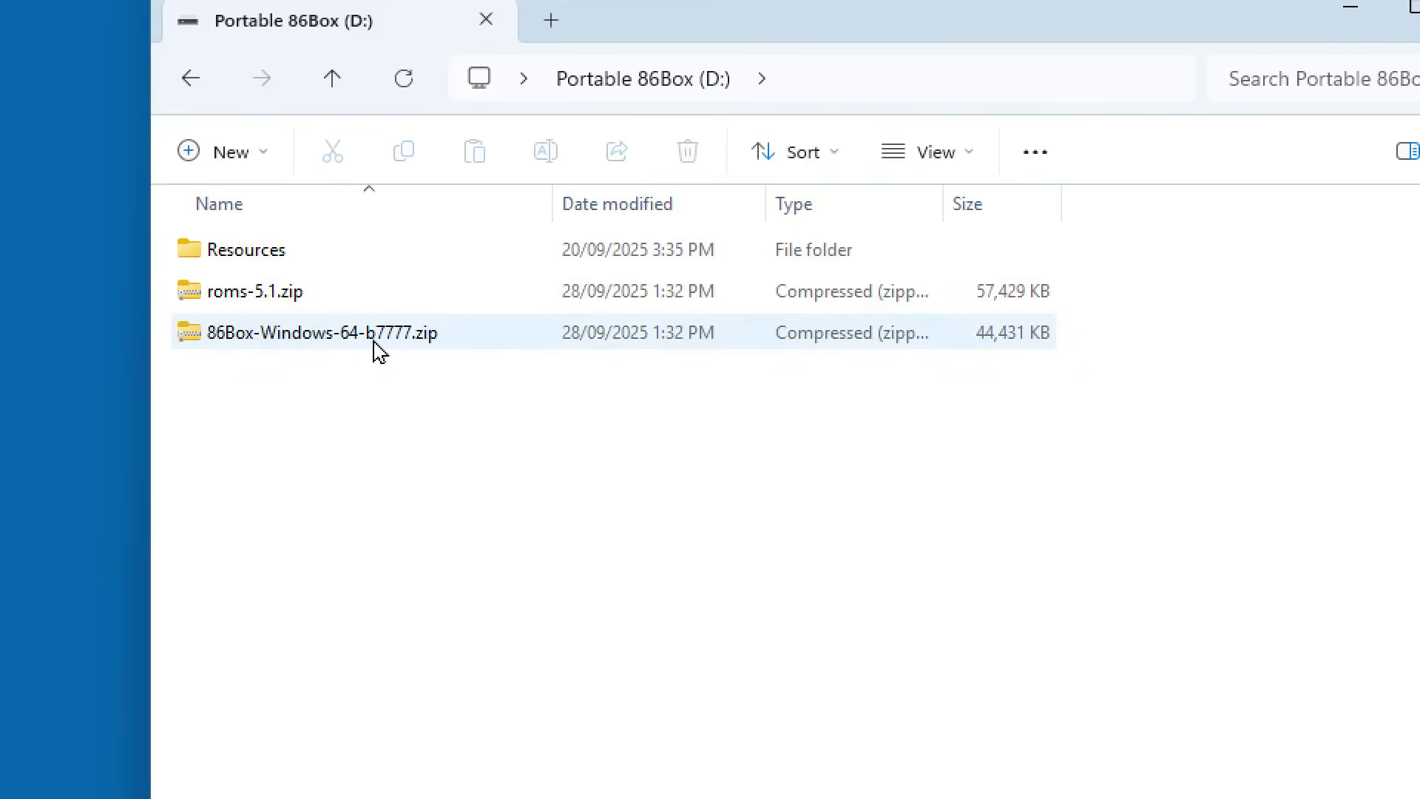
- Extract 86Box-Windows-64-b7777.zip into its own folder on the D: drive
{"action": "left_click", "coordinate": [256, 336]}
{"action": "right_click", "coordinate": [259, 335]}
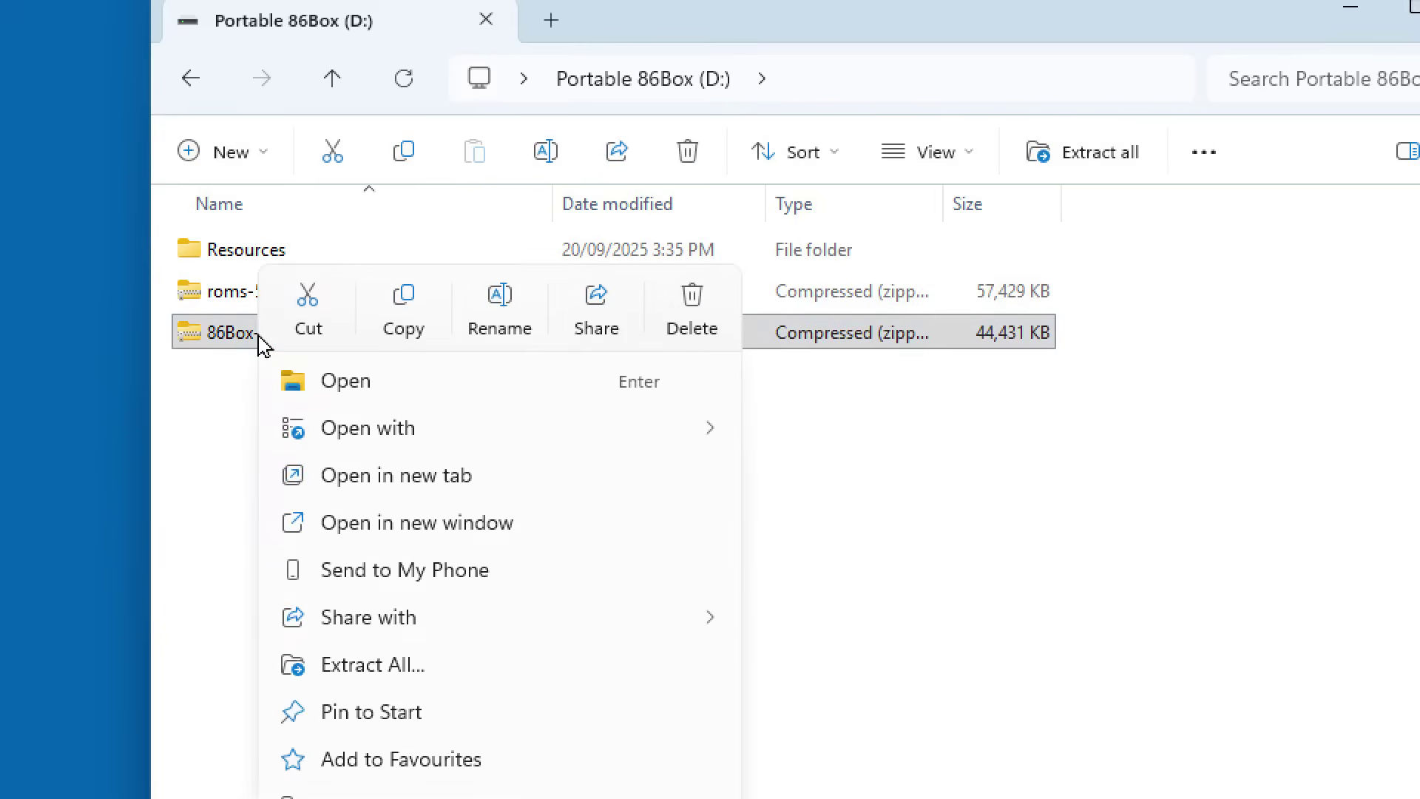
{"action": "left_click", "coordinate": [368, 668]}
{"action": "left_click", "coordinate": [973, 704]}
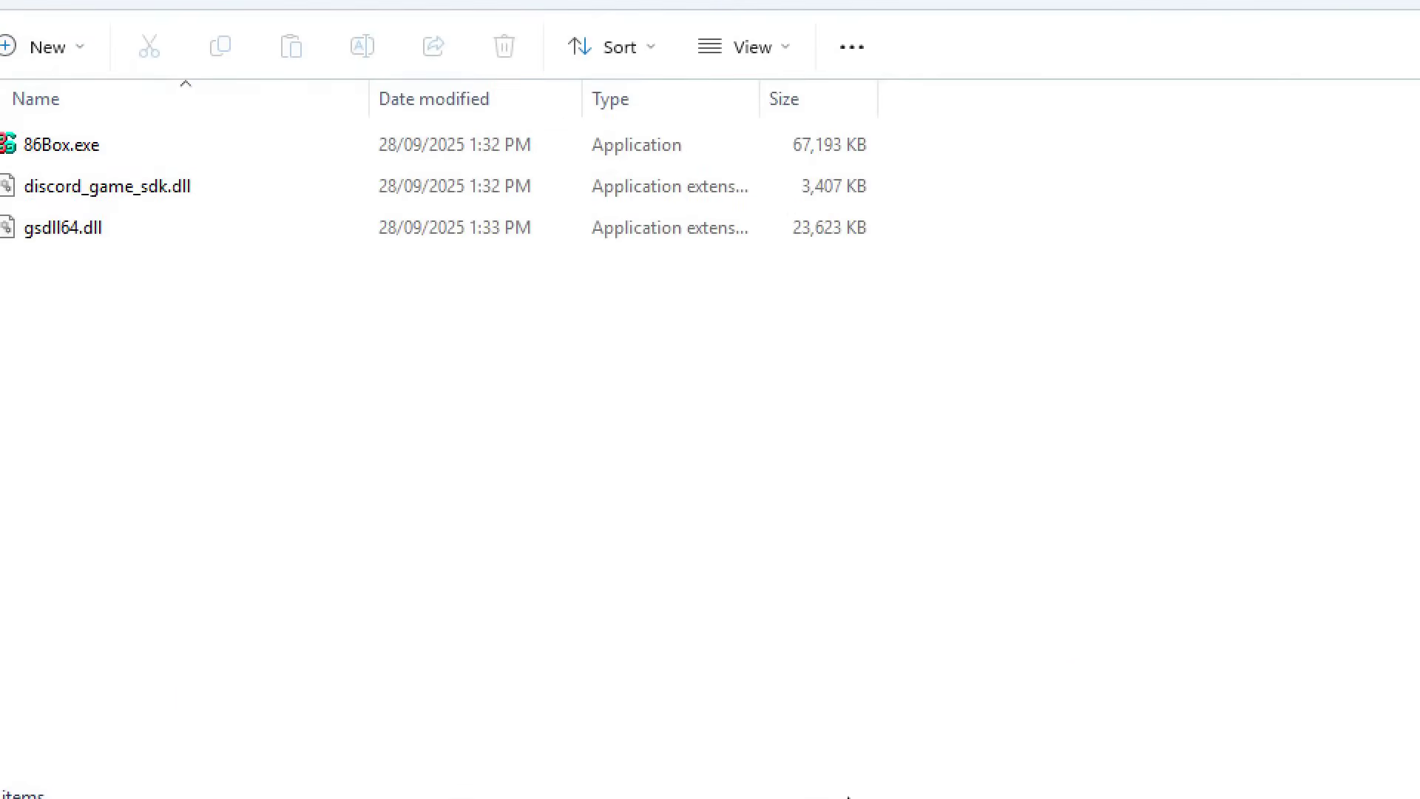
- Extract roms-5.1.zip directly to D:\ as the destination folder
{"action": "key", "text": "alt+Tab"}
{"action": "left_click", "coordinate": [260, 291]}
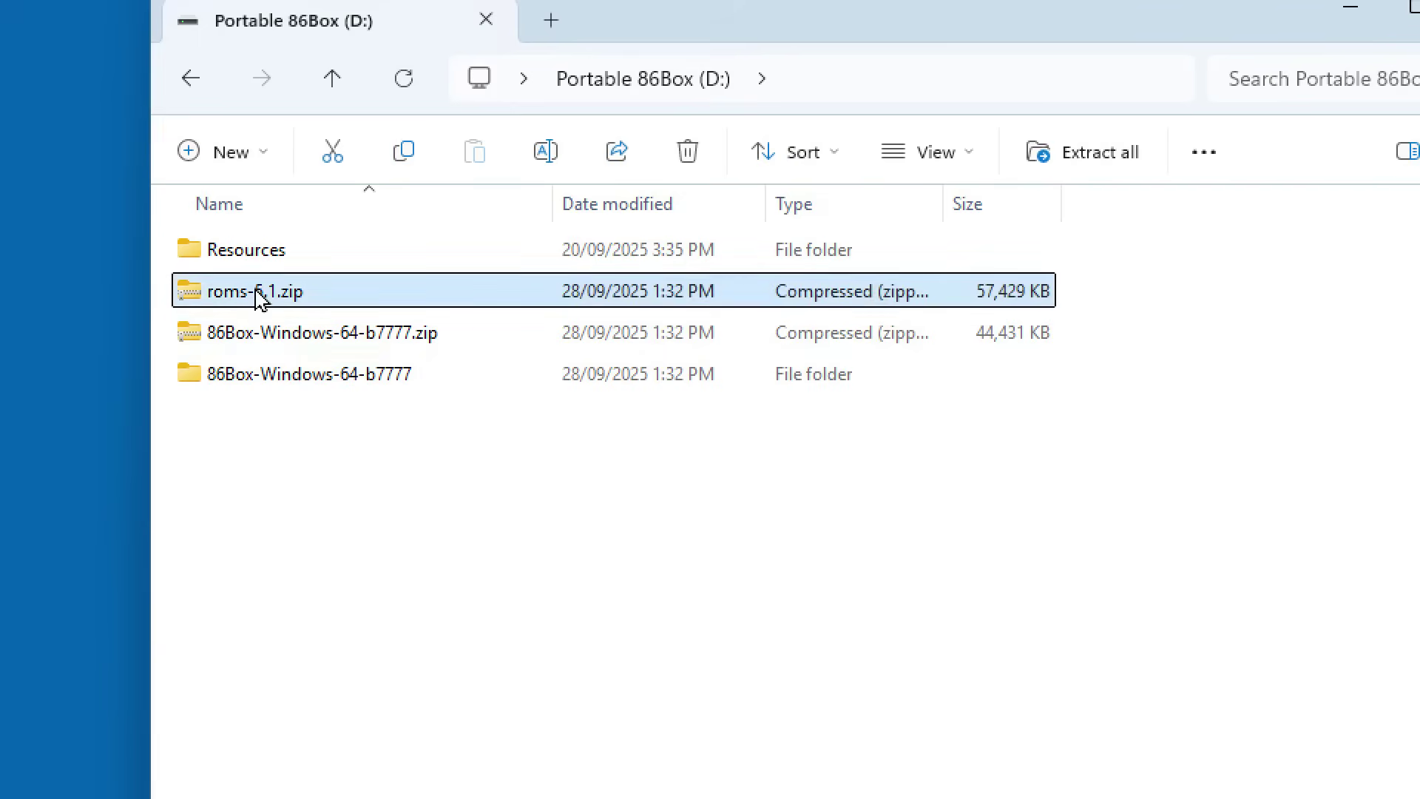
{"action": "right_click", "coordinate": [259, 294]}
{"action": "left_click", "coordinate": [391, 683]}
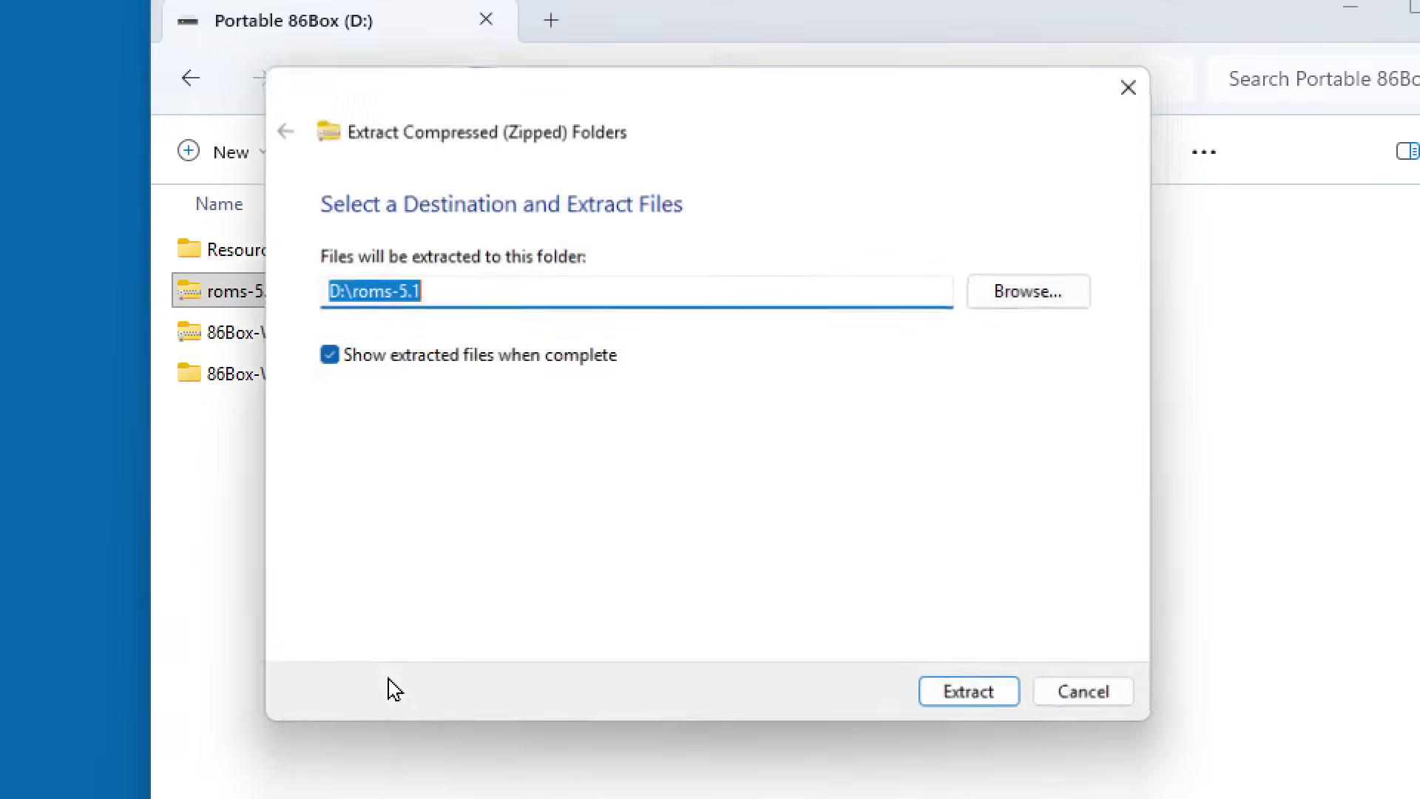
{"action": "left_click", "coordinate": [466, 287]}
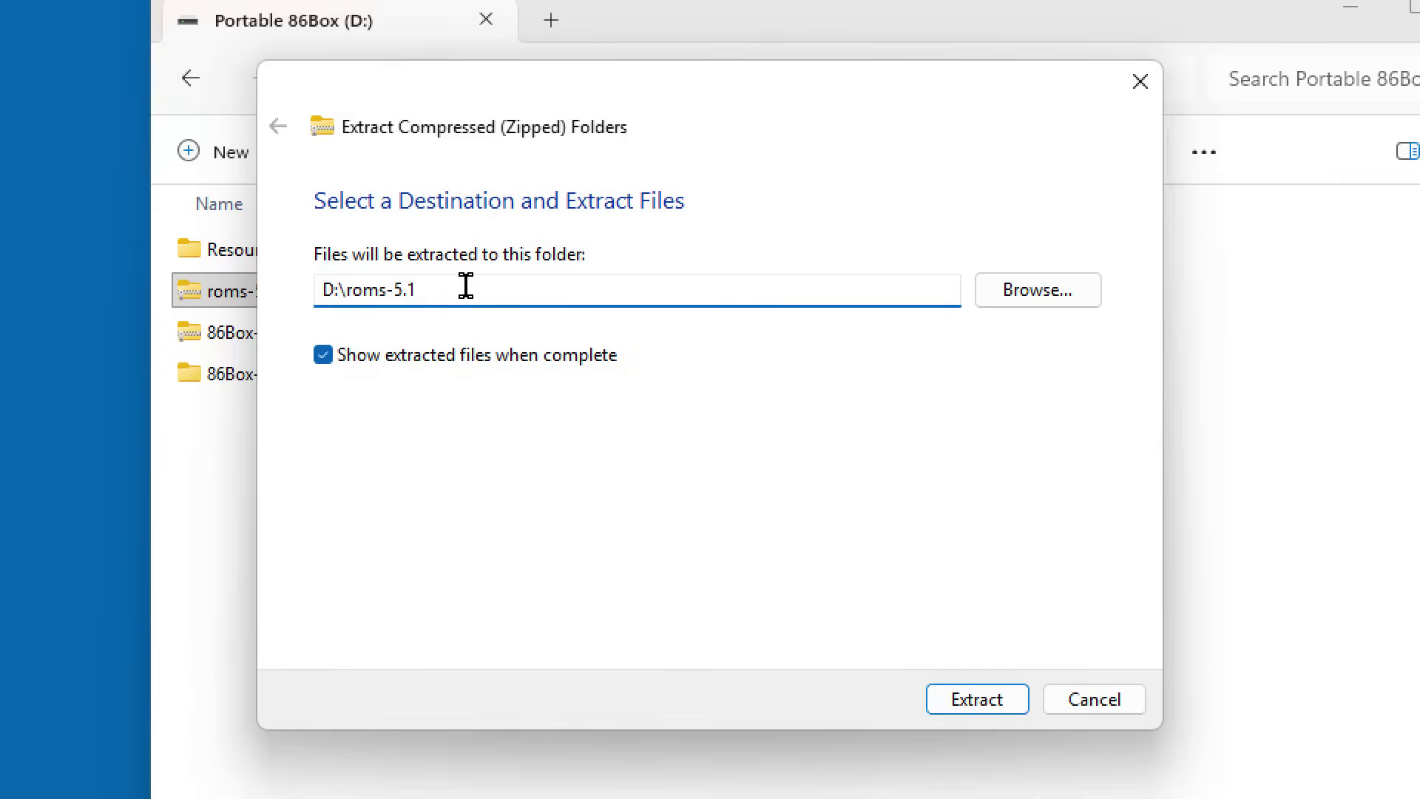
{"action": "key", "text": "BackSpace"}
{"action": "key", "text": "BackSpace"}
{"action": "key", "text": "BackSpace"}
{"action": "key", "text": "BackSpace"}
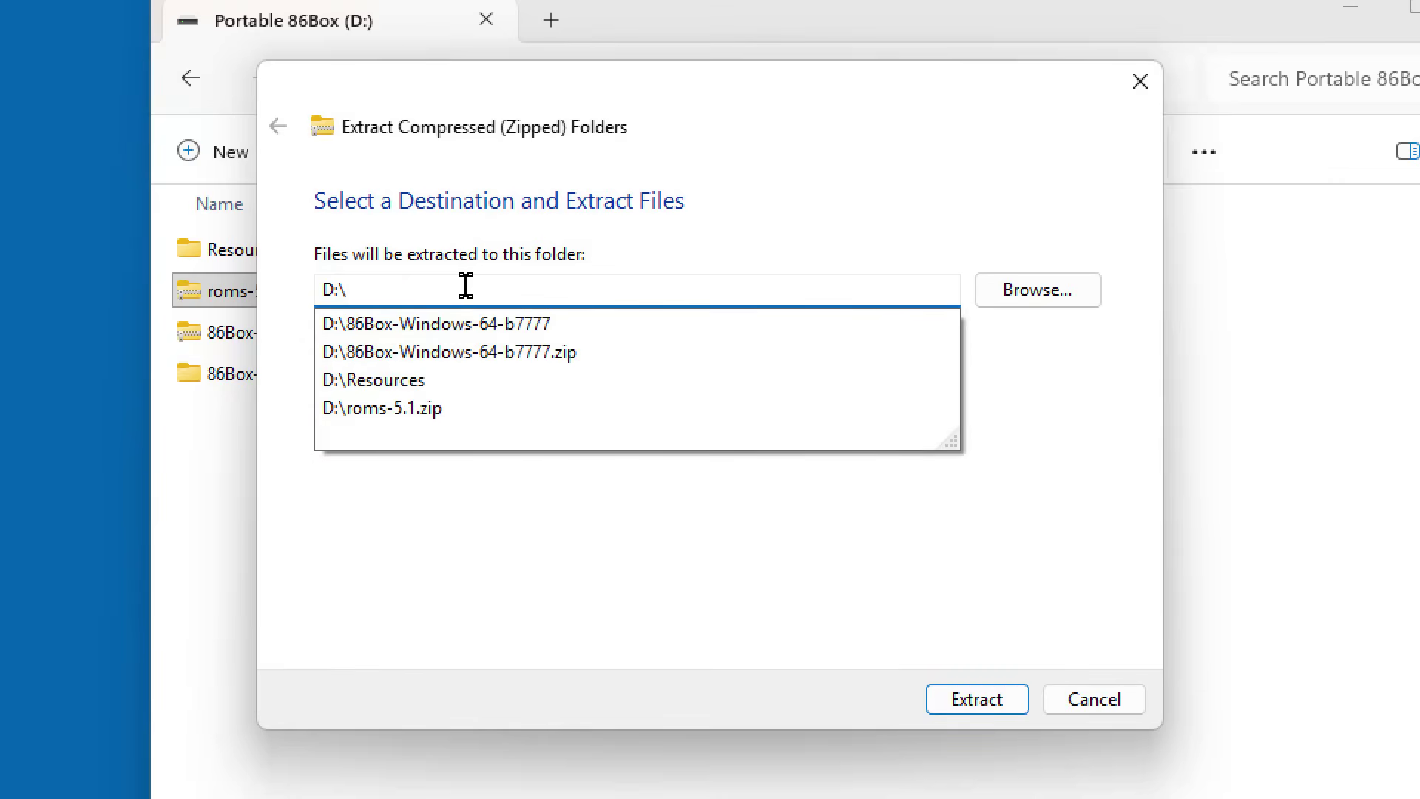
{"action": "key", "text": "Return"}
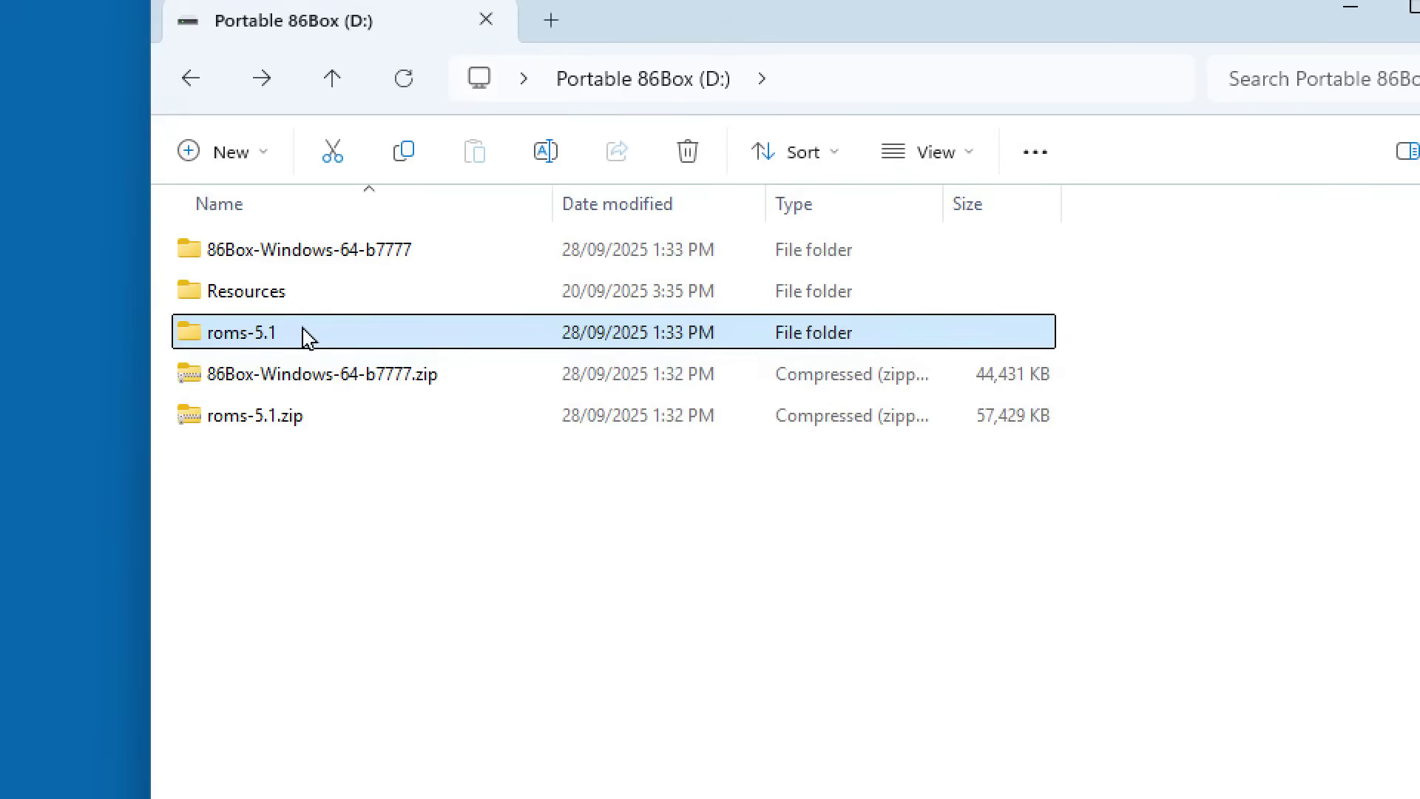
- Rename the extracted roms-5.1 folder to roms and move it into the 86Box-Windows-64-b7777 folder
{"action": "left_click", "coordinate": [304, 331]}
{"action": "left_click", "coordinate": [302, 325]}
{"action": "key", "text": "BackSpace"}
{"action": "key", "text": "BackSpace"}
{"action": "key", "text": "BackSpace"}
{"action": "key", "text": "BackSpace"}
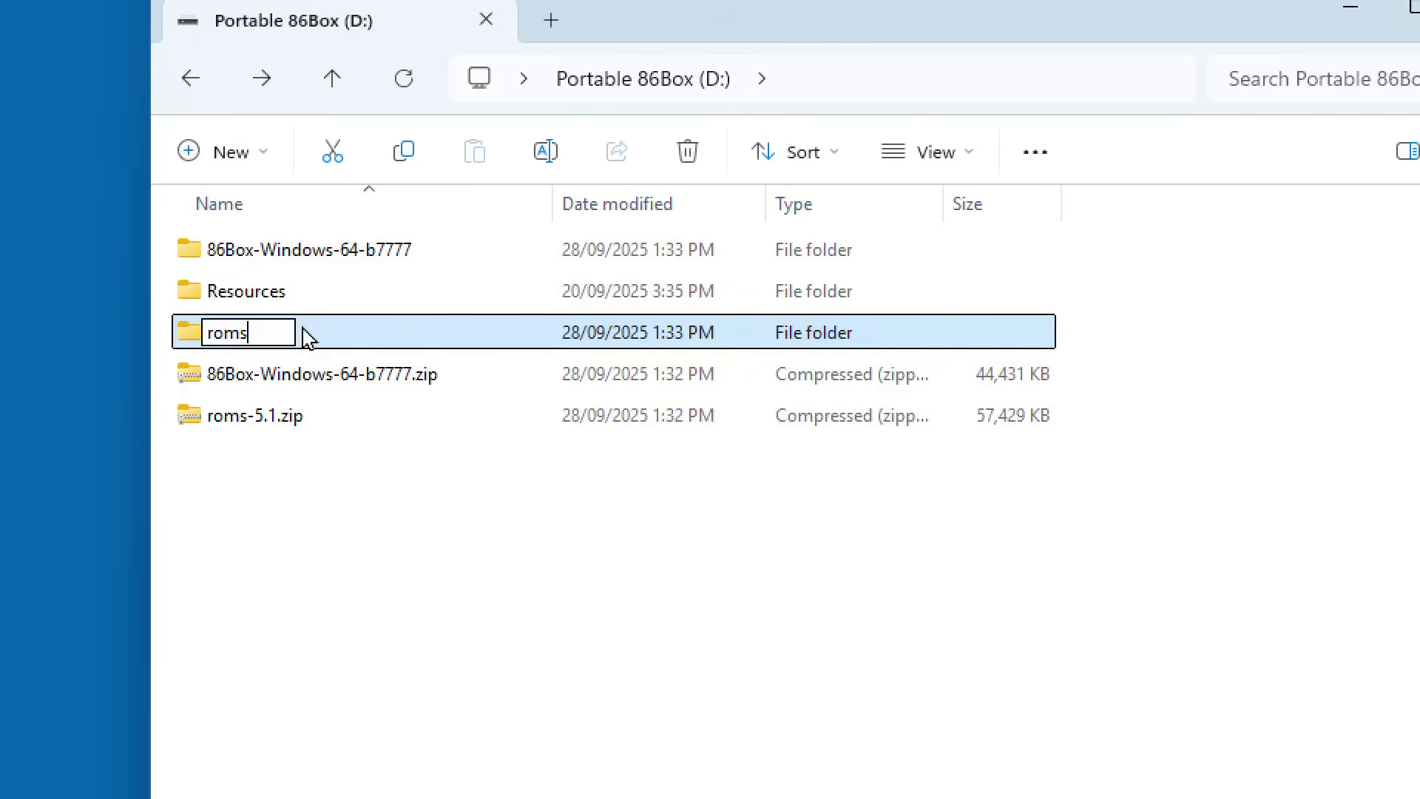
{"action": "key", "text": "Return"}
{"action": "left_click_drag", "start_coordinate": [276, 340], "coordinate": [309, 264]}
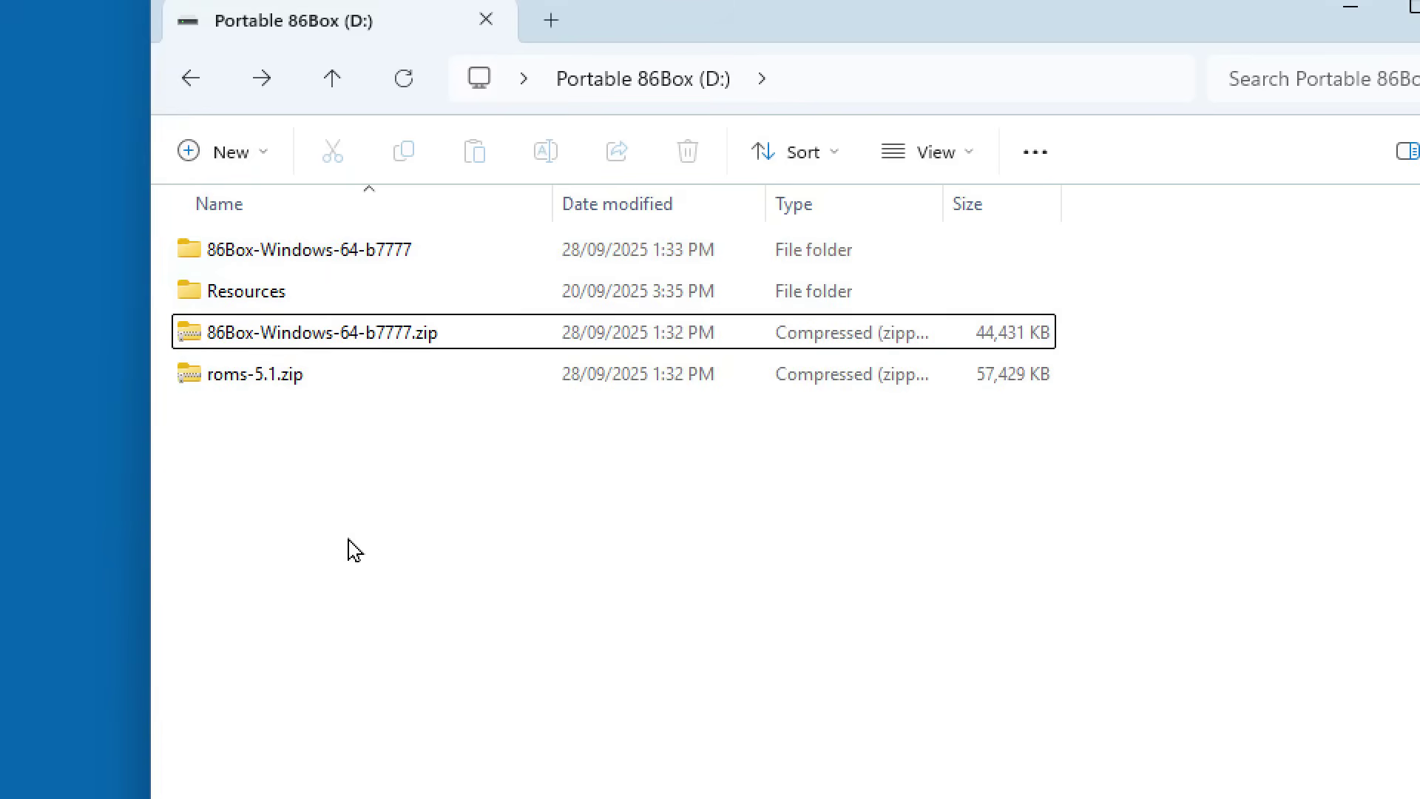
- Delete the 86Box-Windows-64-b7777.zip and roms-5.1.zip archives
{"action": "left_click_drag", "start_coordinate": [312, 433], "coordinate": [230, 332]}
{"action": "key", "text": "Delete"}
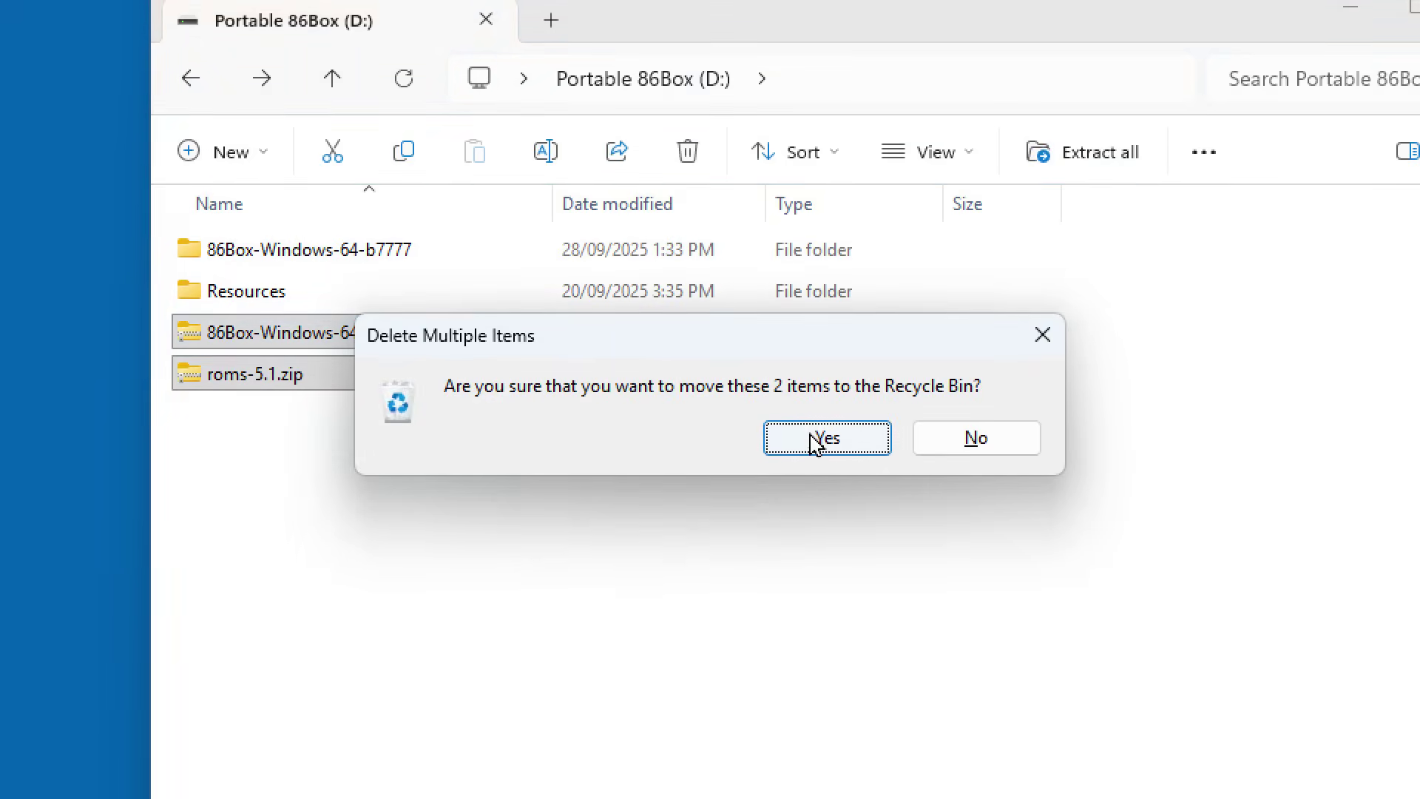
{"action": "left_click", "coordinate": [815, 440]}
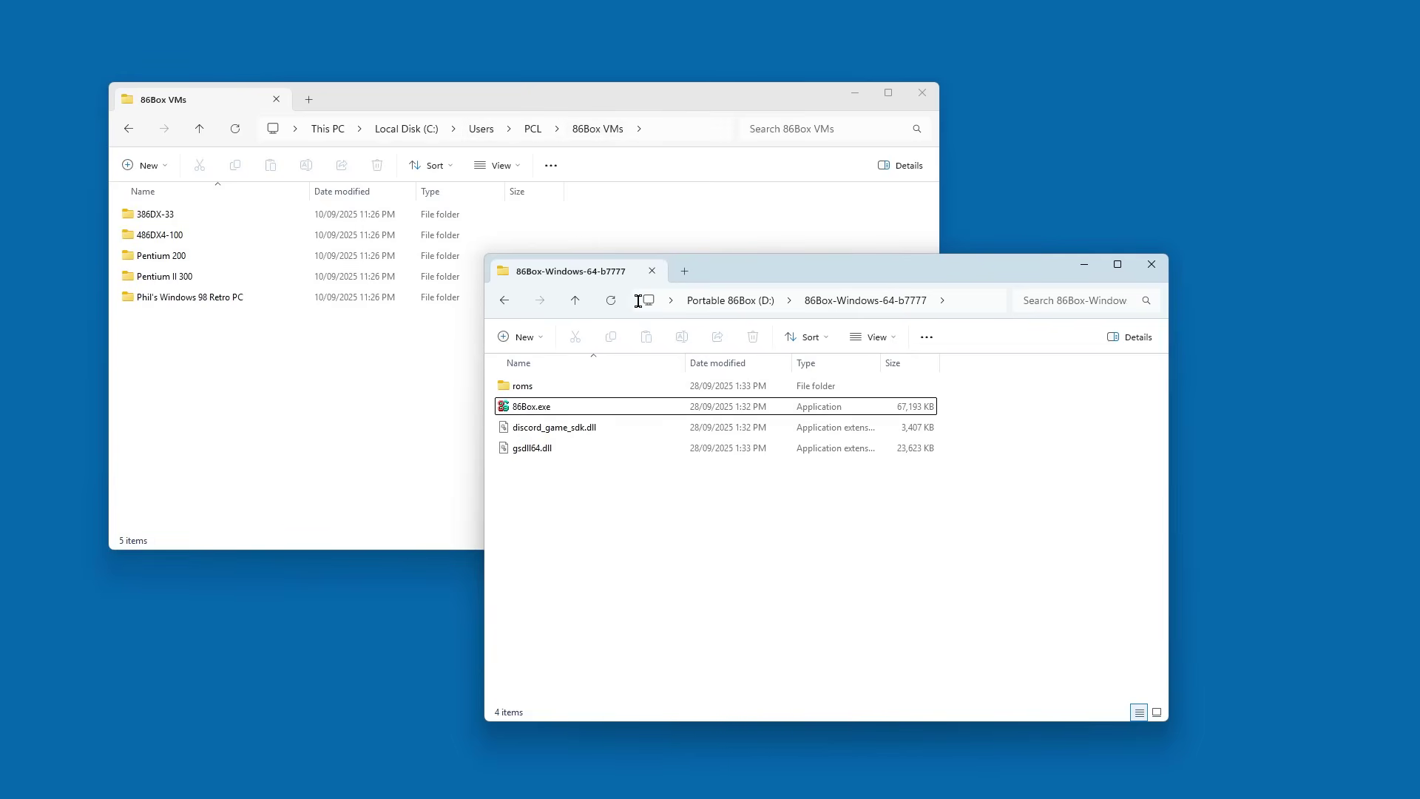
- Copy the file name 86box_global.cfg from the portable mode entry in the 86Box changelog
{"action": "double_click", "coordinate": [551, 409]}
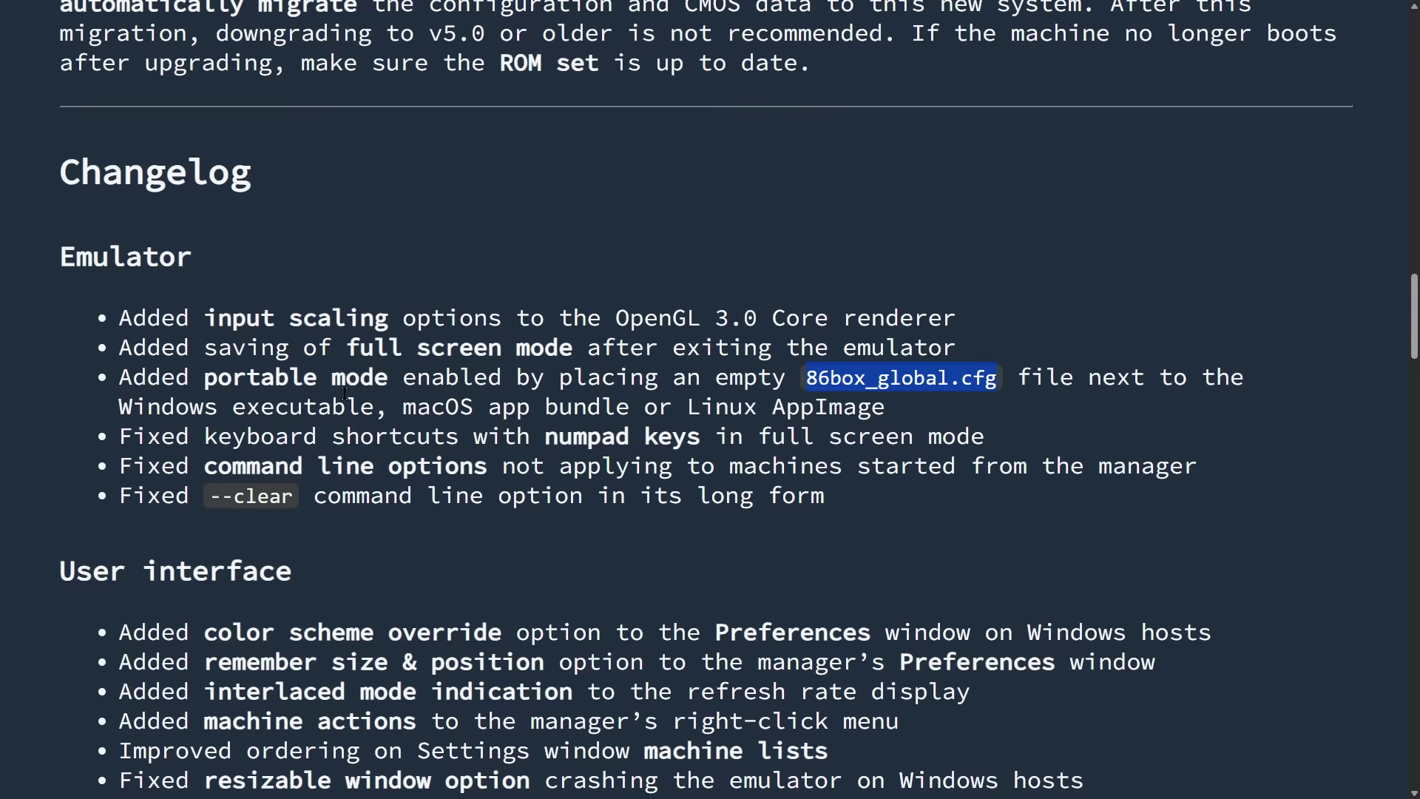
{"action": "right_click", "coordinate": [931, 378]}
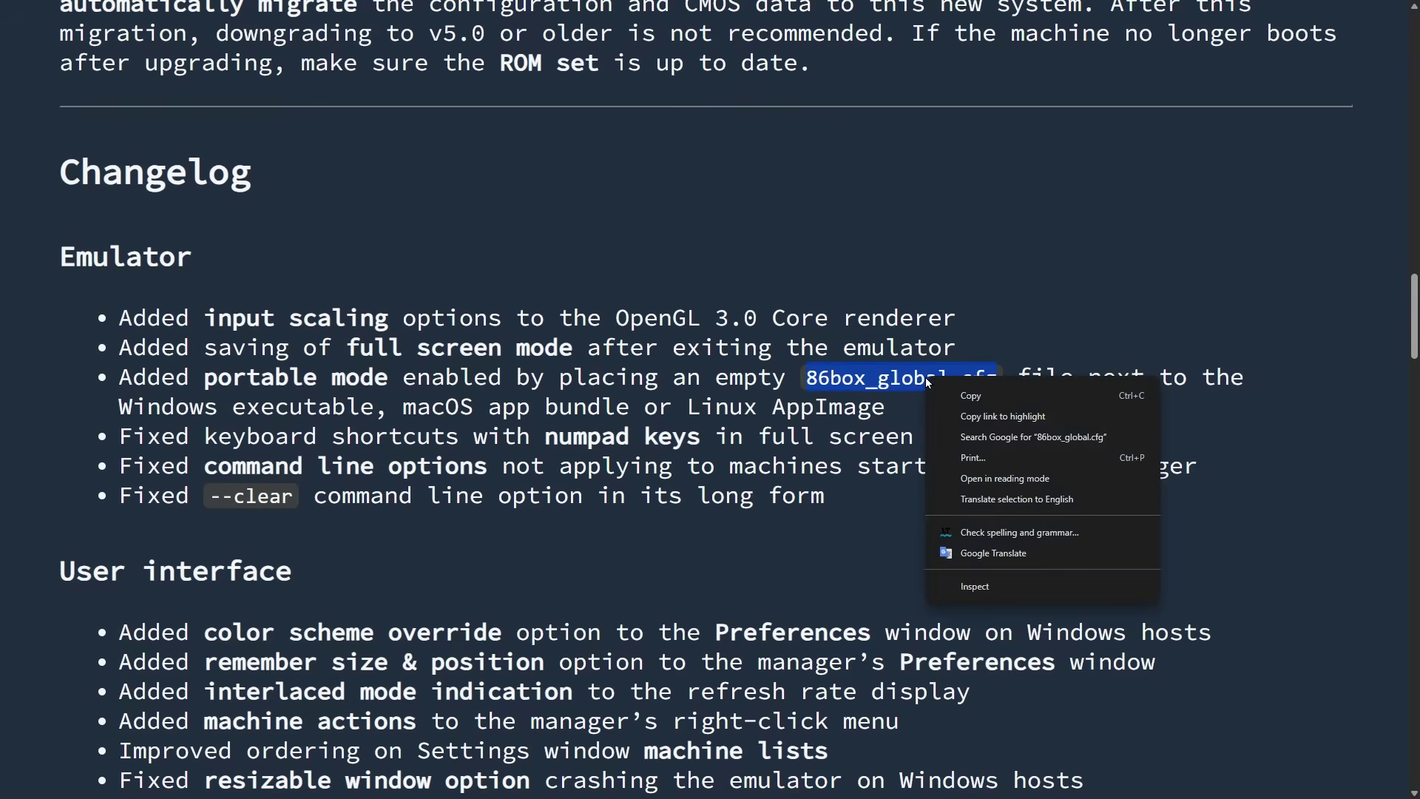
{"action": "left_click", "coordinate": [964, 392]}
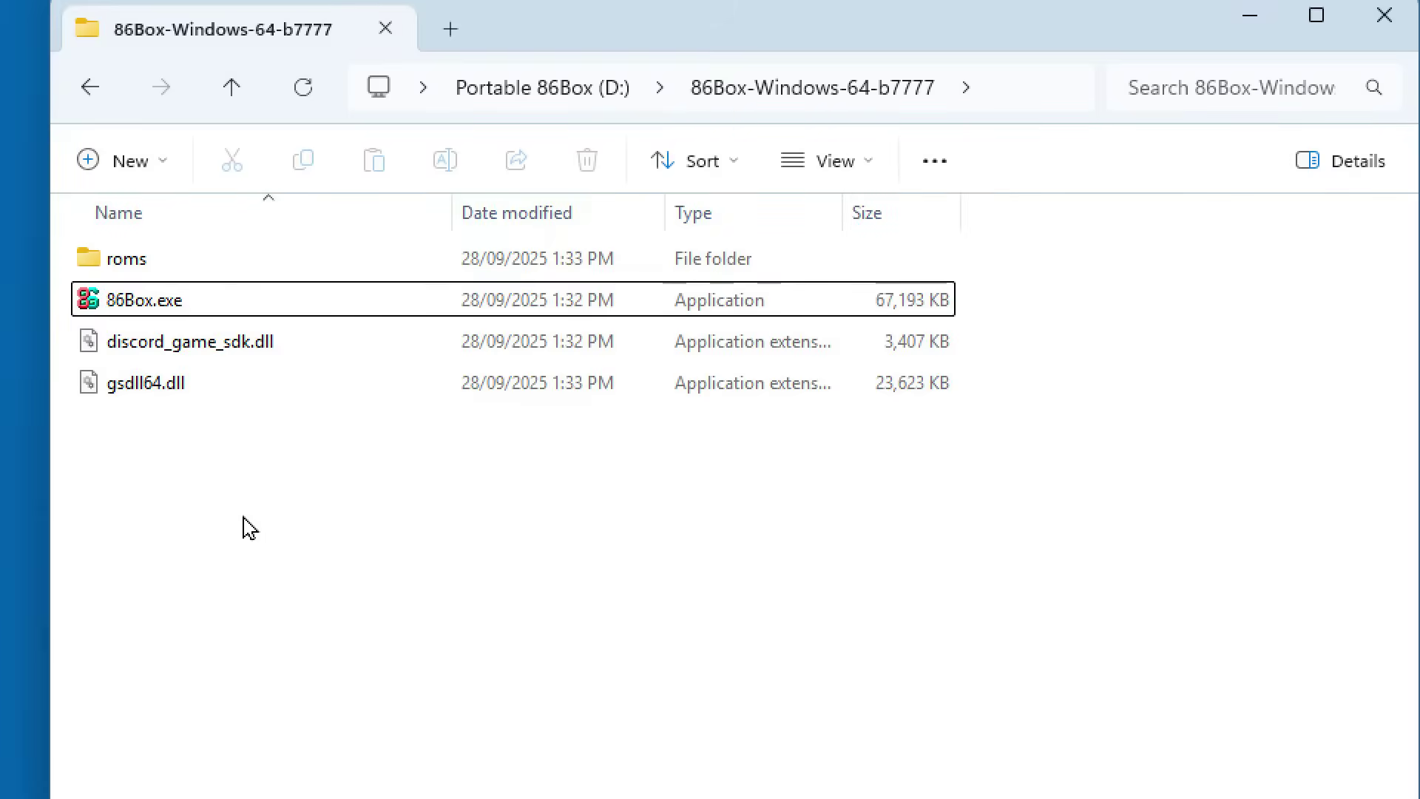
- Check the "Hide extensions for known file types" setting in File Explorer's folder view options
{"action": "left_click", "coordinate": [935, 163]}
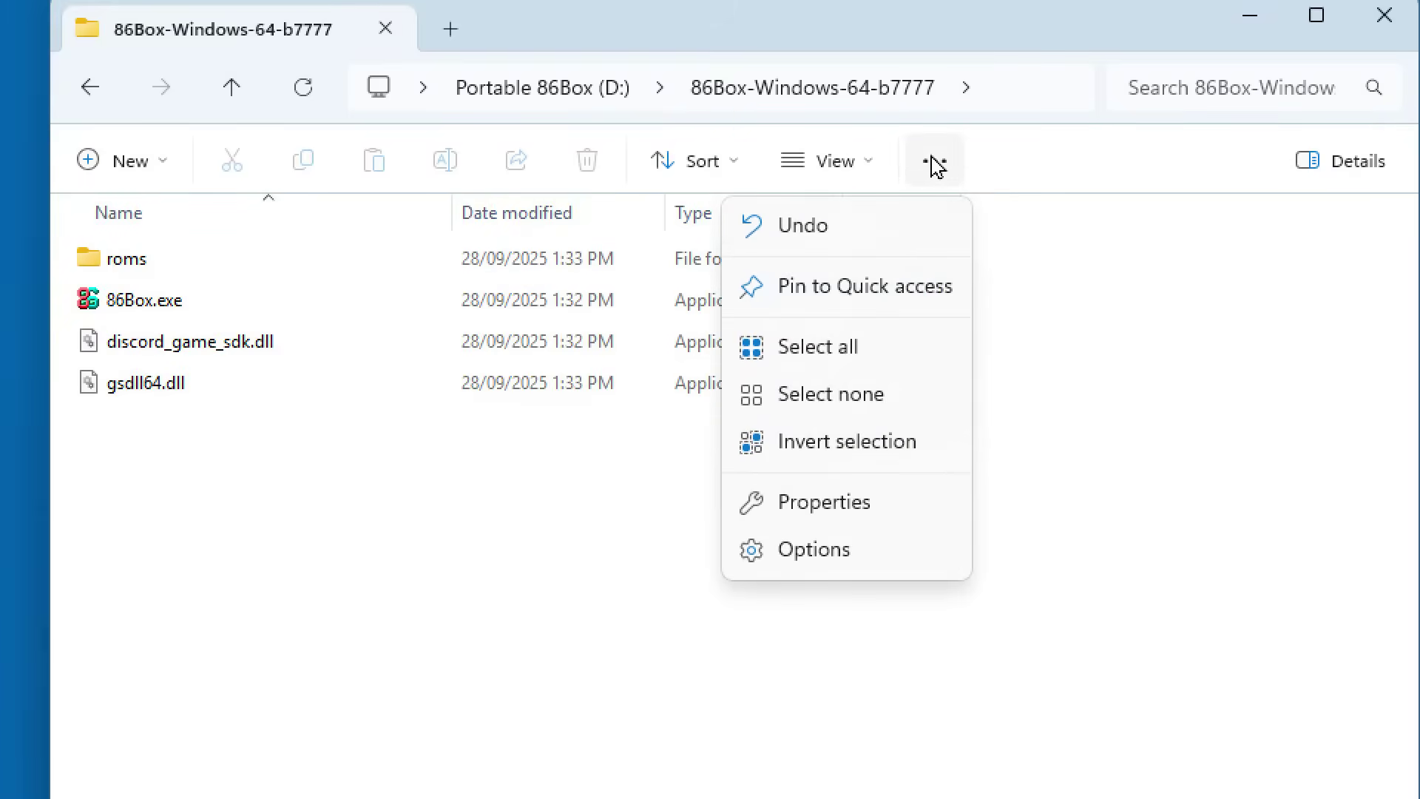
{"action": "left_click", "coordinate": [814, 551]}
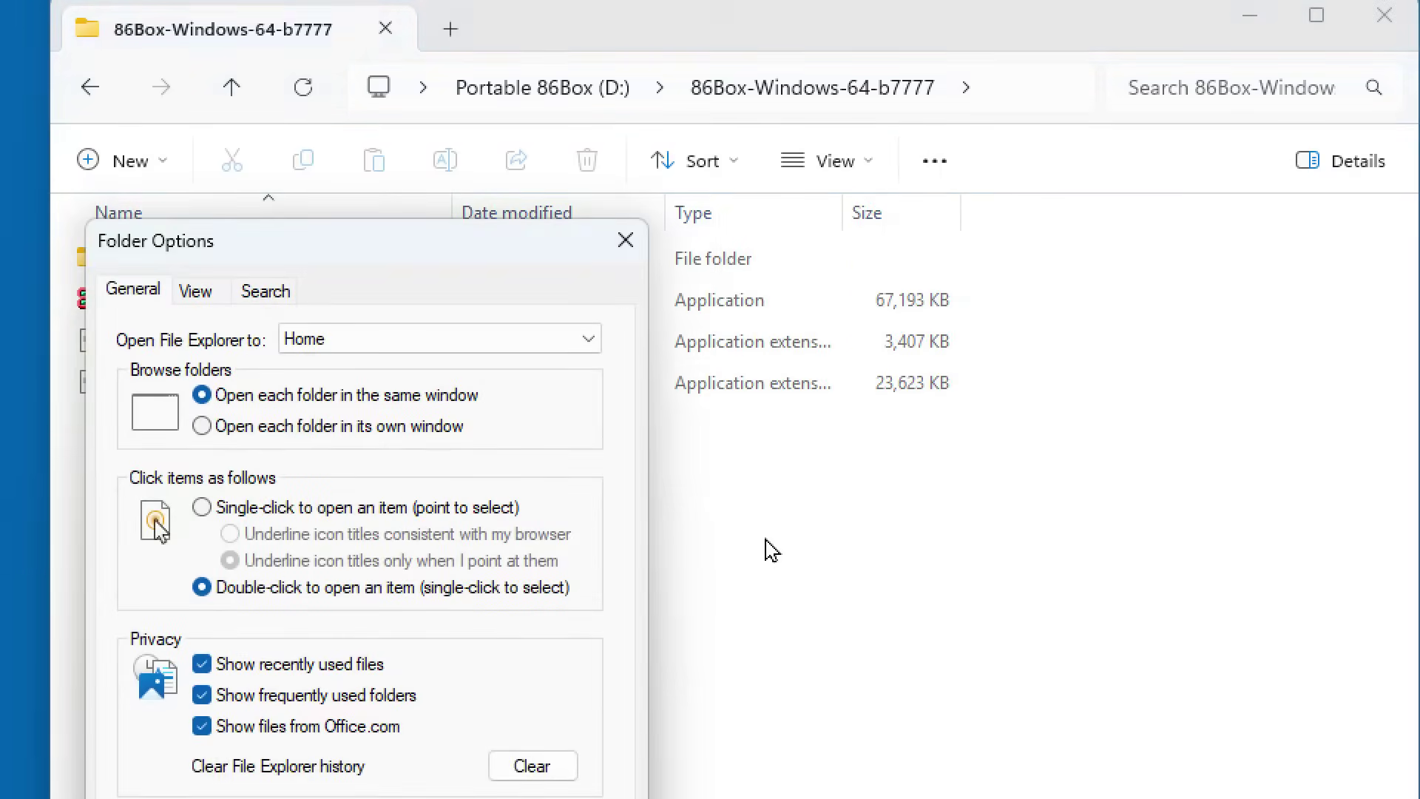
{"action": "left_click", "coordinate": [195, 291]}
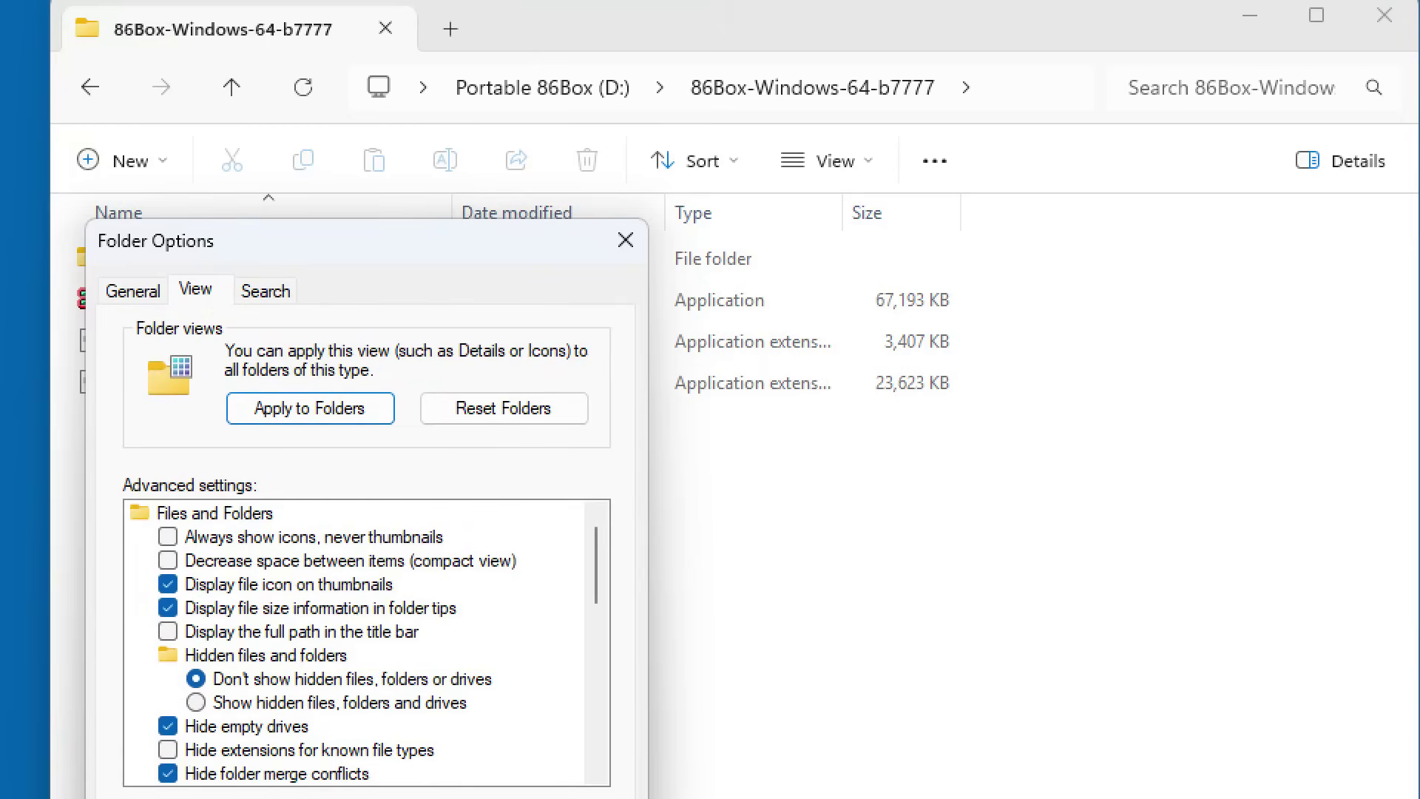
{"action": "key", "text": "Return"}
- Create an empty text document in the 86Box-Windows-64-b7777 folder and name it 86box_global.cfg, accepting the extension change
{"action": "right_click", "coordinate": [178, 532]}
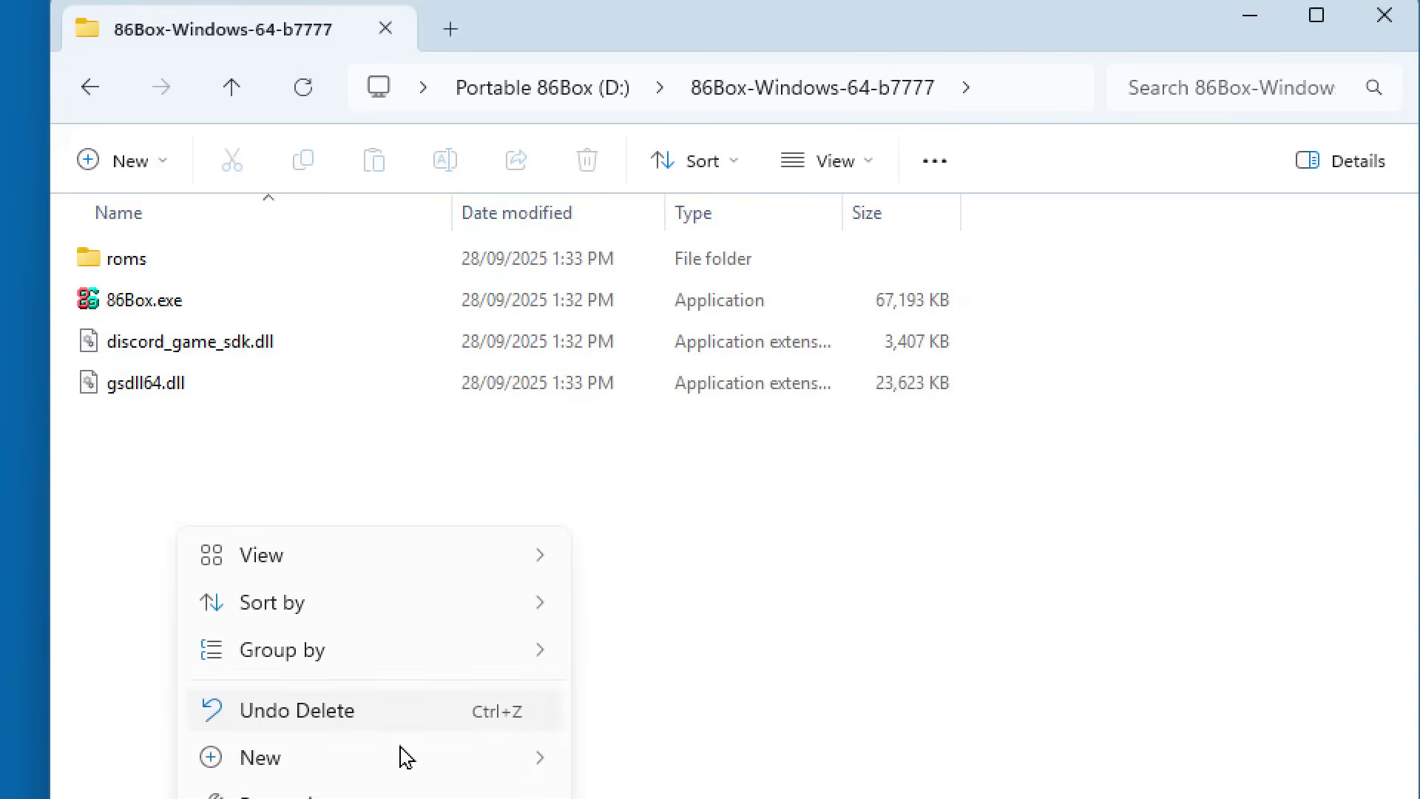
{"action": "mouse_move", "coordinate": [421, 765]}
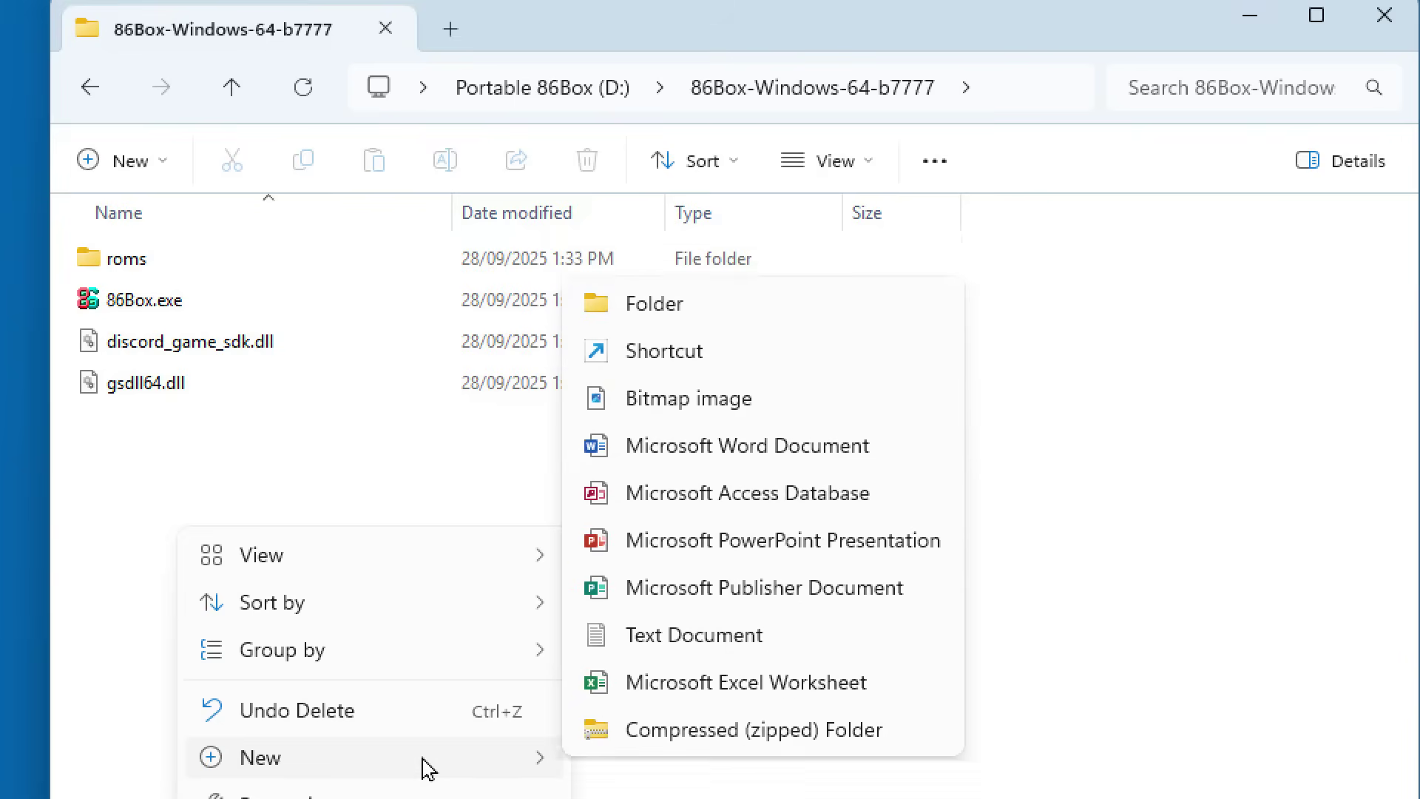
{"action": "left_click", "coordinate": [711, 625]}
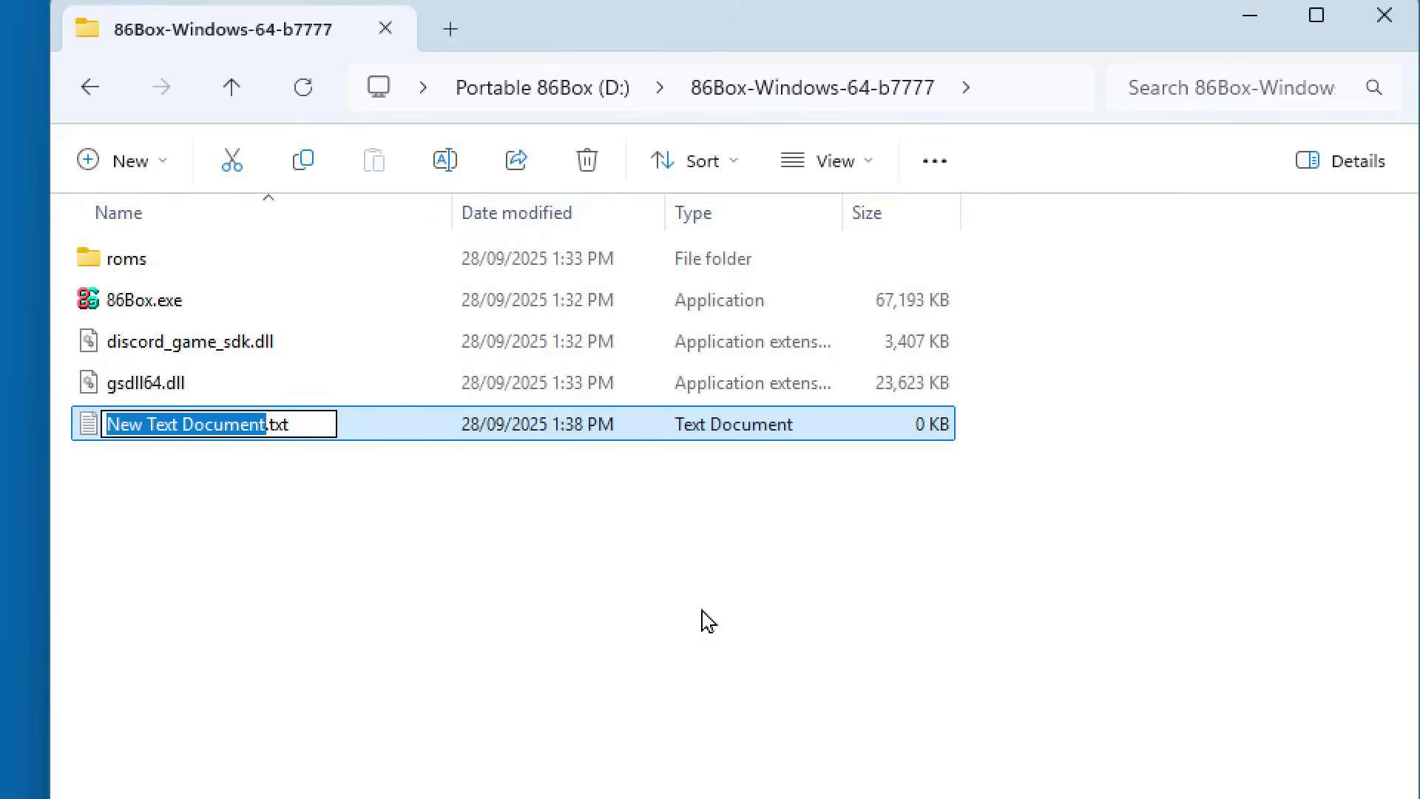
{"action": "type", "text": "86box_global.cfg"}
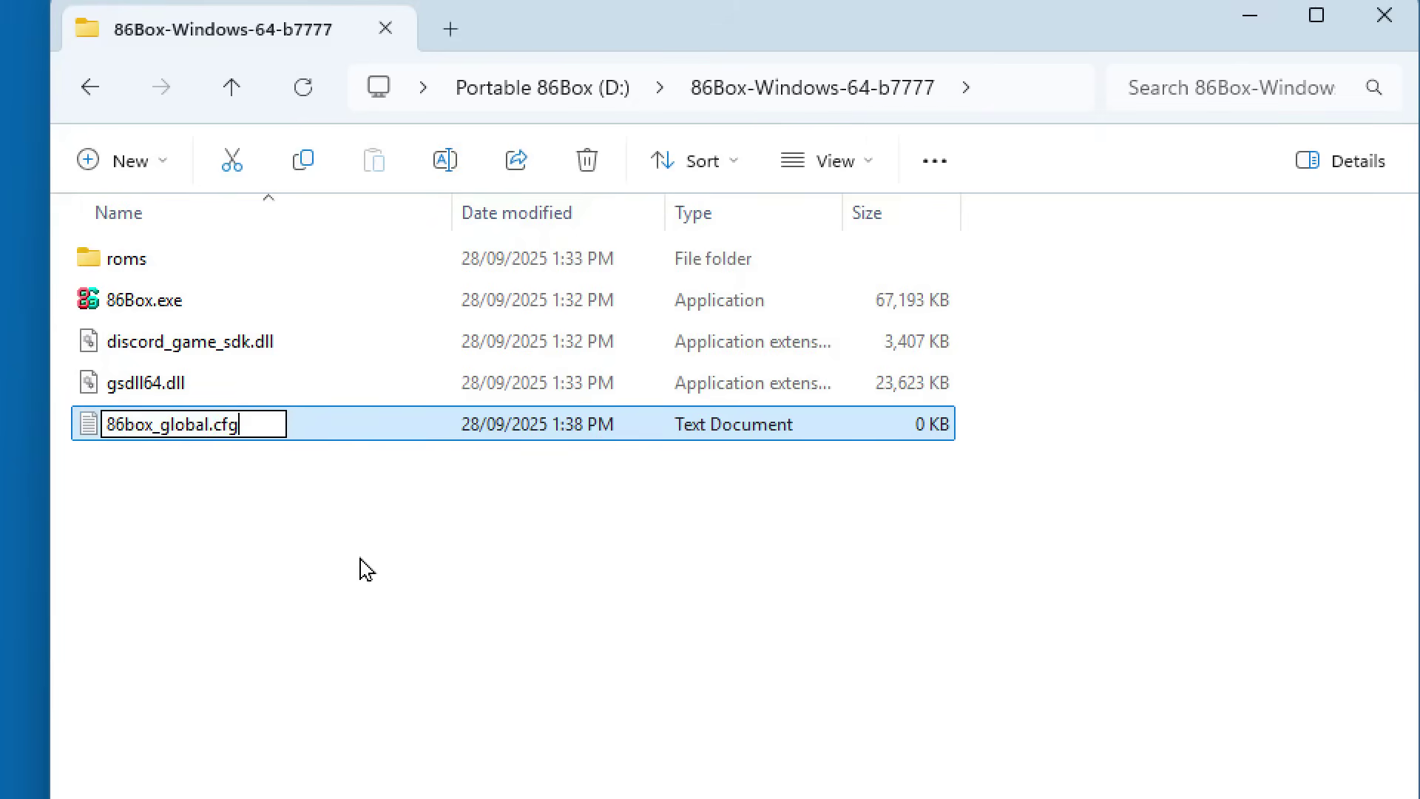
{"action": "key", "text": "Return"}
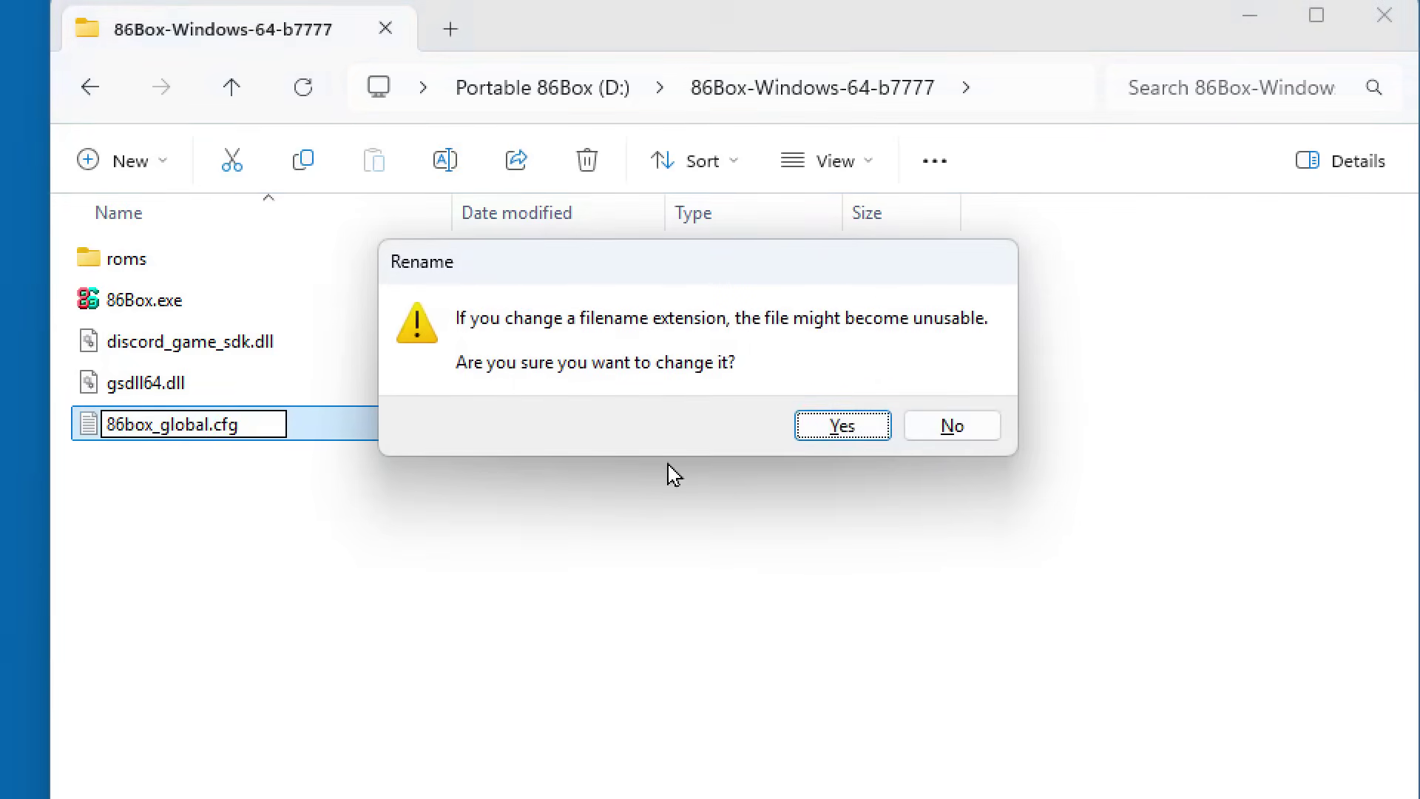
{"action": "left_click", "coordinate": [834, 428]}
{"action": "left_click", "coordinate": [248, 544]}
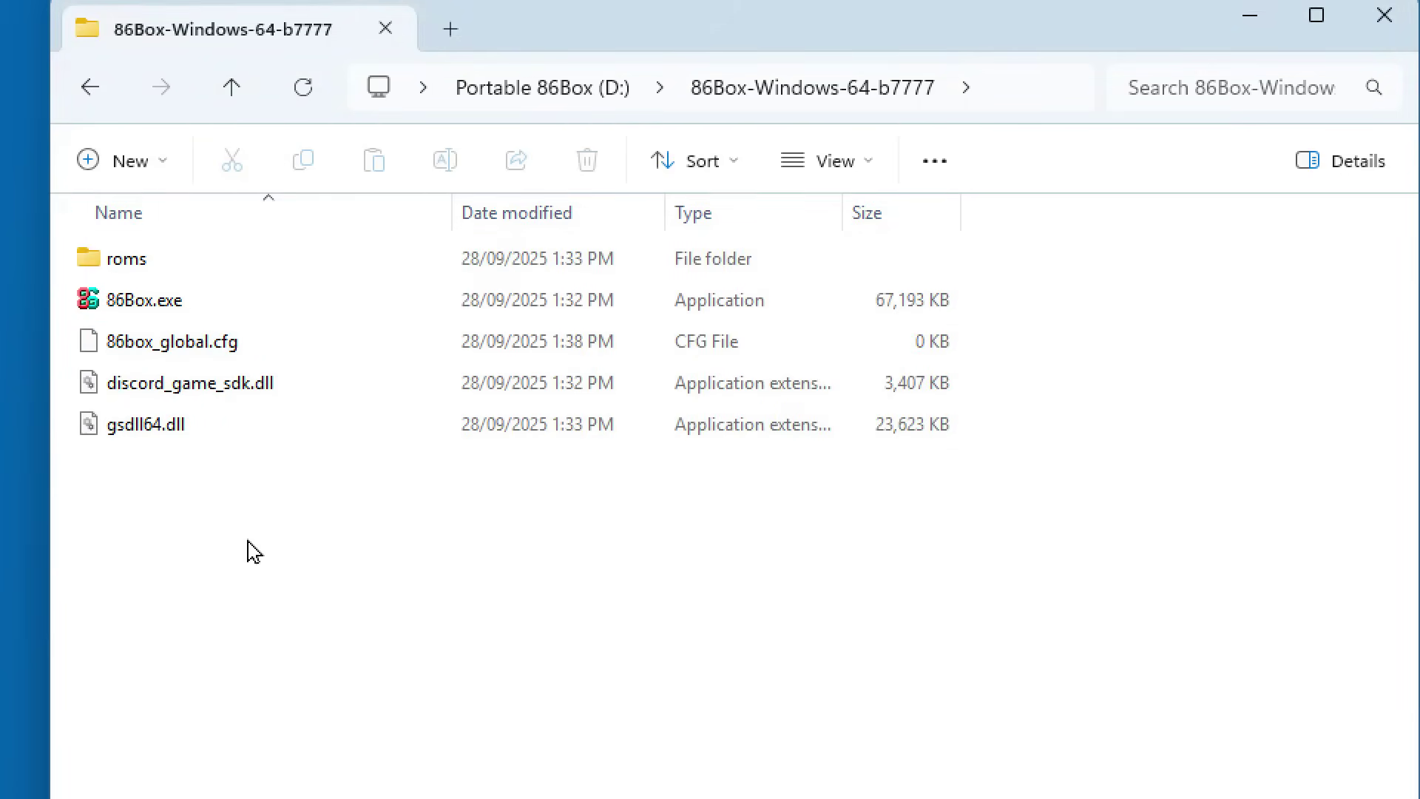
- Launch 86Box.exe and add a new system configuration named "Pentium II with 3DFX Voodoo"
{"action": "double_click", "coordinate": [134, 304]}
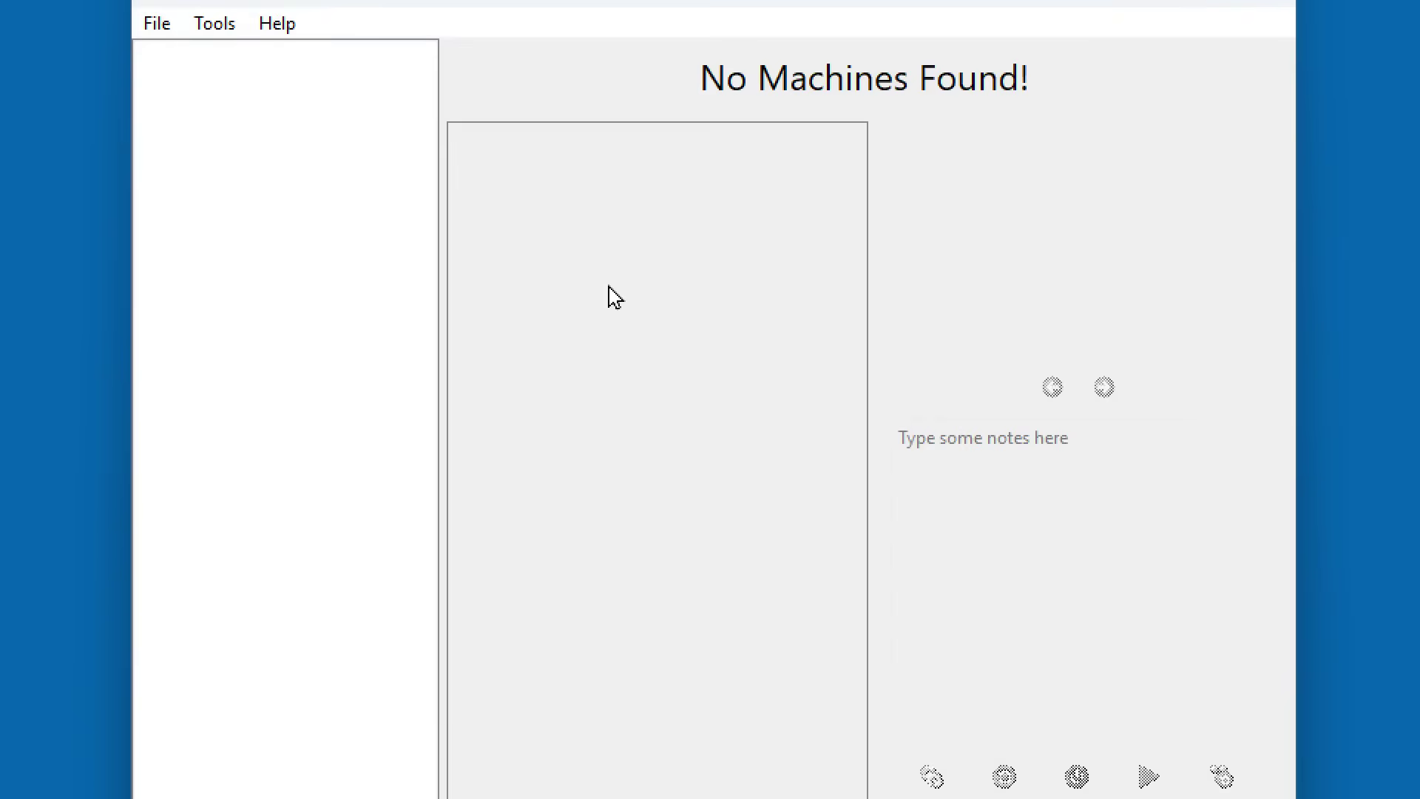
{"action": "left_click", "coordinate": [157, 25]}
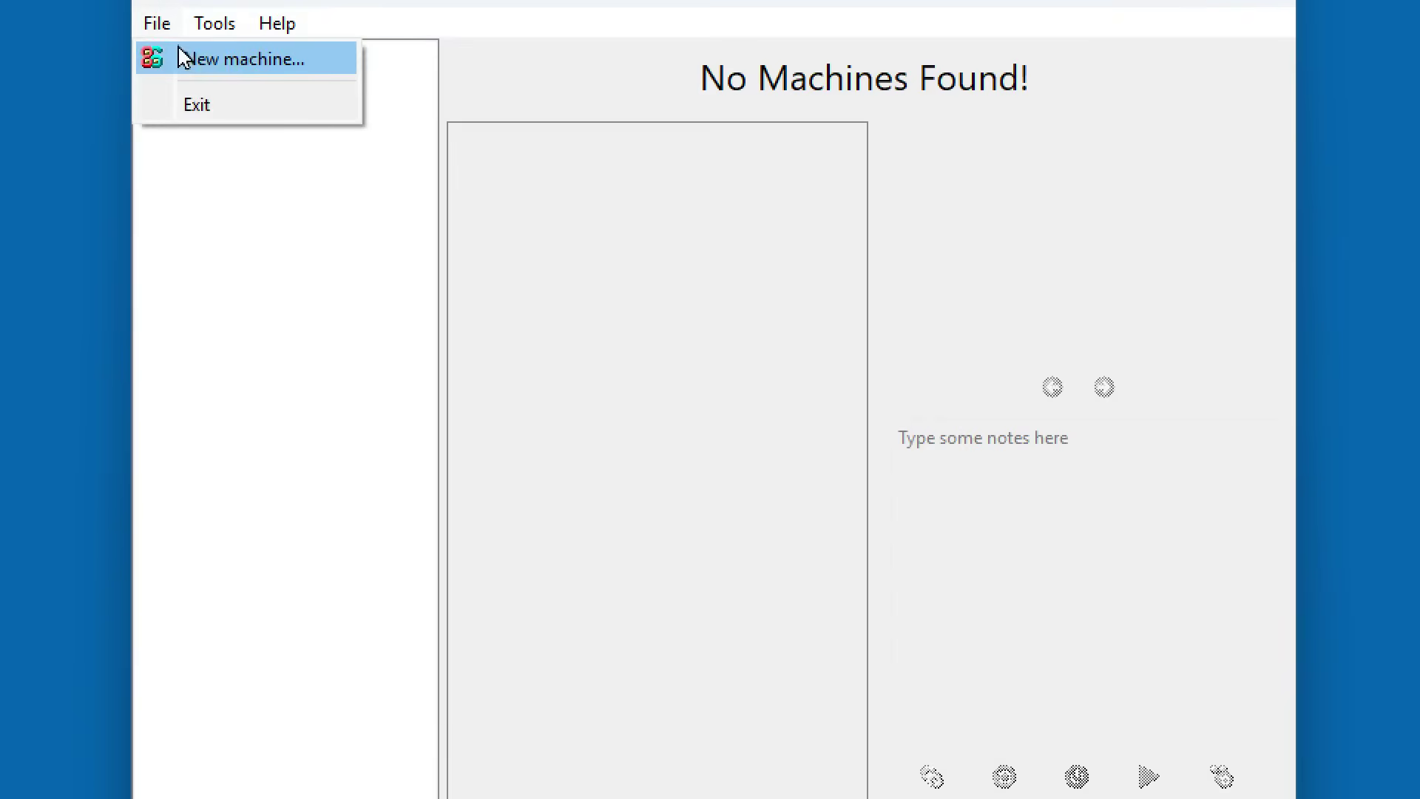
{"action": "left_click", "coordinate": [247, 62]}
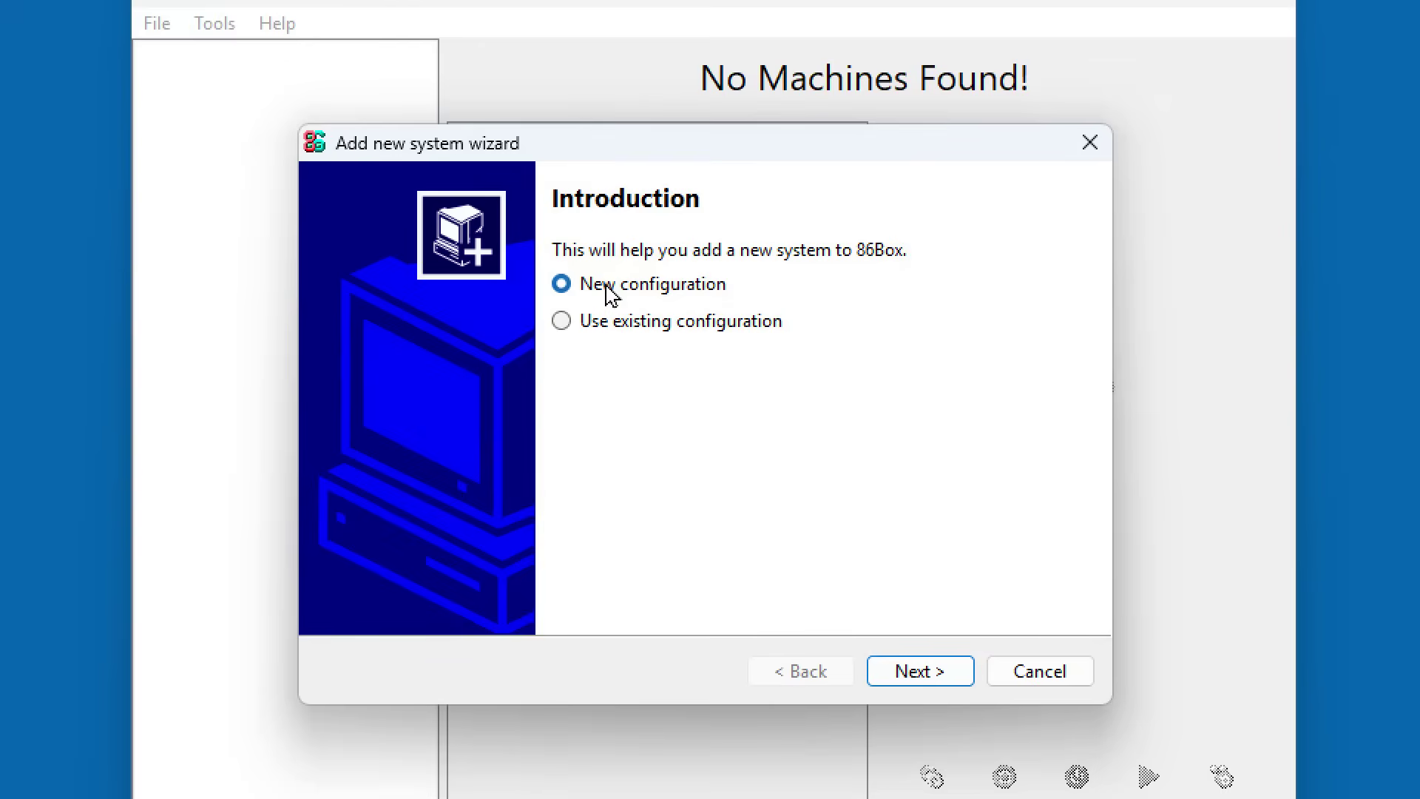
{"action": "left_click", "coordinate": [918, 670]}
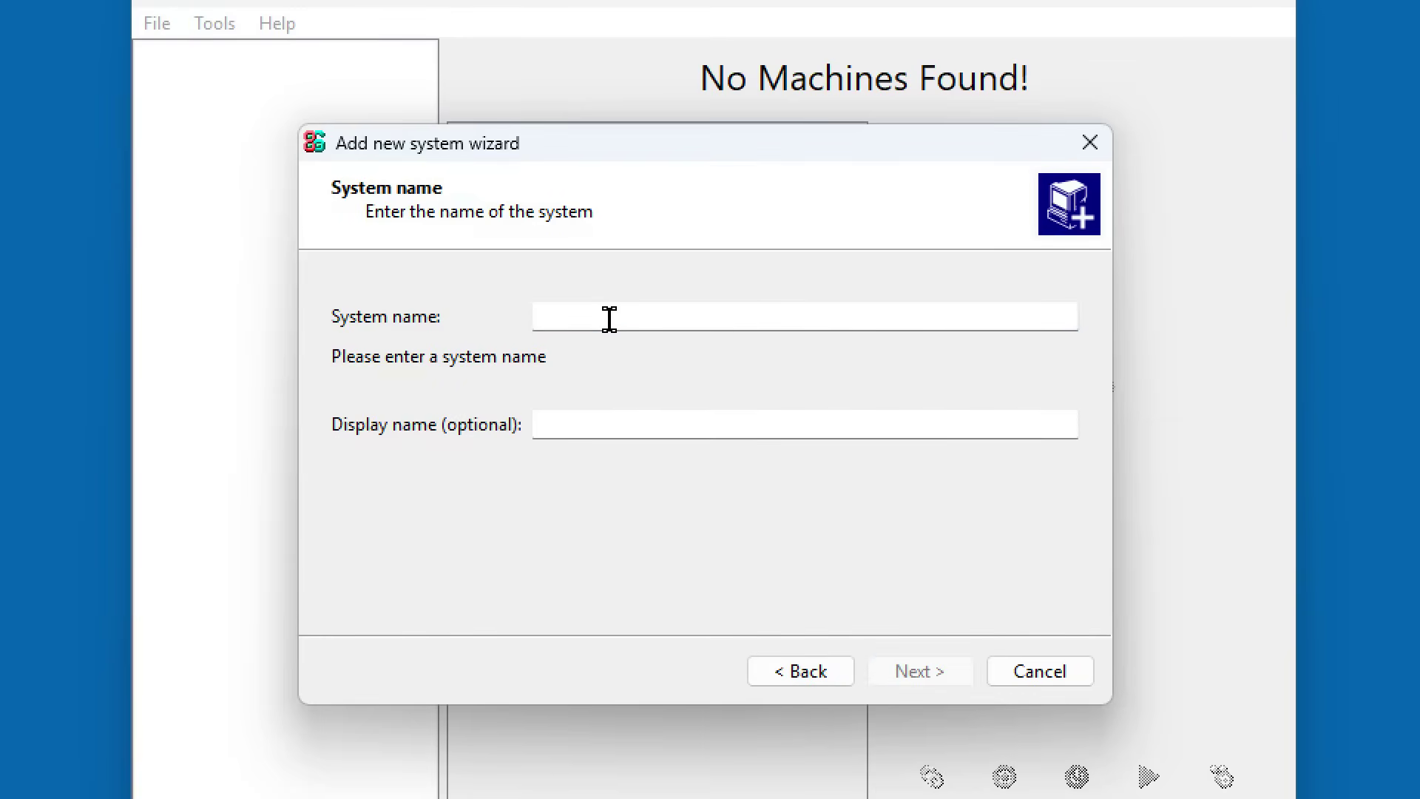
{"action": "type", "text": "Pentiu"}
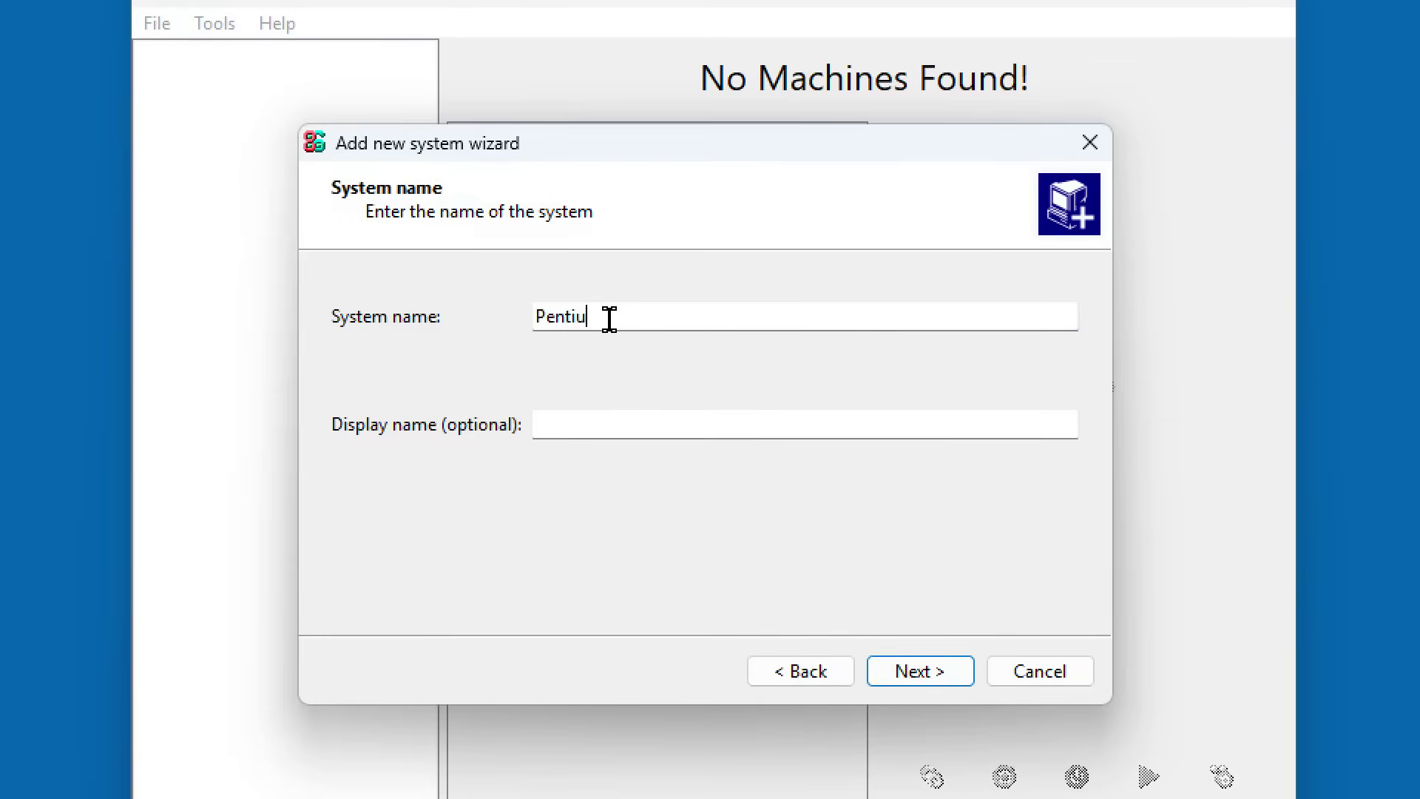
{"action": "type", "text": "m II with 3DFX Voodo"}
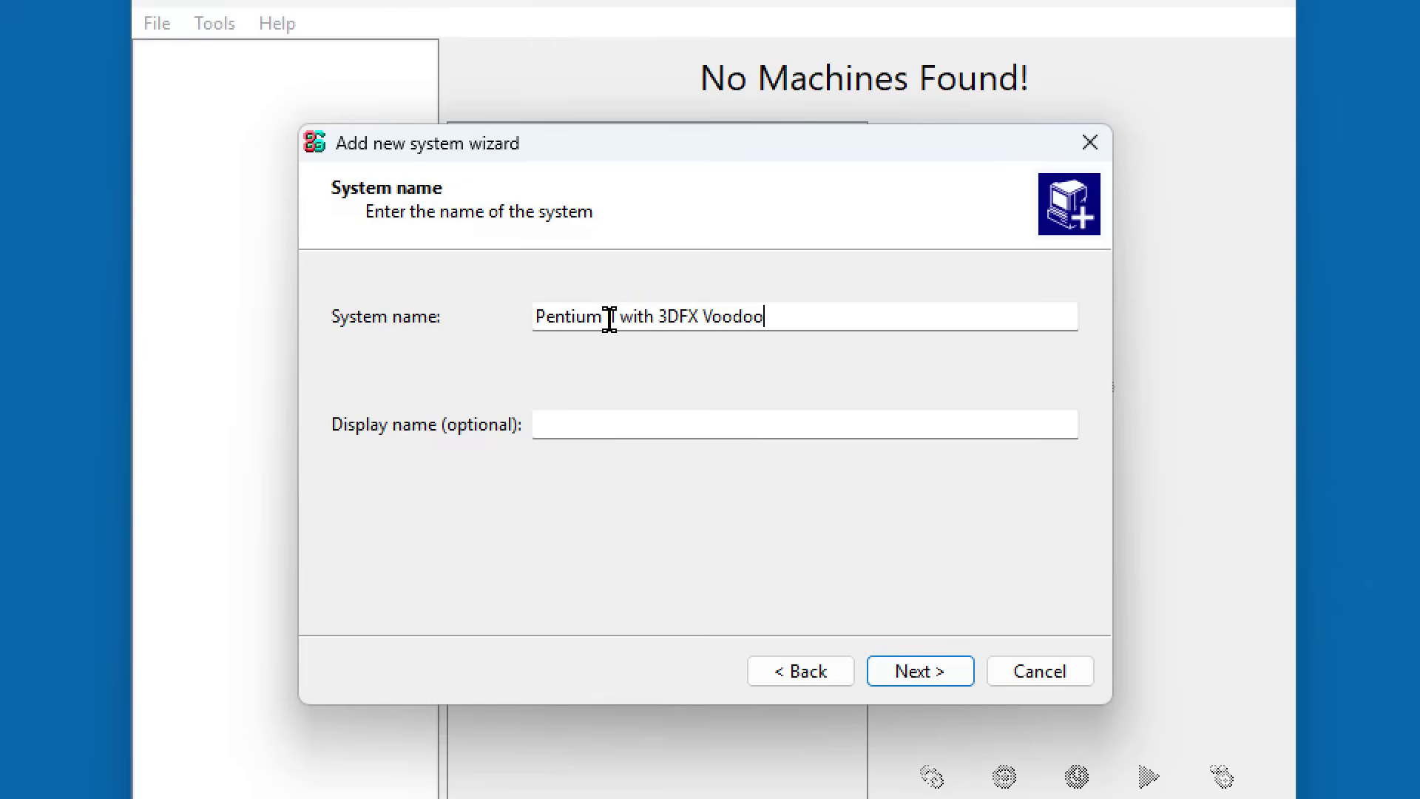
{"action": "type", "text": "o"}
{"action": "left_click", "coordinate": [919, 672]}
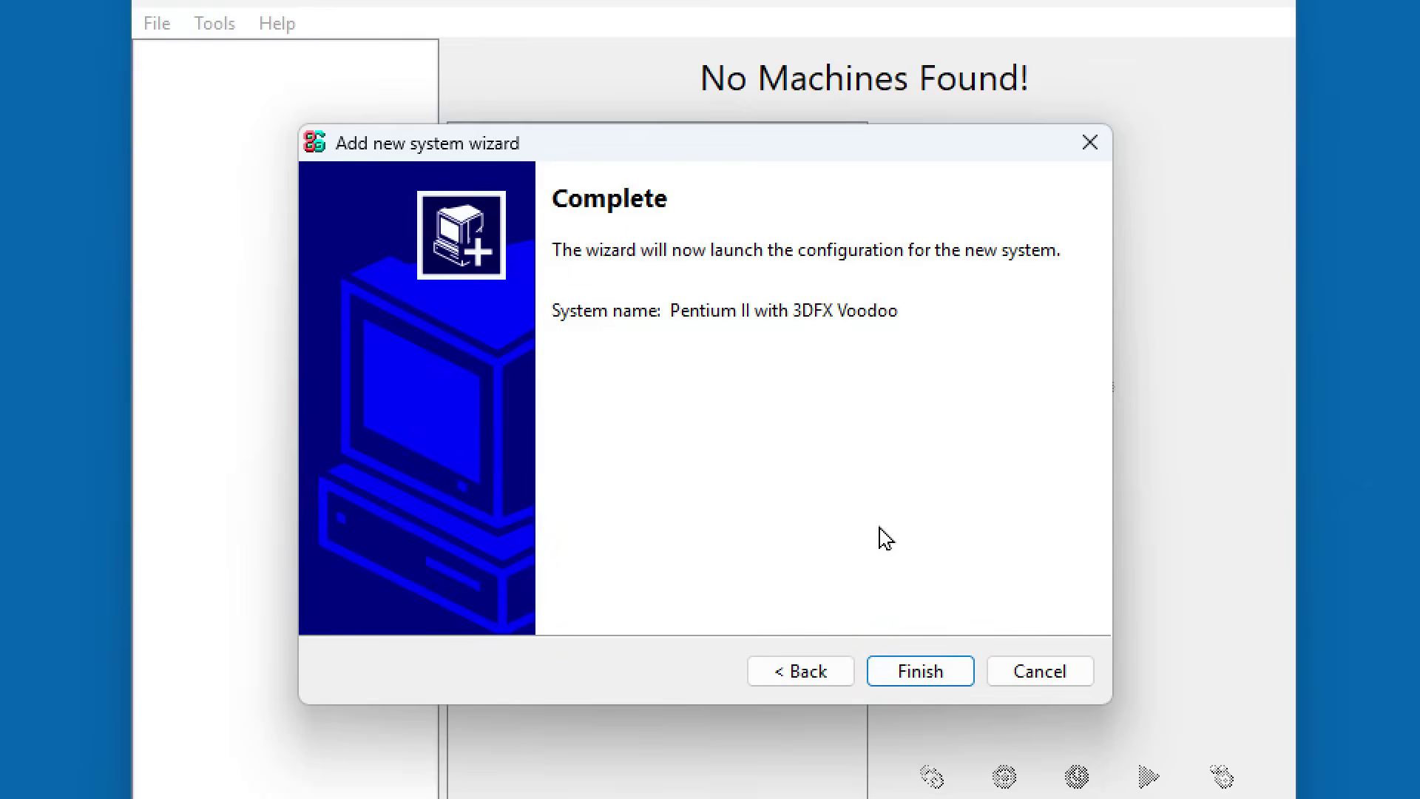
{"action": "left_click", "coordinate": [938, 675]}
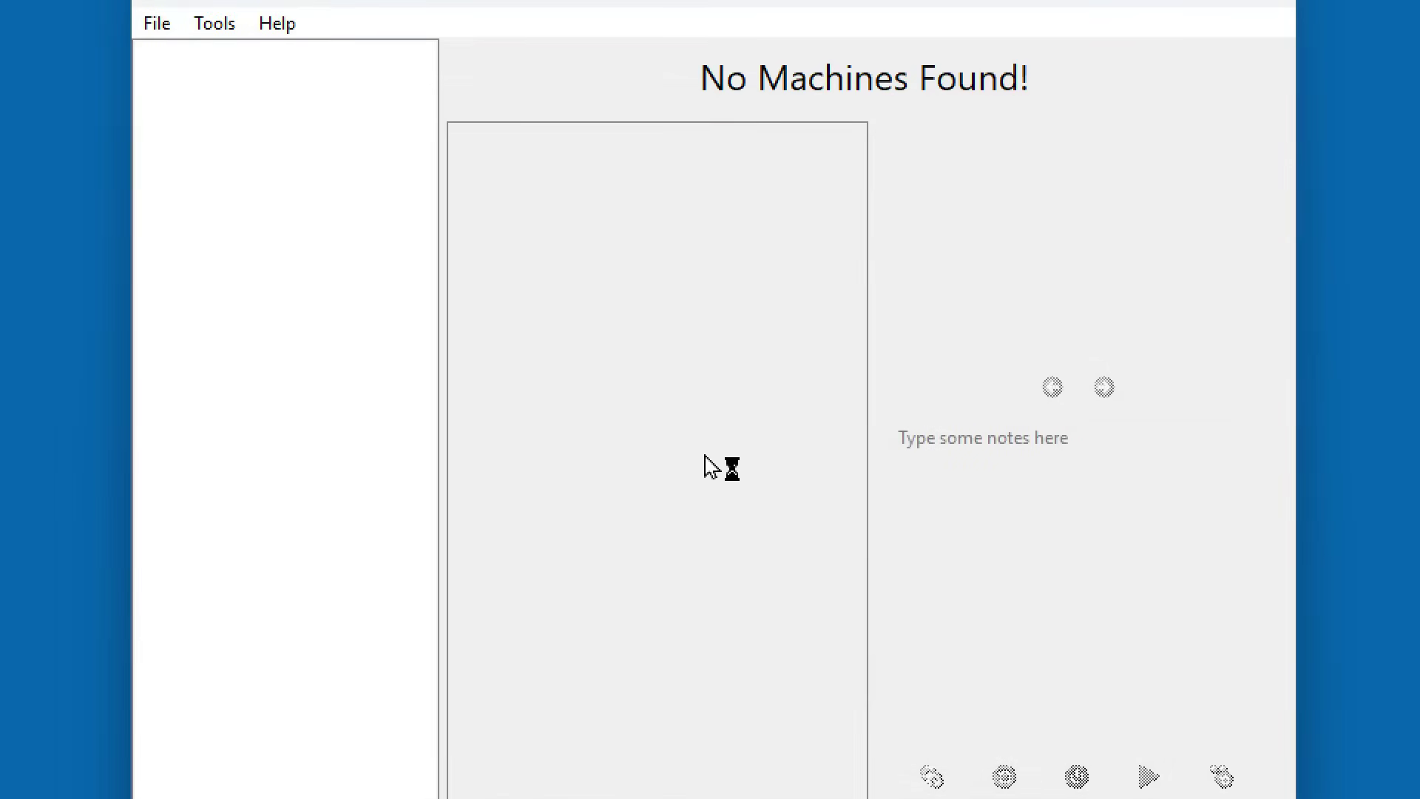
- Set the machine type to [1997] Slot 1 and the machine to [i440BX] ASUS P3B-F
{"action": "left_click", "coordinate": [749, 7]}
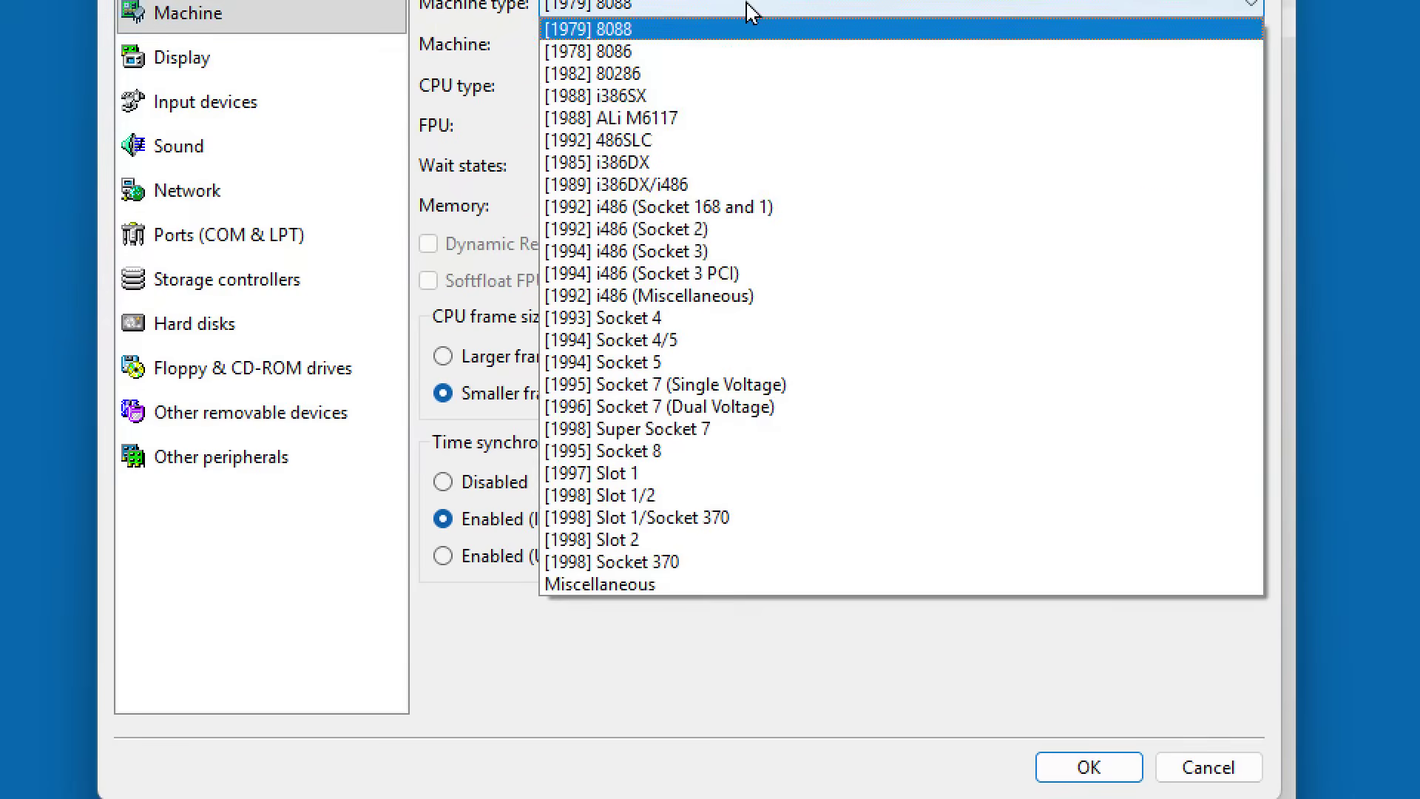
{"action": "left_click", "coordinate": [605, 473]}
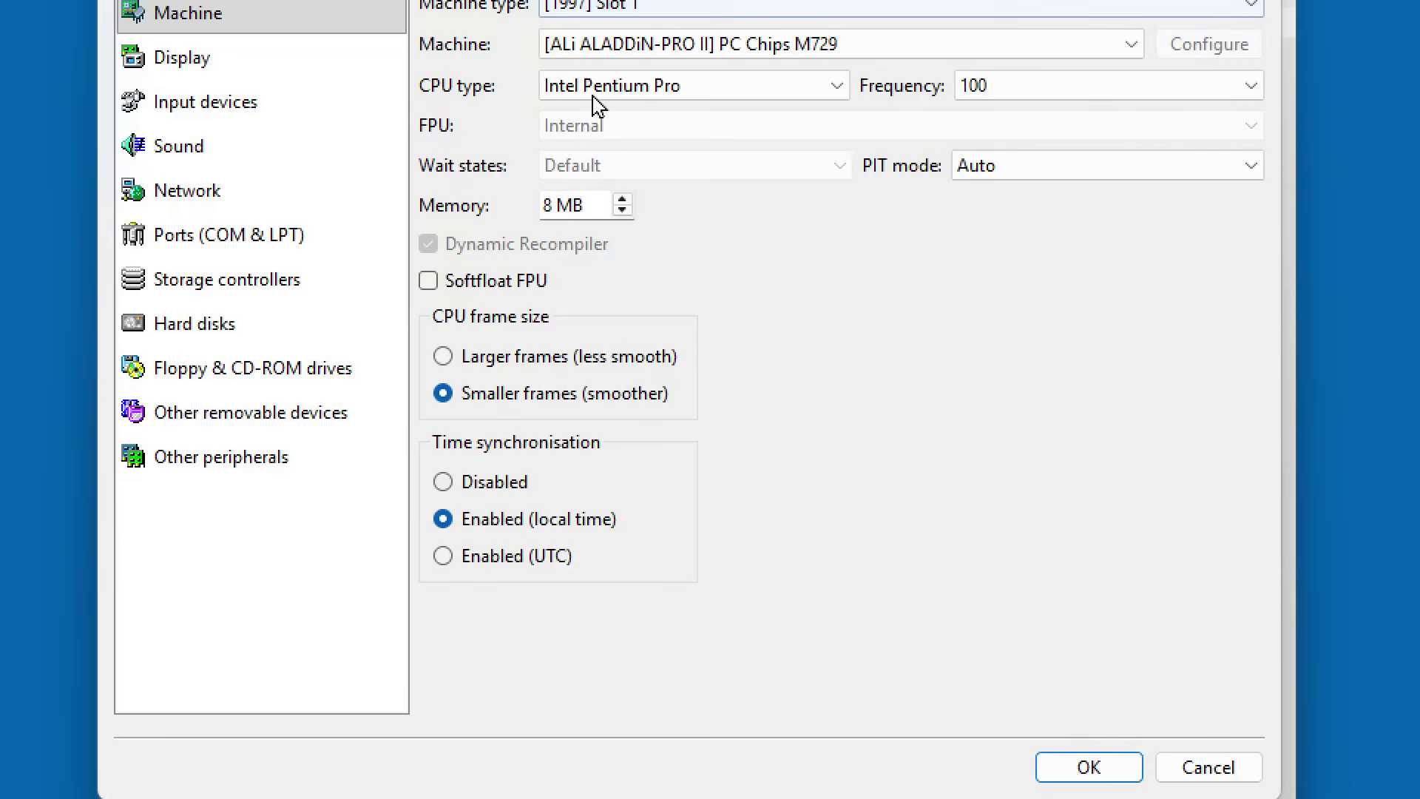
{"action": "left_click", "coordinate": [862, 46]}
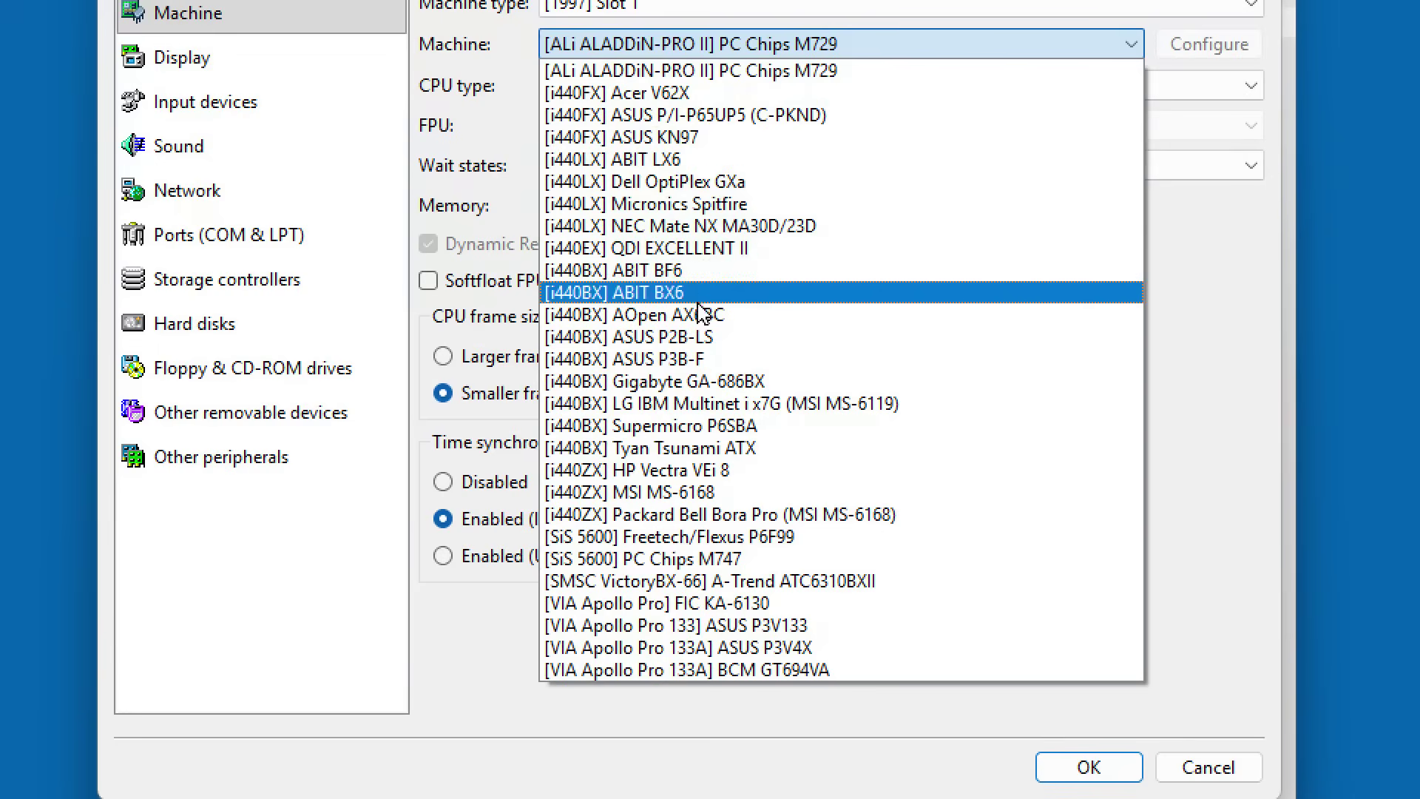
{"action": "left_click", "coordinate": [724, 360]}
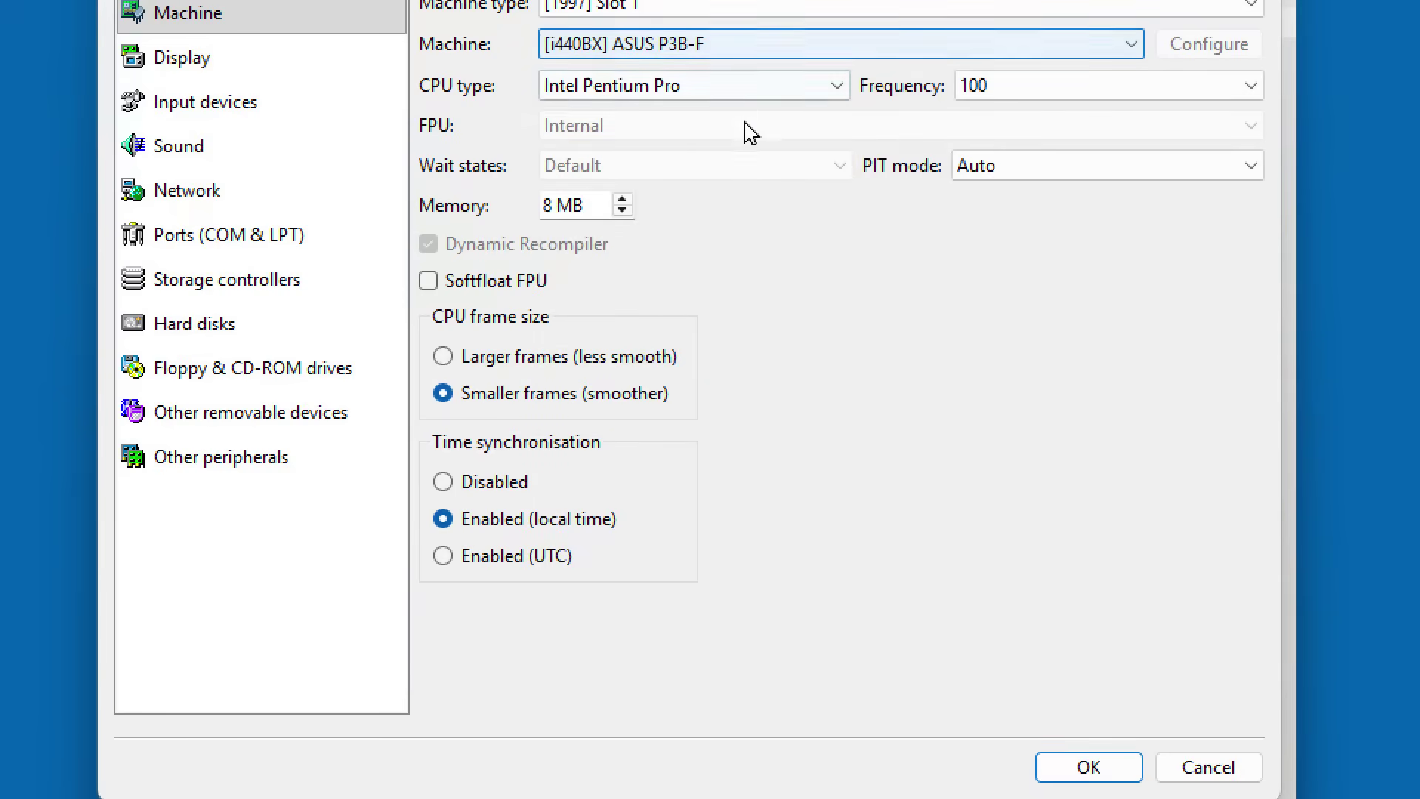
- Set the CPU type to Intel Pentium II (Deschutes) with a frequency of 300
{"action": "left_click", "coordinate": [841, 85]}
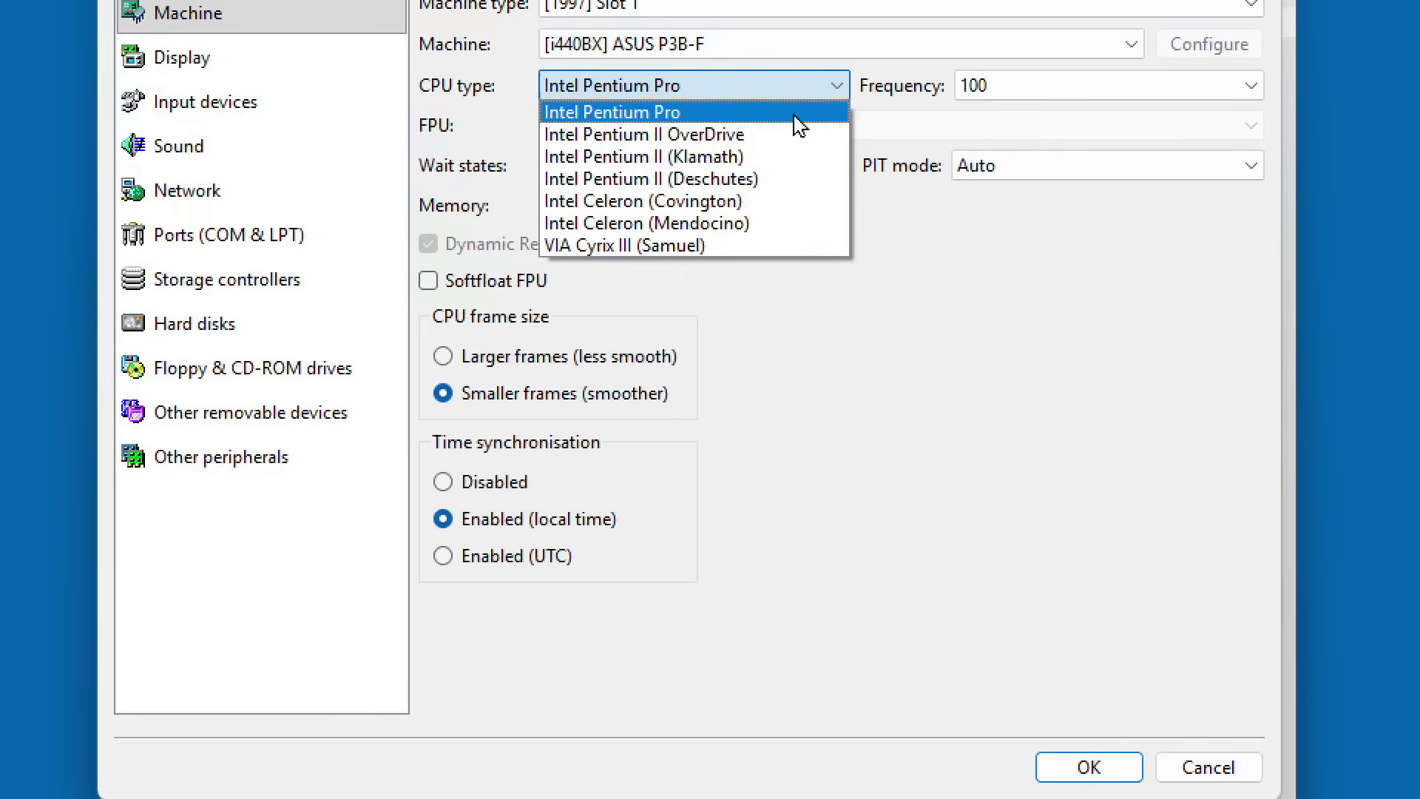
{"action": "left_click", "coordinate": [636, 178]}
{"action": "left_click", "coordinate": [1051, 93]}
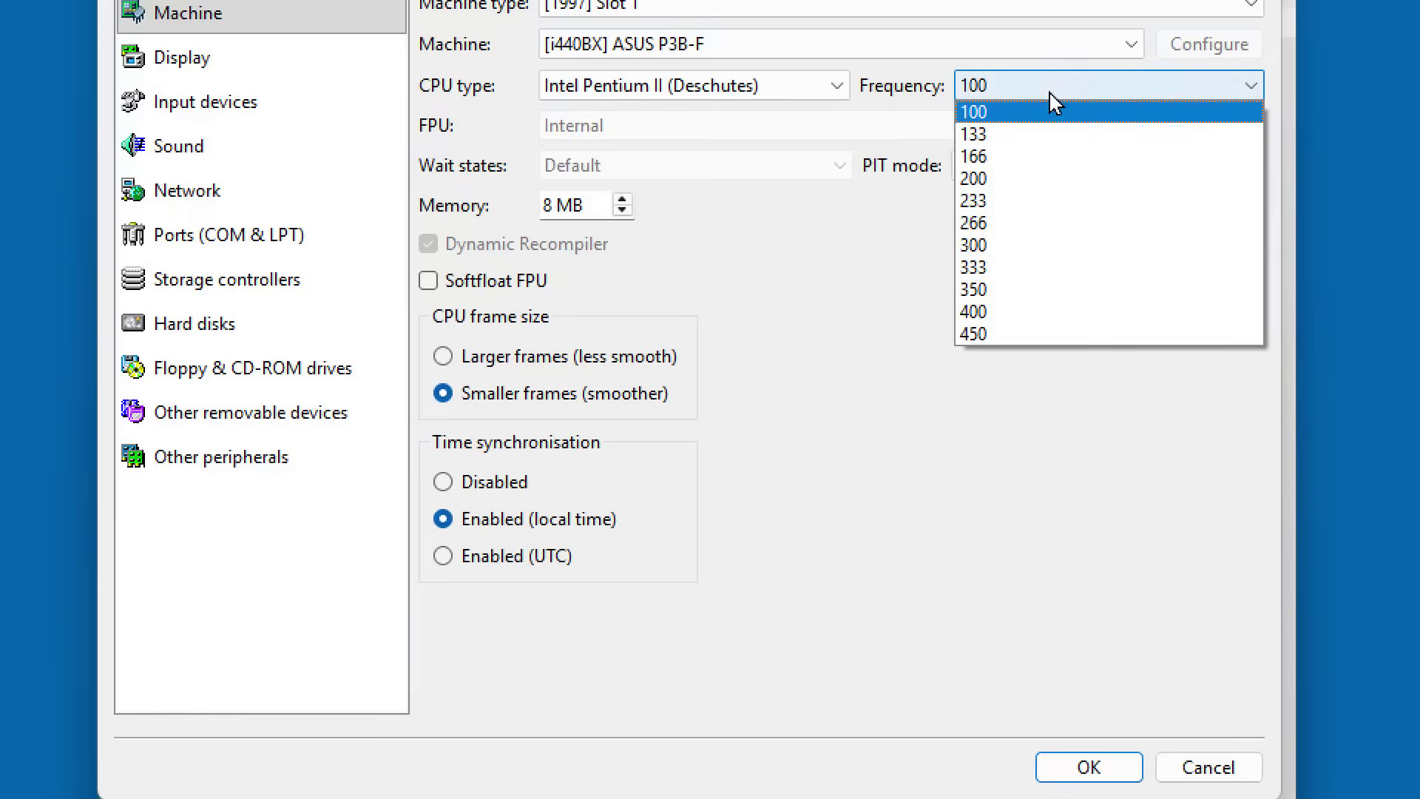
{"action": "left_click", "coordinate": [1055, 247]}
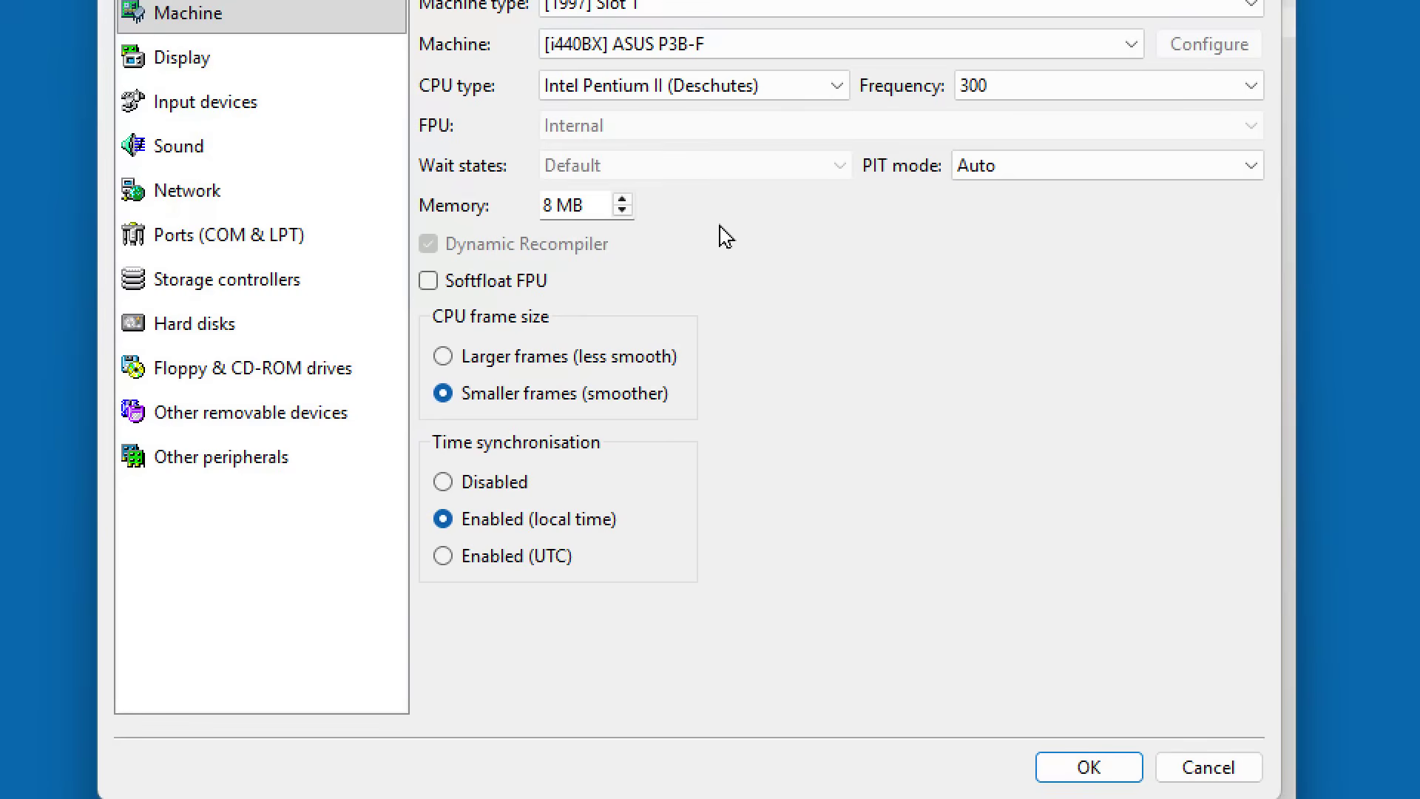
- Set the machine's memory to 256 MB
{"action": "left_click", "coordinate": [623, 199]}
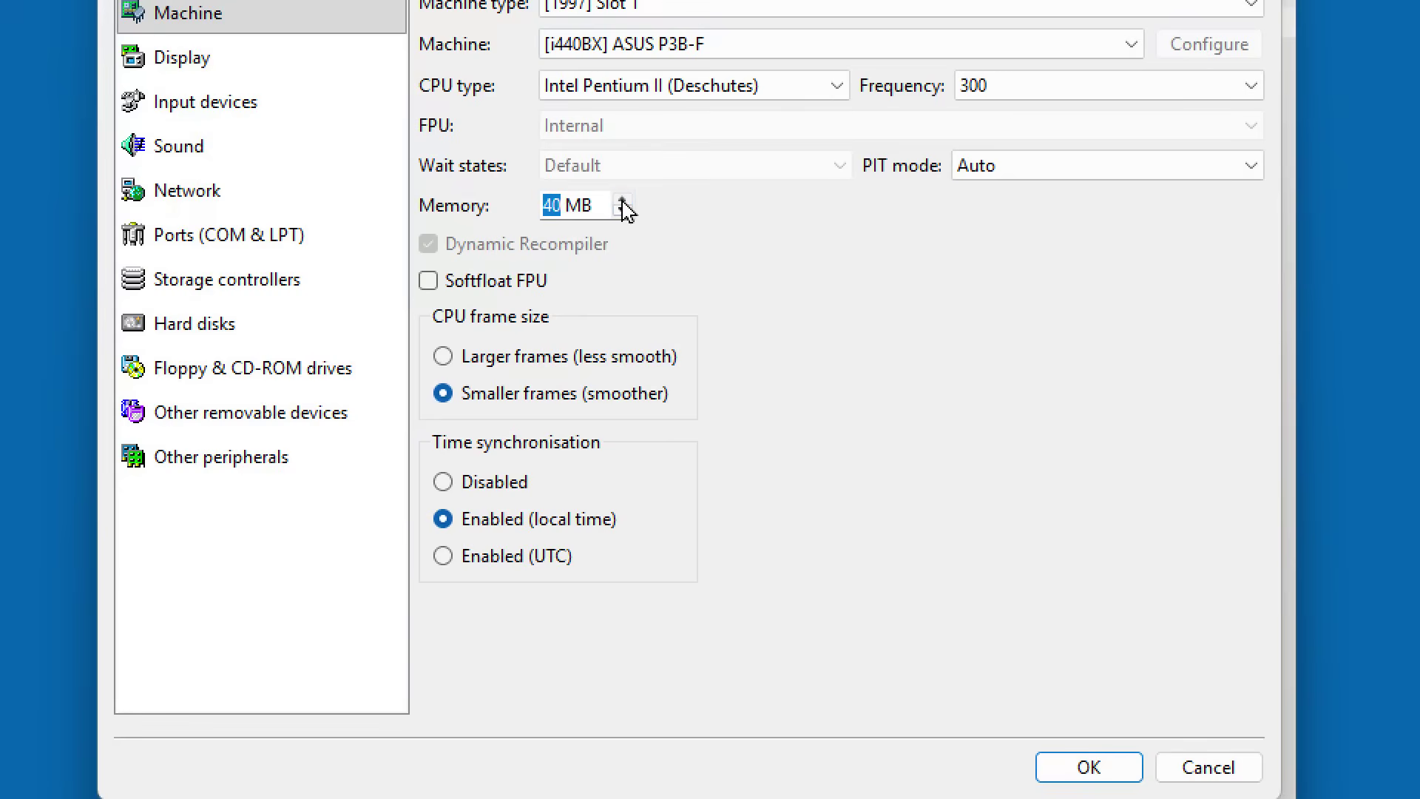
{"action": "left_click", "coordinate": [623, 202]}
{"action": "left_click", "coordinate": [623, 201]}
{"action": "left_click", "coordinate": [623, 203]}
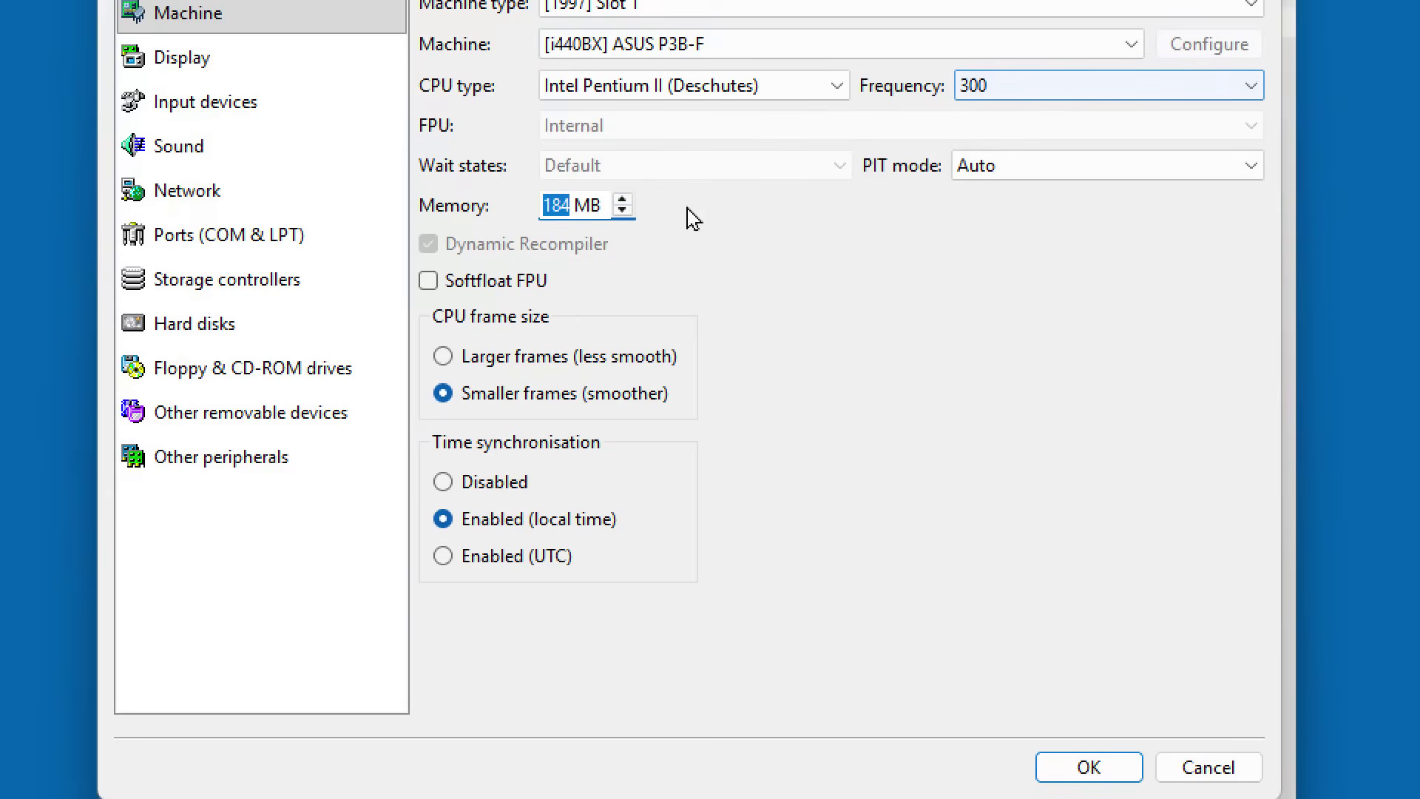
{"action": "left_click", "coordinate": [623, 202]}
{"action": "left_click", "coordinate": [623, 203]}
{"action": "left_click", "coordinate": [624, 203]}
{"action": "left_click", "coordinate": [624, 203]}
{"action": "left_click", "coordinate": [624, 203]}
{"action": "left_click", "coordinate": [623, 203]}
{"action": "left_click", "coordinate": [624, 204]}
{"action": "left_click", "coordinate": [623, 204]}
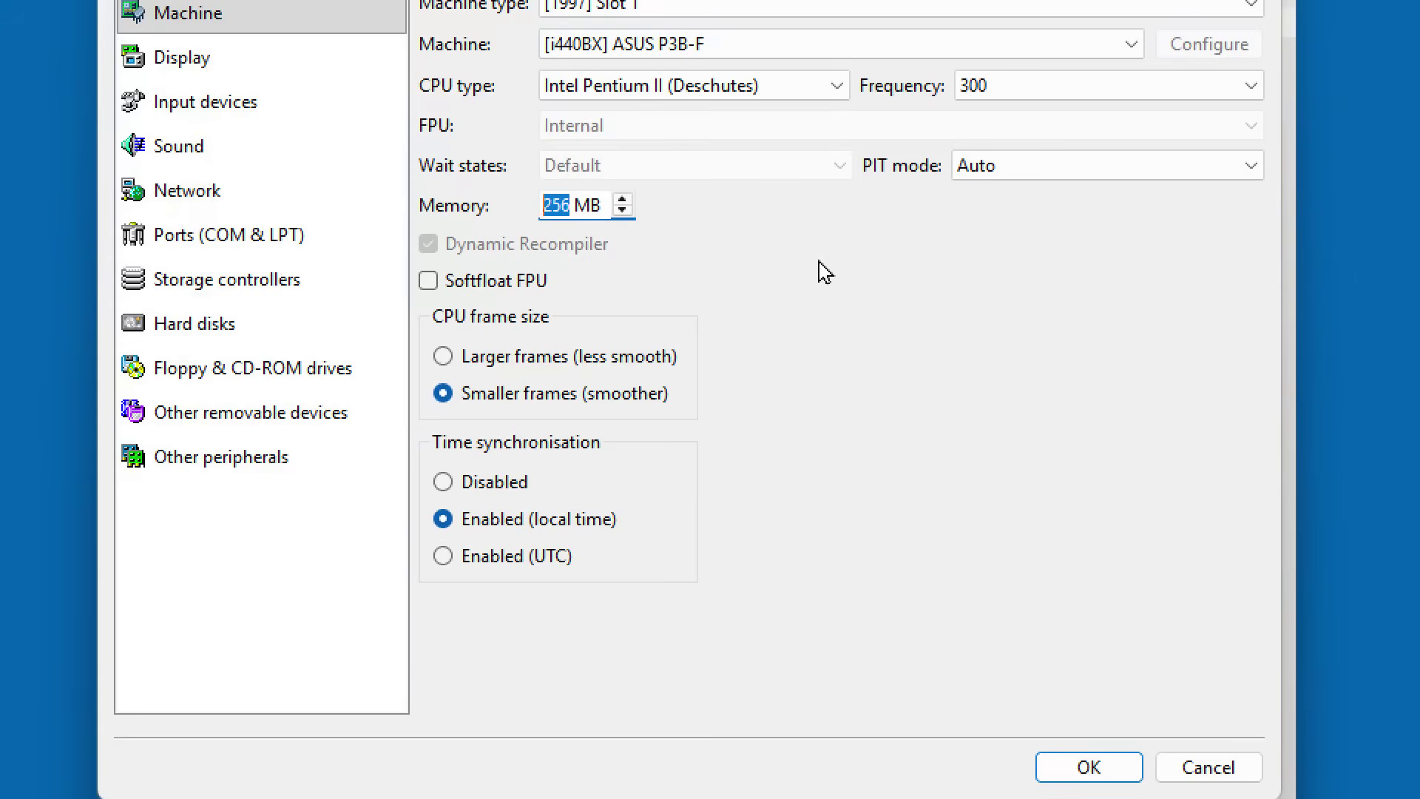
- Choose [PCI] S3 Trio64 (Diamond Stealth64 DRAM) as the primary video card in the display settings
{"action": "left_click", "coordinate": [181, 68]}
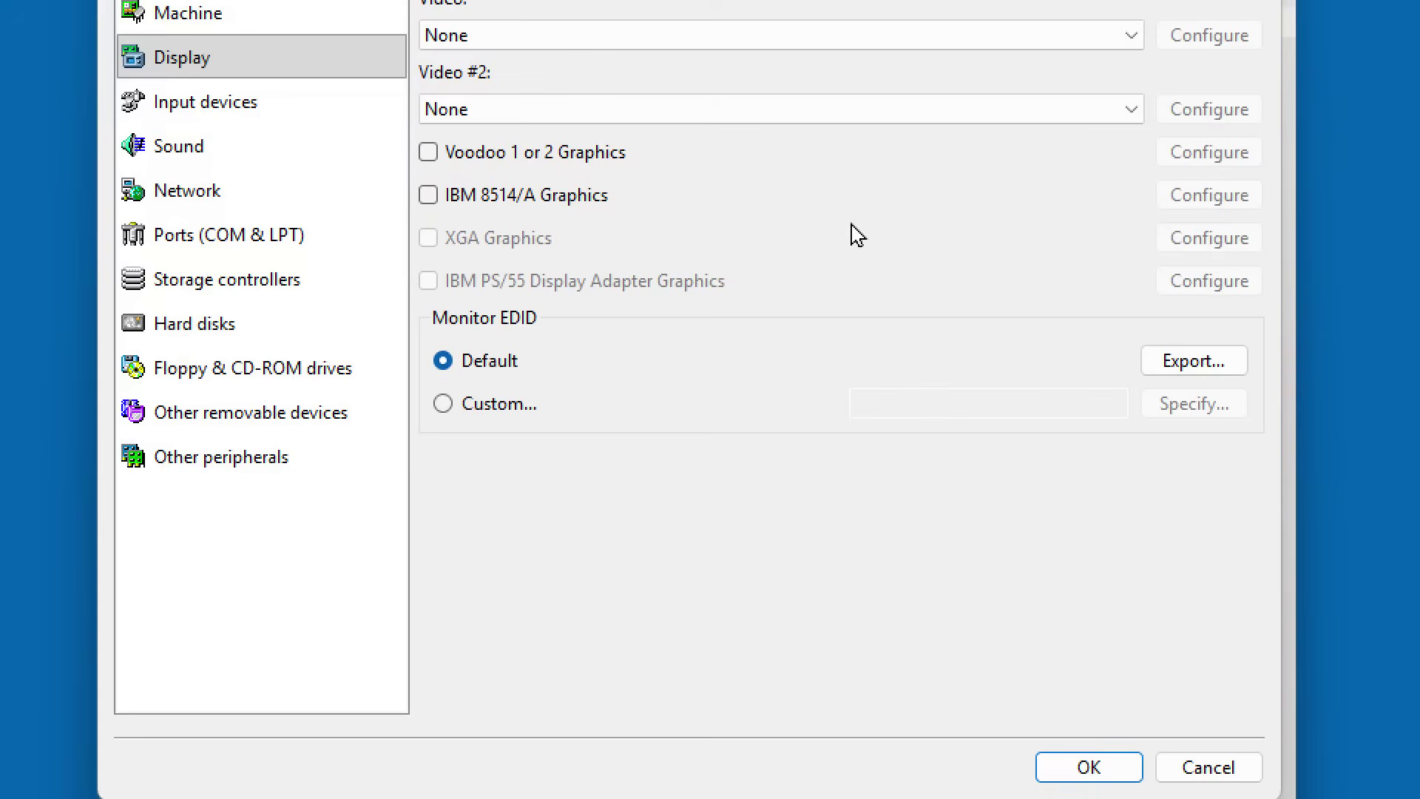
{"action": "left_click", "coordinate": [776, 44]}
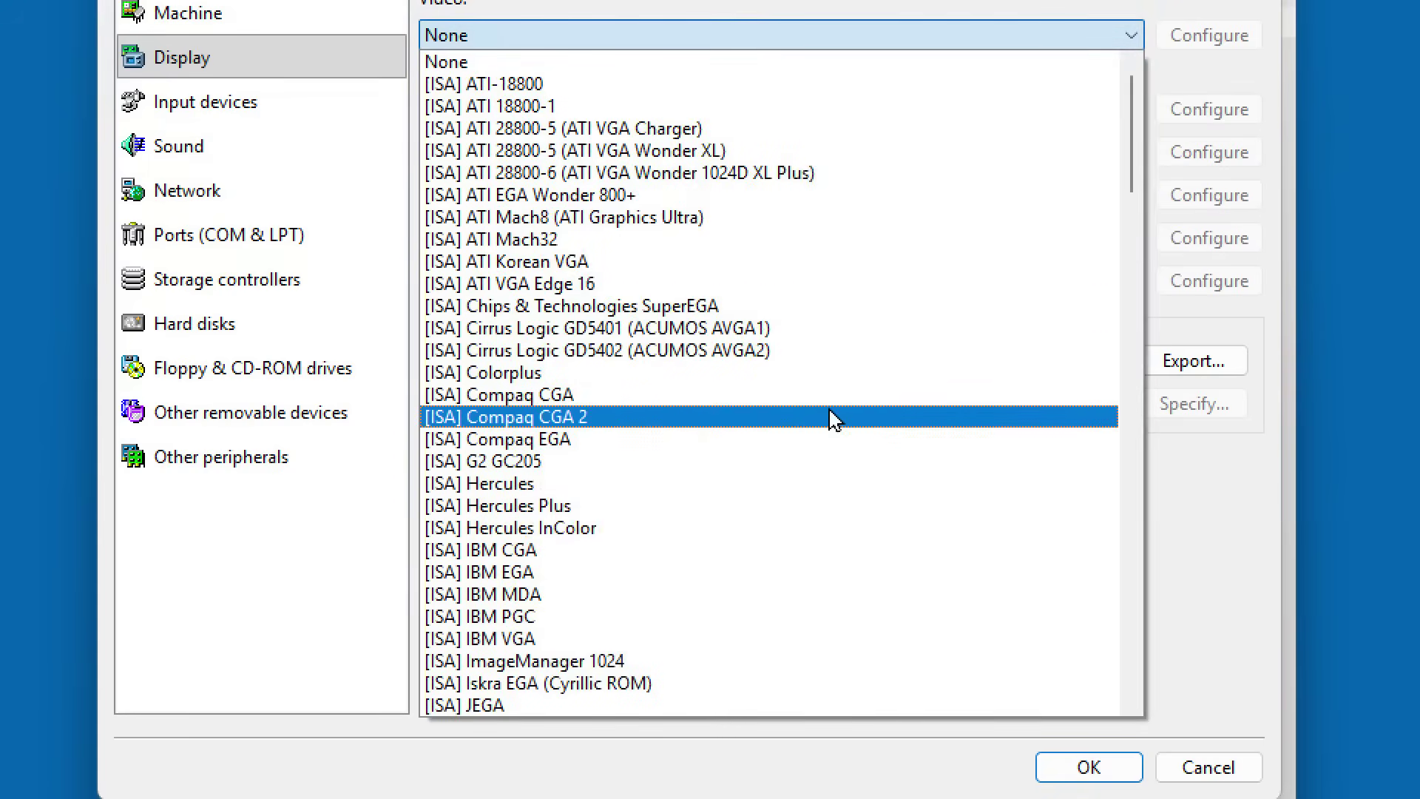
{"action": "scroll", "coordinate": [814, 416], "scroll_direction": "down", "scroll_amount": 4}
{"action": "scroll", "coordinate": [736, 406], "scroll_direction": "down", "scroll_amount": 20}
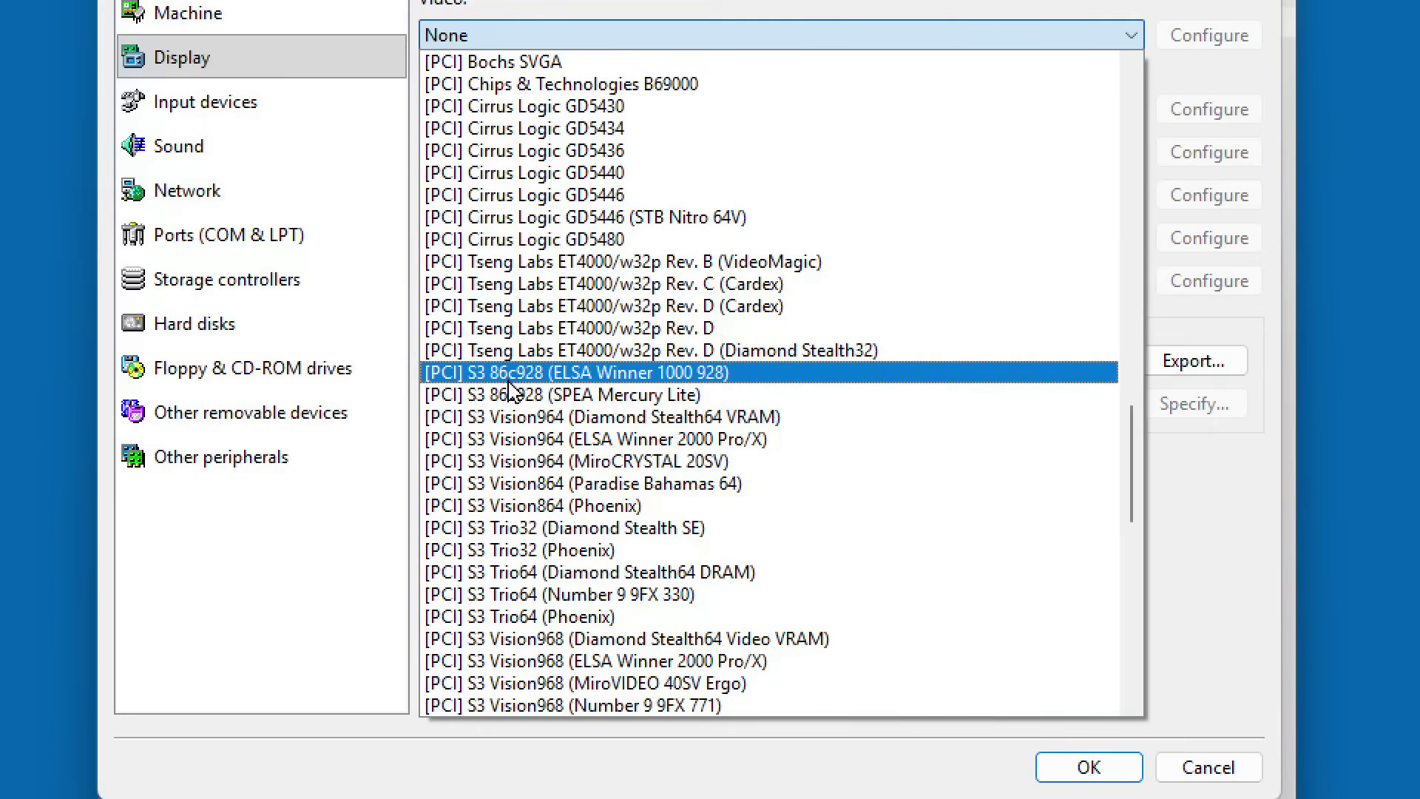
{"action": "scroll", "coordinate": [522, 422], "scroll_direction": "down", "scroll_amount": 1}
{"action": "scroll", "coordinate": [522, 421], "scroll_direction": "down", "scroll_amount": 1}
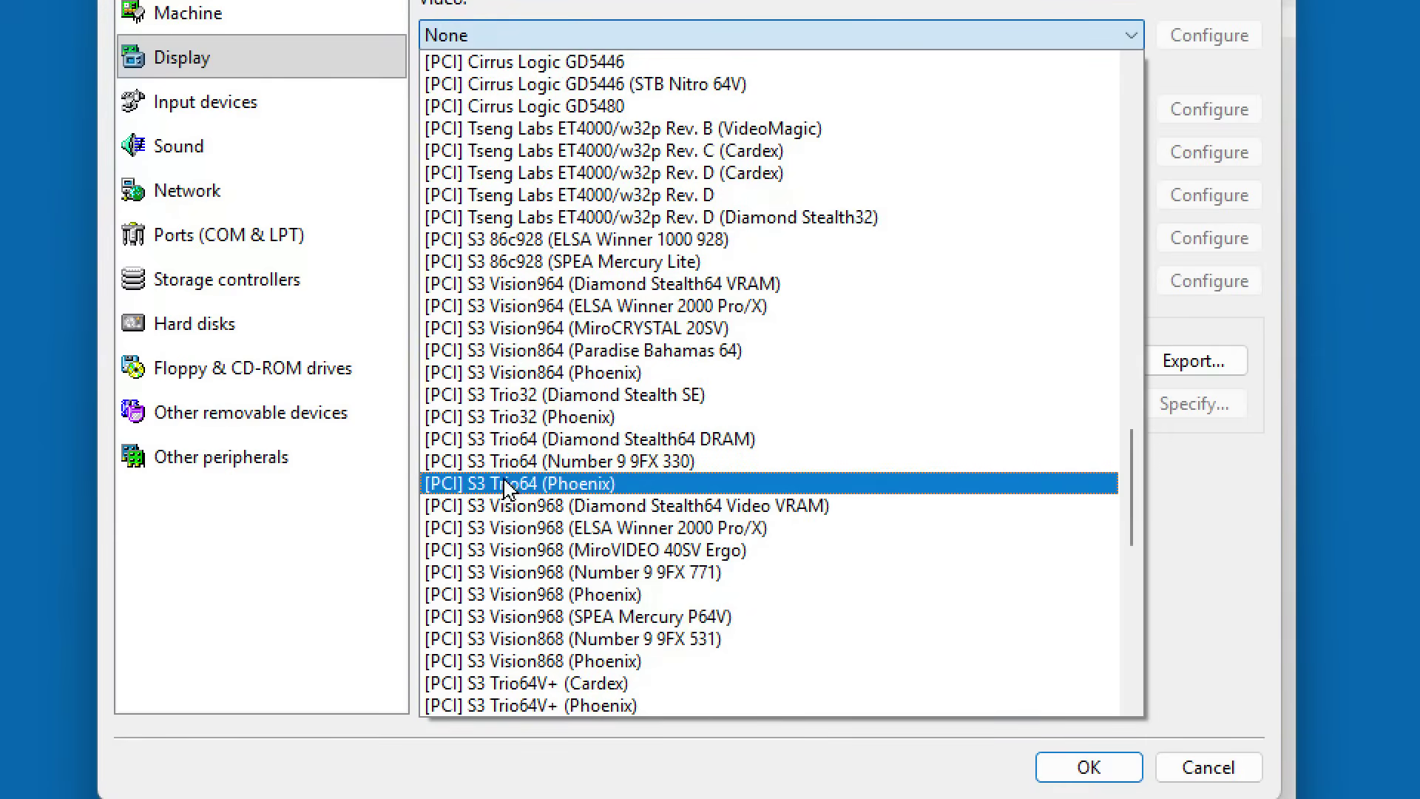
{"action": "left_click", "coordinate": [522, 439]}
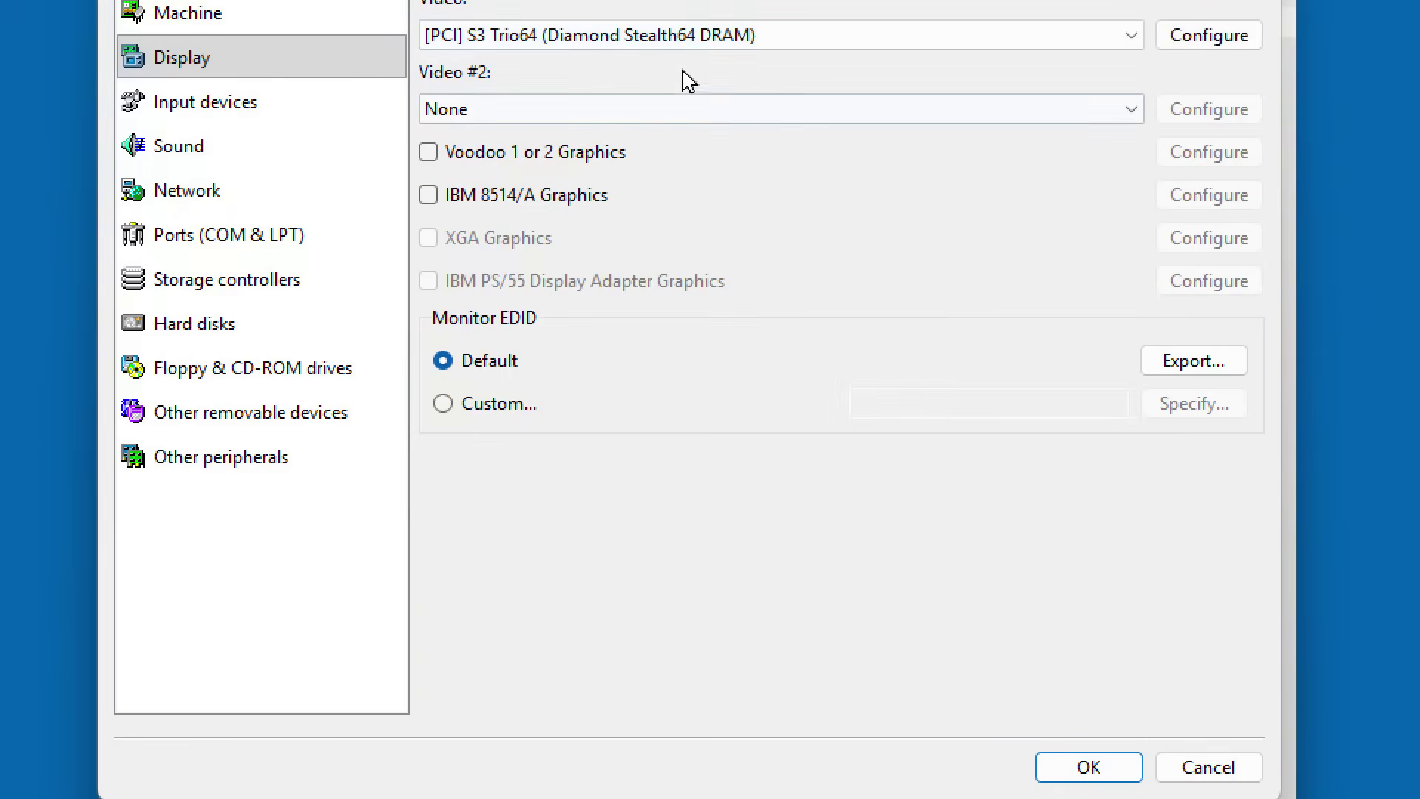
- Configure the S3 Trio64 video card with a memory size of 2 MB
{"action": "left_click", "coordinate": [1208, 47]}
{"action": "left_click", "coordinate": [716, 379]}
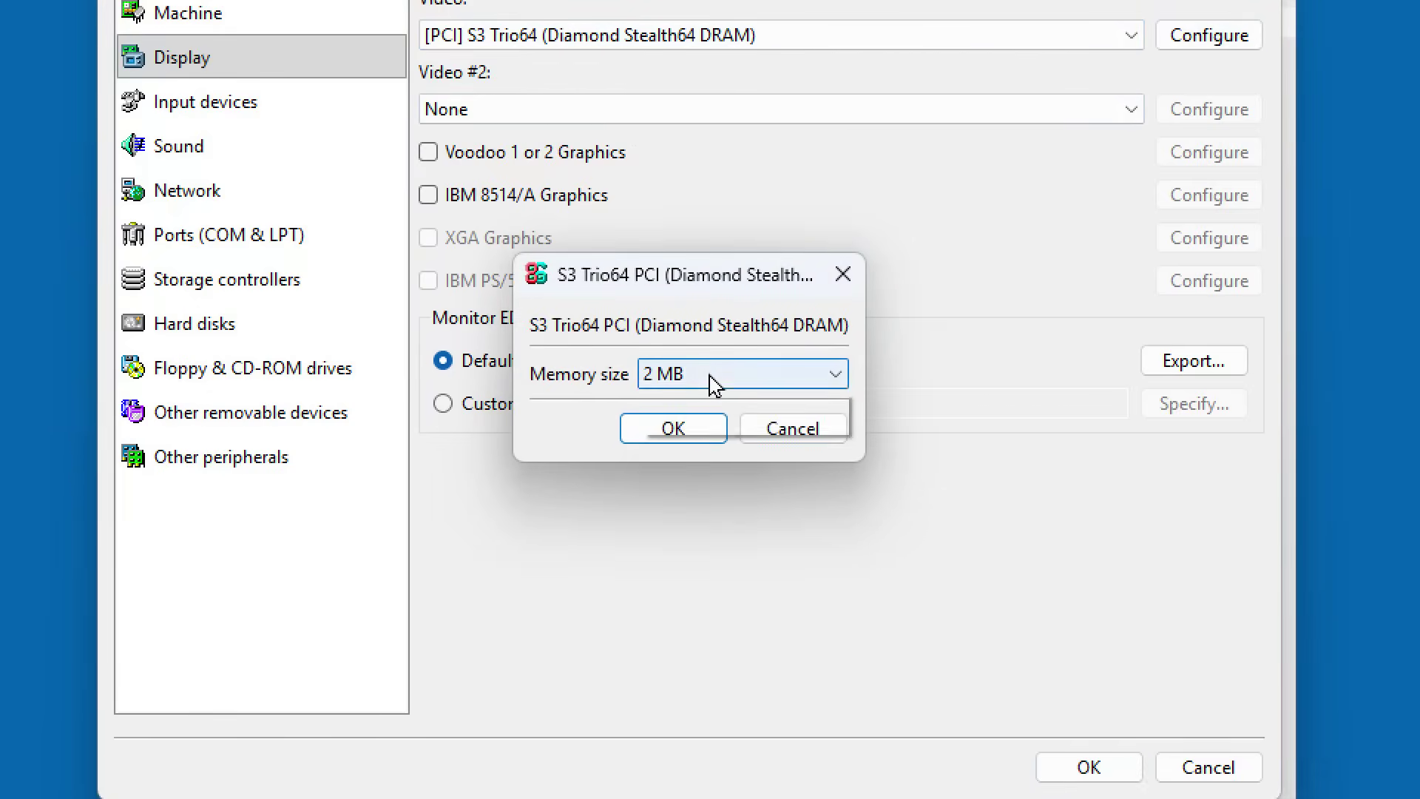
{"action": "left_click", "coordinate": [733, 420]}
{"action": "left_click", "coordinate": [670, 431]}
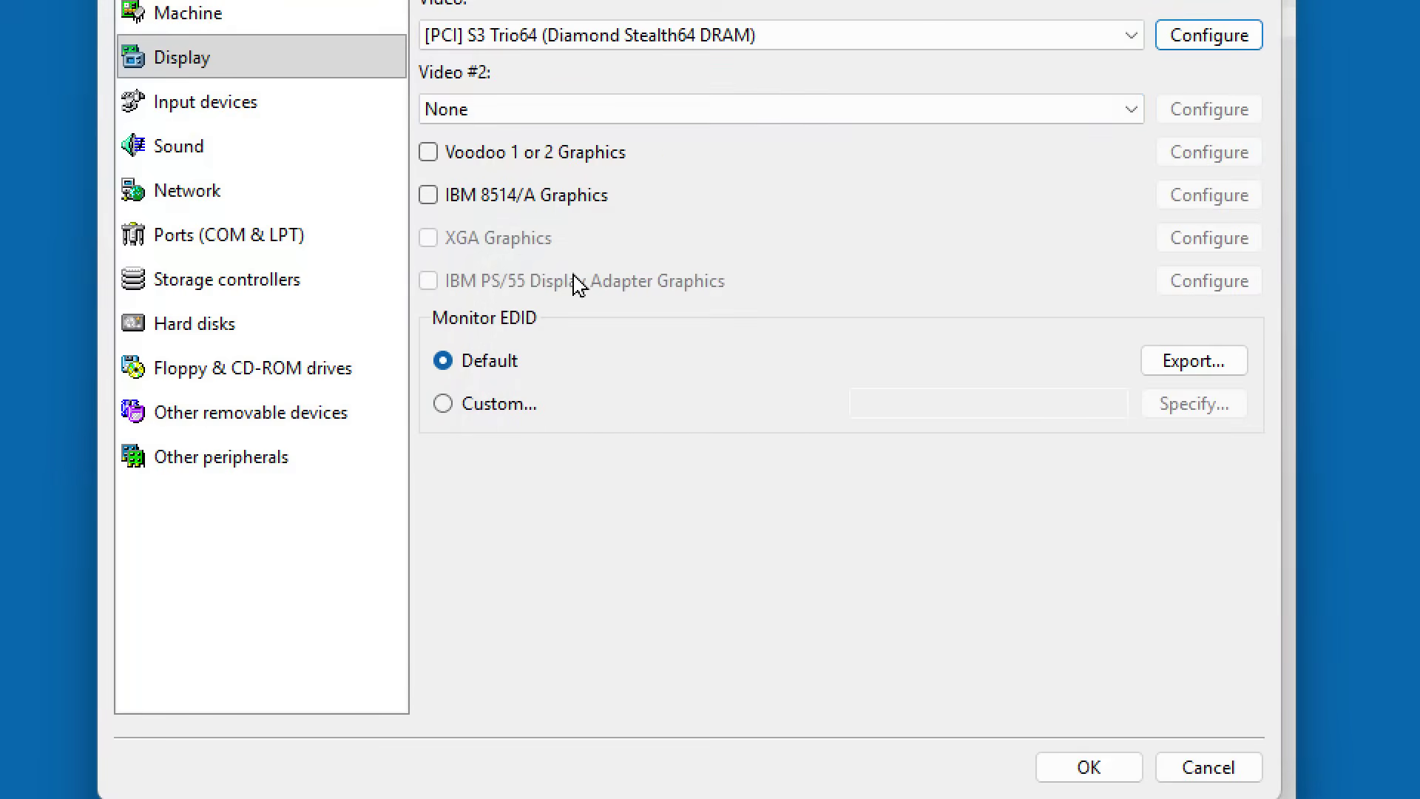
- Enable Voodoo 1 or 2 Graphics and configure it as a 3Dfx Voodoo 2 with 4 MB framebuffer and 4 MB texture memory
{"action": "left_click", "coordinate": [429, 154]}
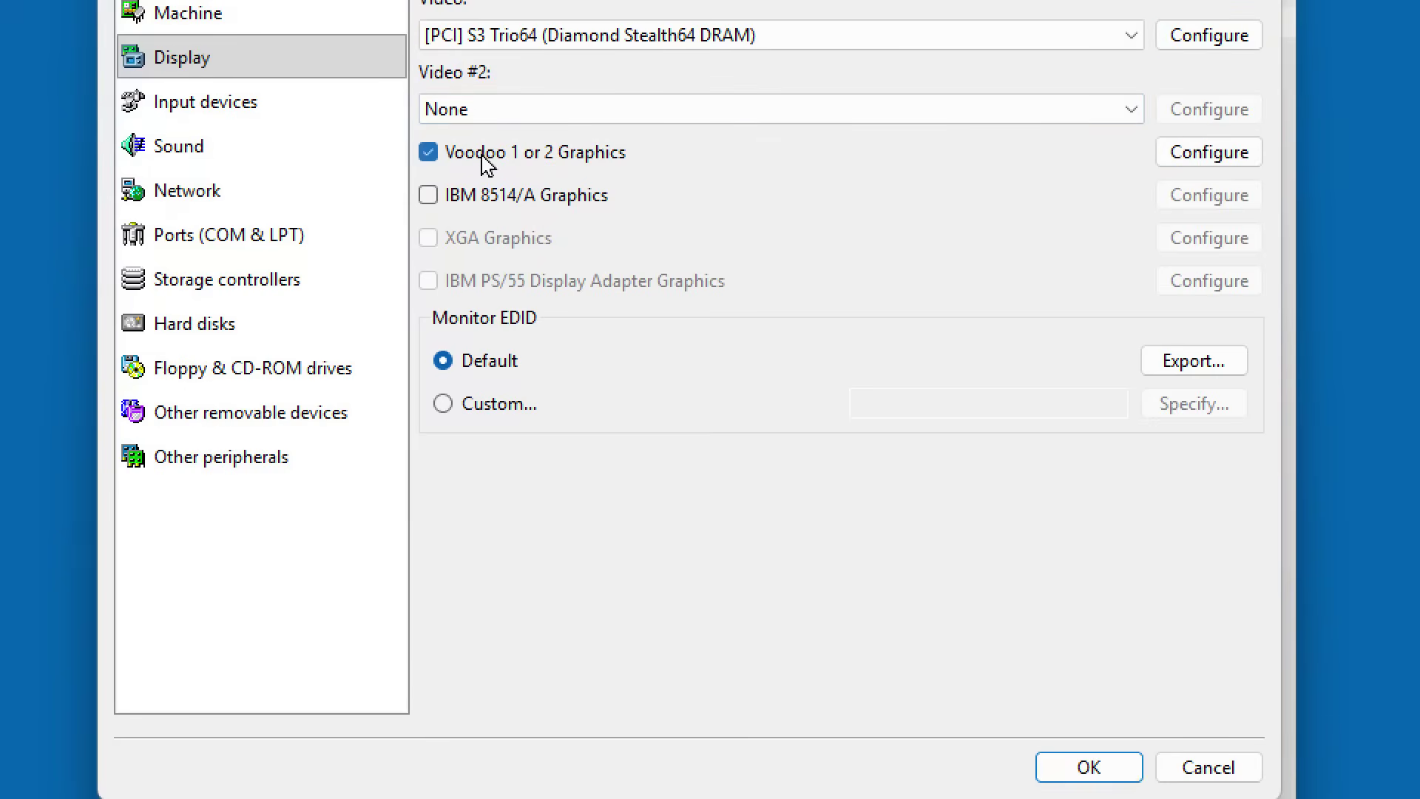
{"action": "left_click", "coordinate": [1236, 156]}
{"action": "left_click", "coordinate": [936, 236]}
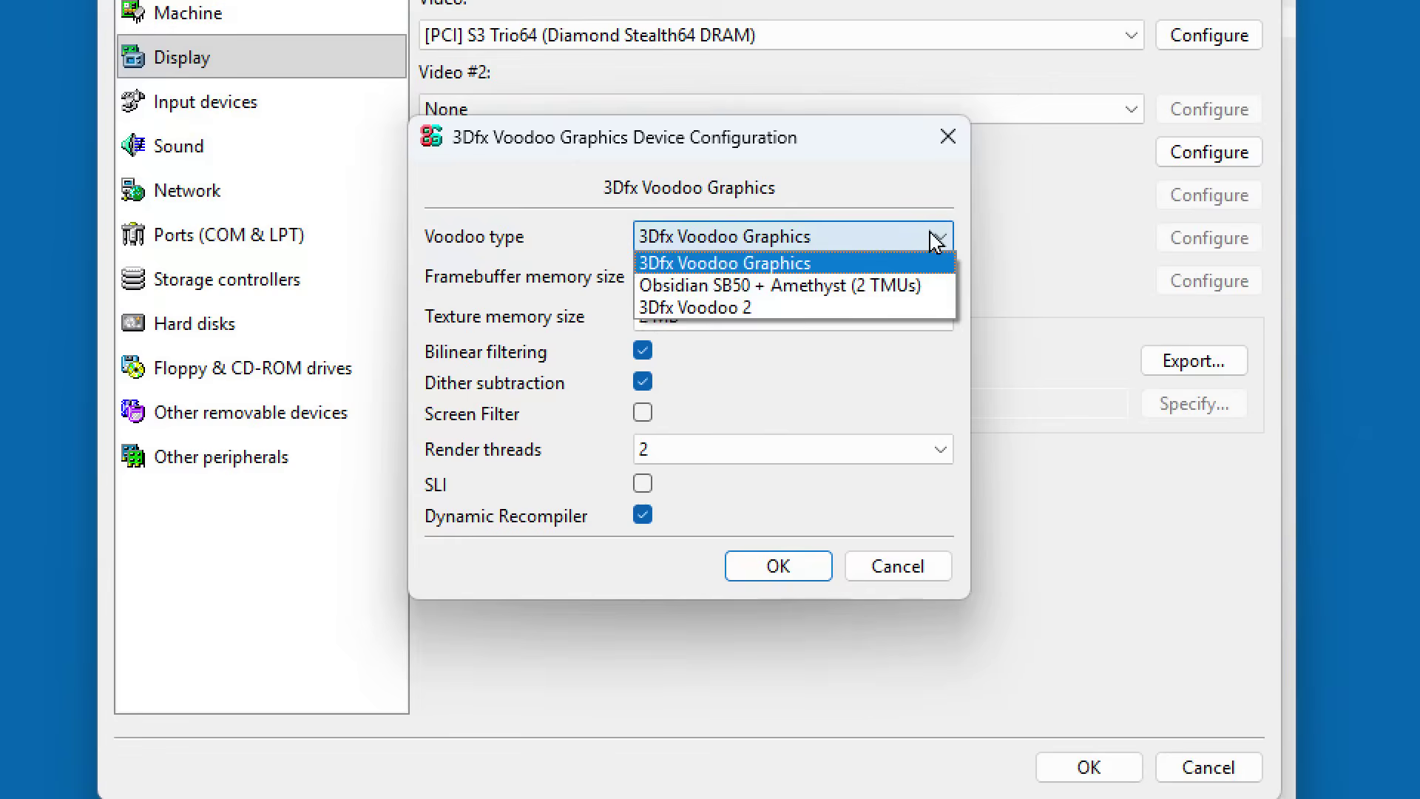
{"action": "left_click", "coordinate": [724, 308]}
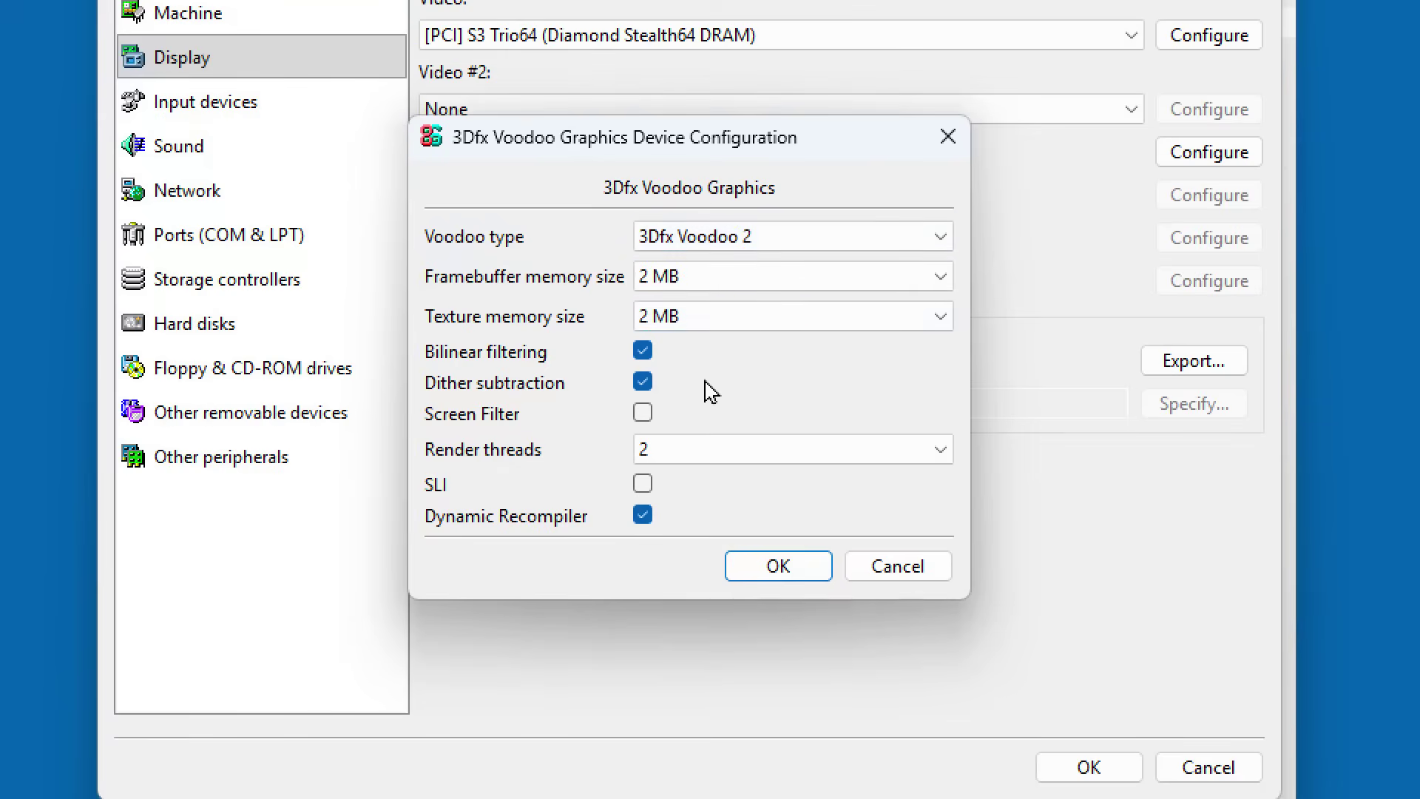
{"action": "left_click", "coordinate": [848, 280]}
{"action": "left_click", "coordinate": [765, 324]}
{"action": "left_click", "coordinate": [769, 322]}
{"action": "left_click", "coordinate": [724, 367]}
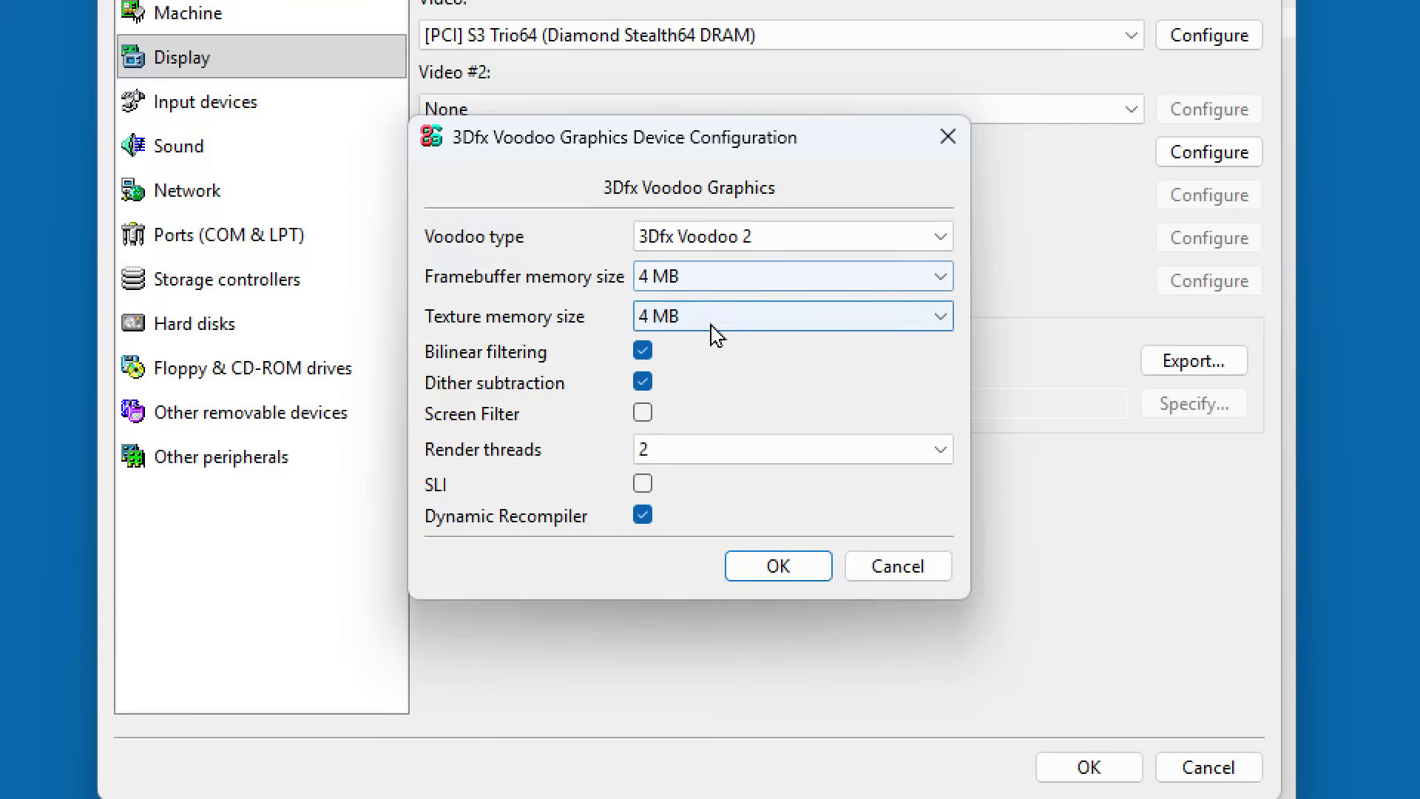
- Enable SLI for the Voodoo 2, keep dither subtraction on and 2 render threads, and accept the device configuration
{"action": "left_click", "coordinate": [642, 484]}
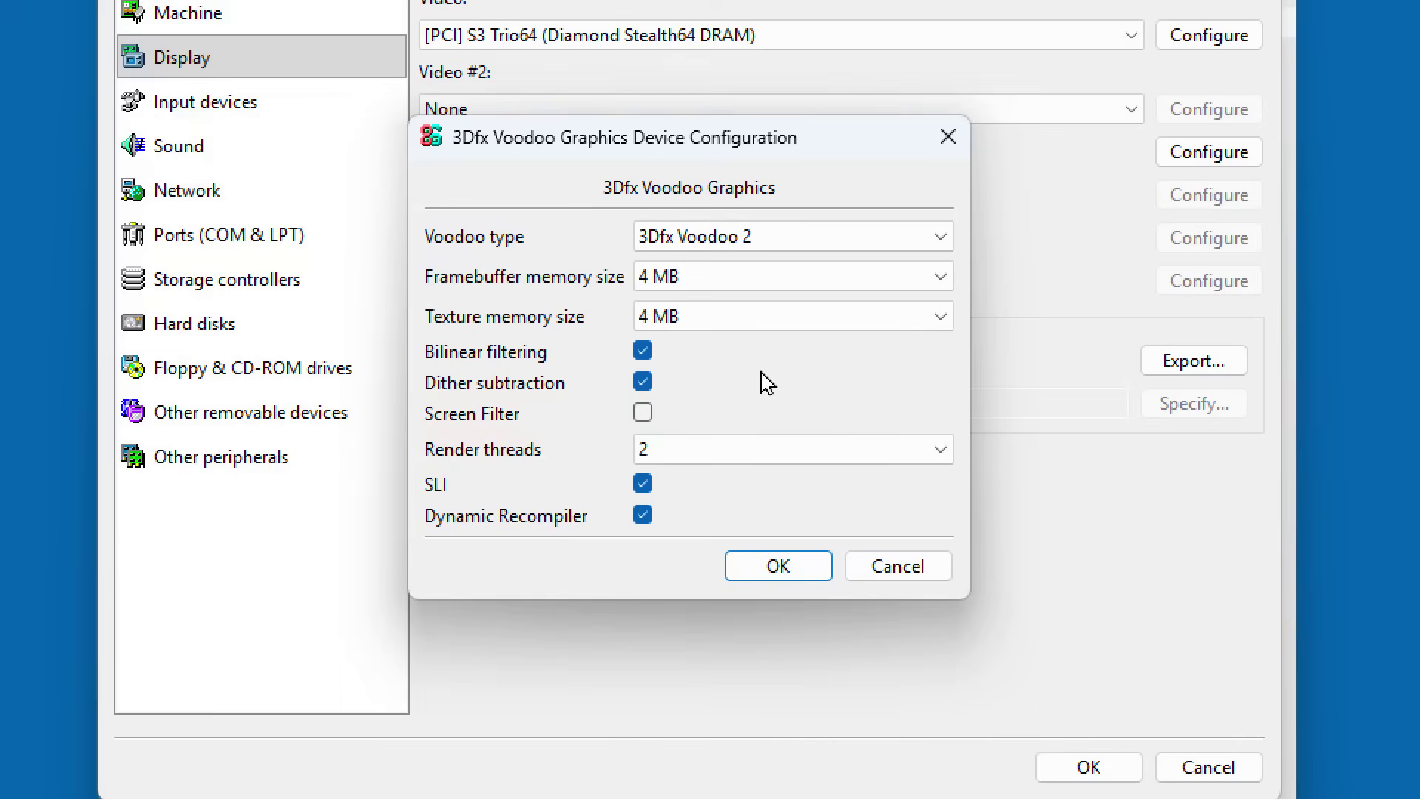
{"action": "left_click", "coordinate": [642, 383]}
{"action": "left_click", "coordinate": [642, 383]}
{"action": "left_click", "coordinate": [747, 453]}
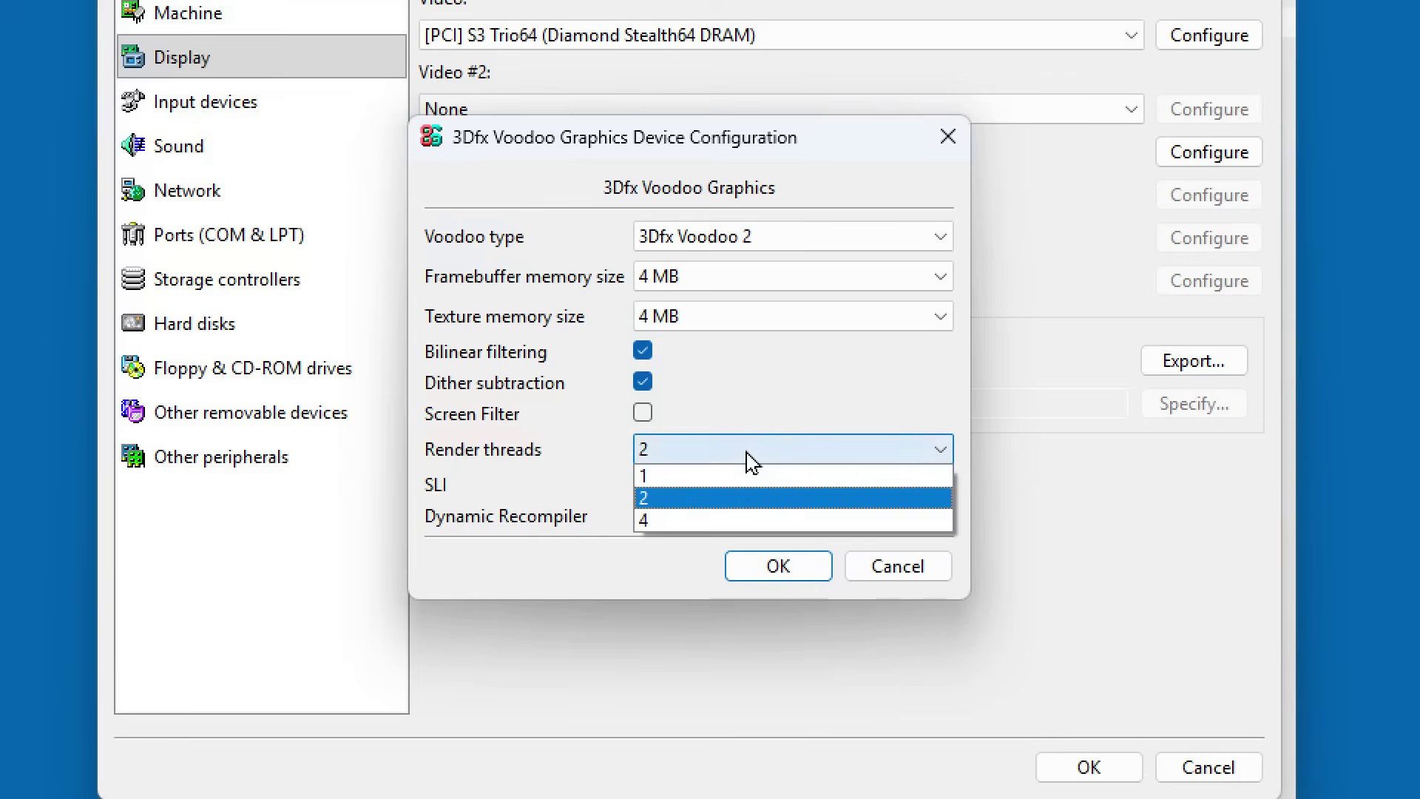
{"action": "left_click", "coordinate": [669, 492]}
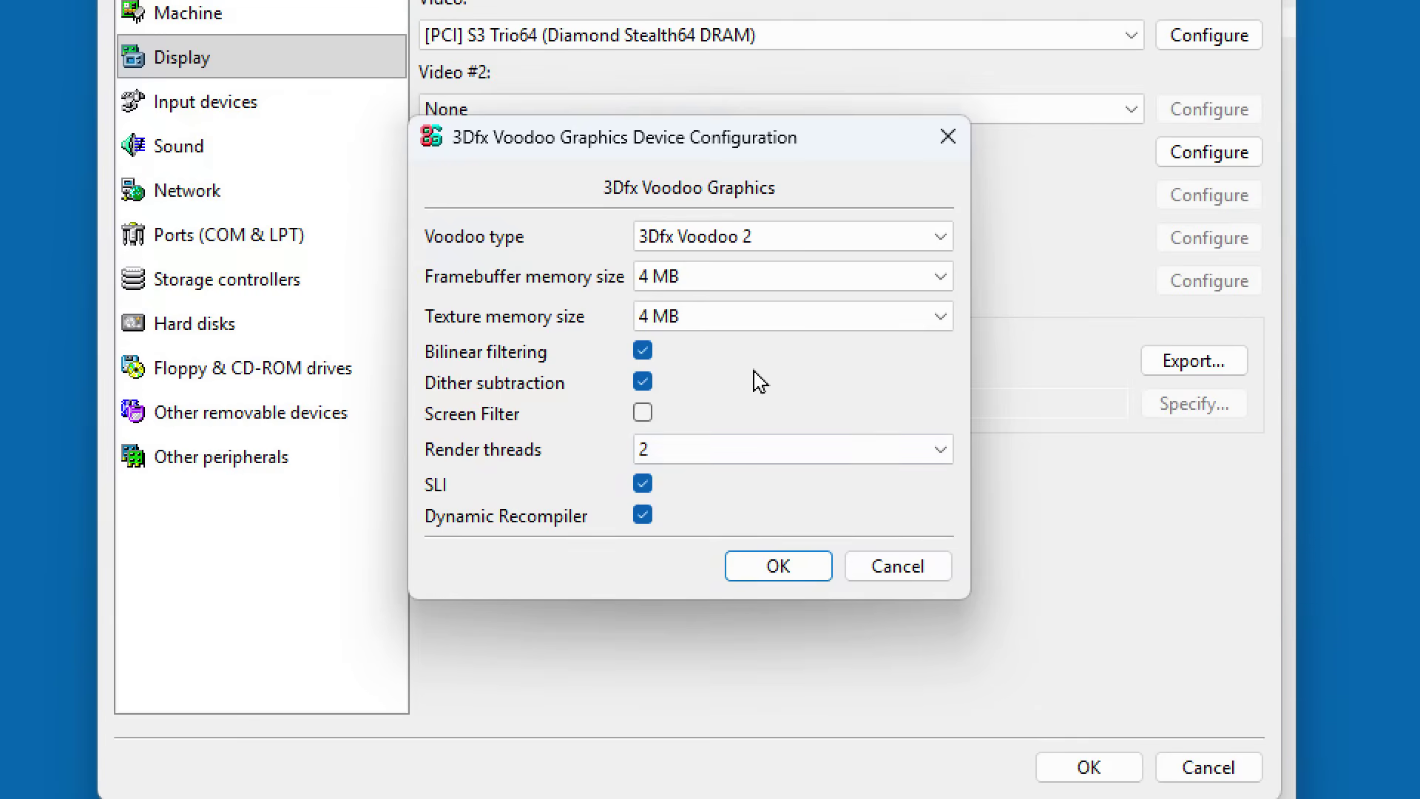
{"action": "left_click", "coordinate": [777, 572]}
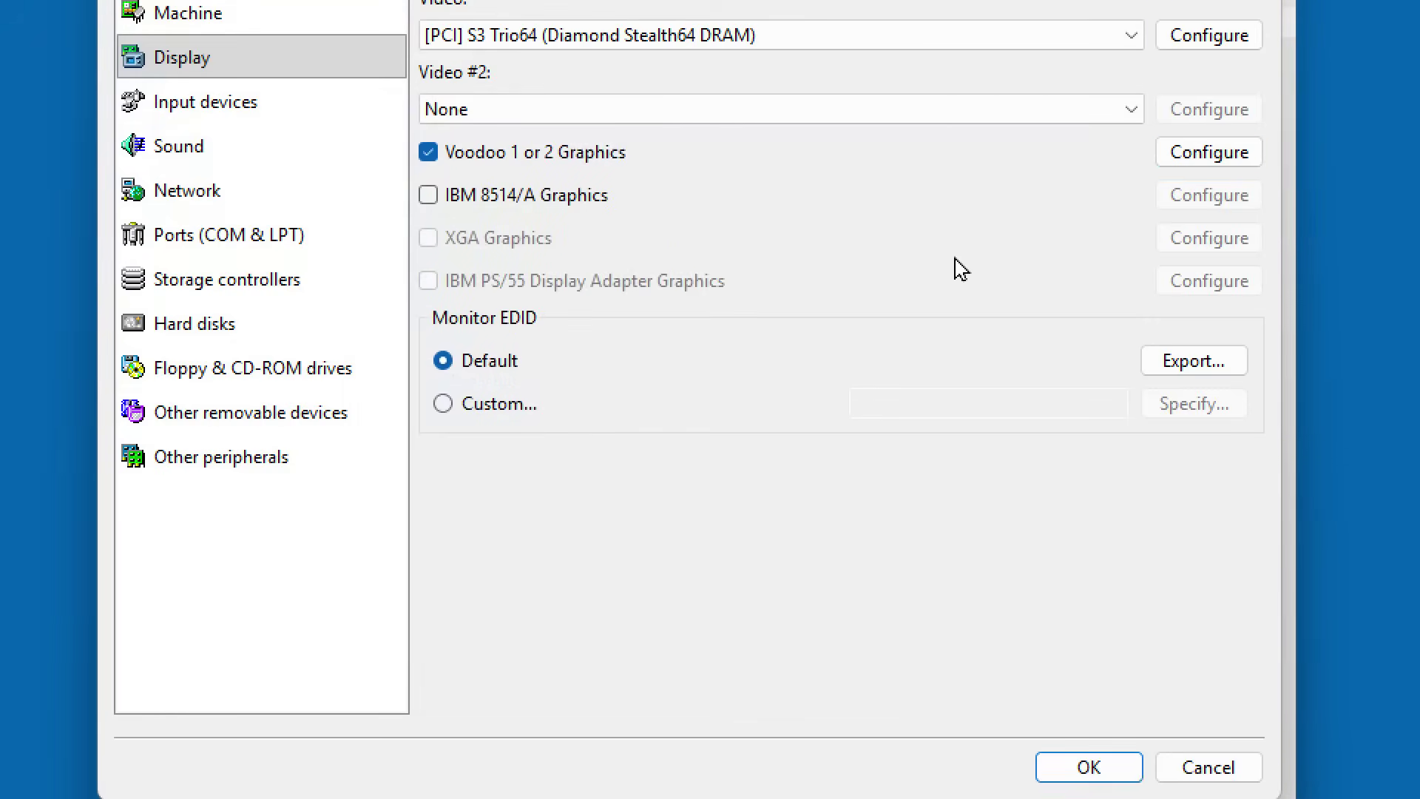
- Disable Voodoo 1 or 2 Graphics and choose [AGP] 3dfx Voodoo3 3000 as the primary video card
{"action": "left_click", "coordinate": [434, 157]}
{"action": "left_click", "coordinate": [841, 38]}
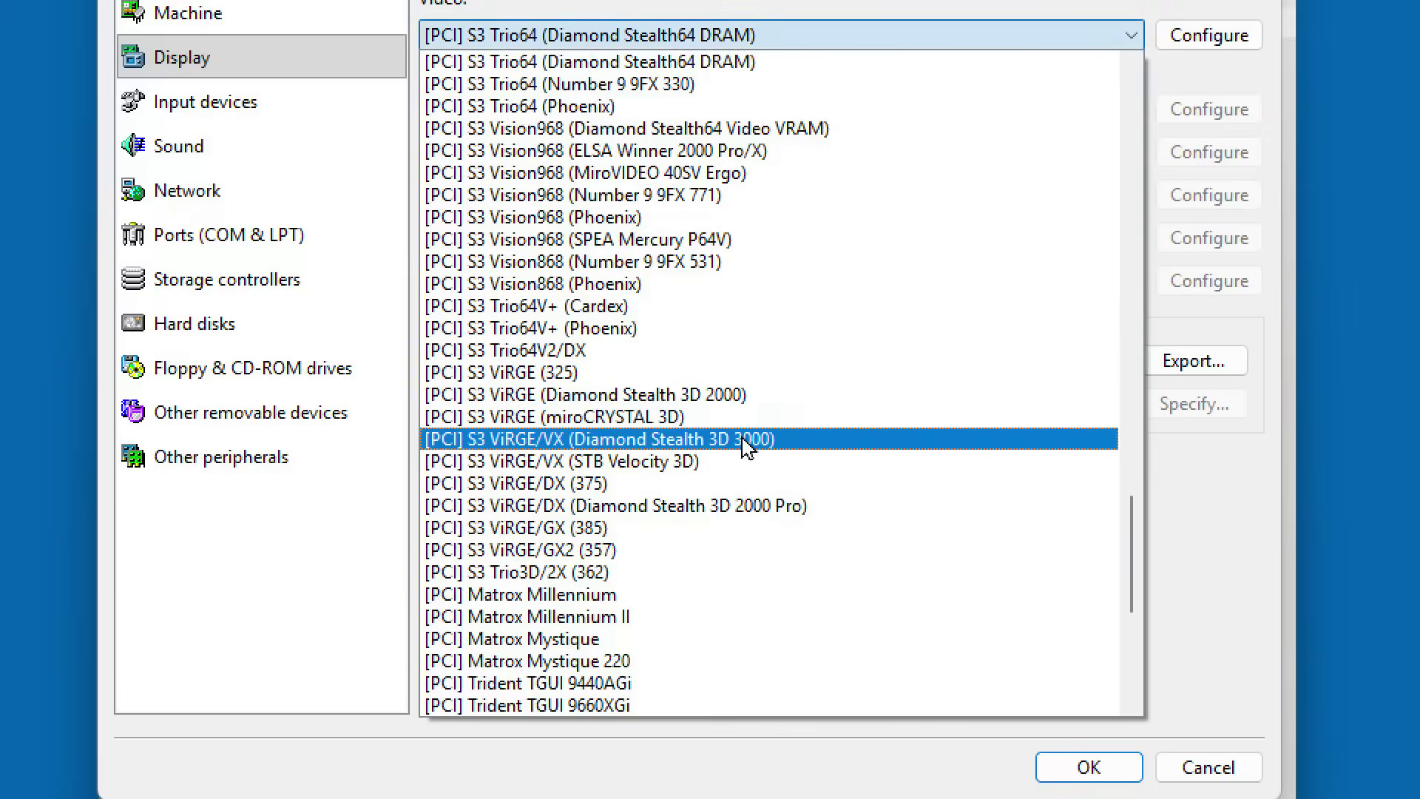
{"action": "scroll", "coordinate": [744, 444], "scroll_direction": "down", "scroll_amount": 7}
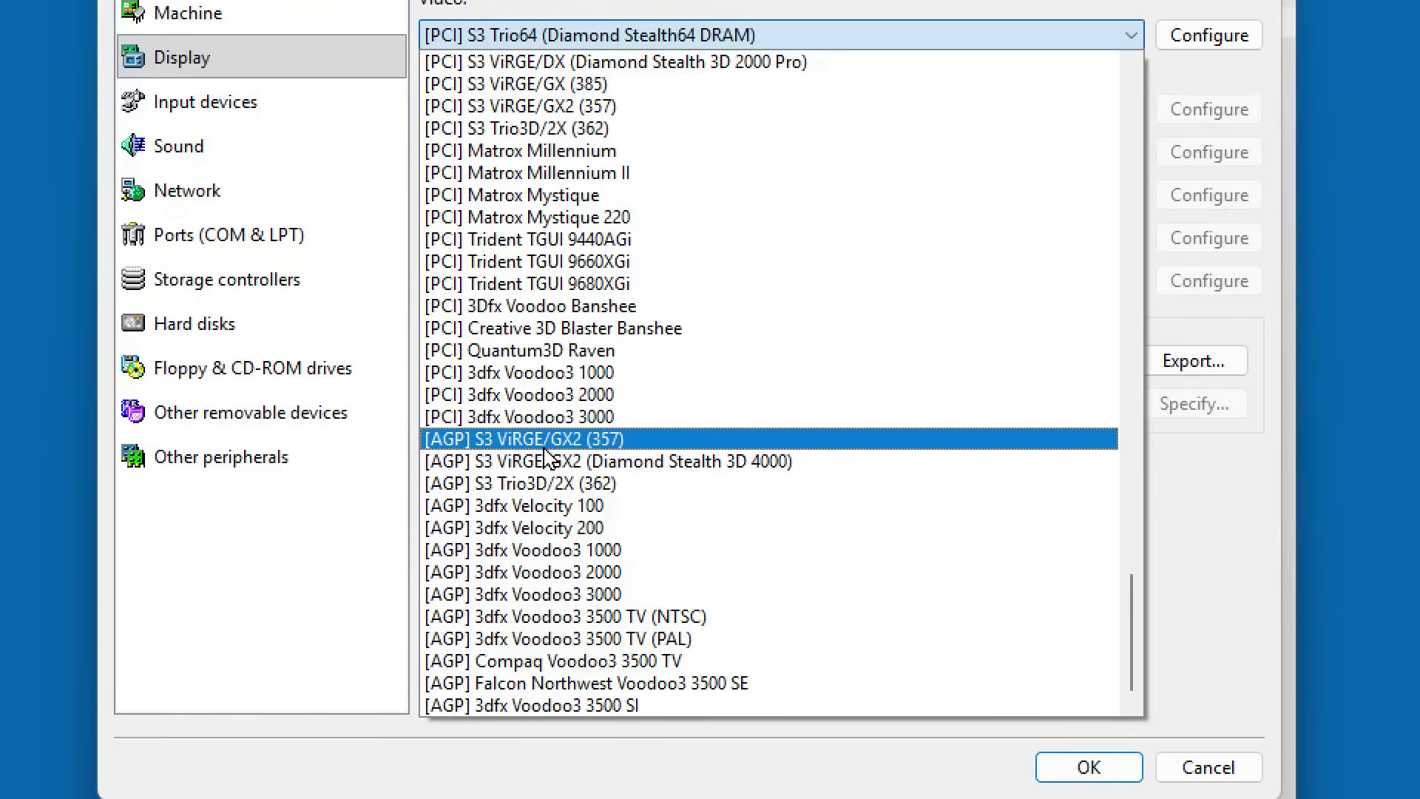
{"action": "left_click", "coordinate": [538, 596]}
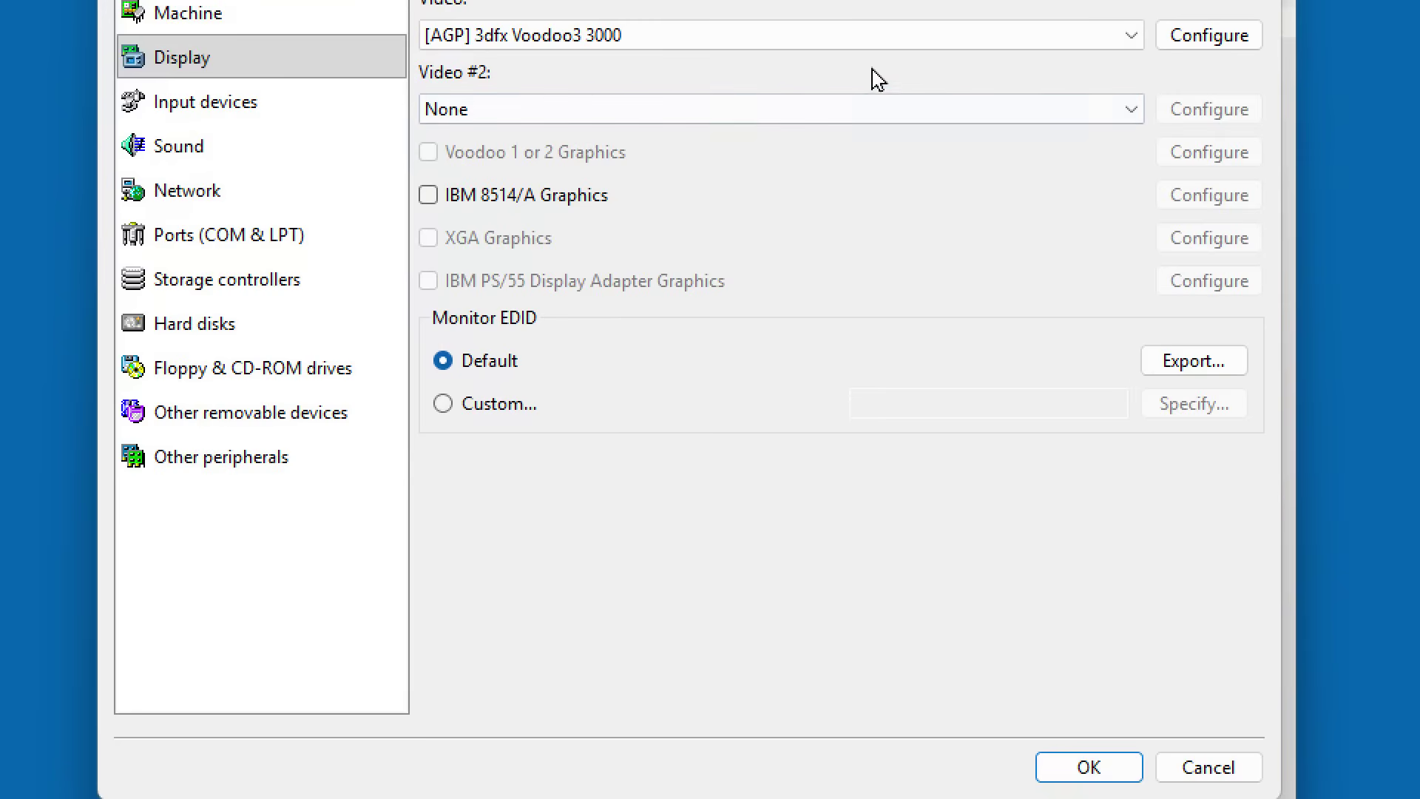
- Turn off dither subtraction in the 3dfx Voodoo3 3000 device configuration and accept it
{"action": "left_click", "coordinate": [1223, 38]}
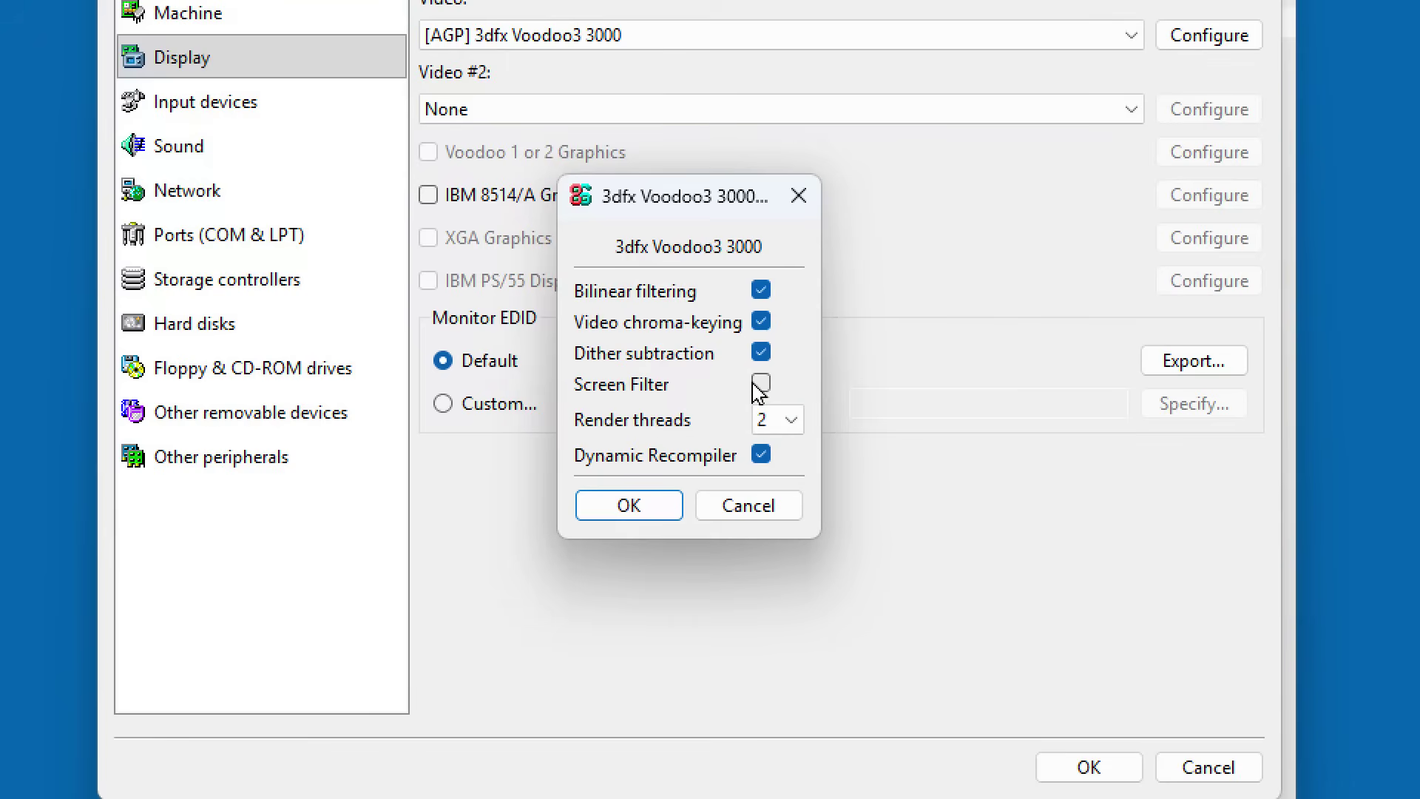
{"action": "left_click", "coordinate": [762, 354]}
{"action": "left_click", "coordinate": [628, 505]}
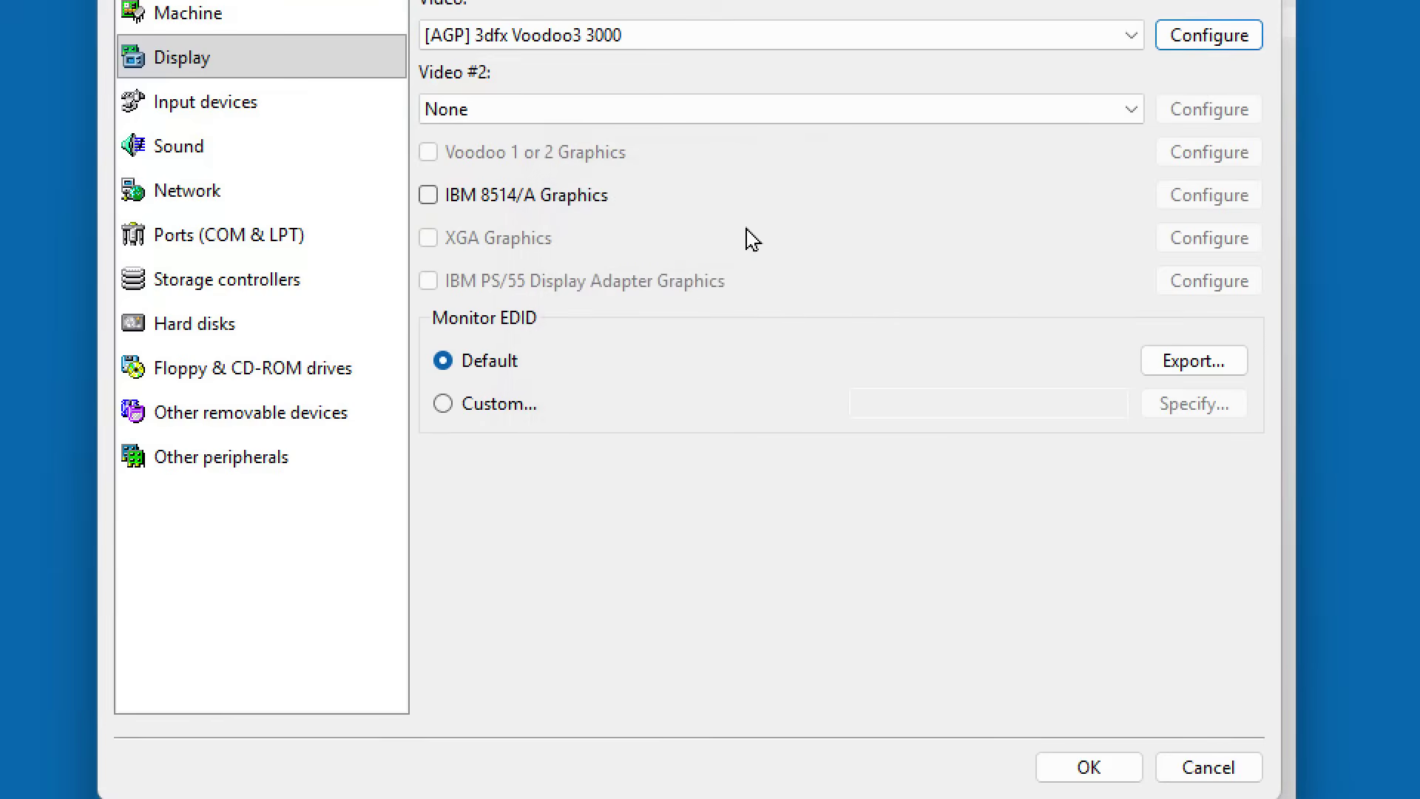
- Set the machine's input devices to a PS/2 Keyboard and a PS/2 Mouse
{"action": "left_click", "coordinate": [252, 105]}
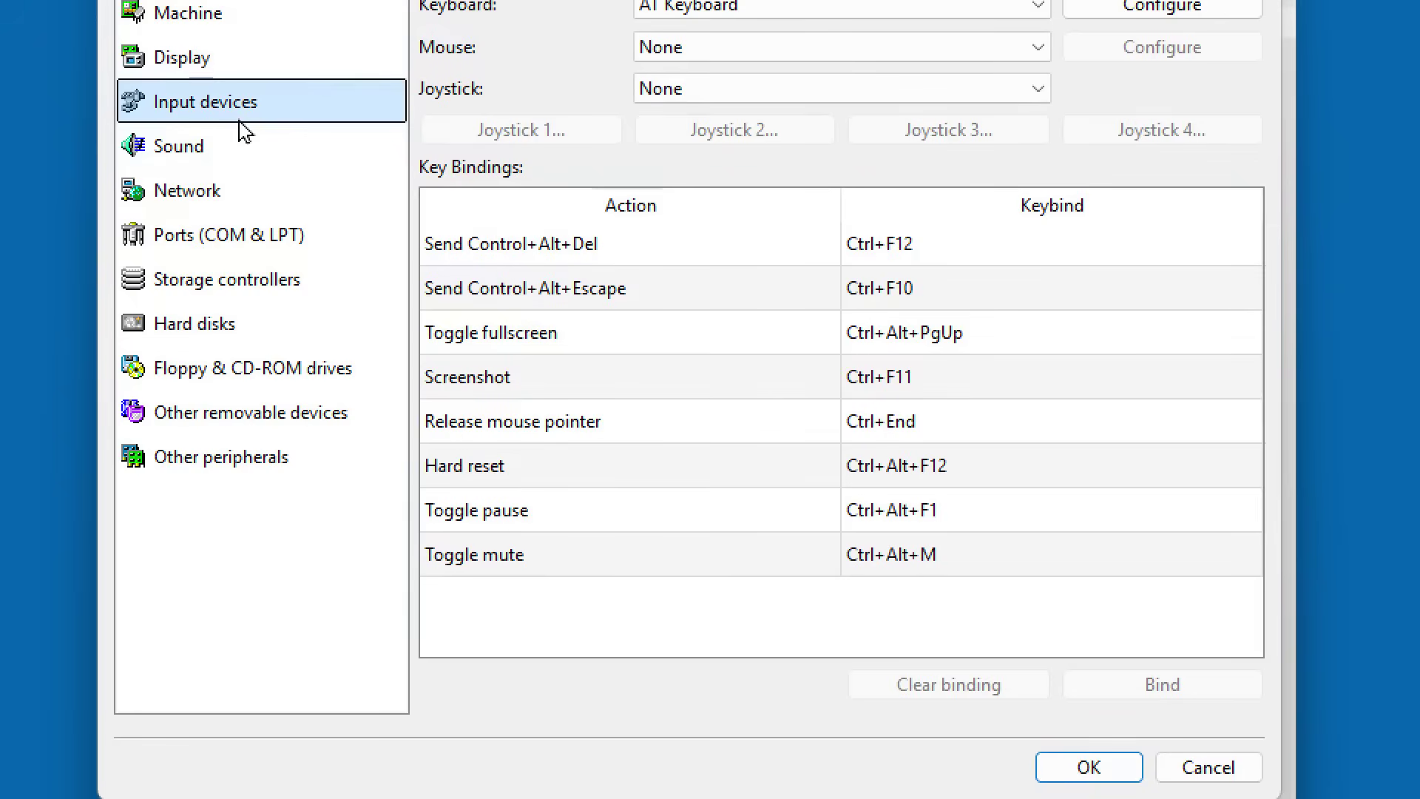
{"action": "left_click", "coordinate": [831, 11]}
{"action": "left_click", "coordinate": [723, 76]}
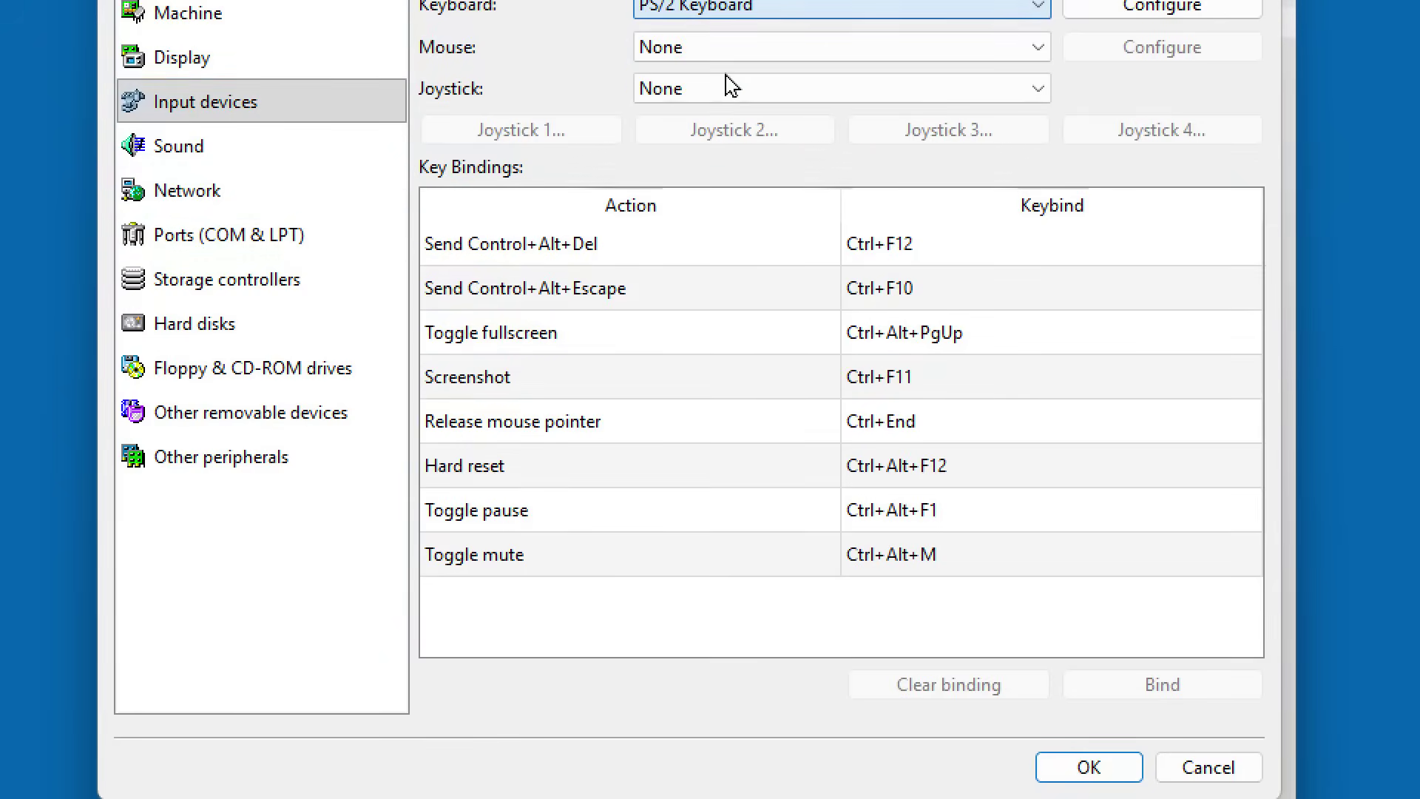
{"action": "left_click", "coordinate": [765, 49]}
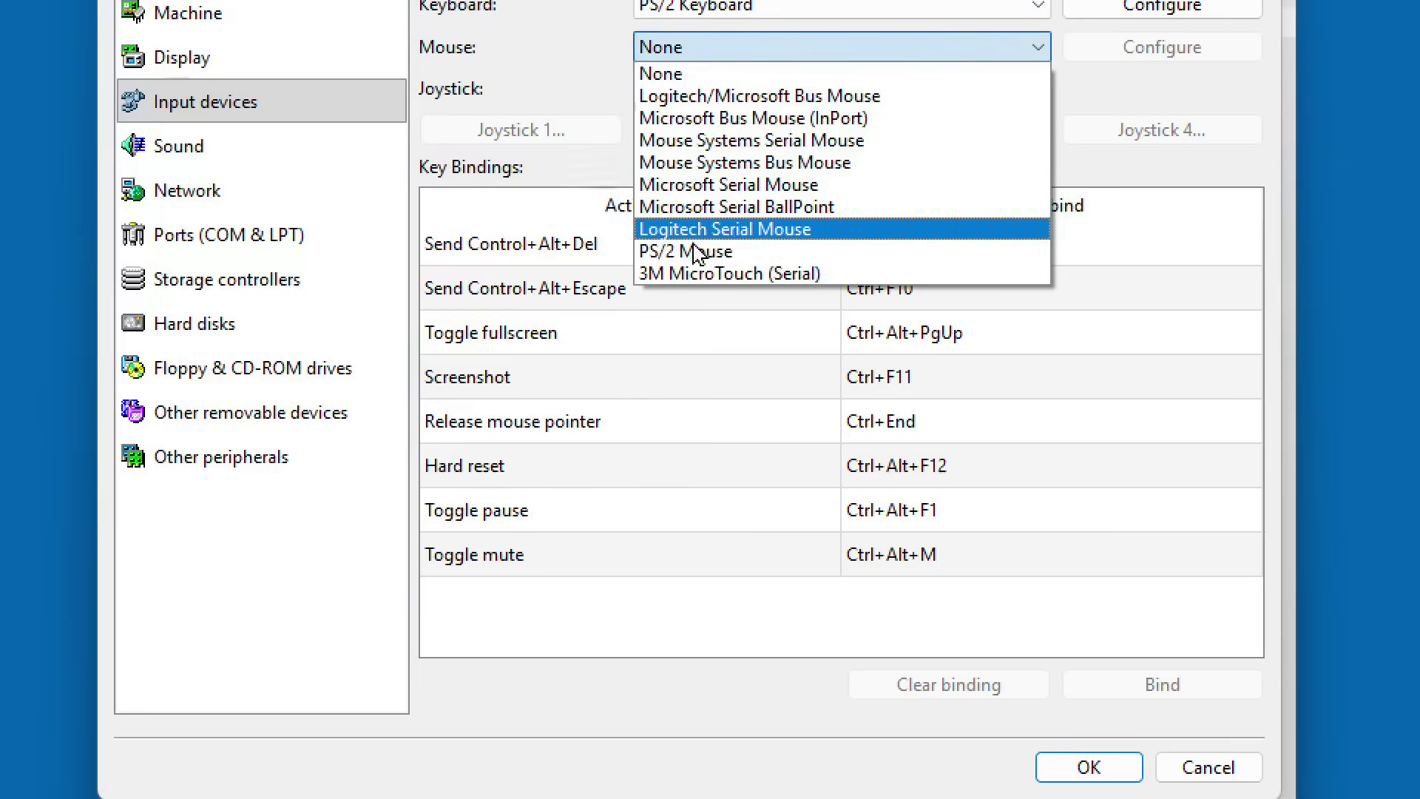
{"action": "left_click", "coordinate": [693, 256]}
- Configure the PS/2 Mouse with the Wheel button option and accept the device configuration
{"action": "left_click", "coordinate": [1160, 49]}
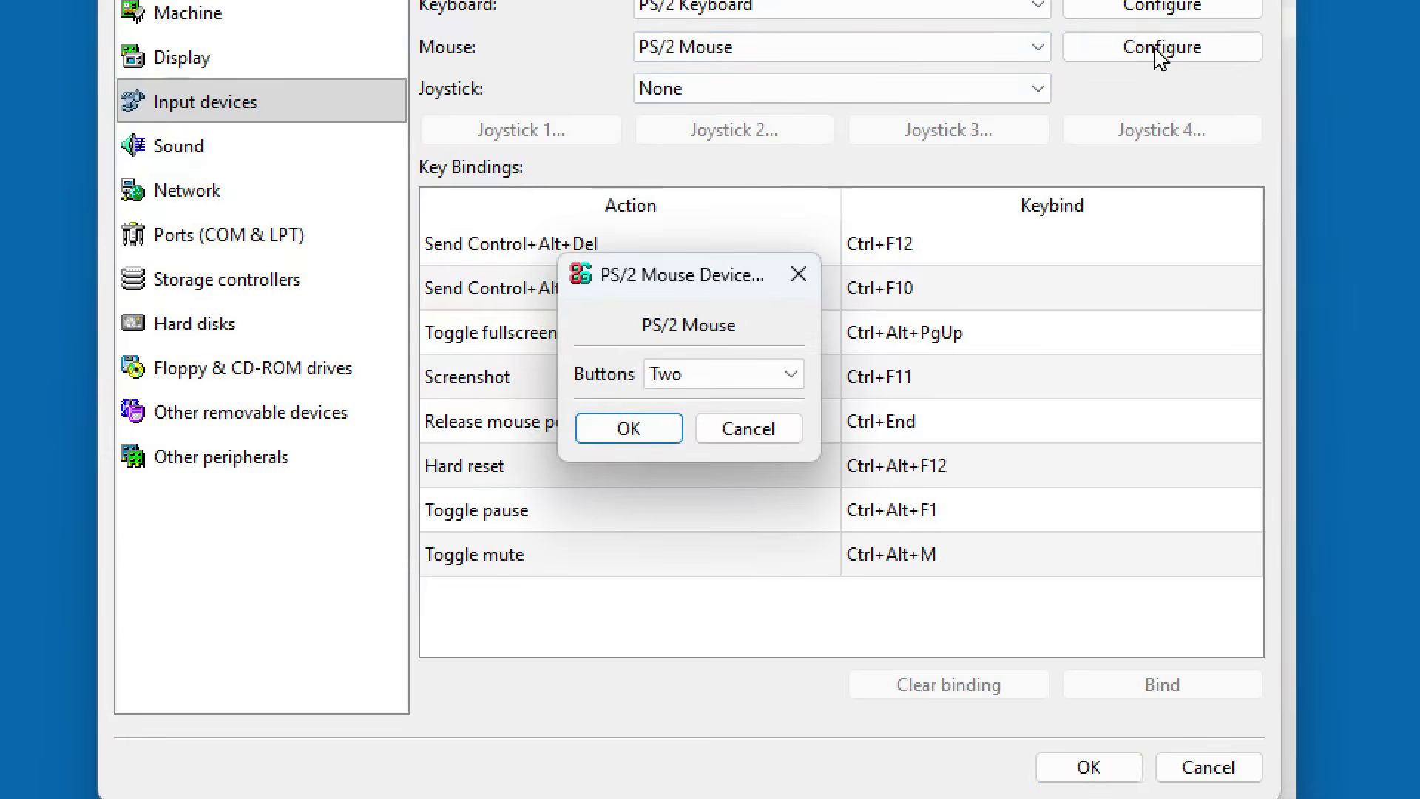
{"action": "left_click", "coordinate": [766, 375]}
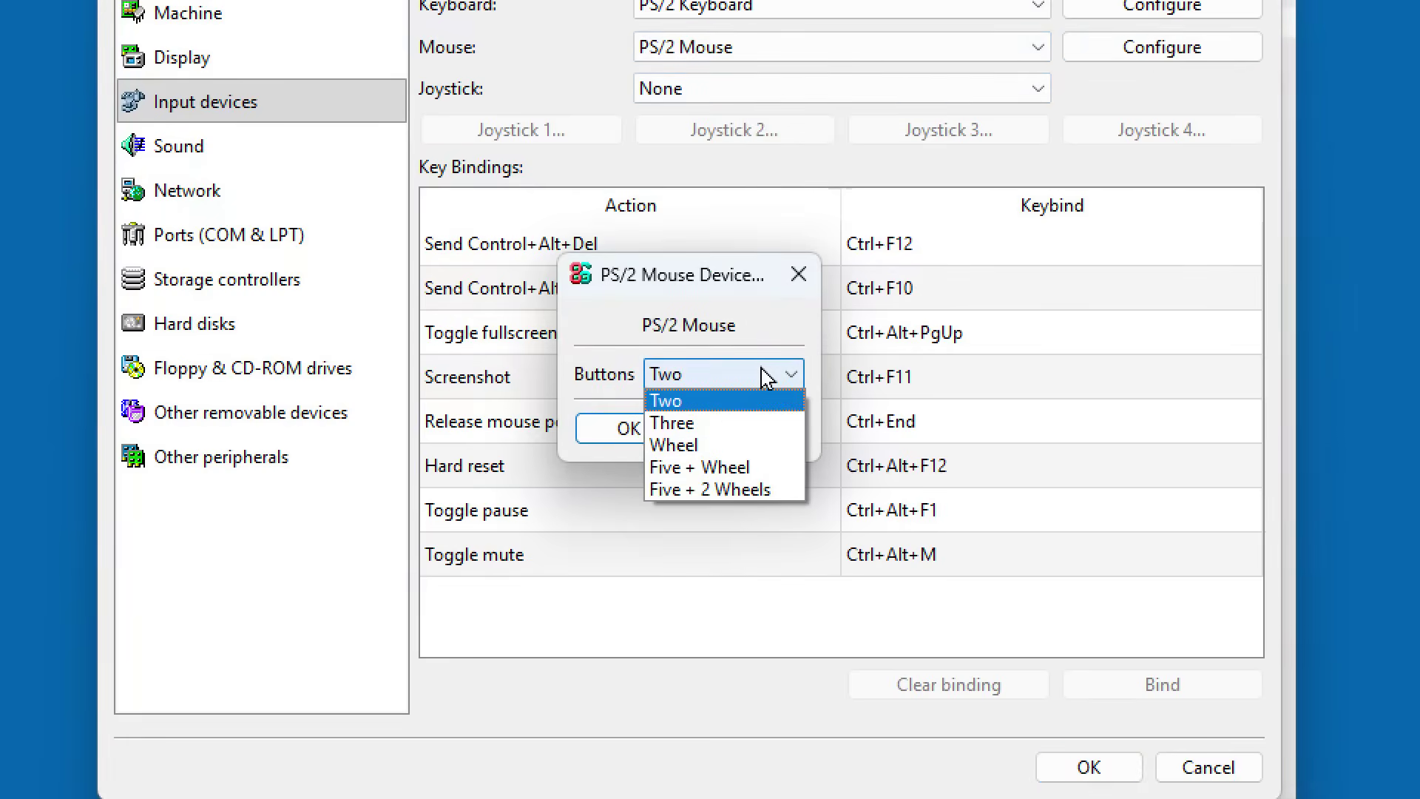
{"action": "left_click", "coordinate": [685, 445]}
{"action": "left_click", "coordinate": [631, 433]}
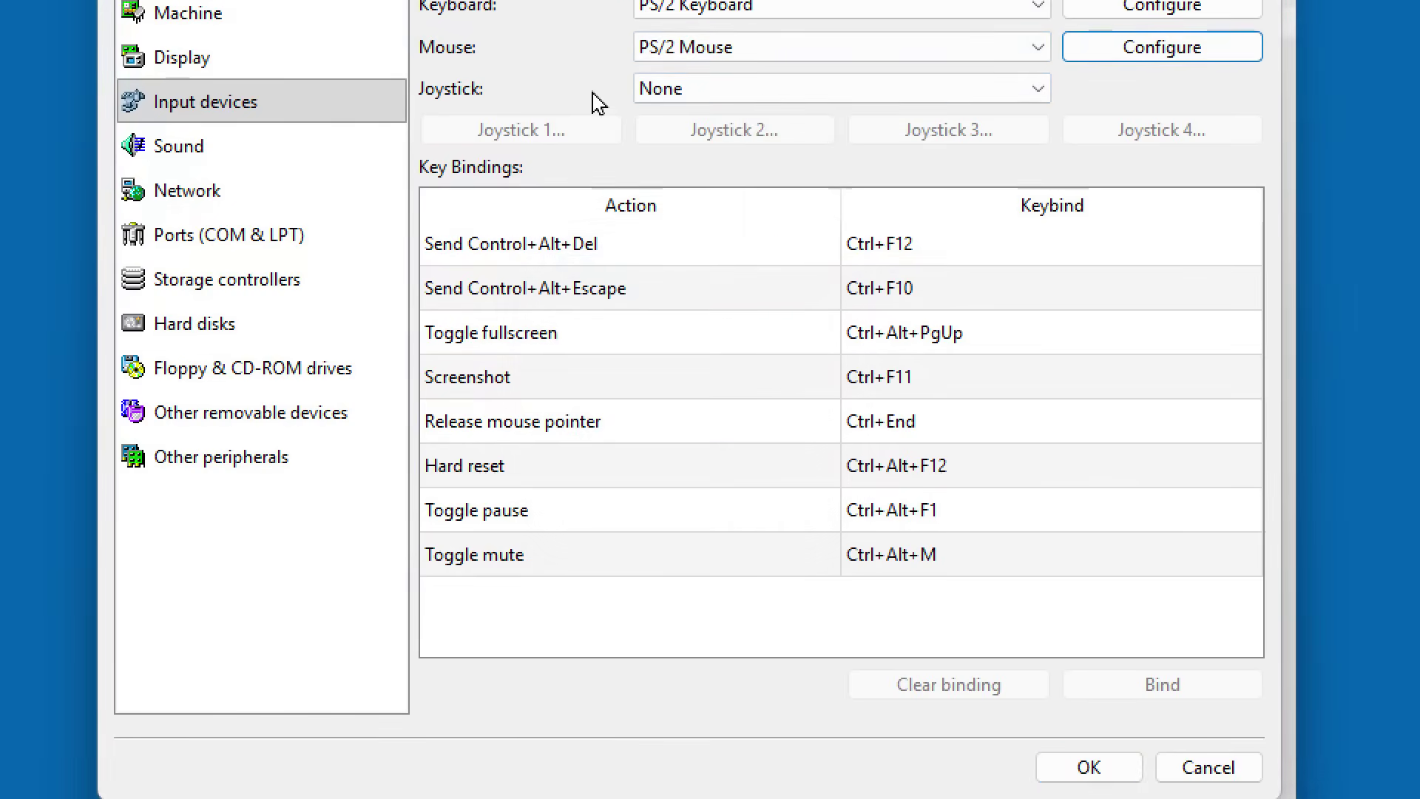
- Choose [PCI] Sound Blaster PCI 128 (ES1373) as sound card #1 in the sound settings
{"action": "left_click", "coordinate": [183, 152]}
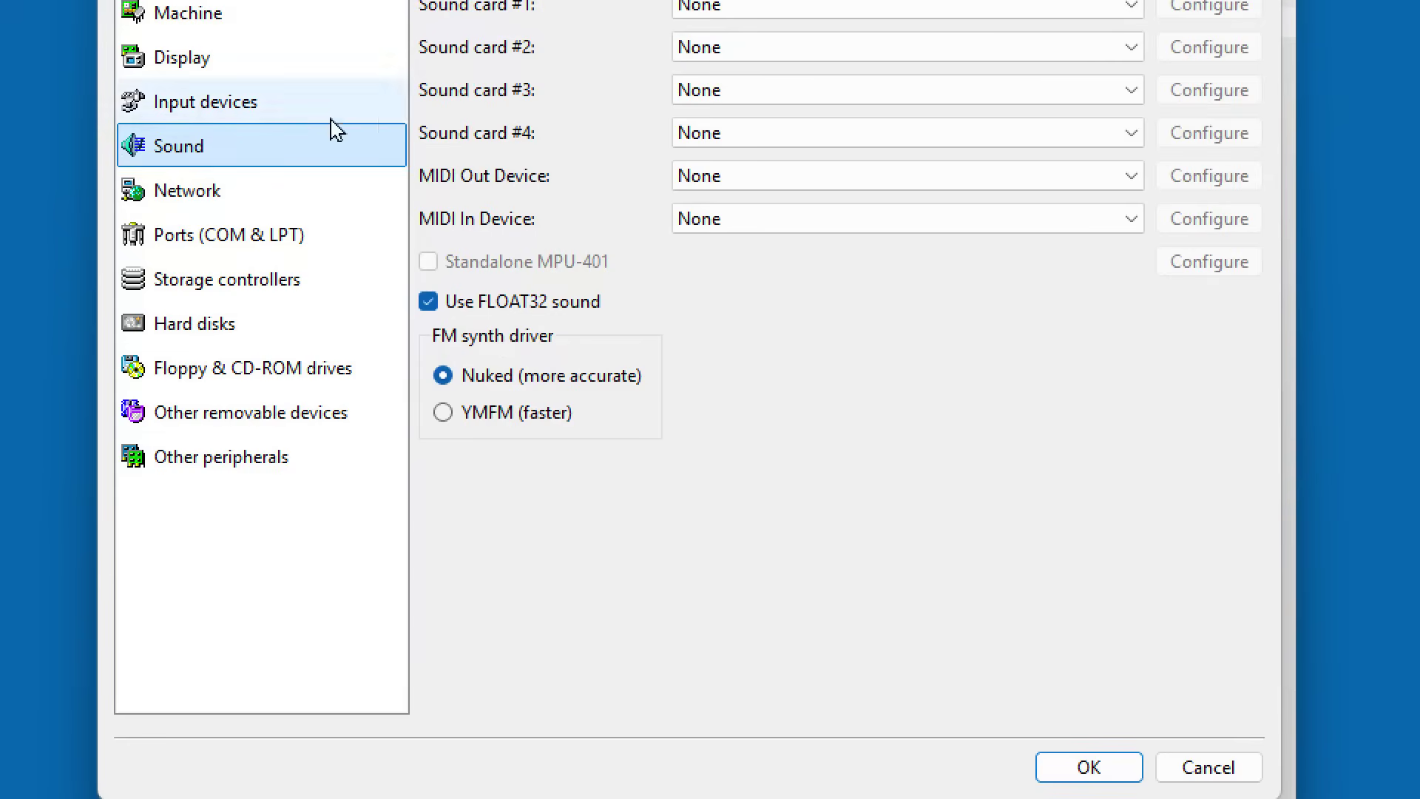
{"action": "left_click", "coordinate": [777, 9]}
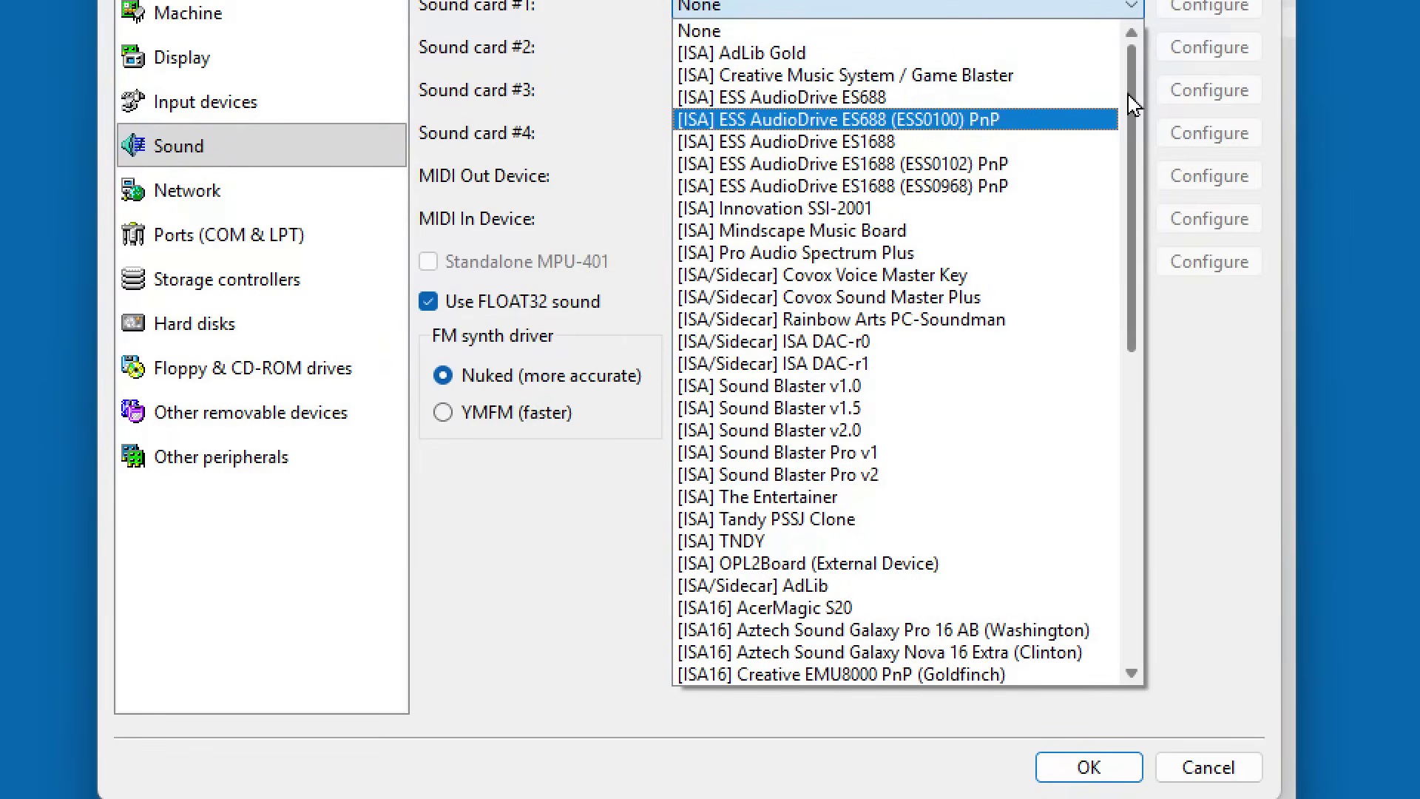
{"action": "left_click_drag", "start_coordinate": [1131, 106], "coordinate": [1168, 488]}
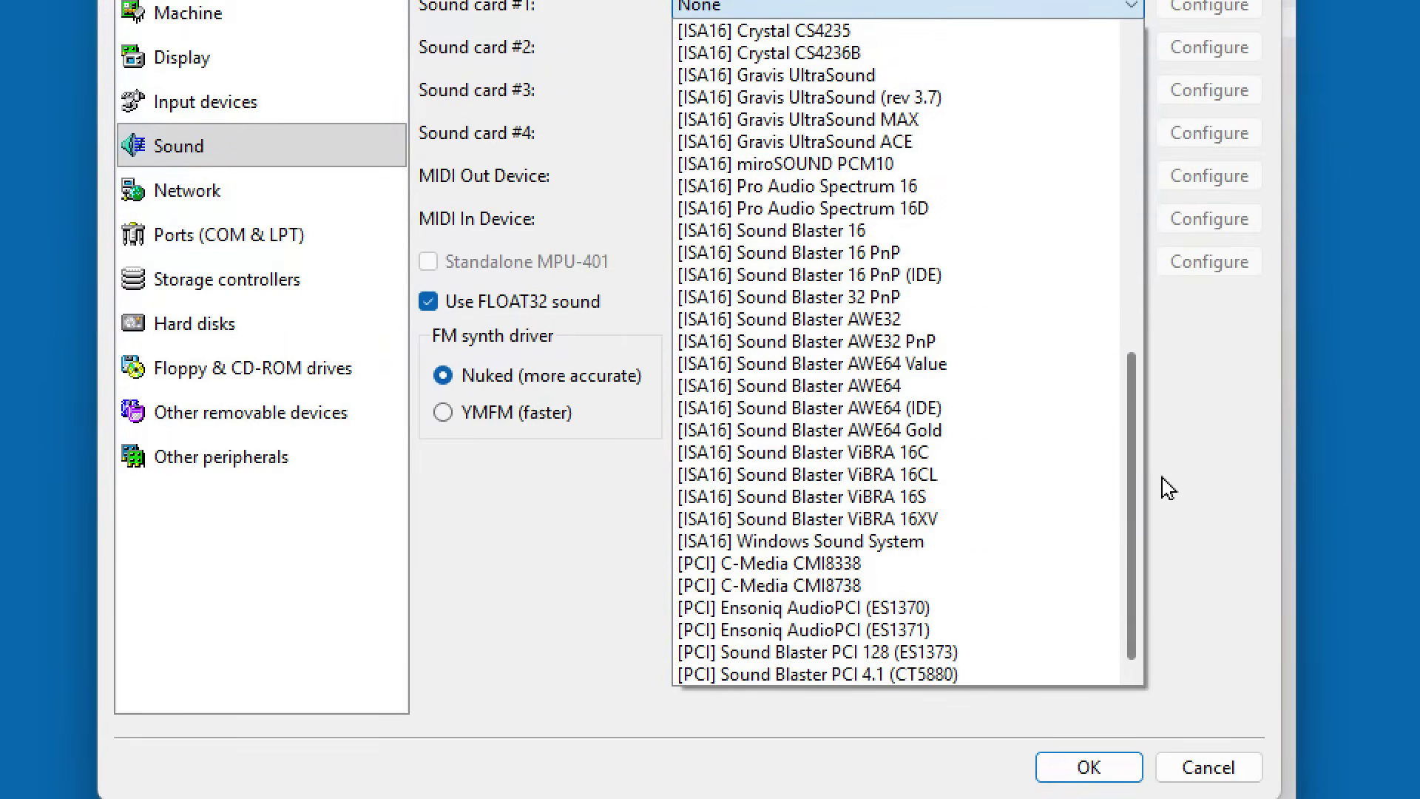
{"action": "left_click", "coordinate": [755, 654]}
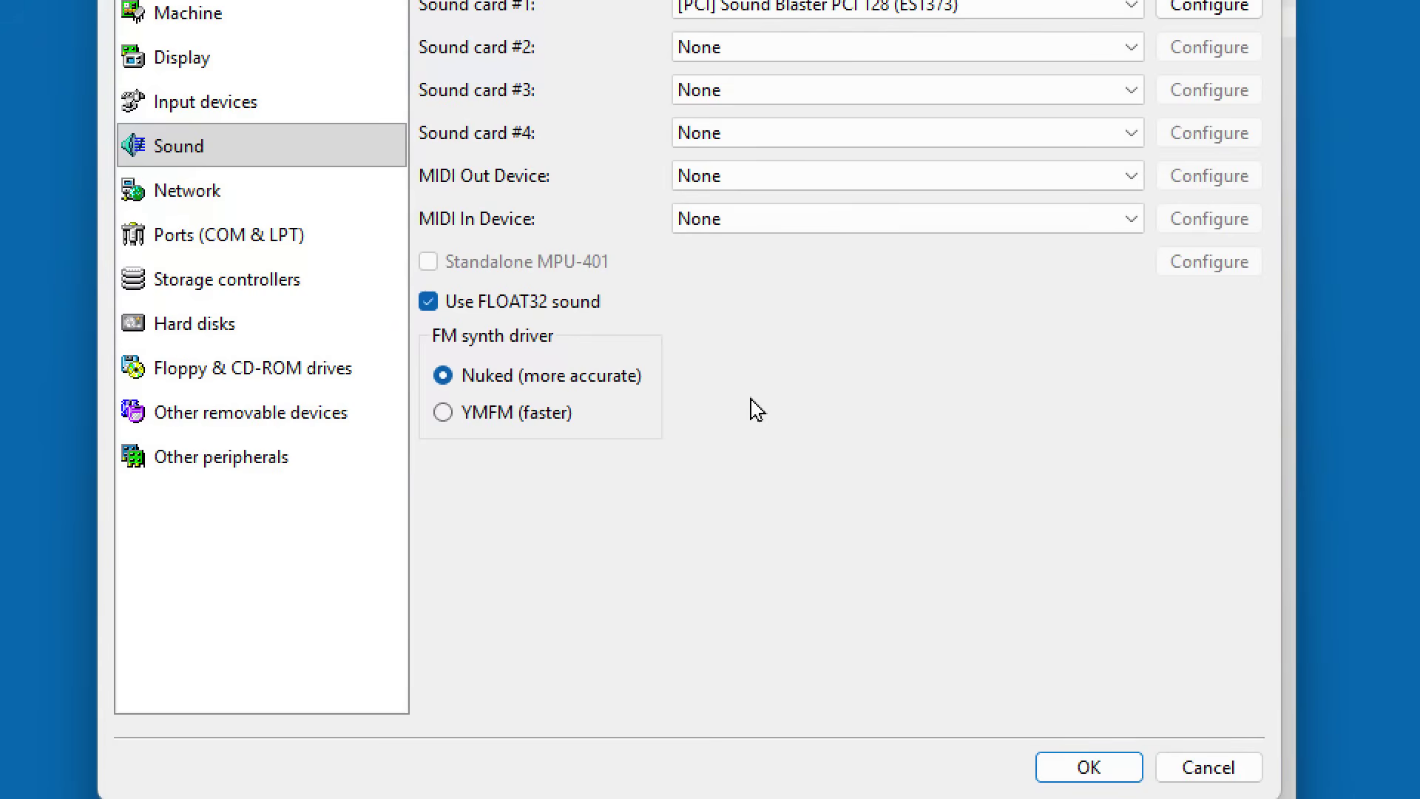
- Check the network and port settings, and set the floppy disk controller to Internal device in the storage controller settings
{"action": "left_click", "coordinate": [211, 201]}
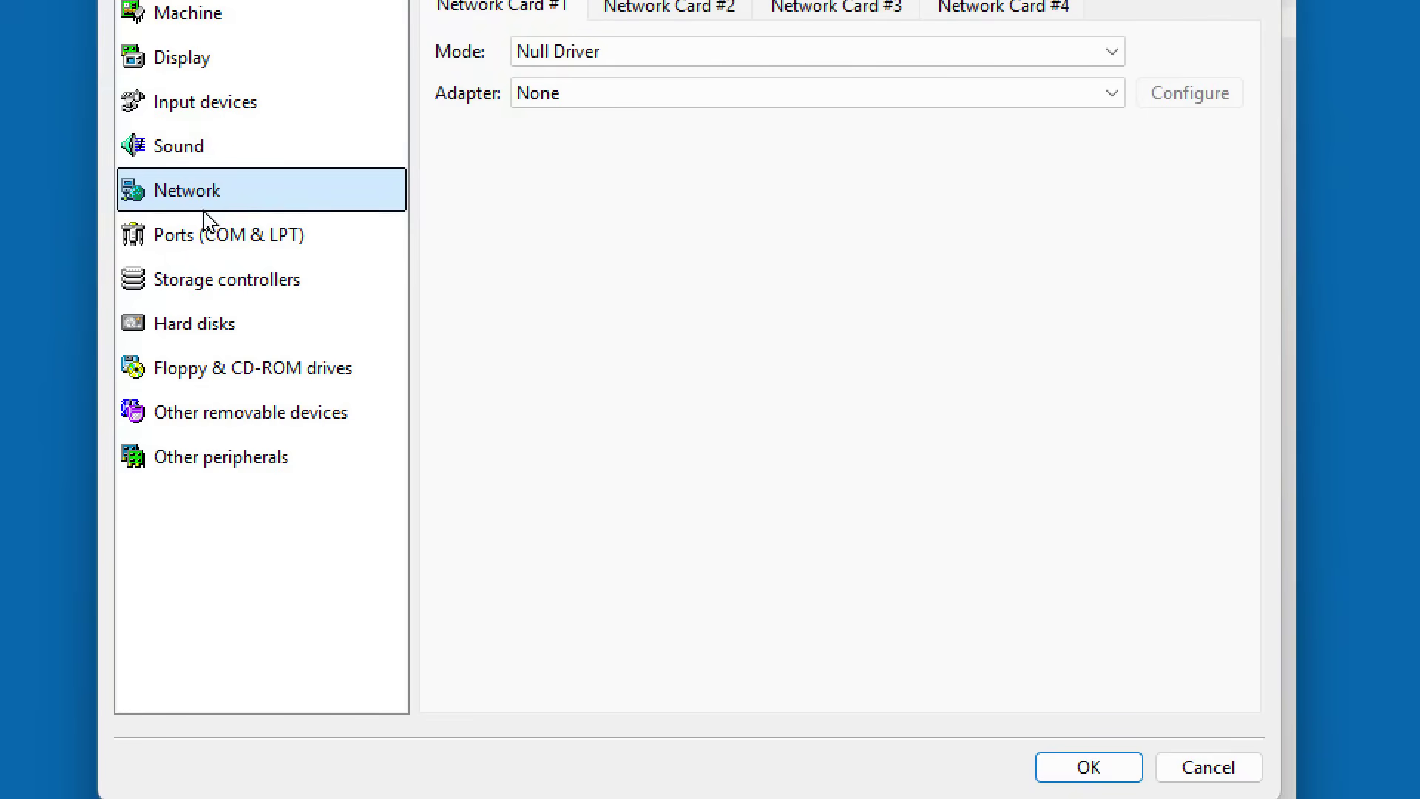
{"action": "left_click", "coordinate": [209, 235]}
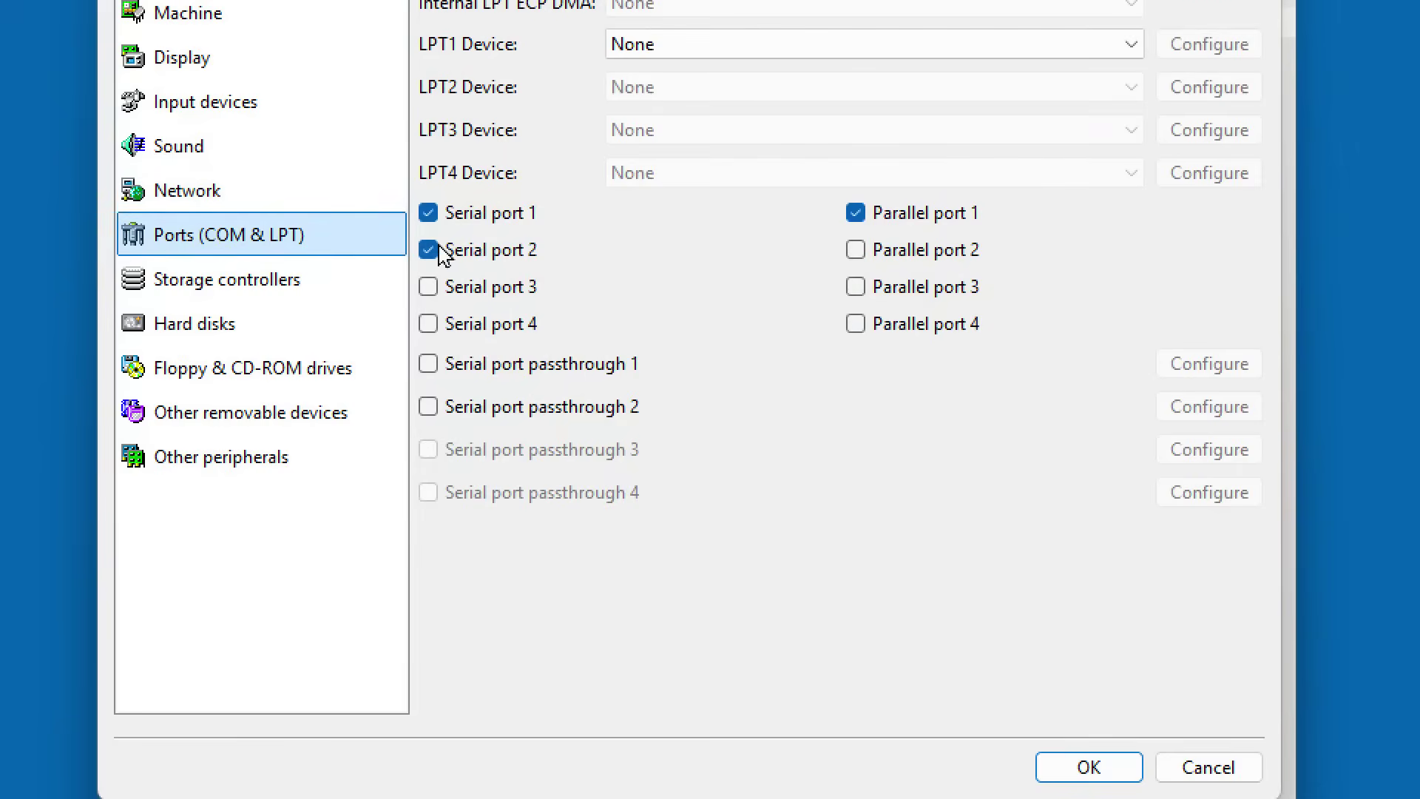
{"action": "left_click", "coordinate": [227, 288]}
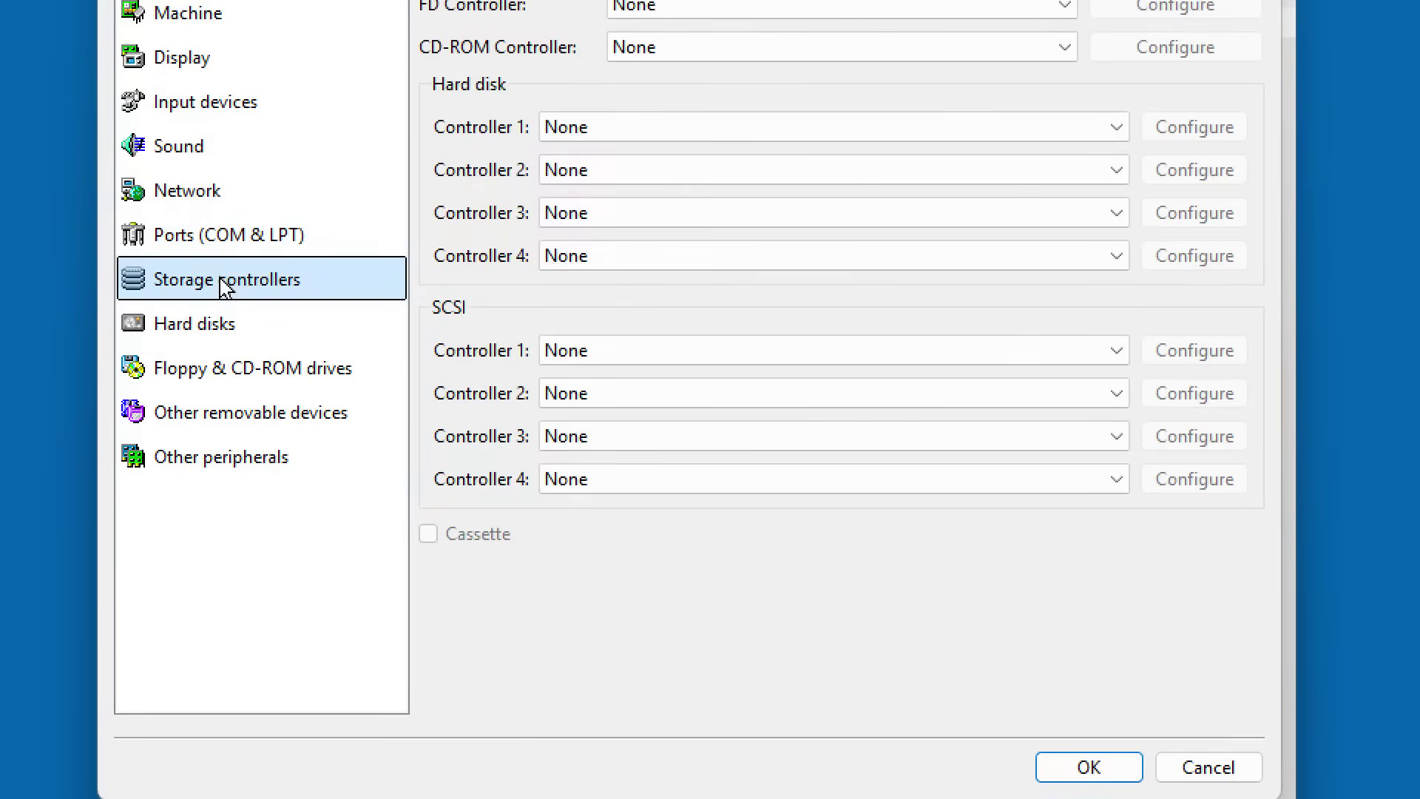
{"action": "left_click", "coordinate": [738, 17]}
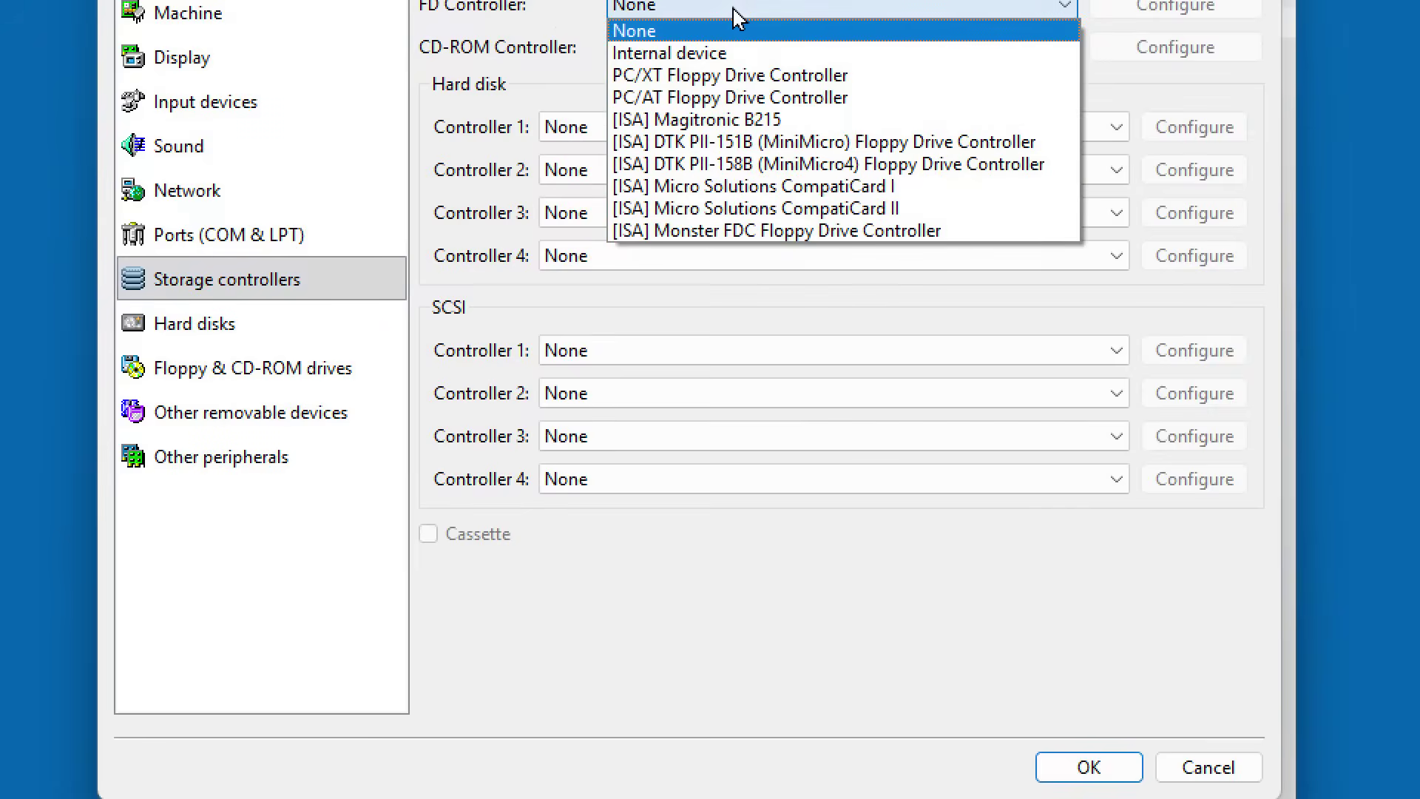
{"action": "left_click", "coordinate": [700, 55]}
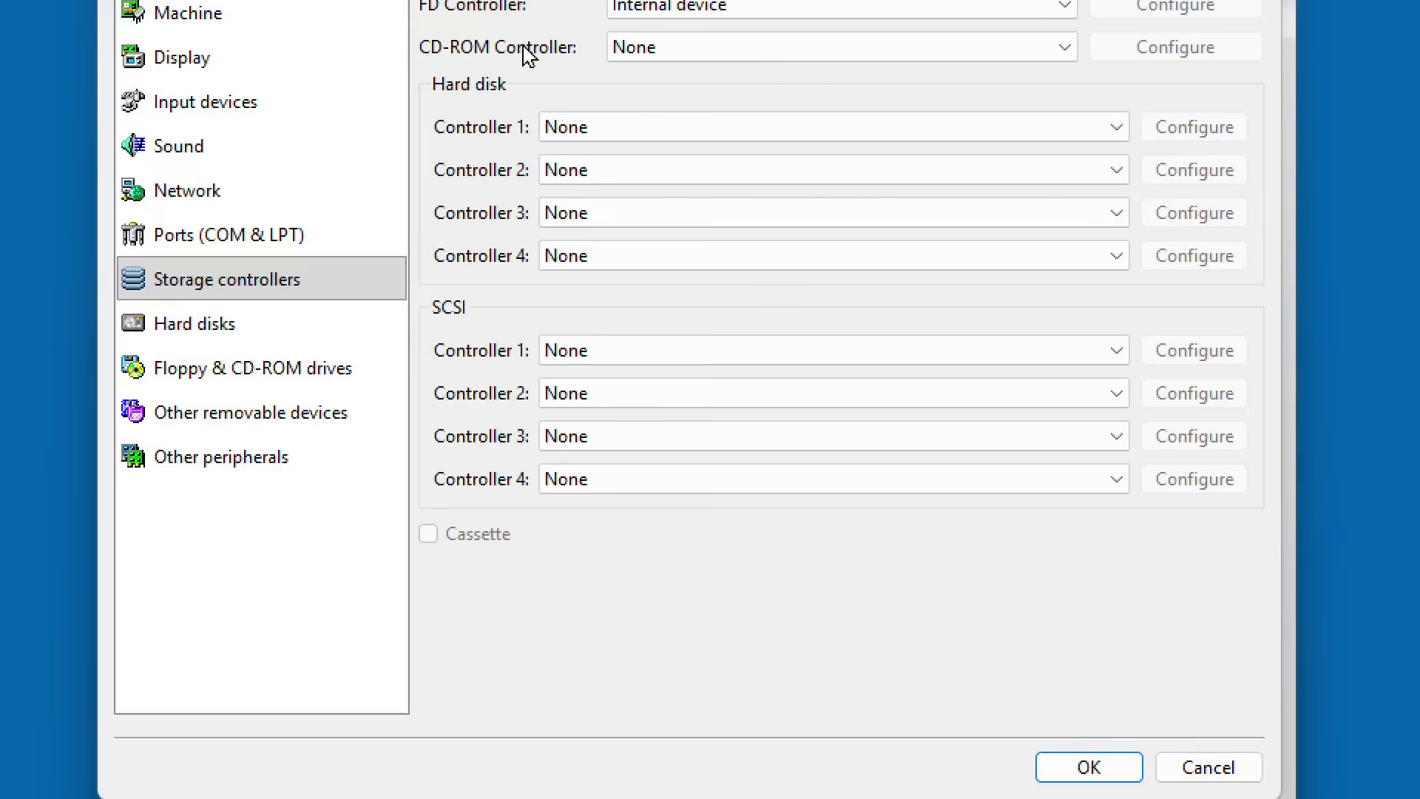
- Keep the CD-ROM controller at None and set hard disk Controller 1 to Internal device
{"action": "left_click", "coordinate": [689, 54]}
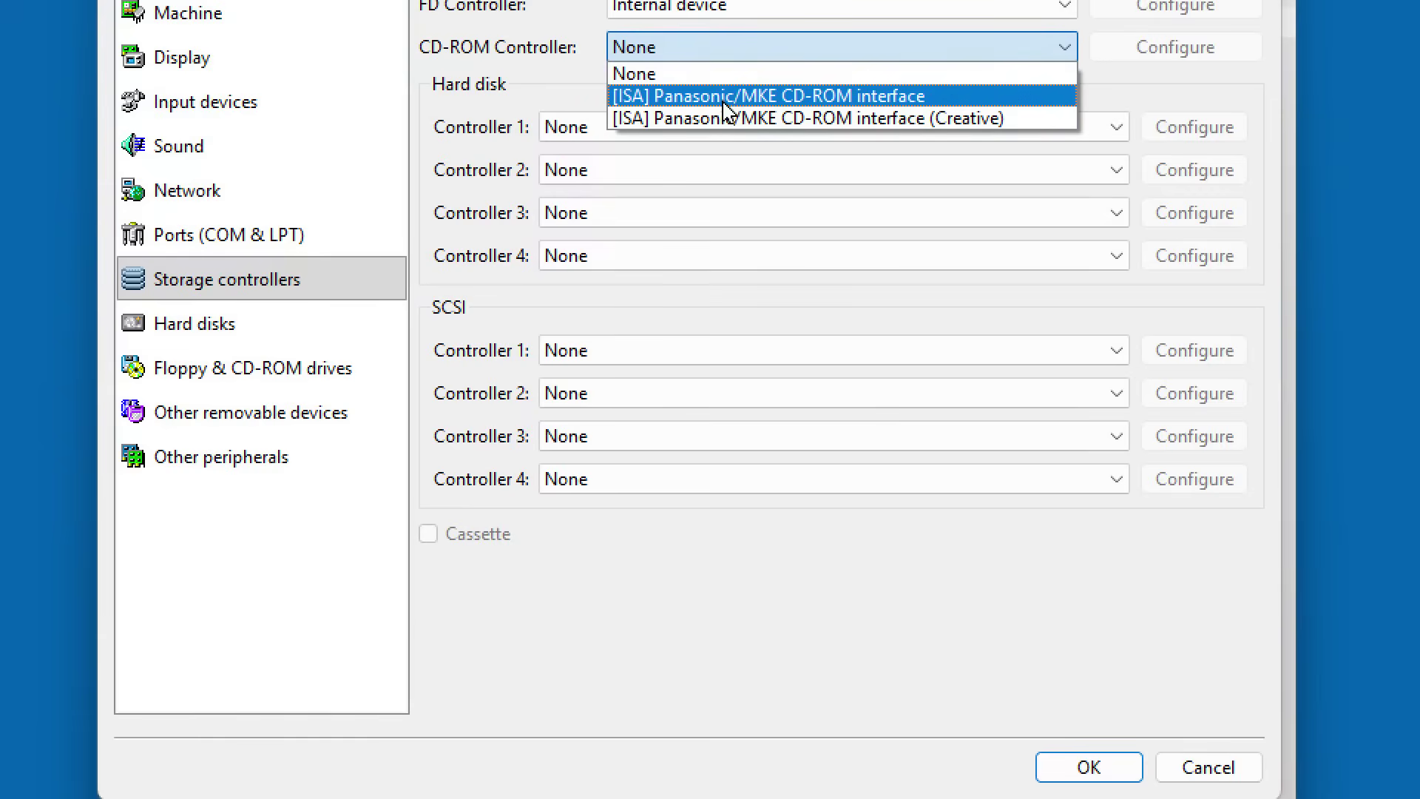
{"action": "left_click", "coordinate": [590, 56]}
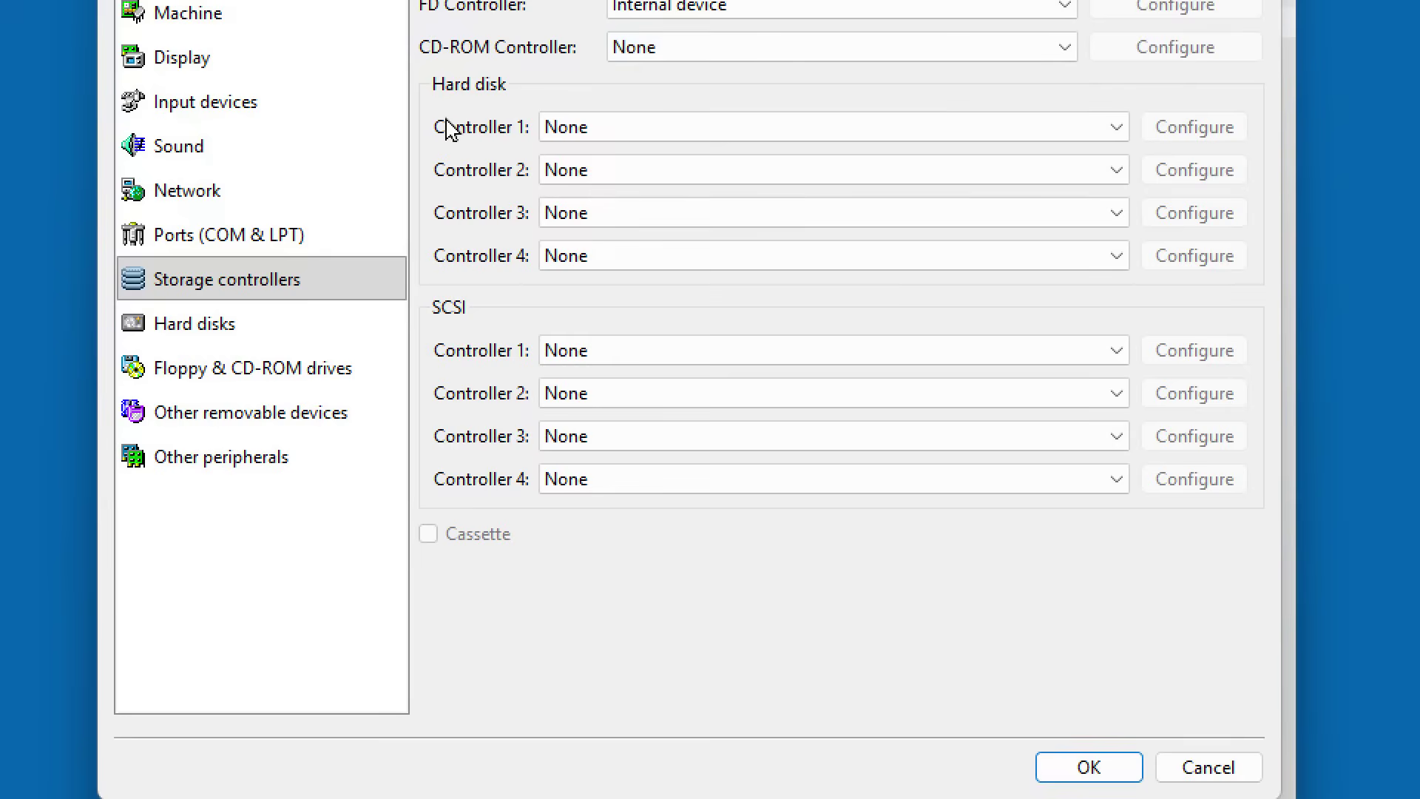
{"action": "left_click", "coordinate": [621, 127]}
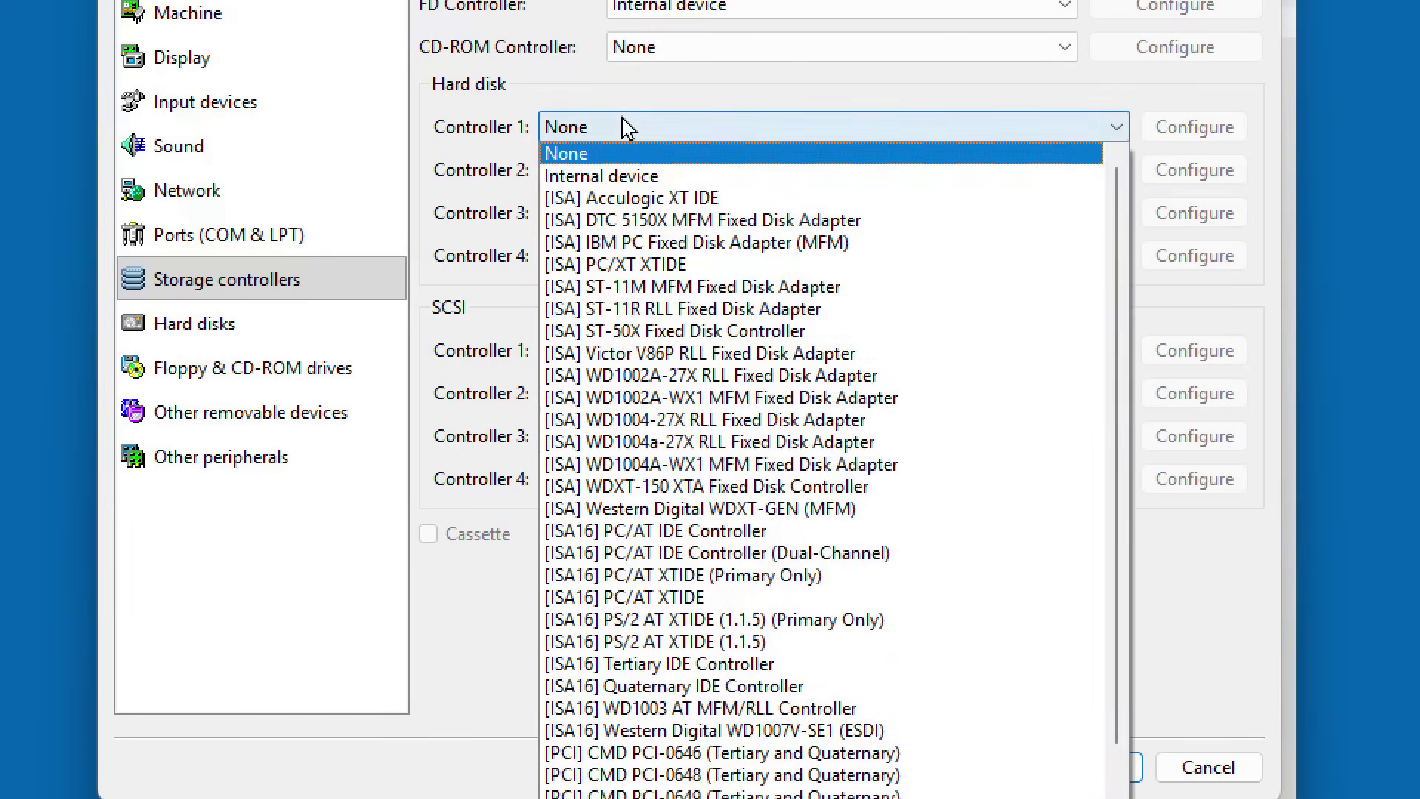
{"action": "left_click", "coordinate": [627, 176]}
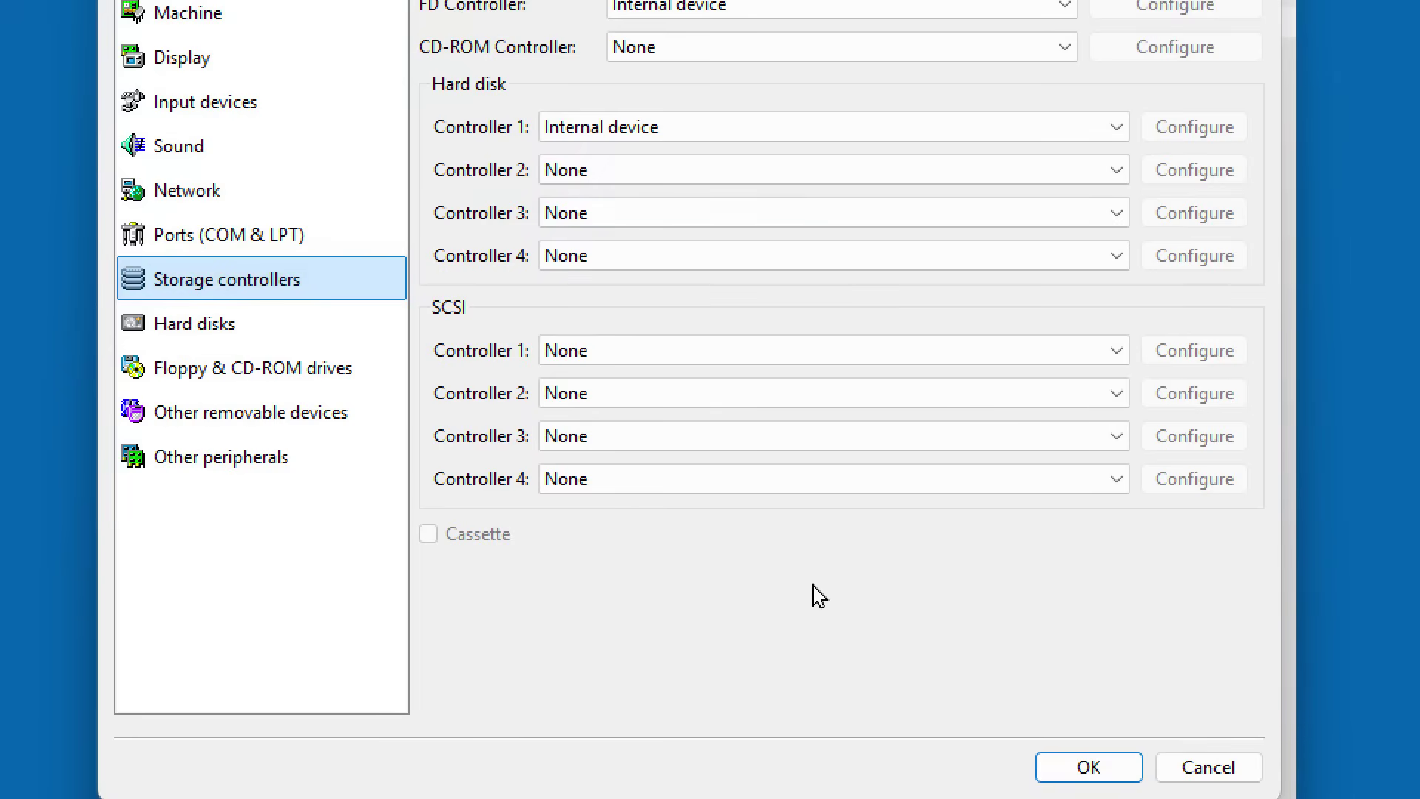
- Start a new hard disk with its image named 40GB IDE HDD in the Virtual Machines subfolder Pentium II with 3DFX Voodoo
{"action": "left_click", "coordinate": [200, 328]}
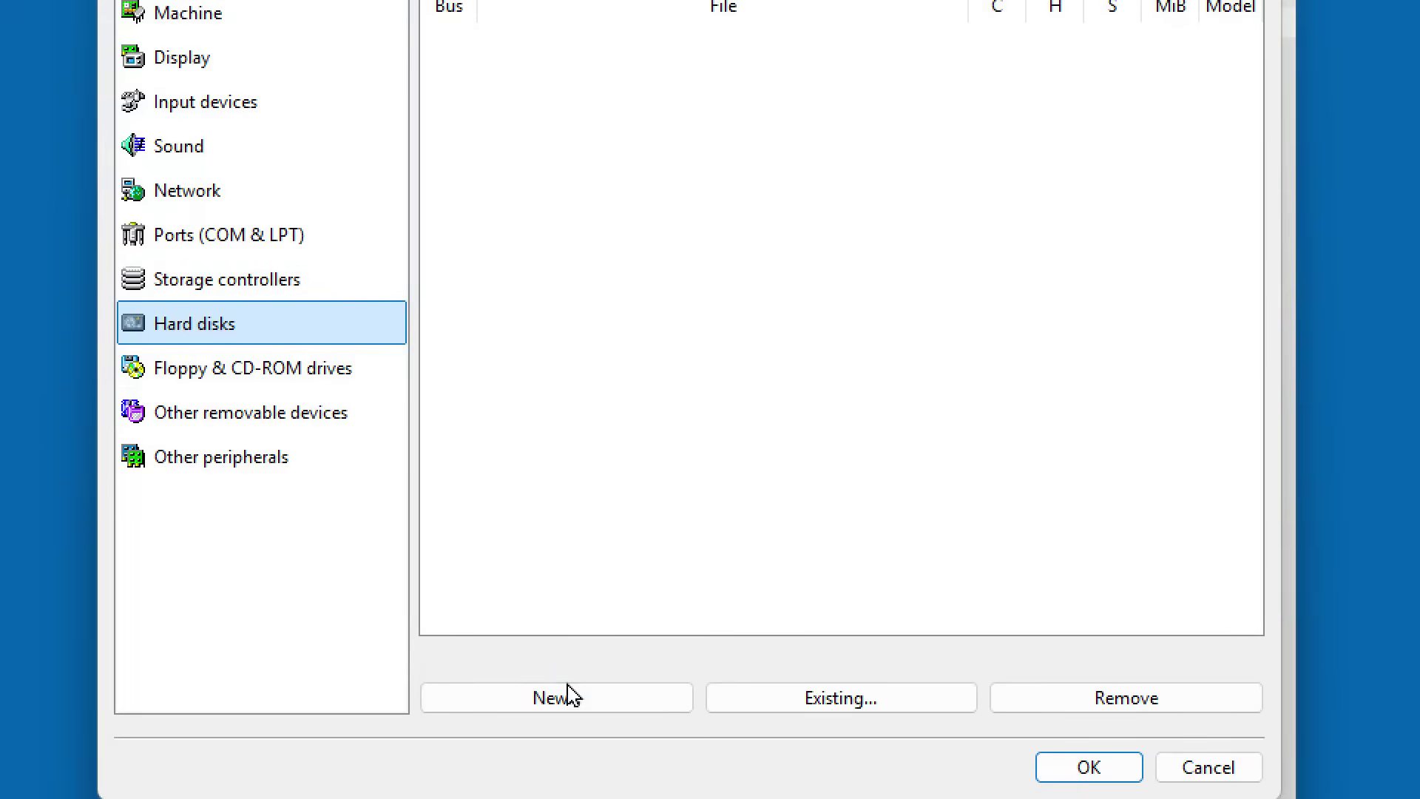
{"action": "left_click", "coordinate": [614, 702]}
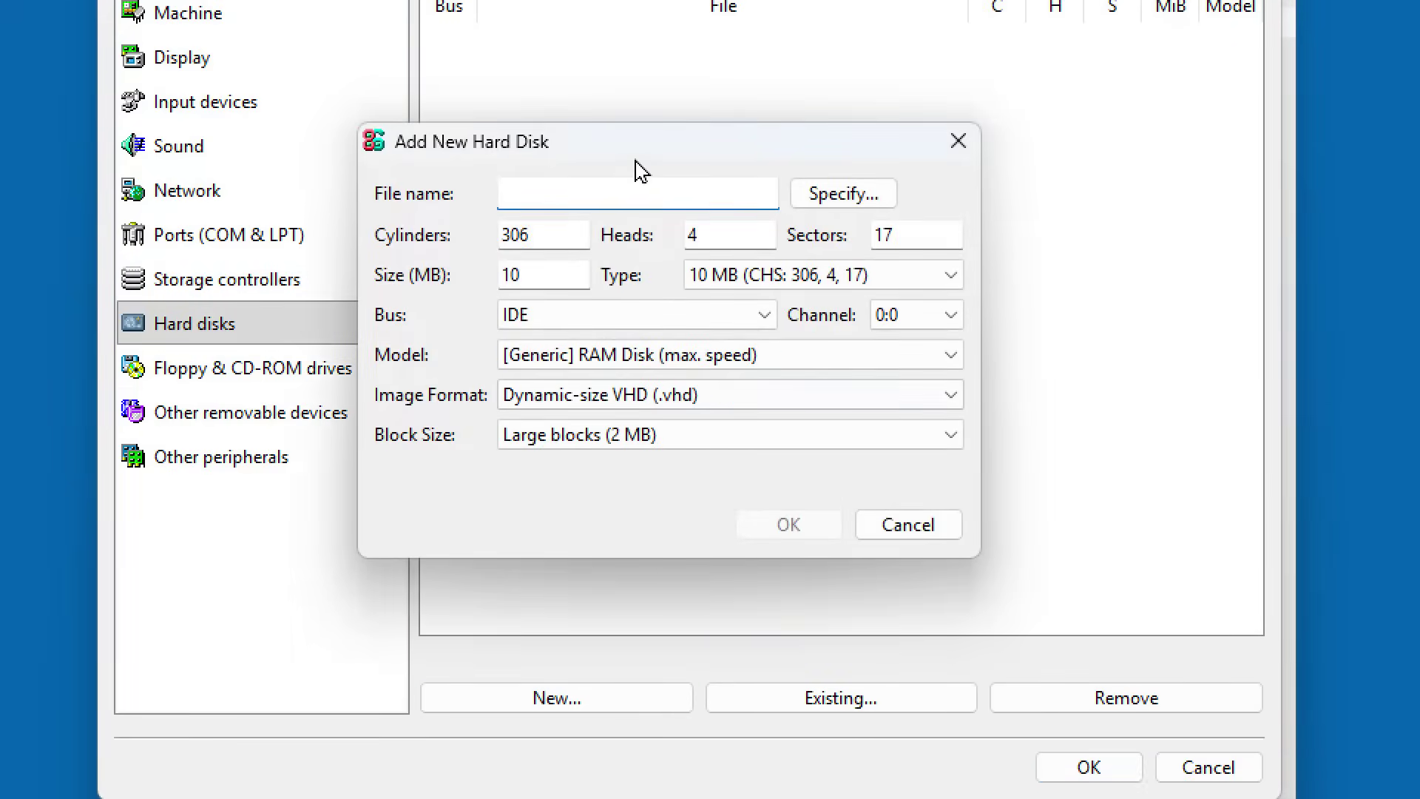
{"action": "left_click_drag", "start_coordinate": [637, 165], "coordinate": [754, 159]}
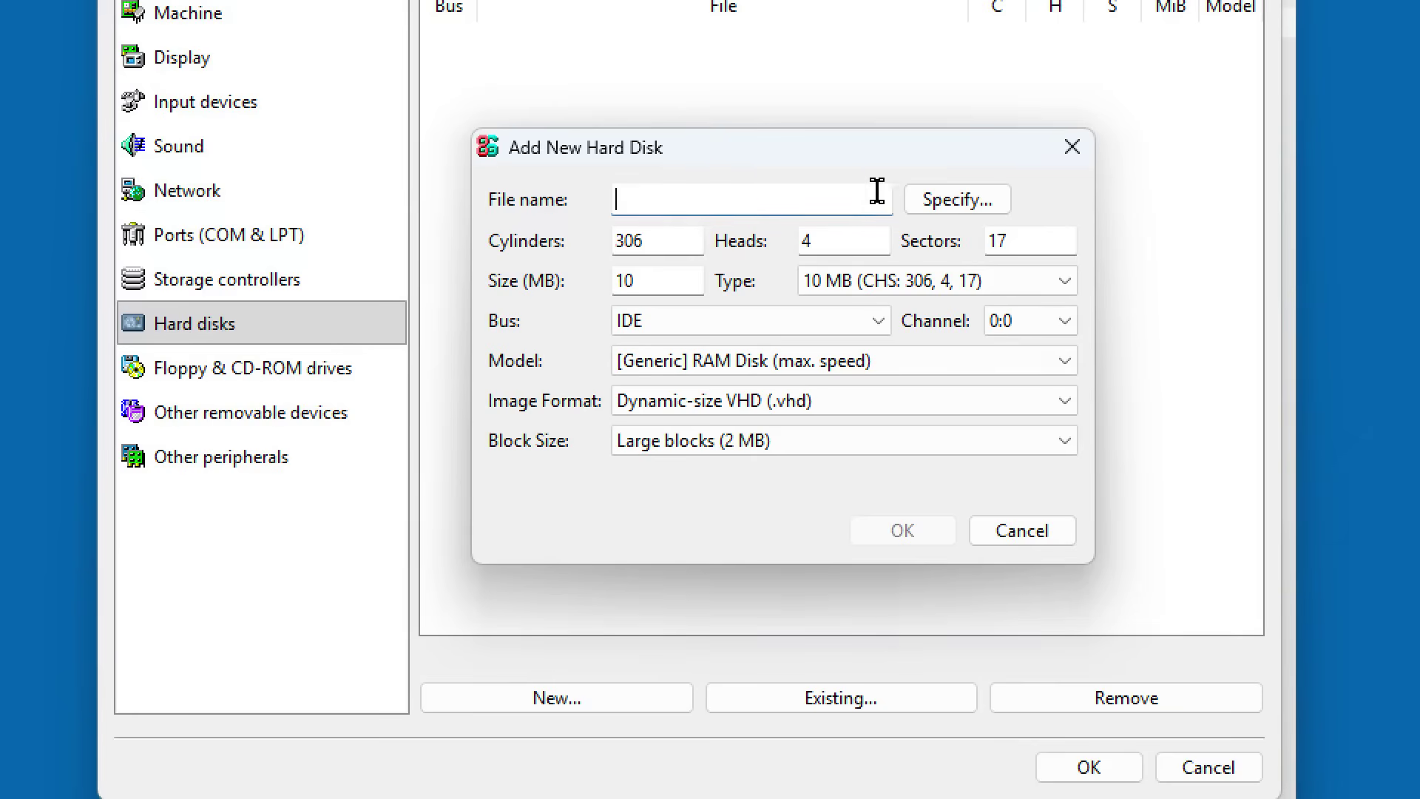
{"action": "left_click", "coordinate": [972, 210]}
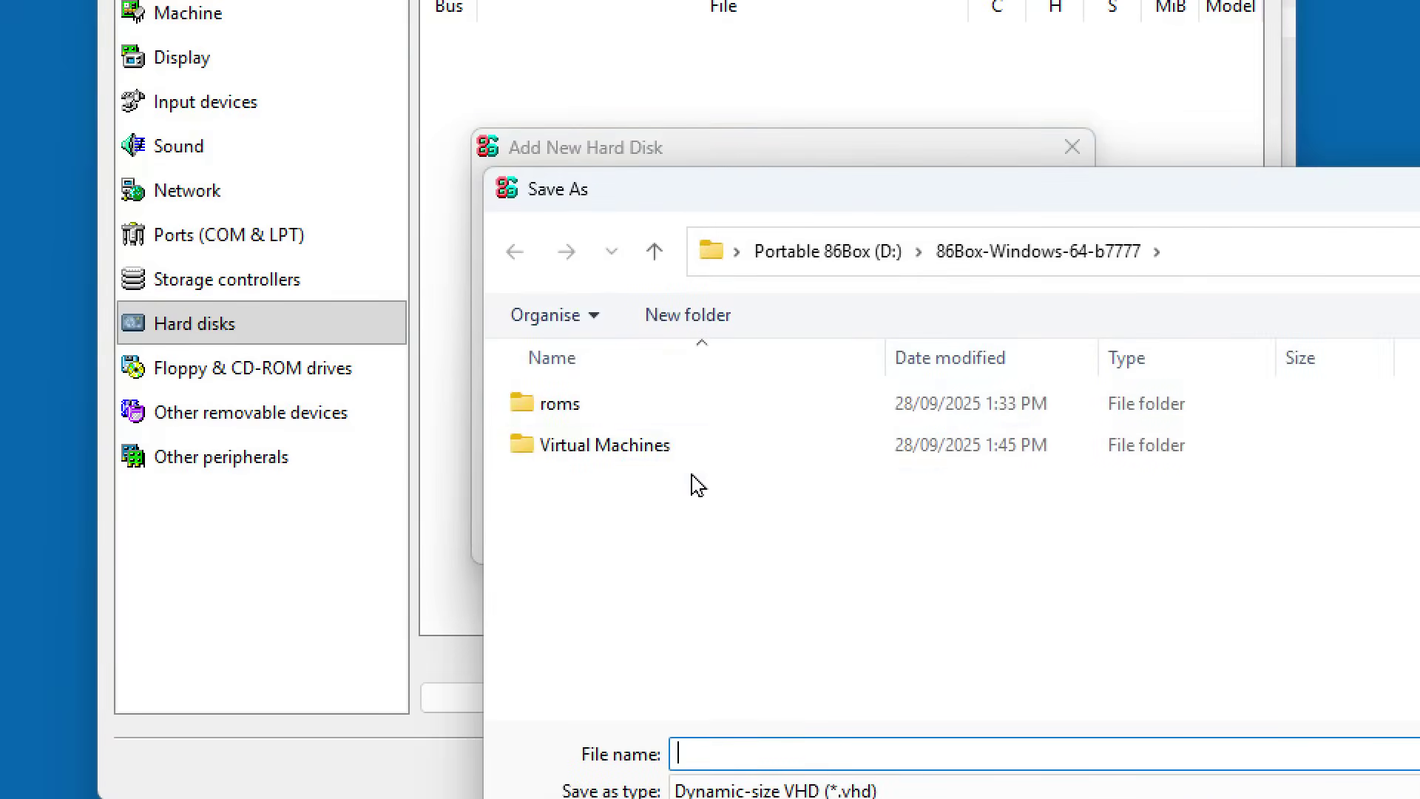
{"action": "double_click", "coordinate": [577, 453]}
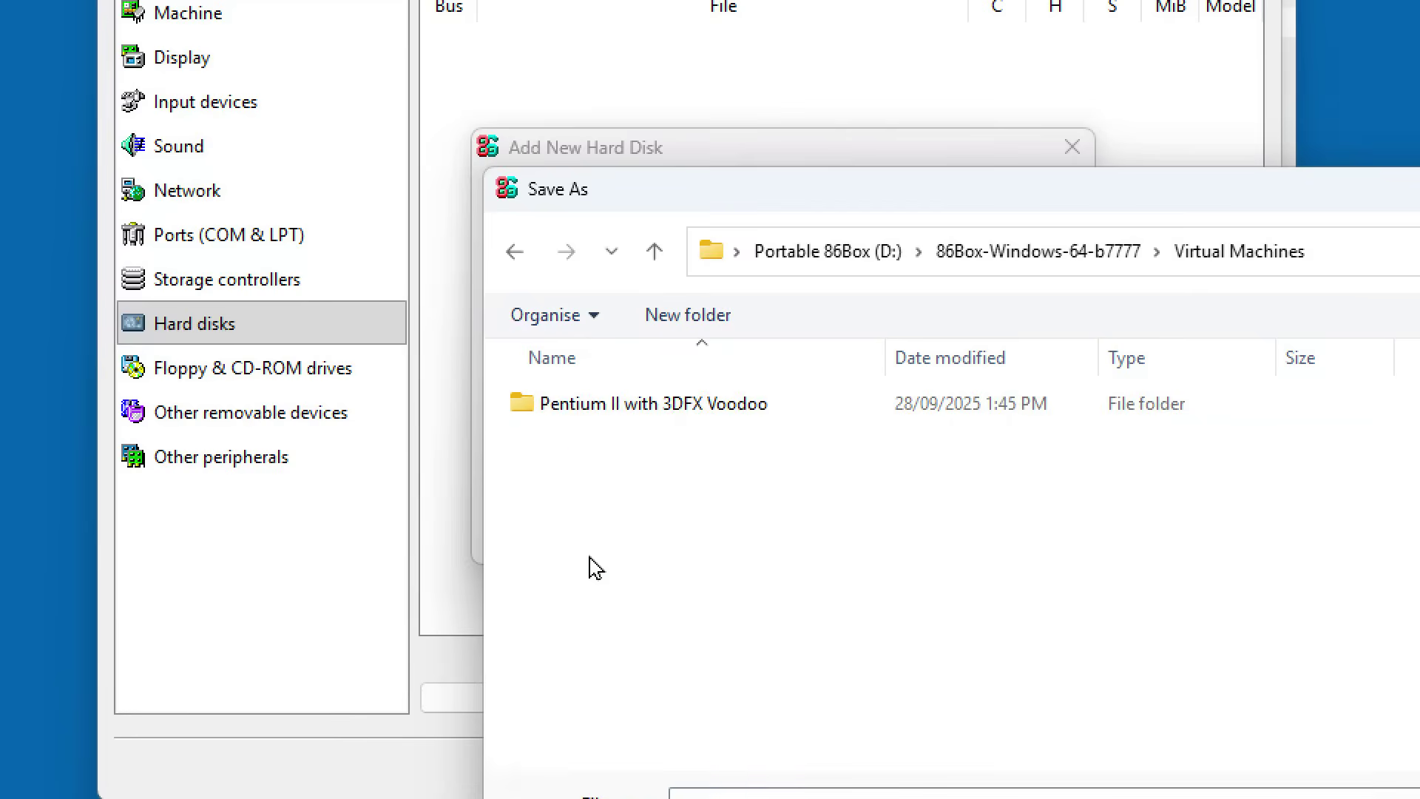
{"action": "double_click", "coordinate": [614, 413]}
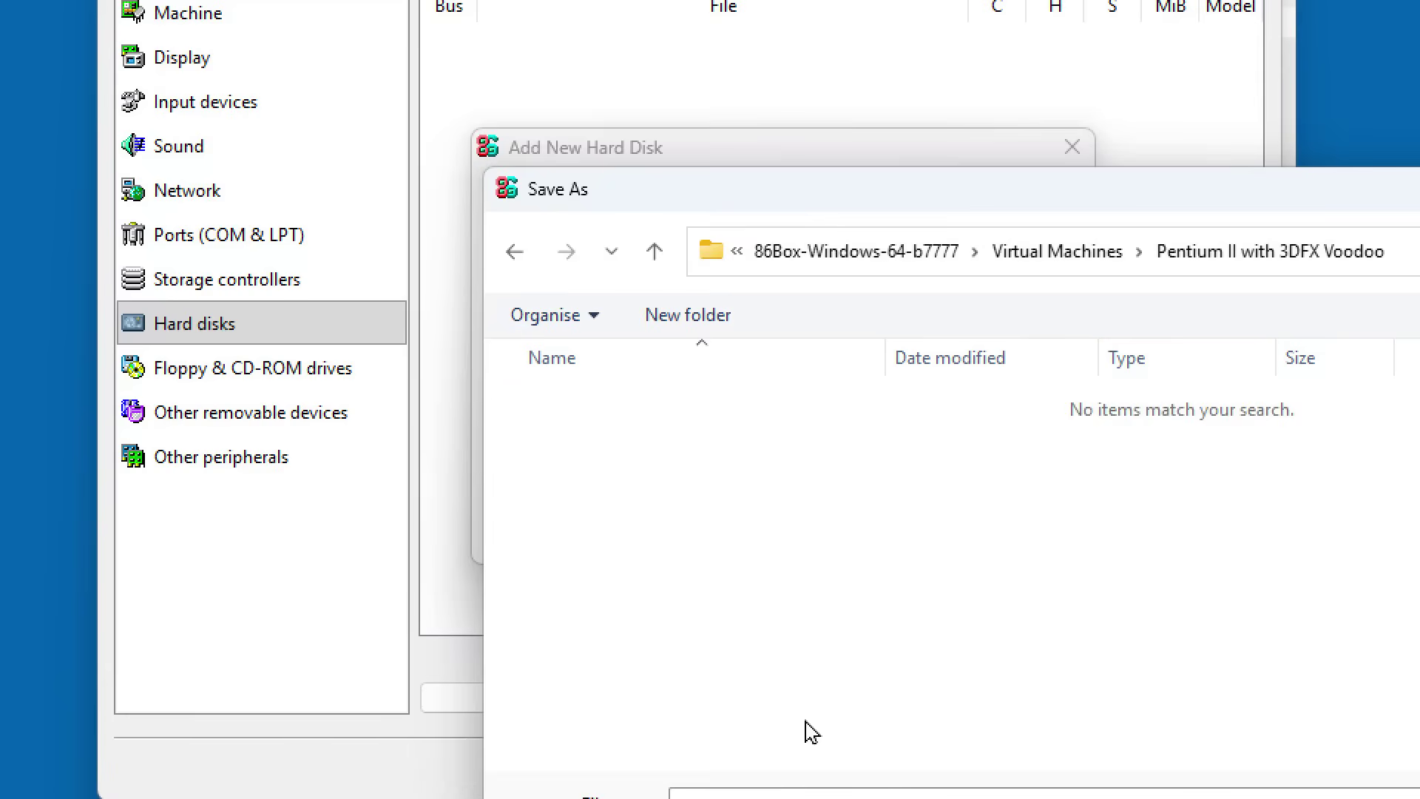
{"action": "left_click", "coordinate": [834, 790]}
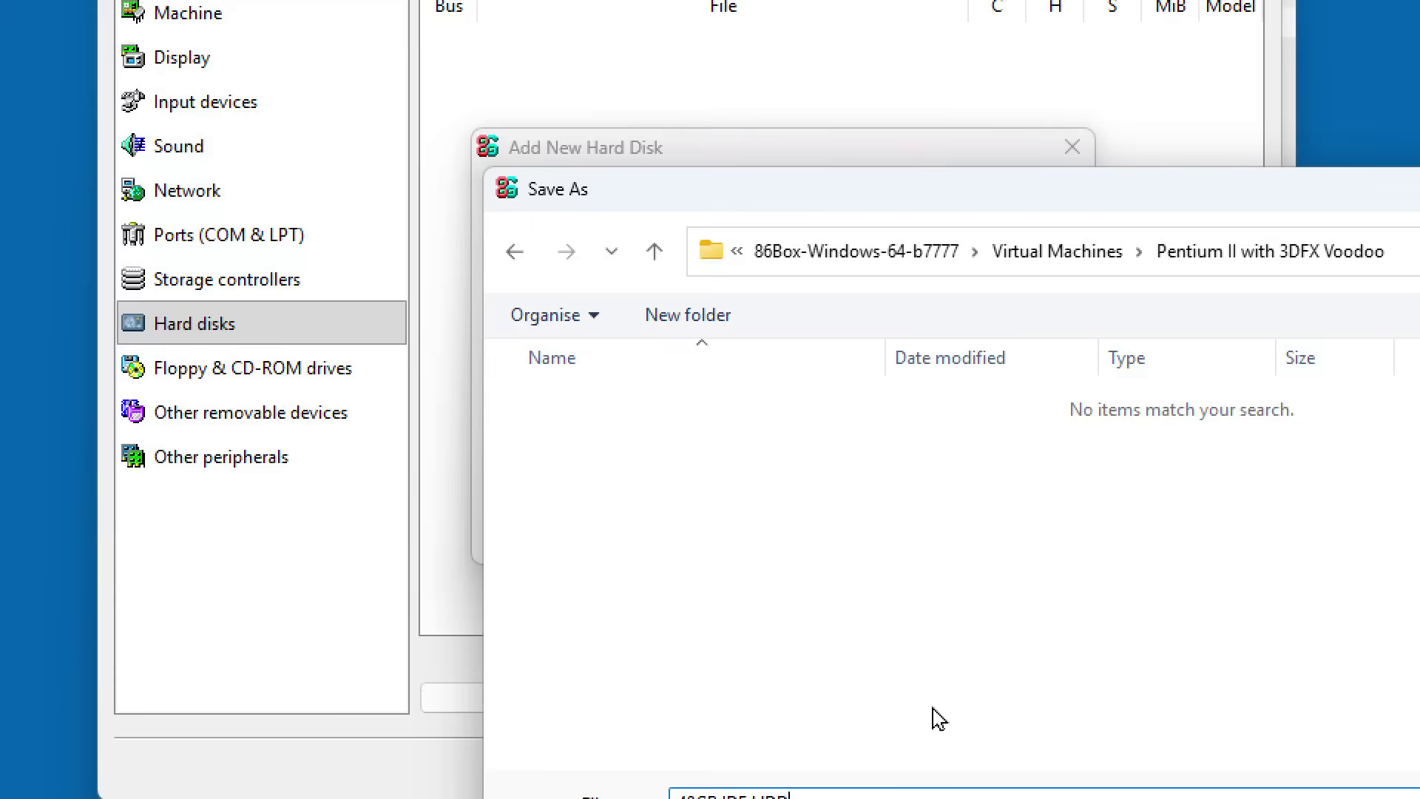
{"action": "key", "text": "Return"}
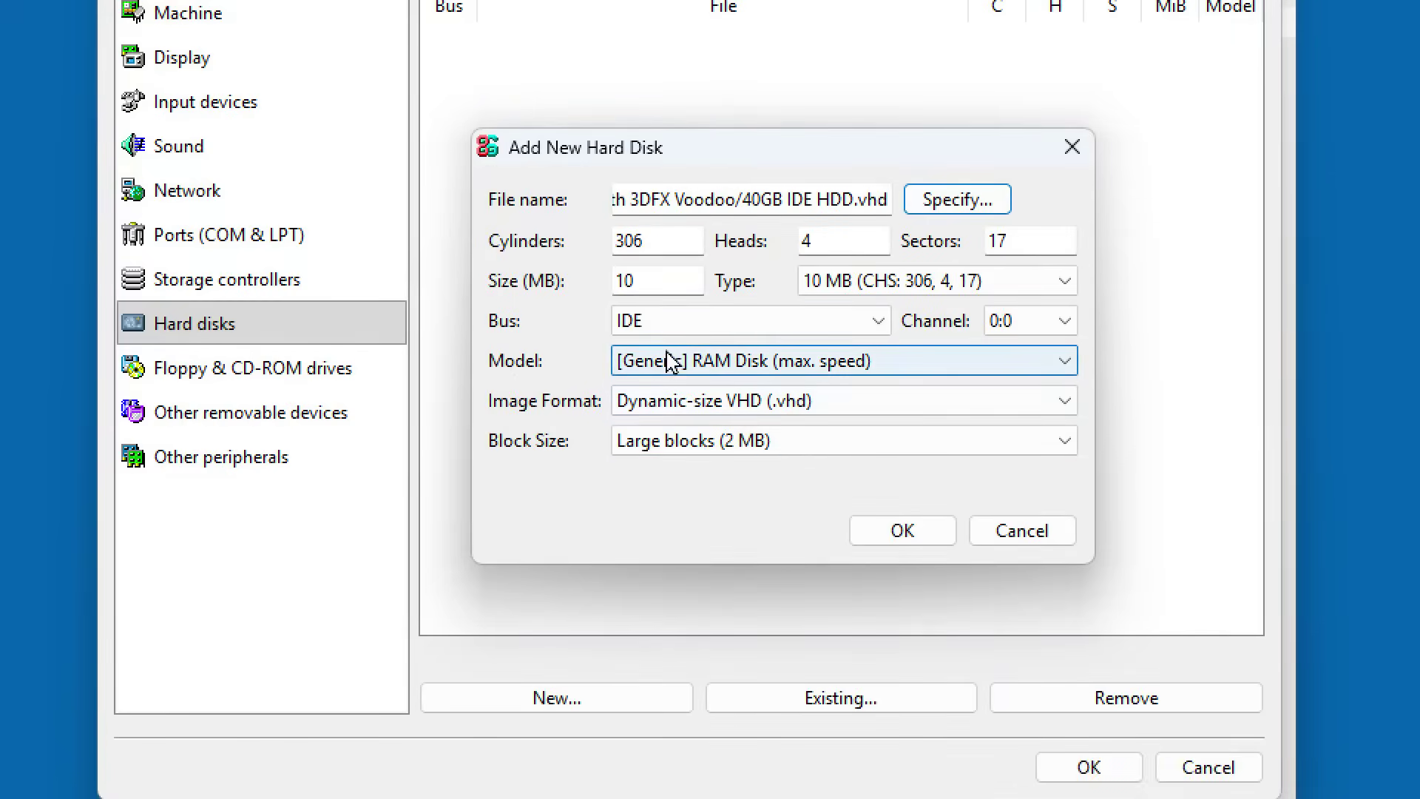
- Set the new hard disk's size to 40000 MB
{"action": "left_click", "coordinate": [674, 281]}
{"action": "left_click_drag", "start_coordinate": [672, 281], "coordinate": [568, 283]}
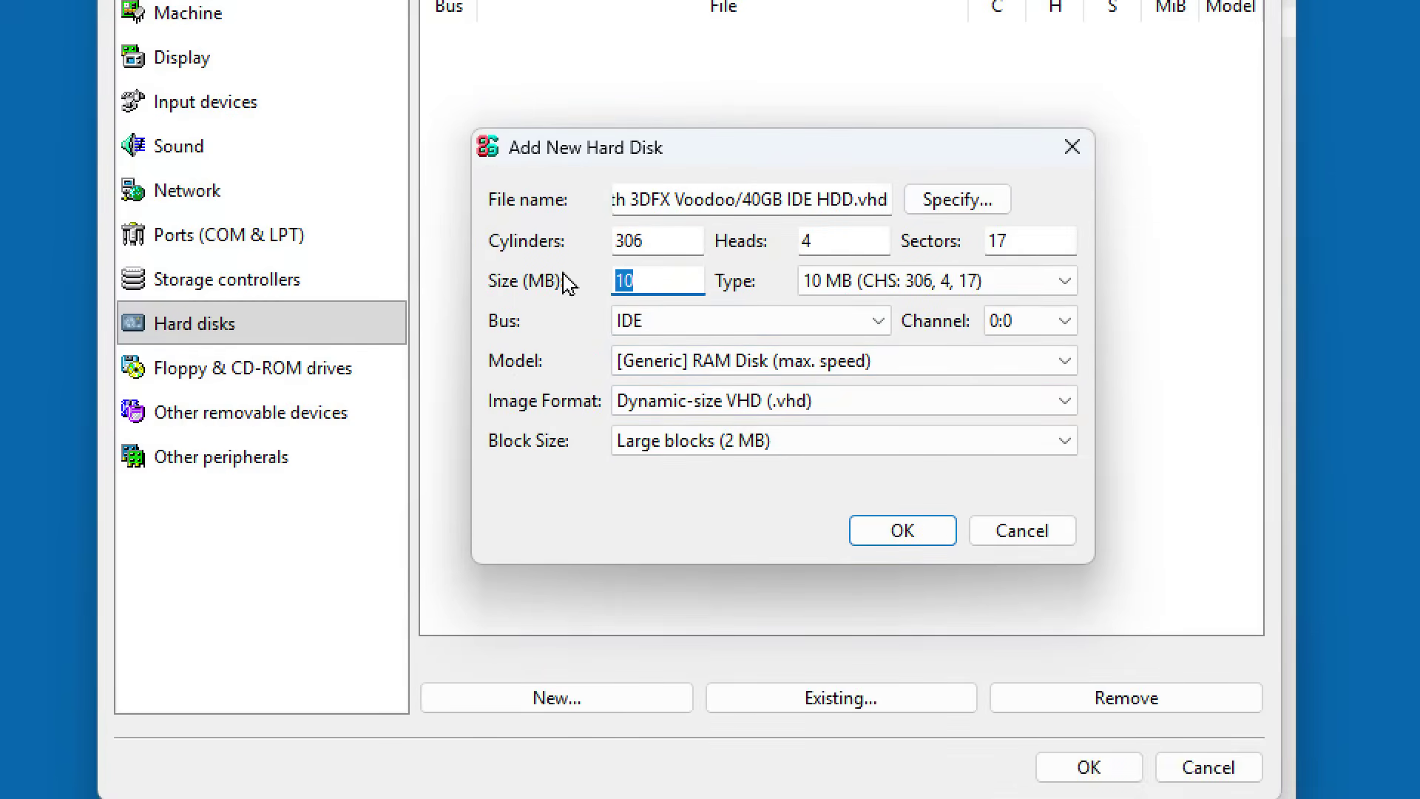
{"action": "type", "text": "40000"}
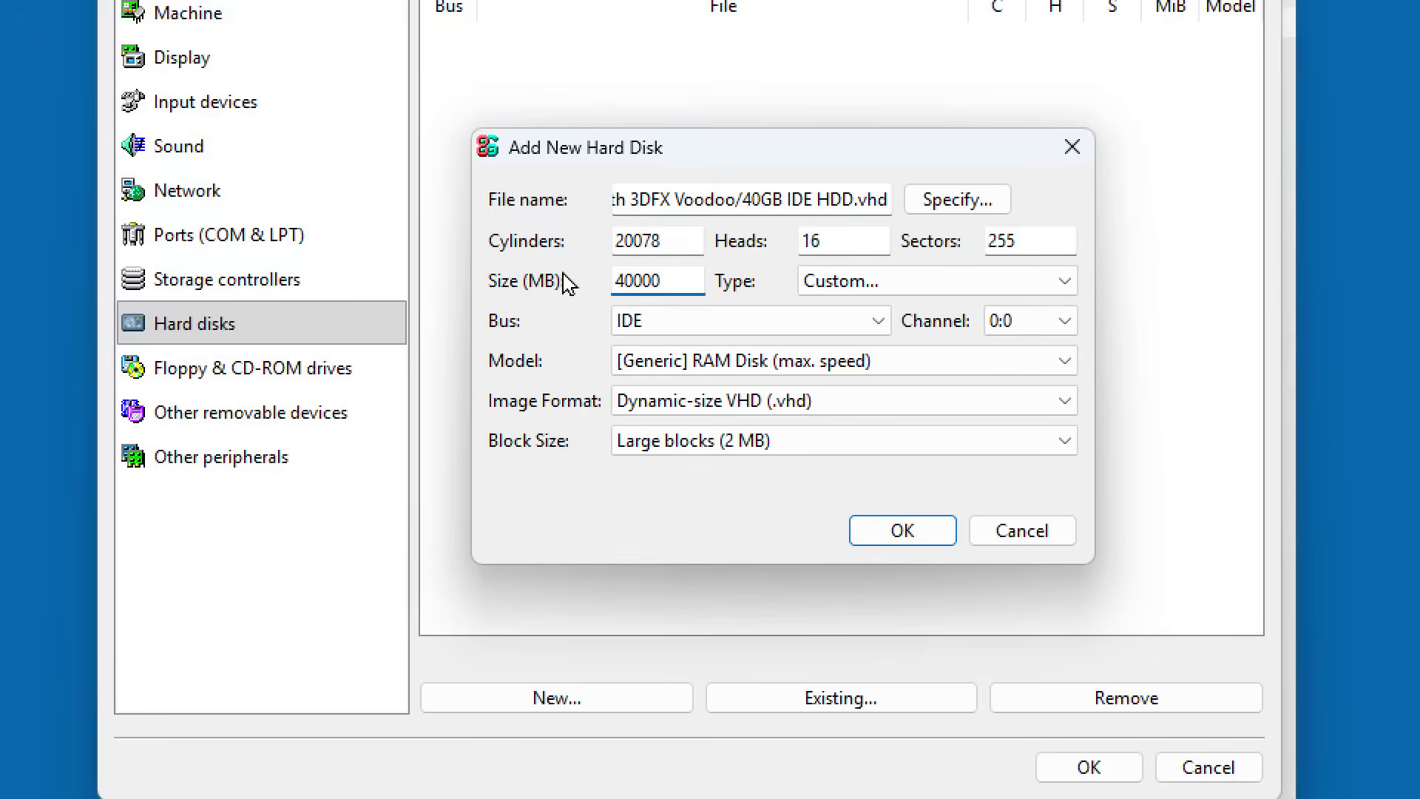
{"action": "key", "text": "Tab"}
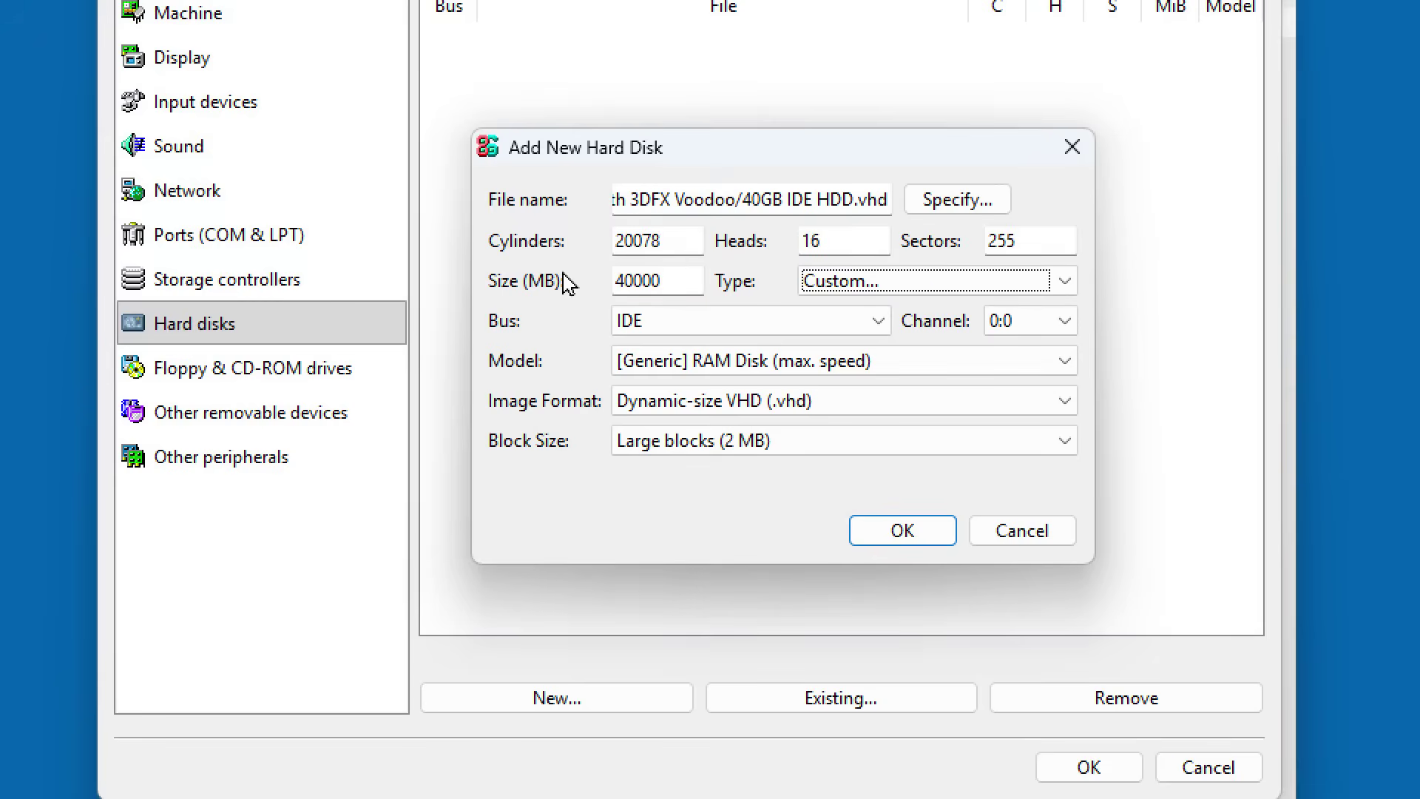
- Set the new hard disk's model to [Generic] 2000 (7200 RPM), keep IDE channel 0:0, and create the disk image
{"action": "left_click", "coordinate": [826, 370]}
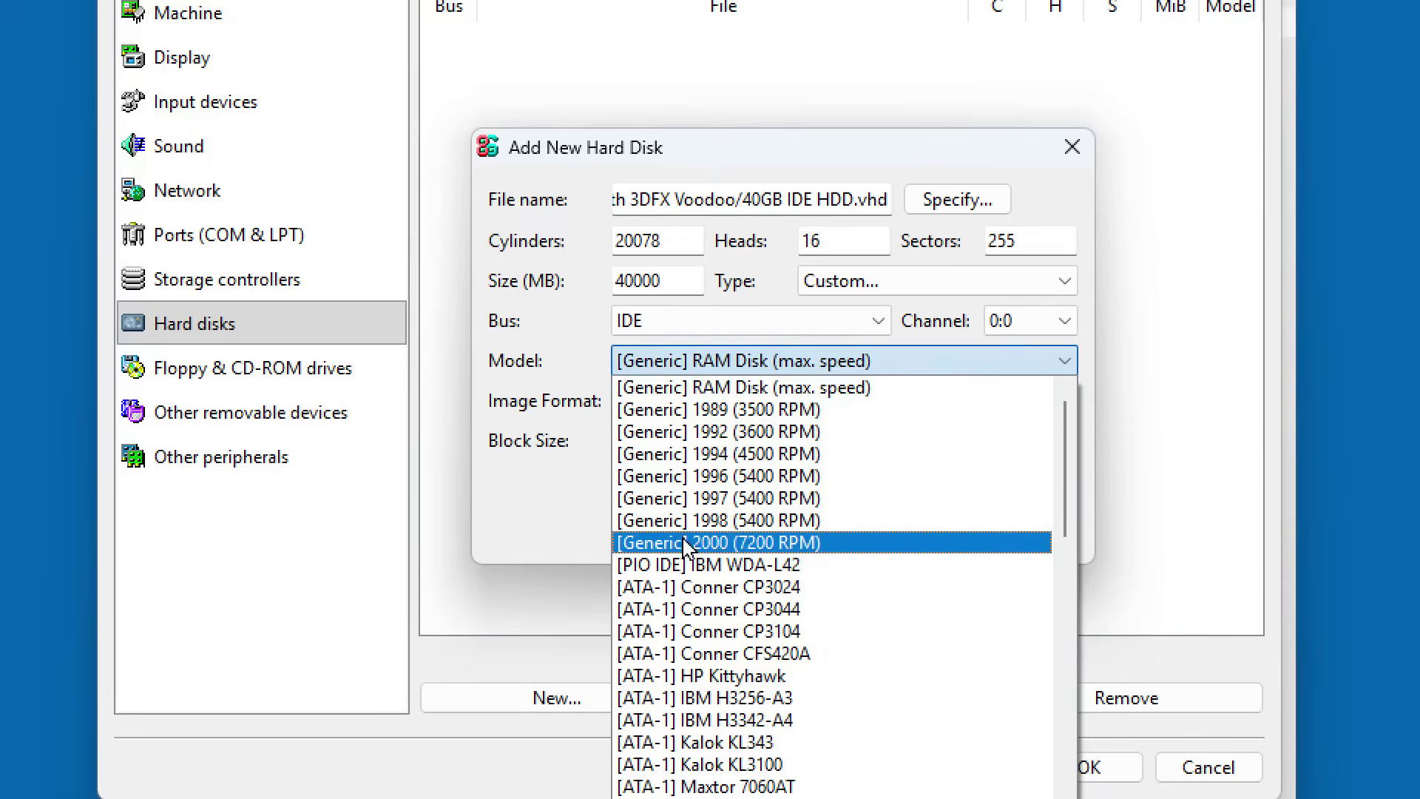
{"action": "left_click", "coordinate": [707, 547]}
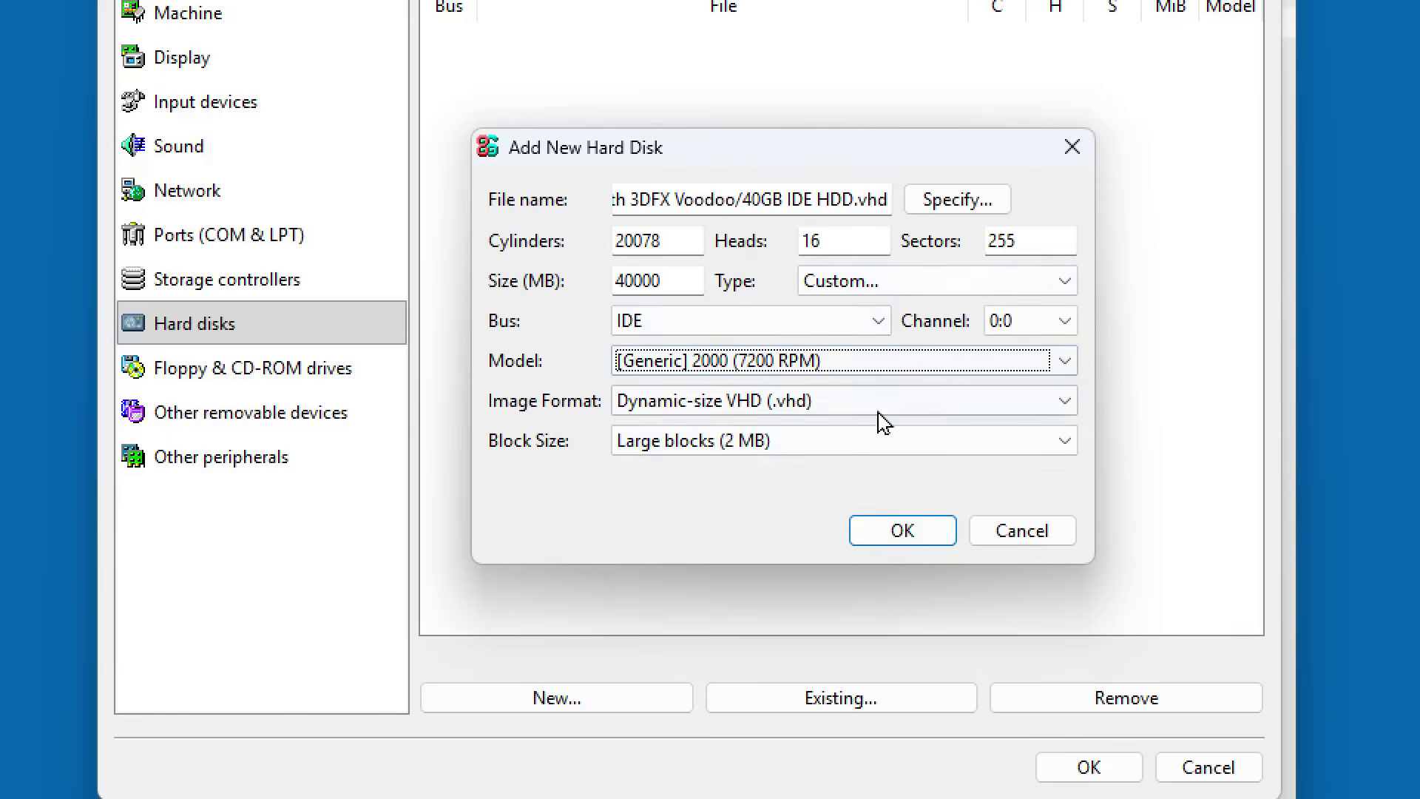
{"action": "left_click", "coordinate": [1071, 322]}
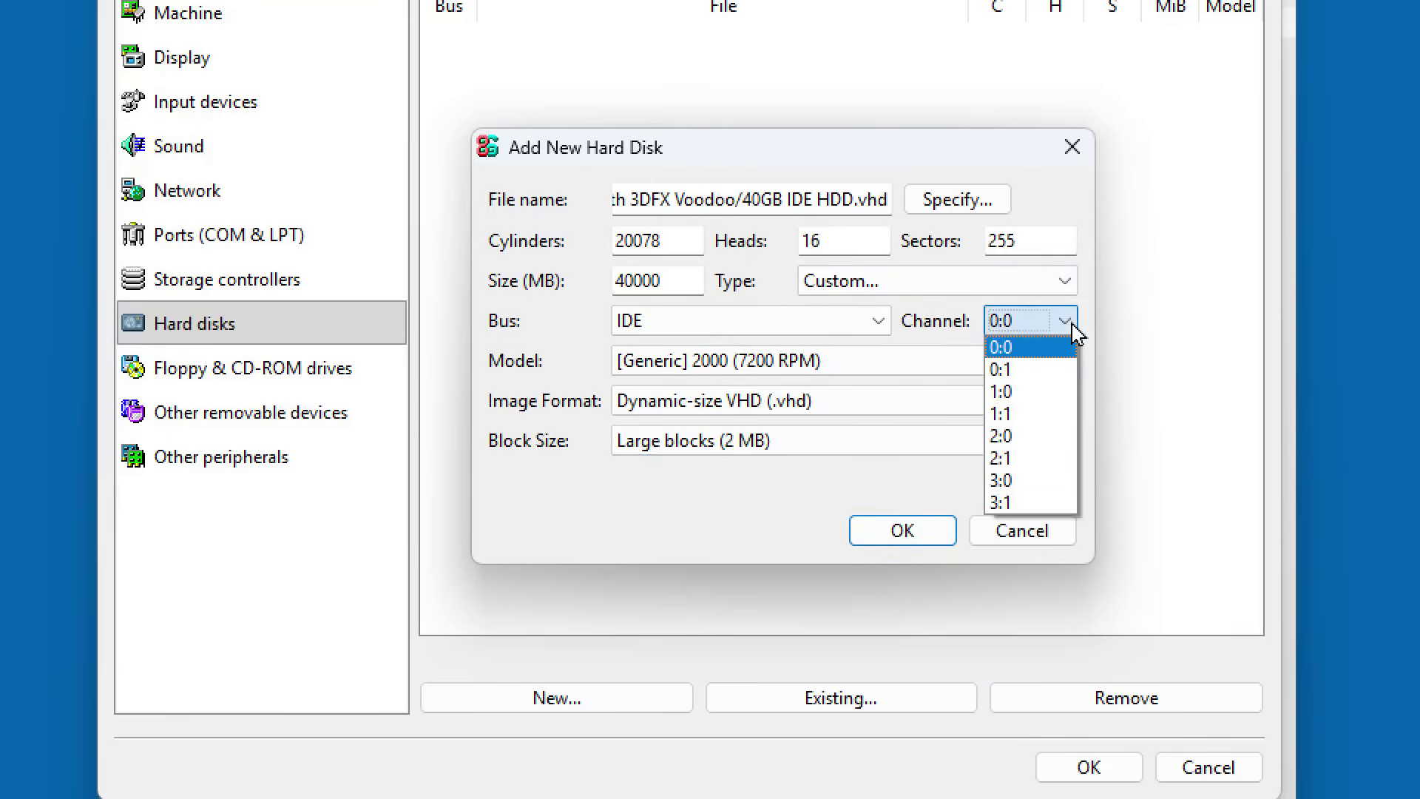
{"action": "left_click", "coordinate": [1028, 347]}
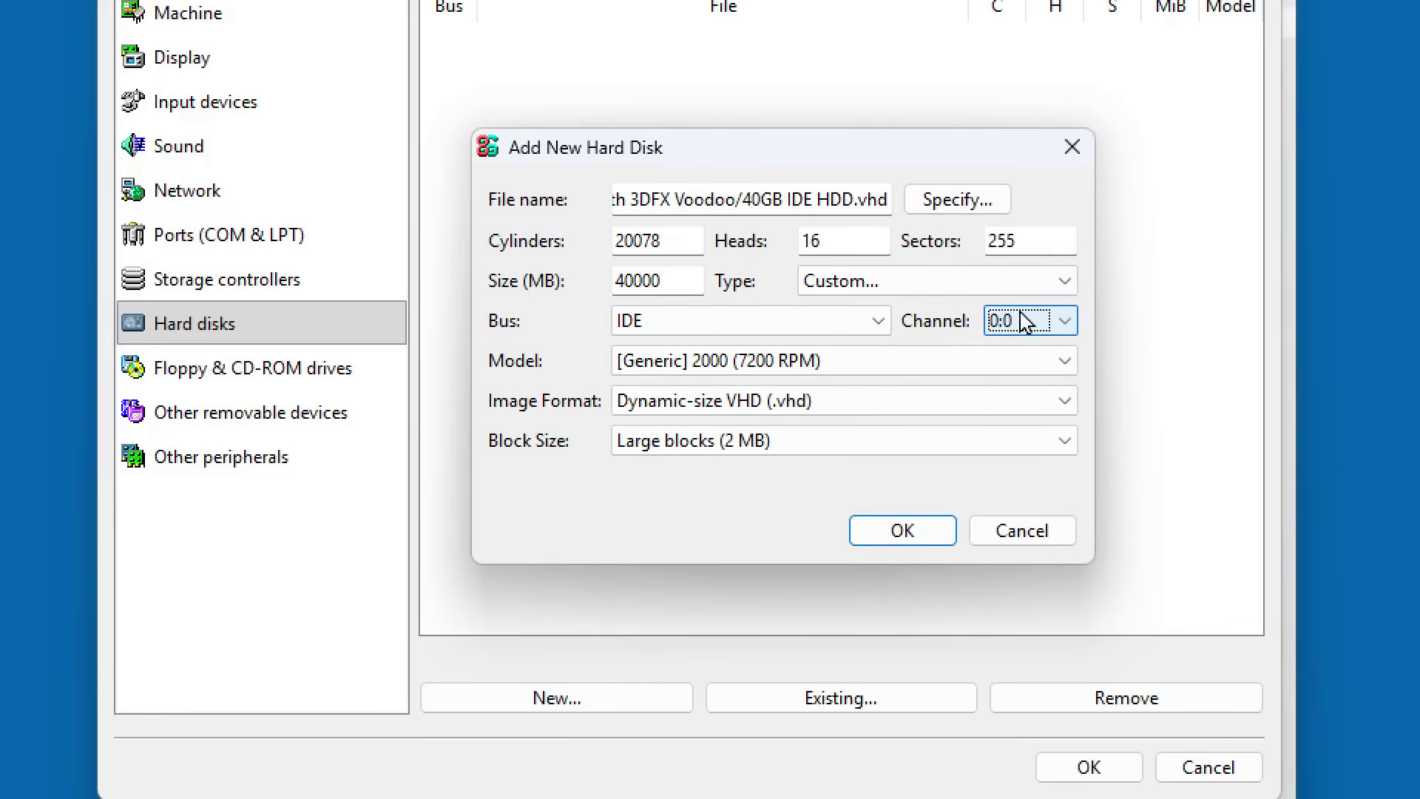
{"action": "left_click", "coordinate": [903, 532]}
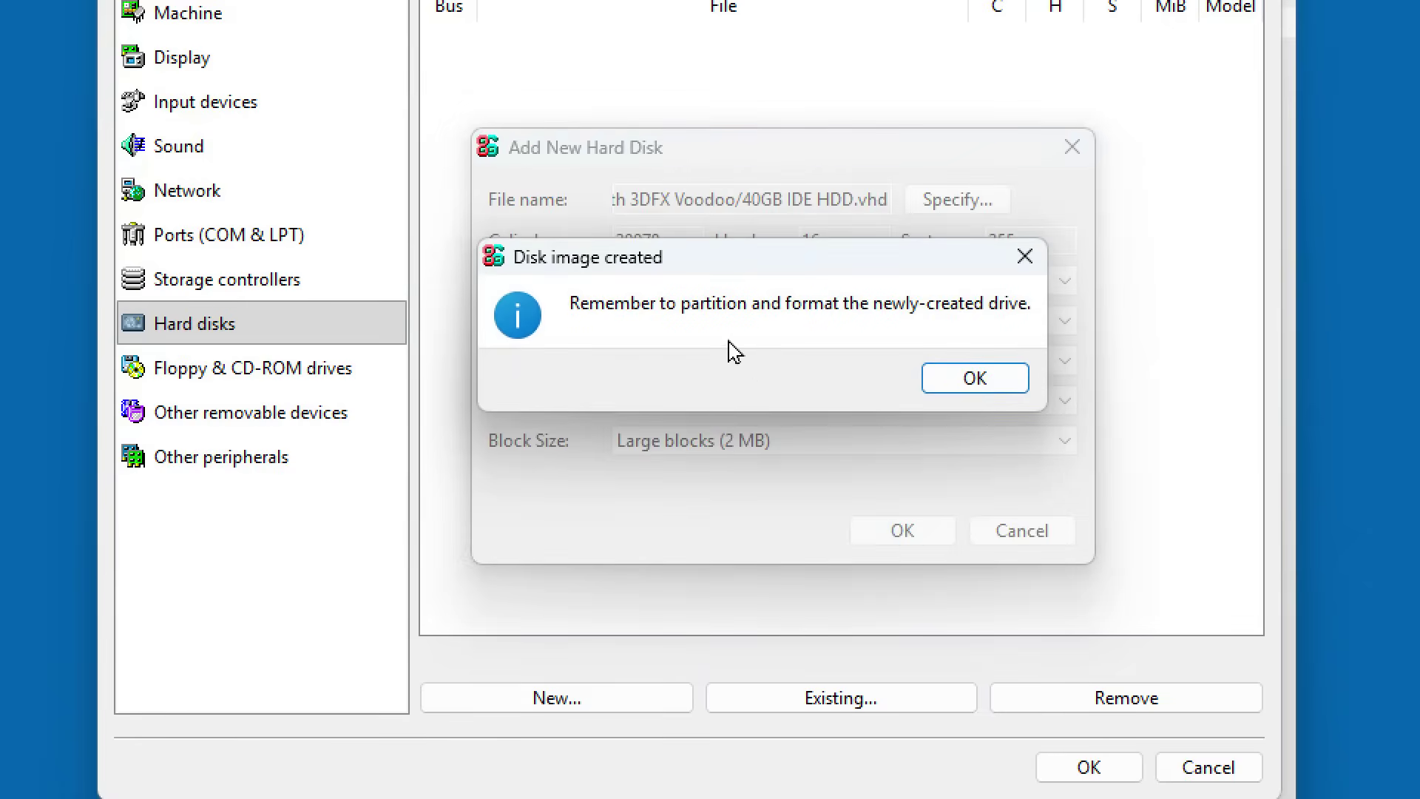
{"action": "left_click", "coordinate": [991, 379]}
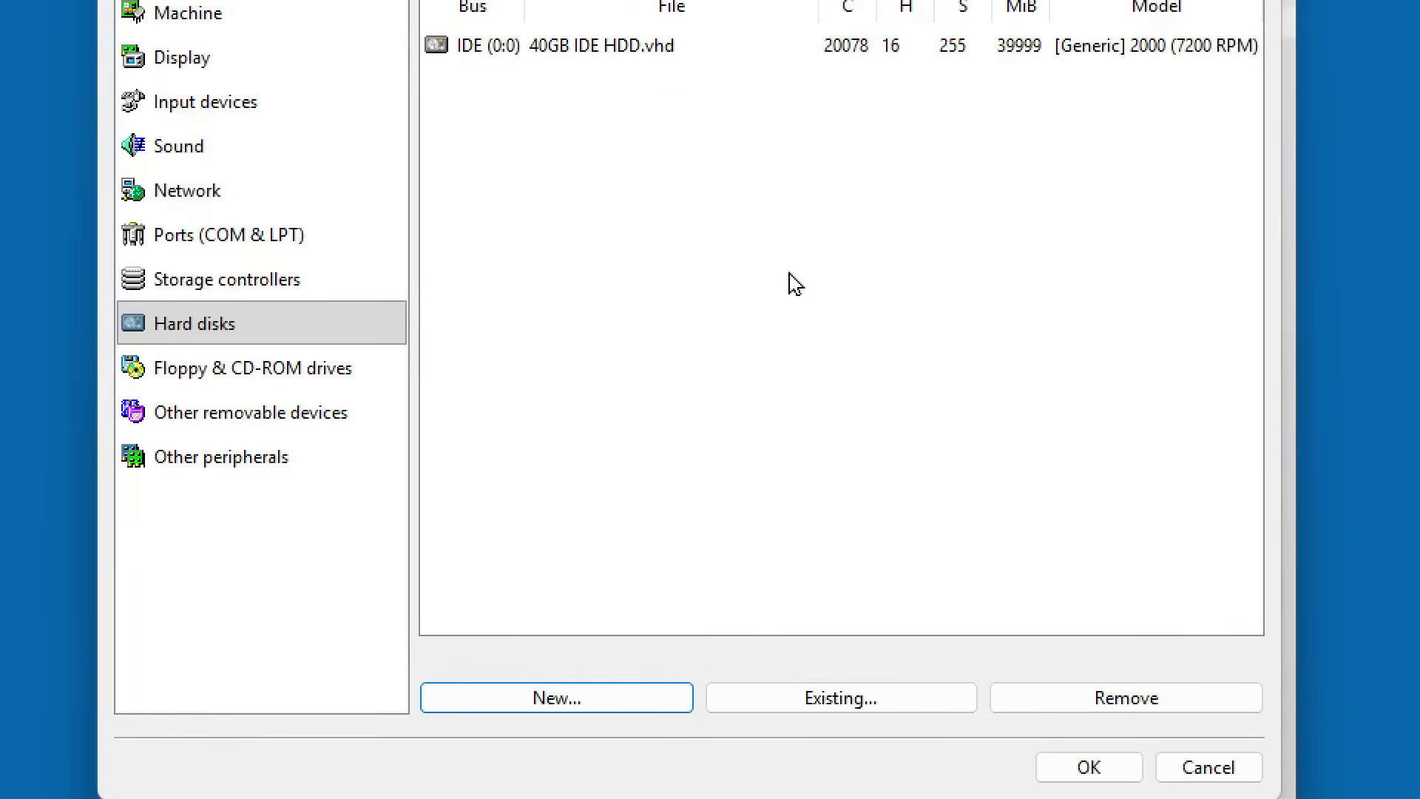
- Set the first floppy drive to 3.5" 1.44M and the second floppy drive to None
{"action": "left_click", "coordinate": [262, 380]}
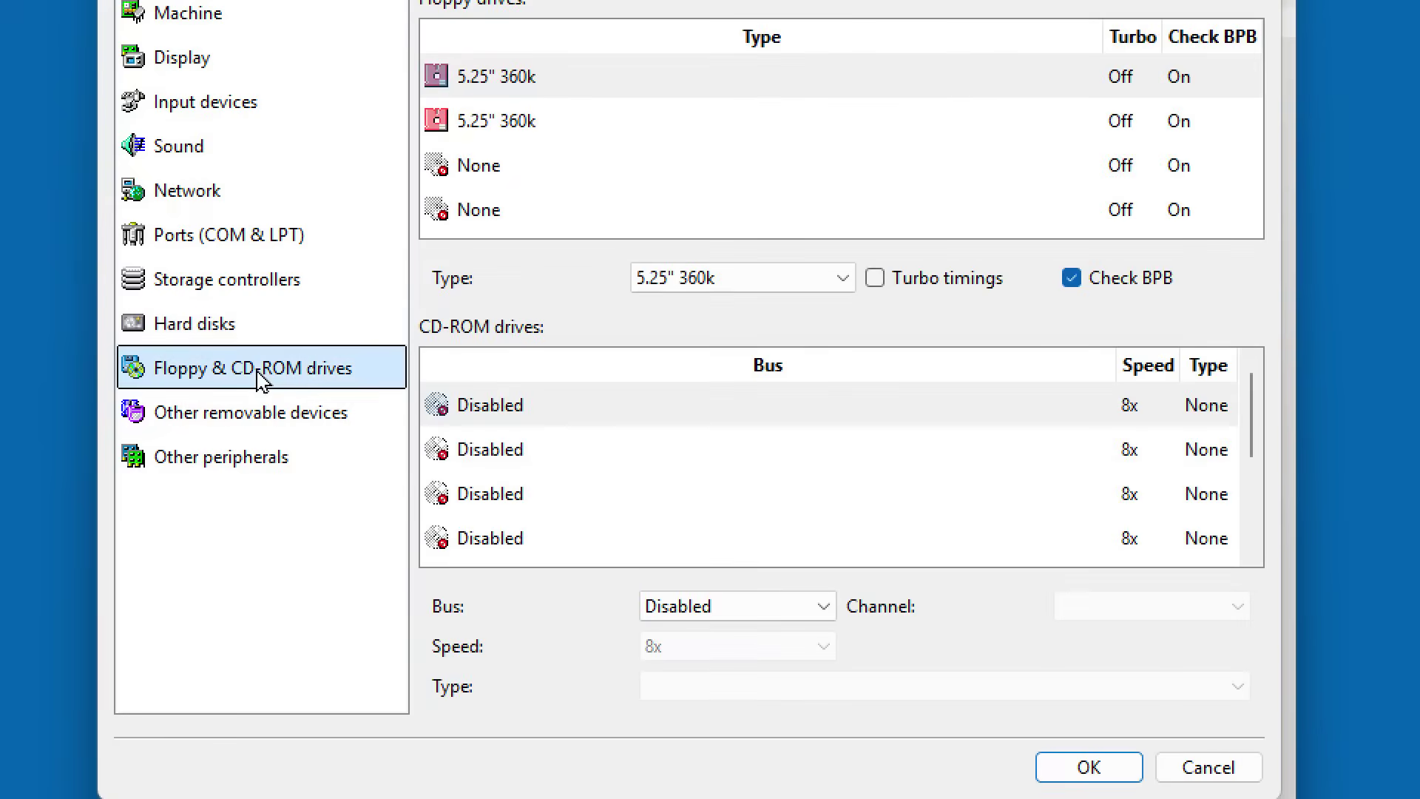
{"action": "left_click", "coordinate": [499, 79]}
{"action": "left_click", "coordinate": [780, 276]}
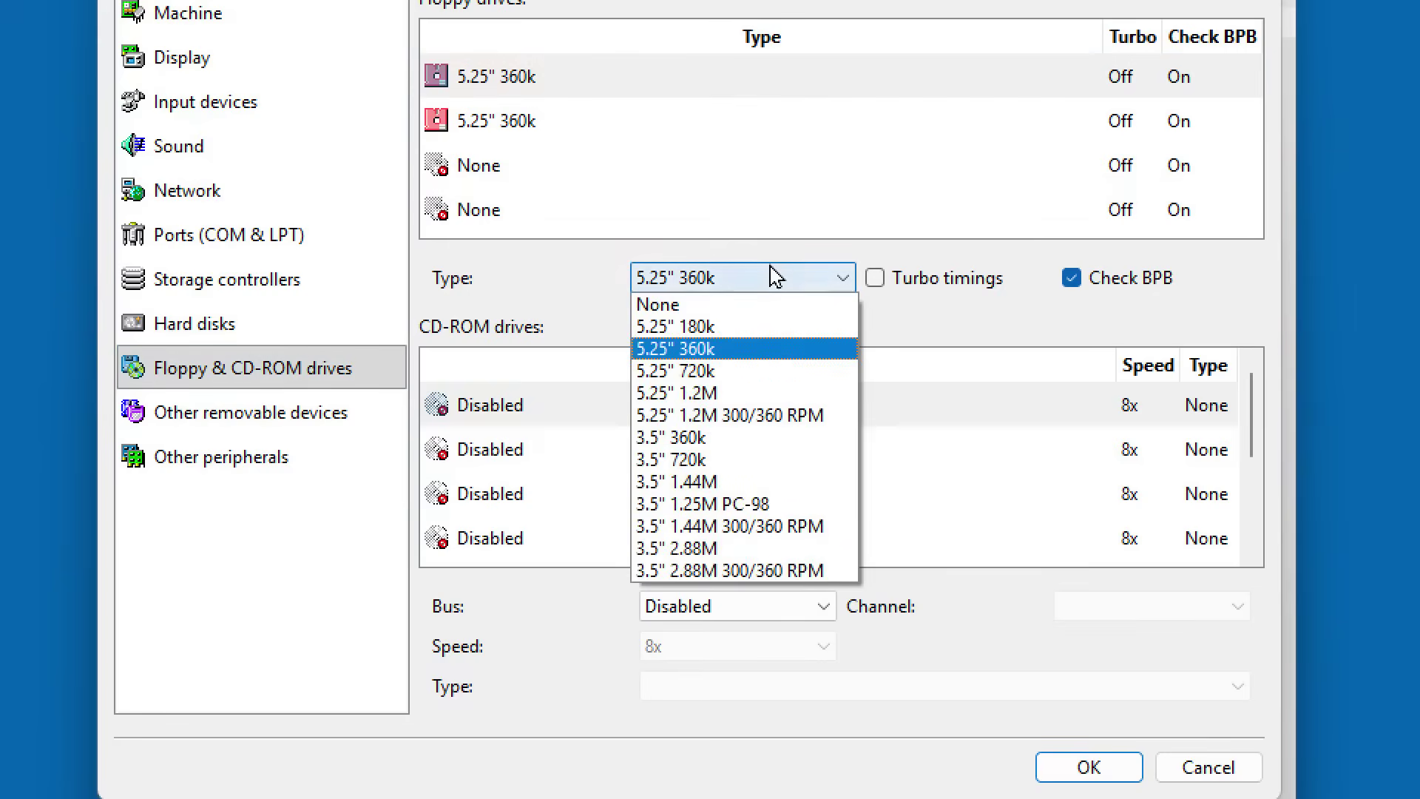
{"action": "left_click", "coordinate": [714, 485]}
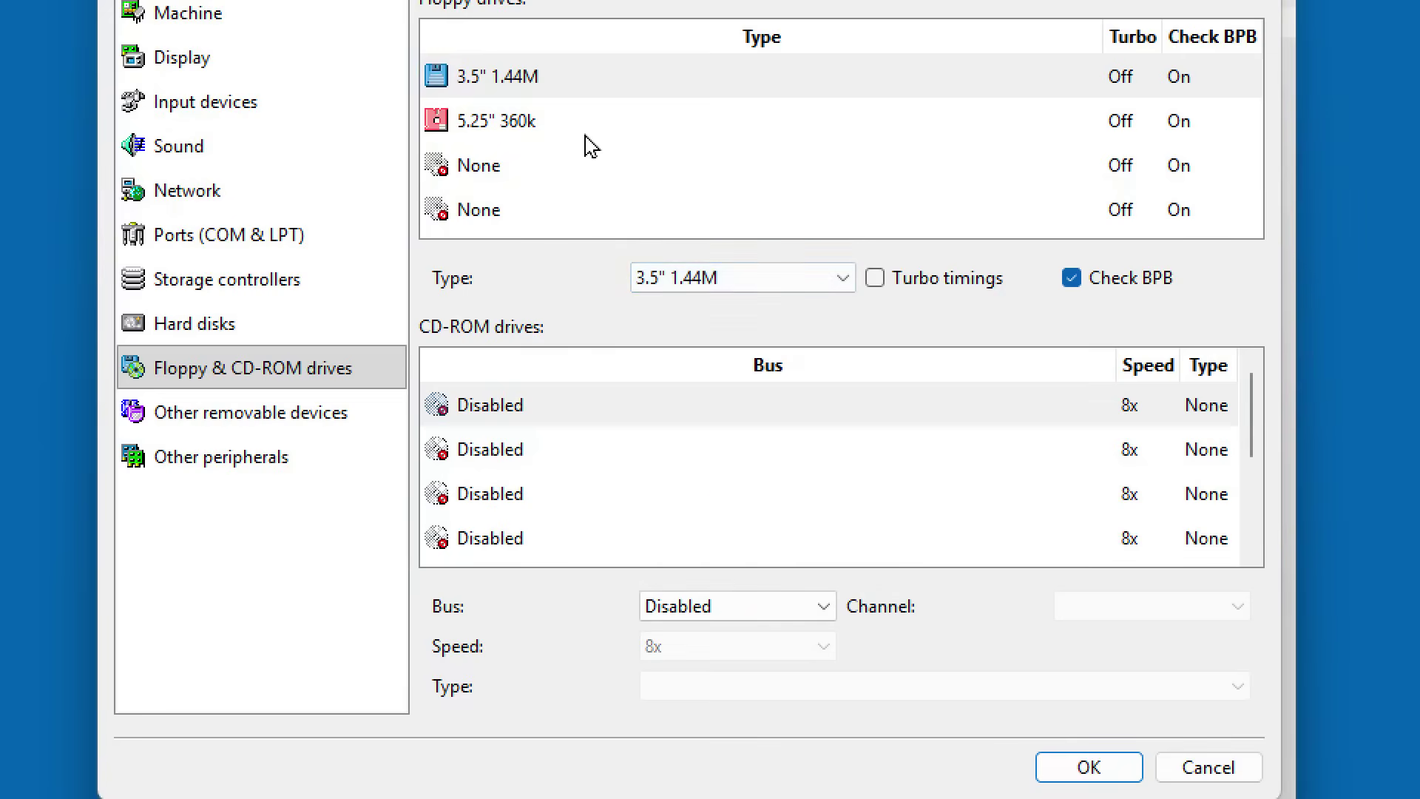
{"action": "left_click", "coordinate": [503, 126]}
{"action": "left_click", "coordinate": [710, 278]}
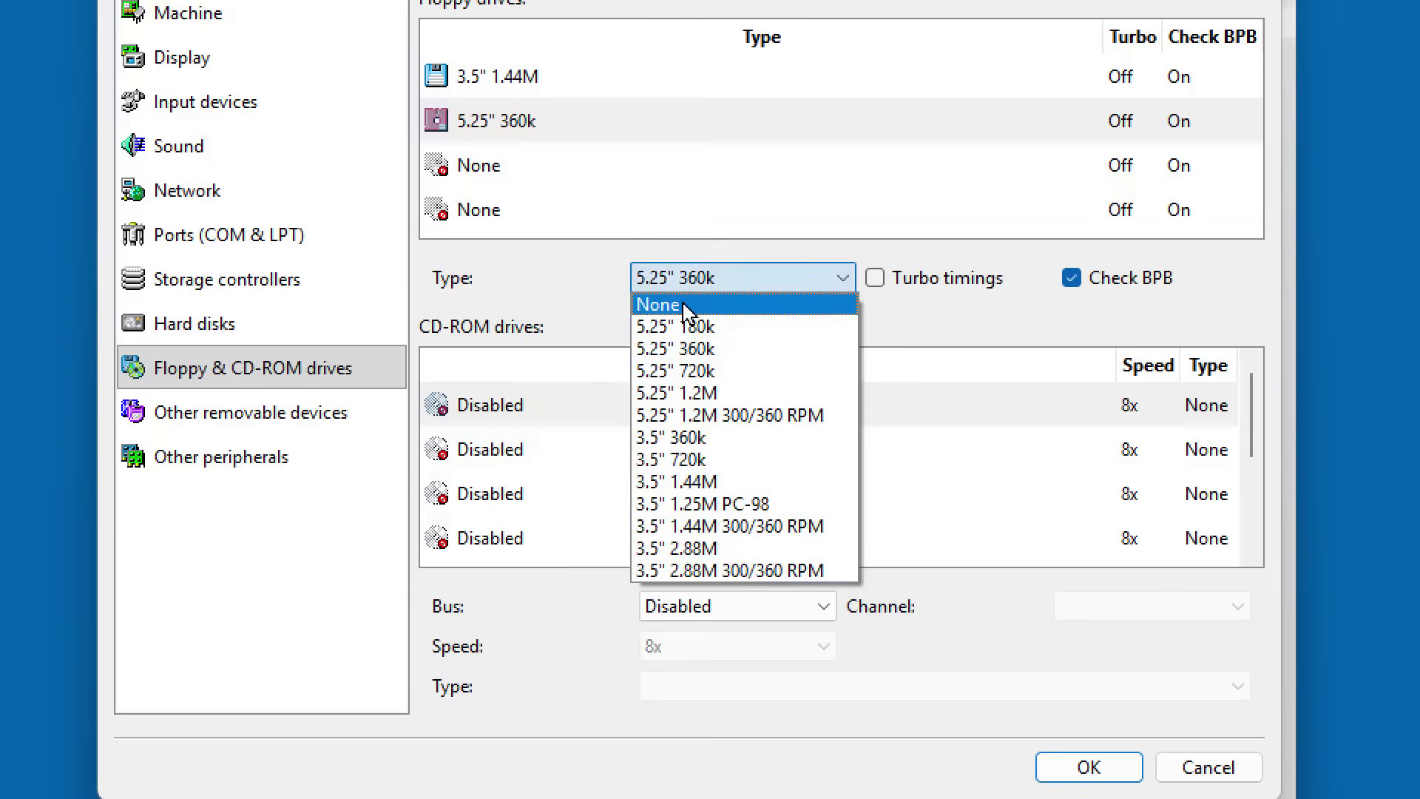
{"action": "left_click", "coordinate": [688, 301]}
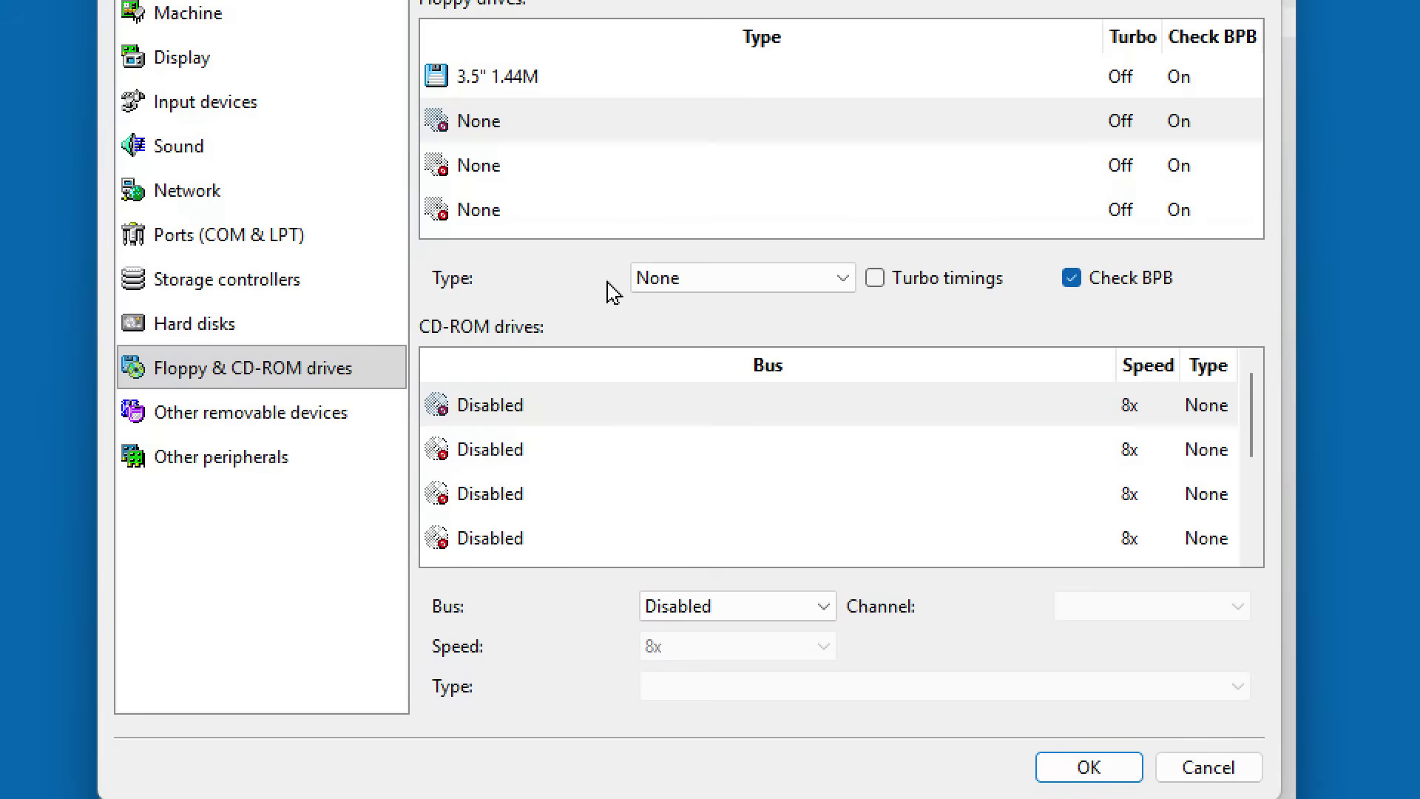
- Configure the first CD-ROM drive as ATAPI at 72x speed on channel 1:0, and save the machine settings
{"action": "left_click", "coordinate": [556, 414]}
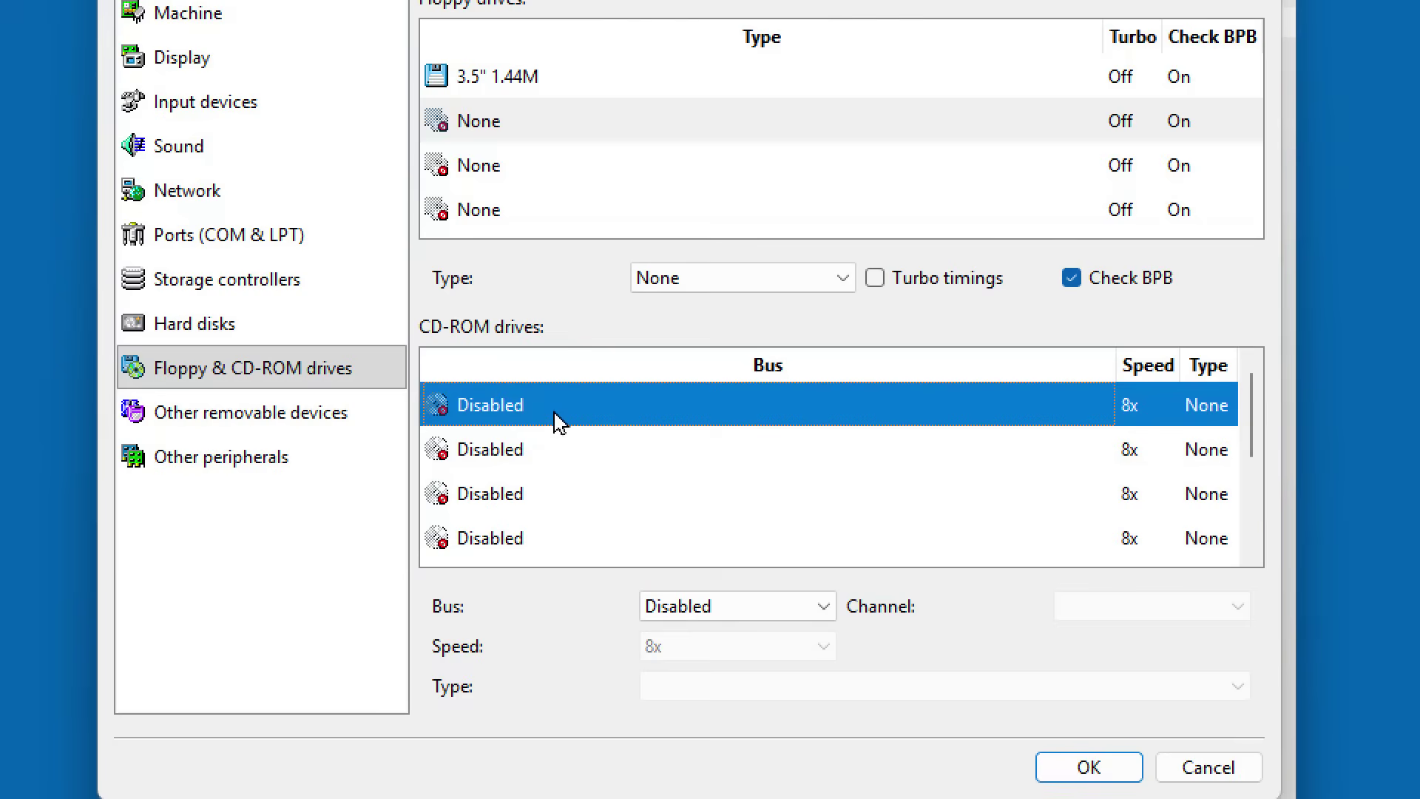
{"action": "left_click", "coordinate": [821, 619]}
{"action": "left_click", "coordinate": [687, 655]}
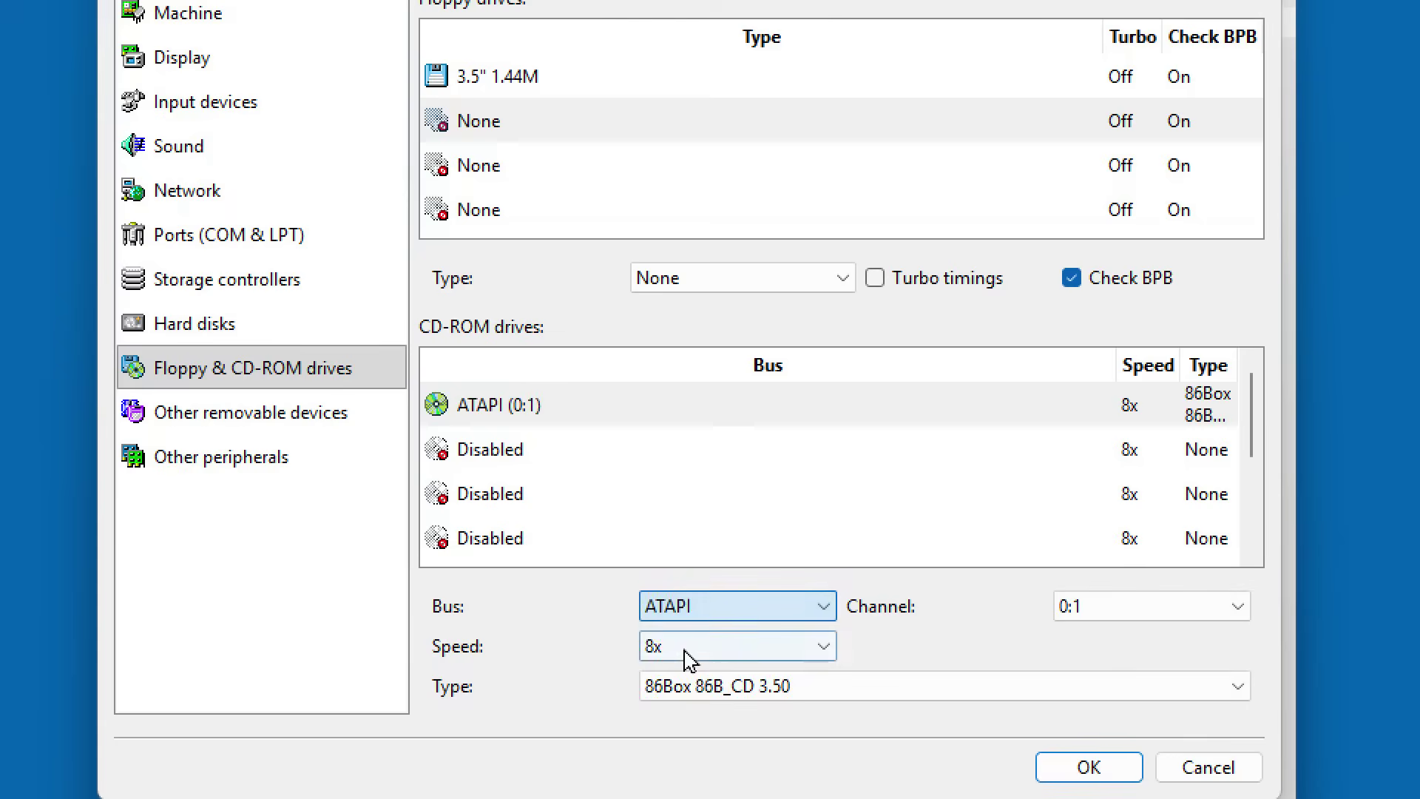
{"action": "left_click", "coordinate": [757, 655]}
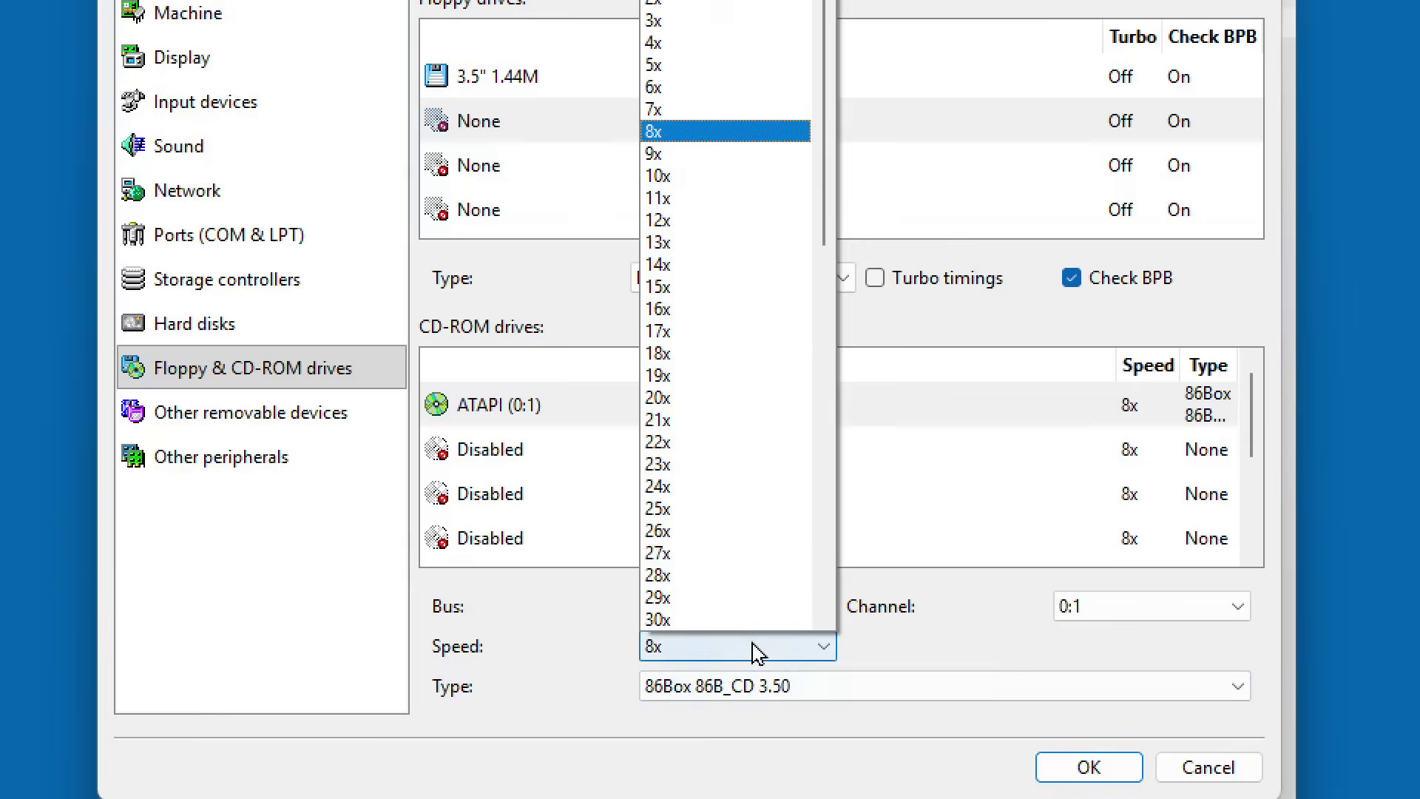
{"action": "scroll", "coordinate": [728, 603], "scroll_direction": "down", "scroll_amount": 14}
{"action": "left_click", "coordinate": [716, 619]}
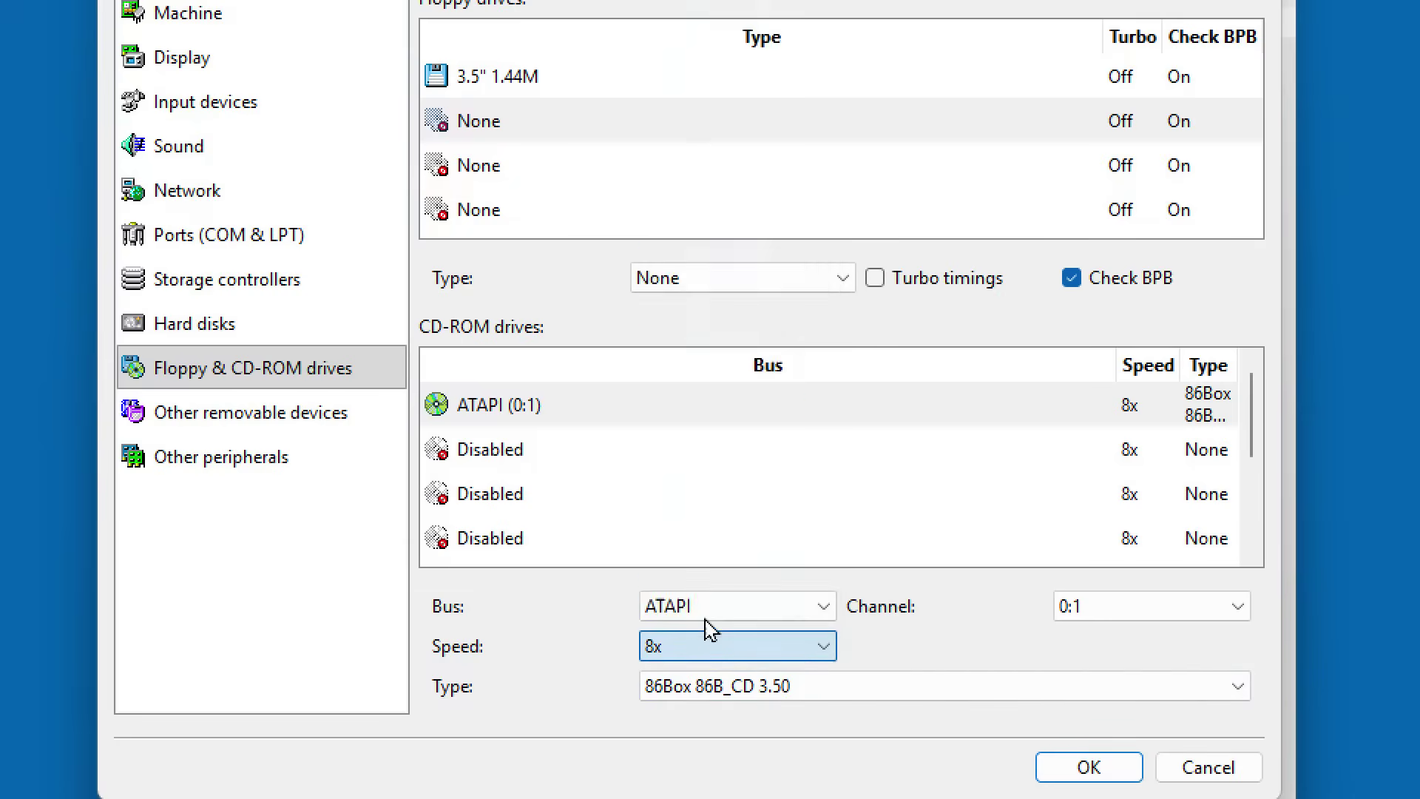
{"action": "left_click", "coordinate": [1221, 614]}
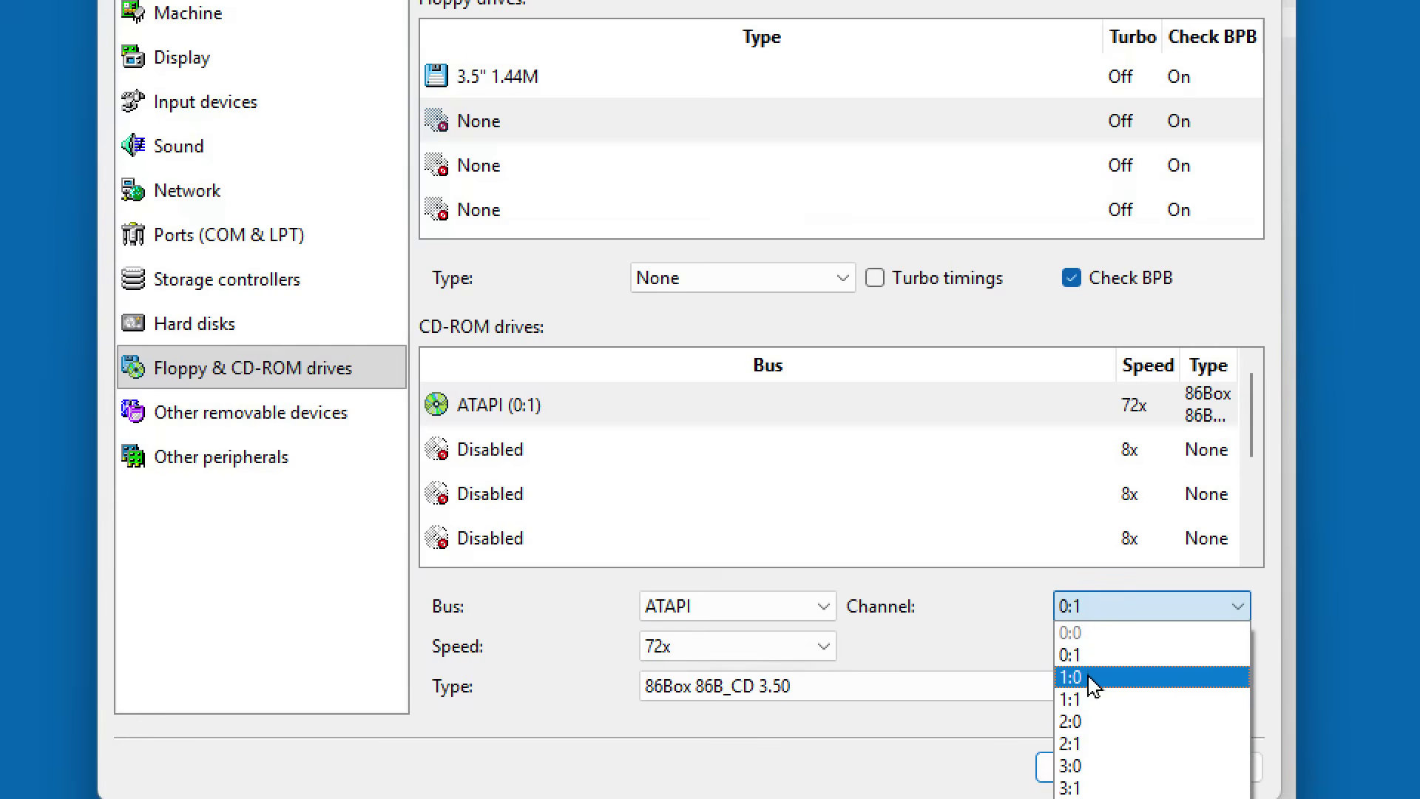
{"action": "left_click", "coordinate": [1092, 679]}
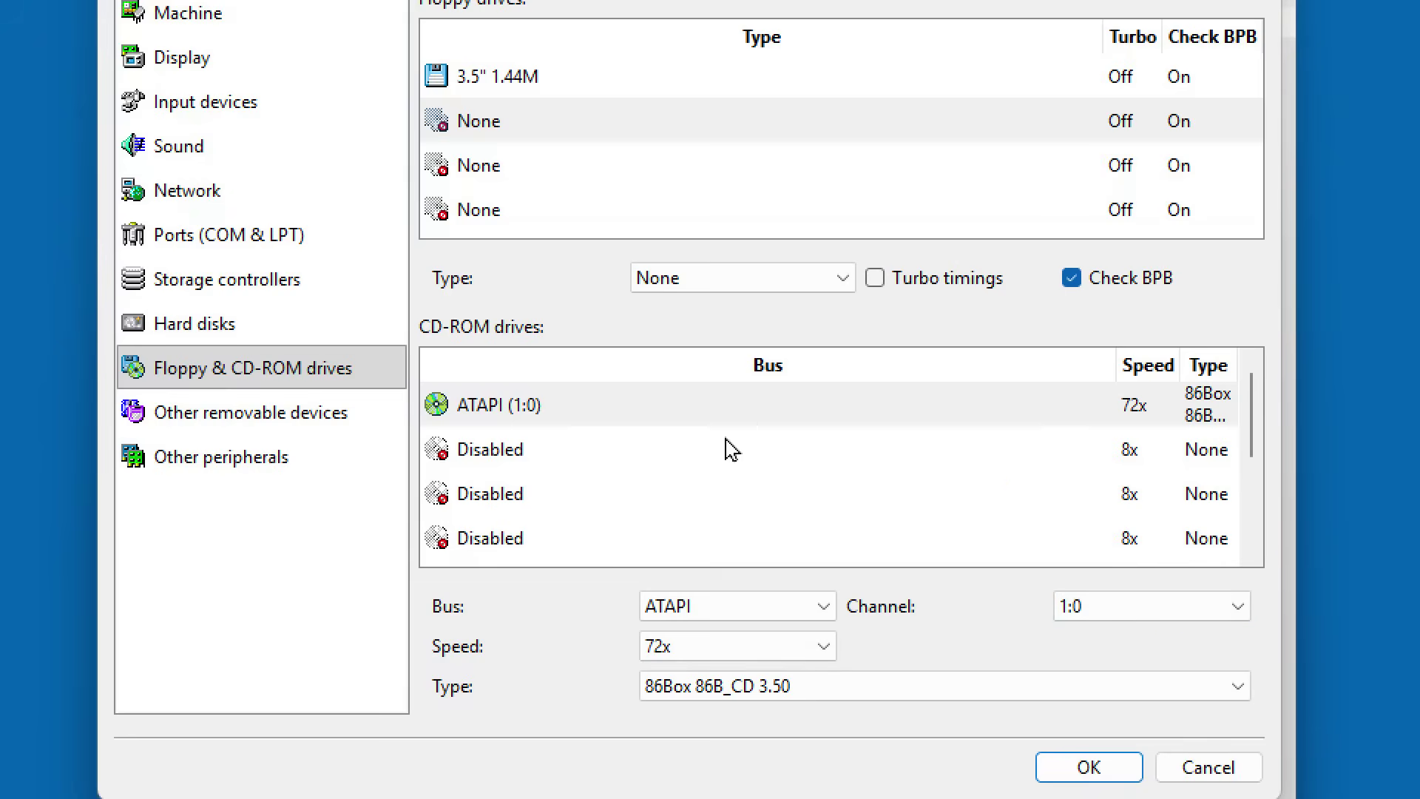
{"action": "left_click", "coordinate": [1088, 767]}
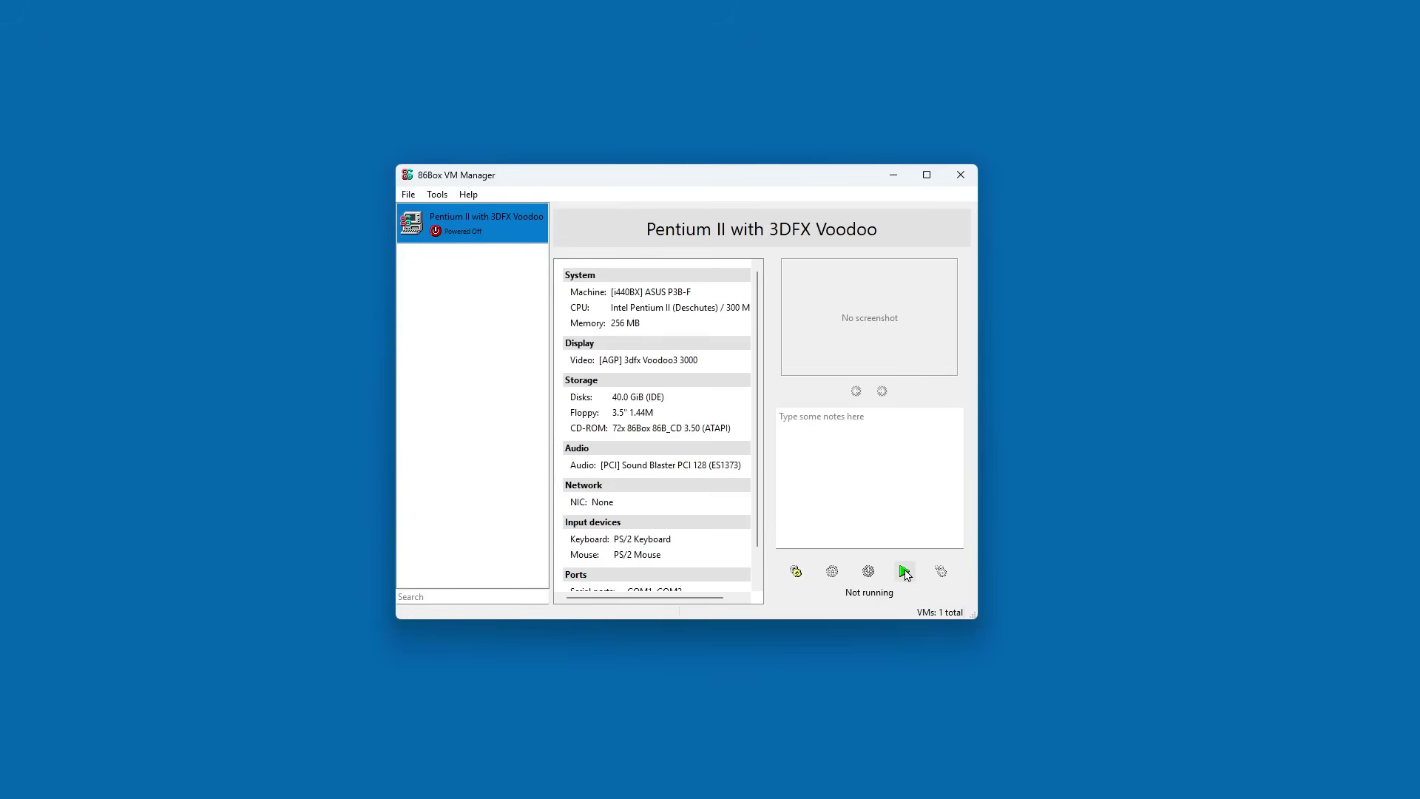
- Start the Pentium II with 3DFX Voodoo virtual machine and enter its BIOS setup during boot
{"action": "left_click", "coordinate": [904, 572]}
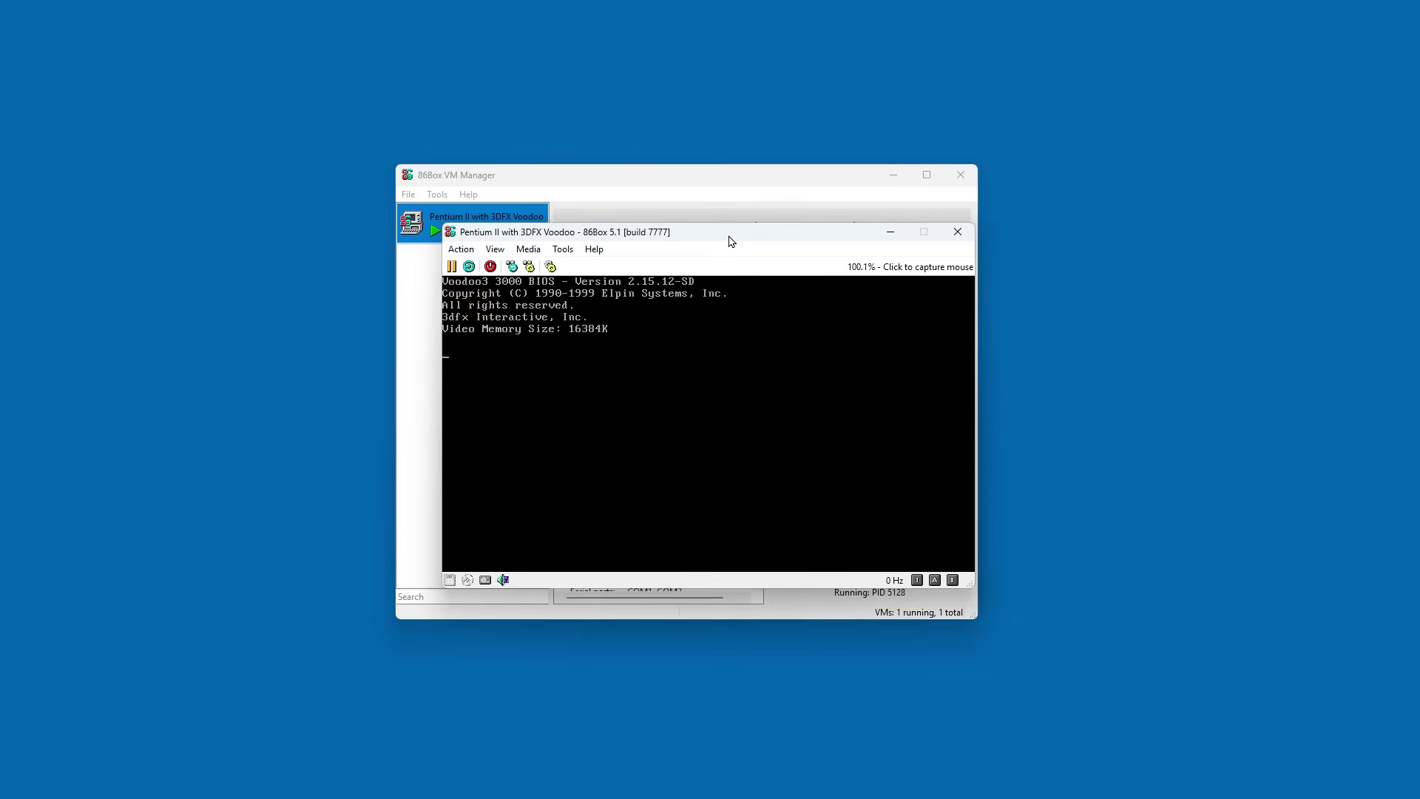
{"action": "left_click_drag", "start_coordinate": [729, 233], "coordinate": [695, 198]}
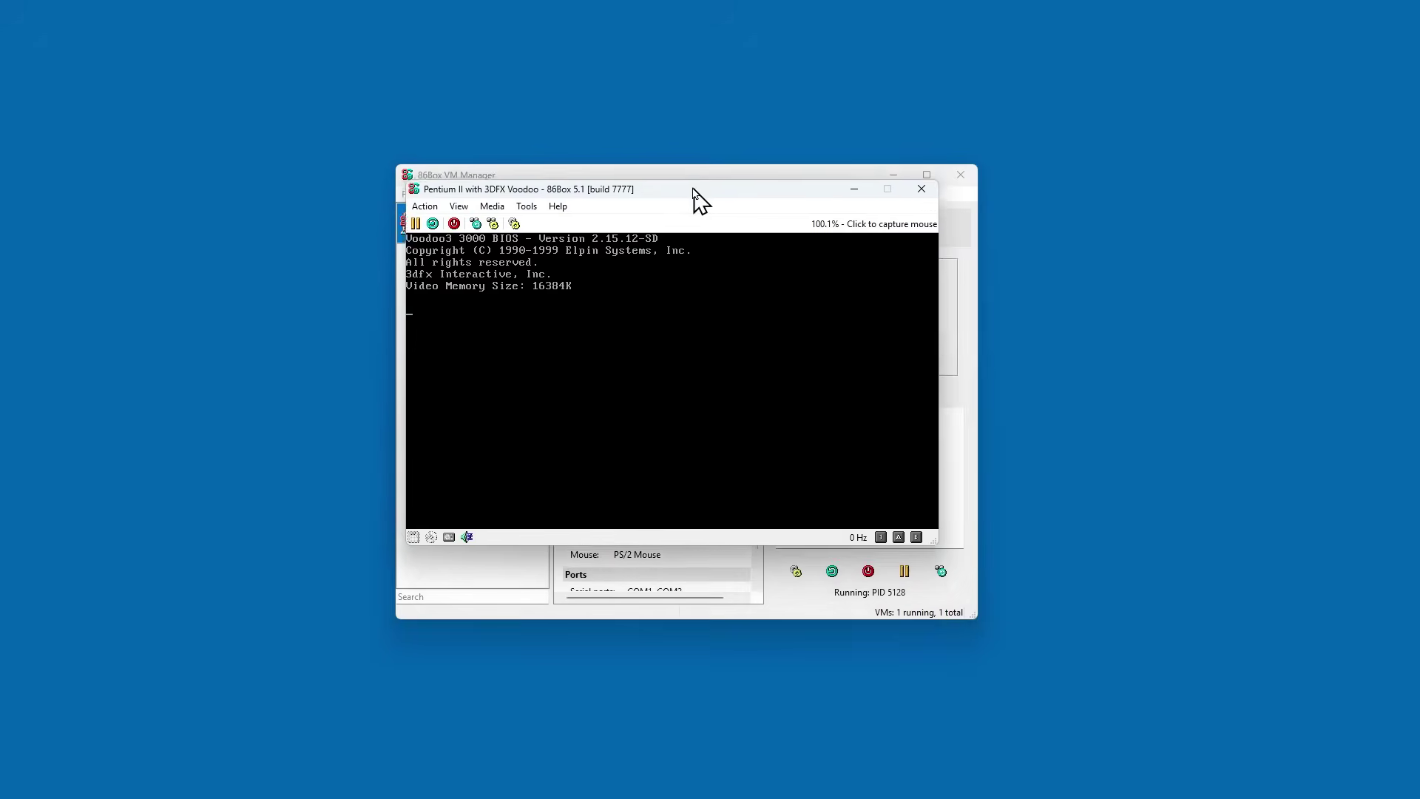
{"action": "left_click", "coordinate": [595, 347]}
{"action": "key", "text": "Delete"}
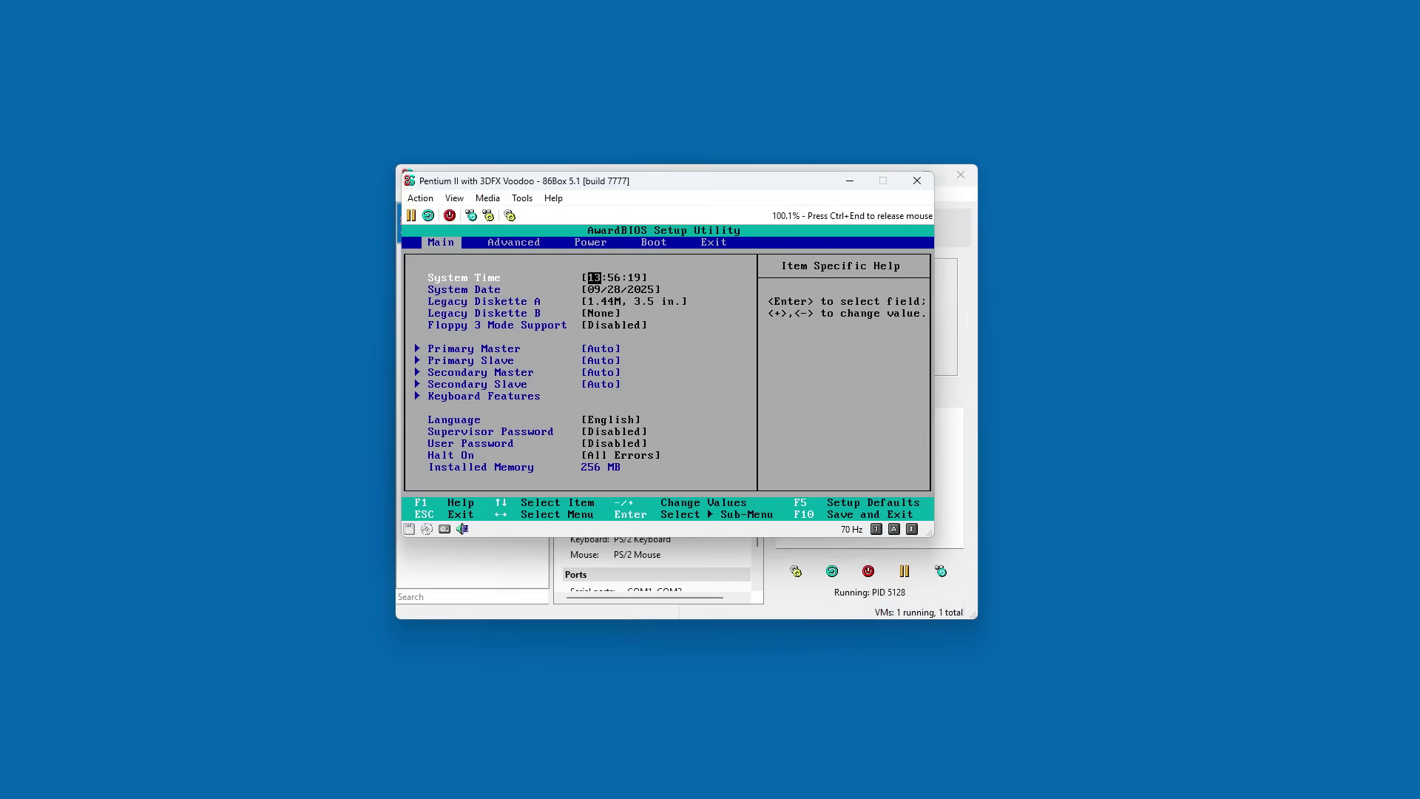
- Switch the virtual machine to full screen and back to windowed view, and release the captured mouse
{"action": "key", "text": "ctrl+alt+Page_Up"}
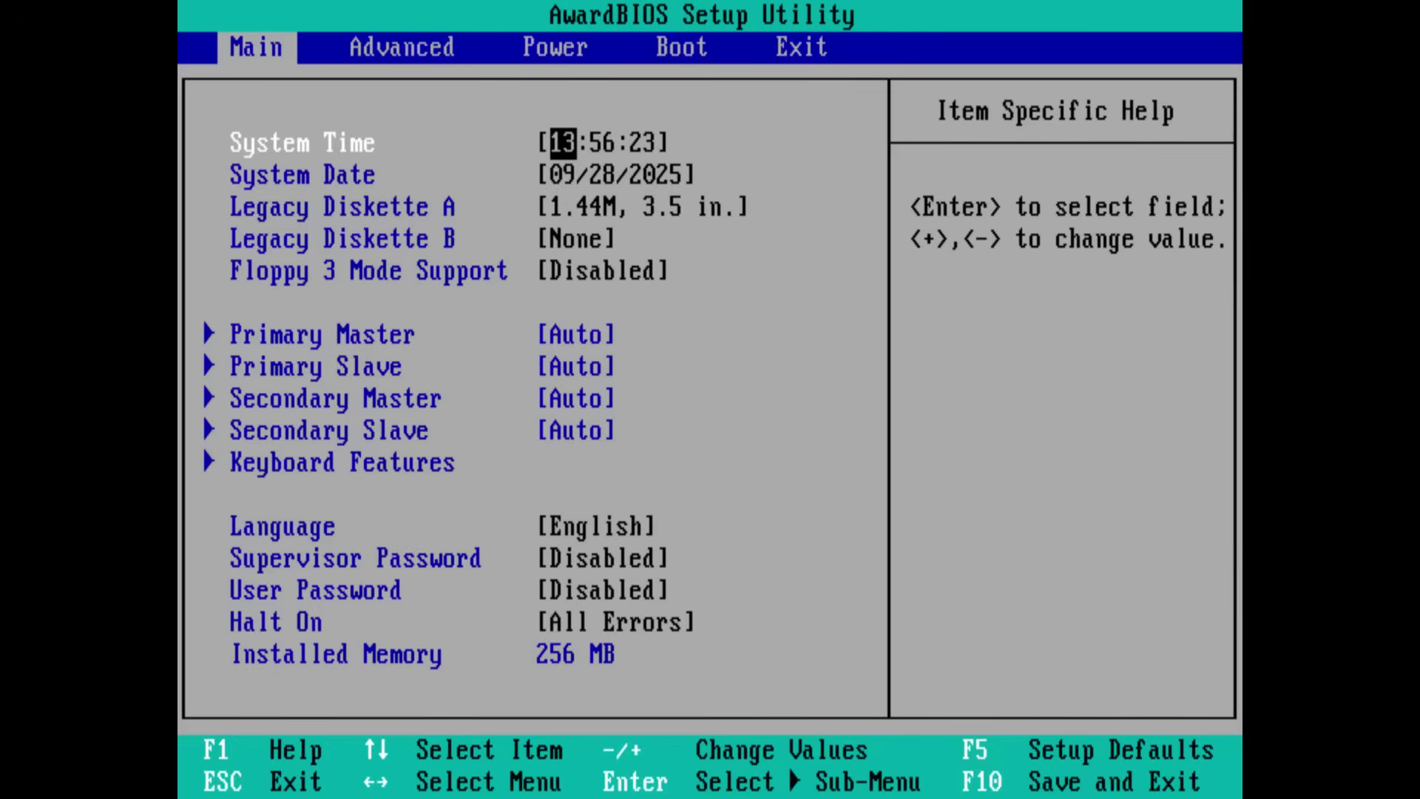
{"action": "key", "text": "ctrl+alt+Page_Up"}
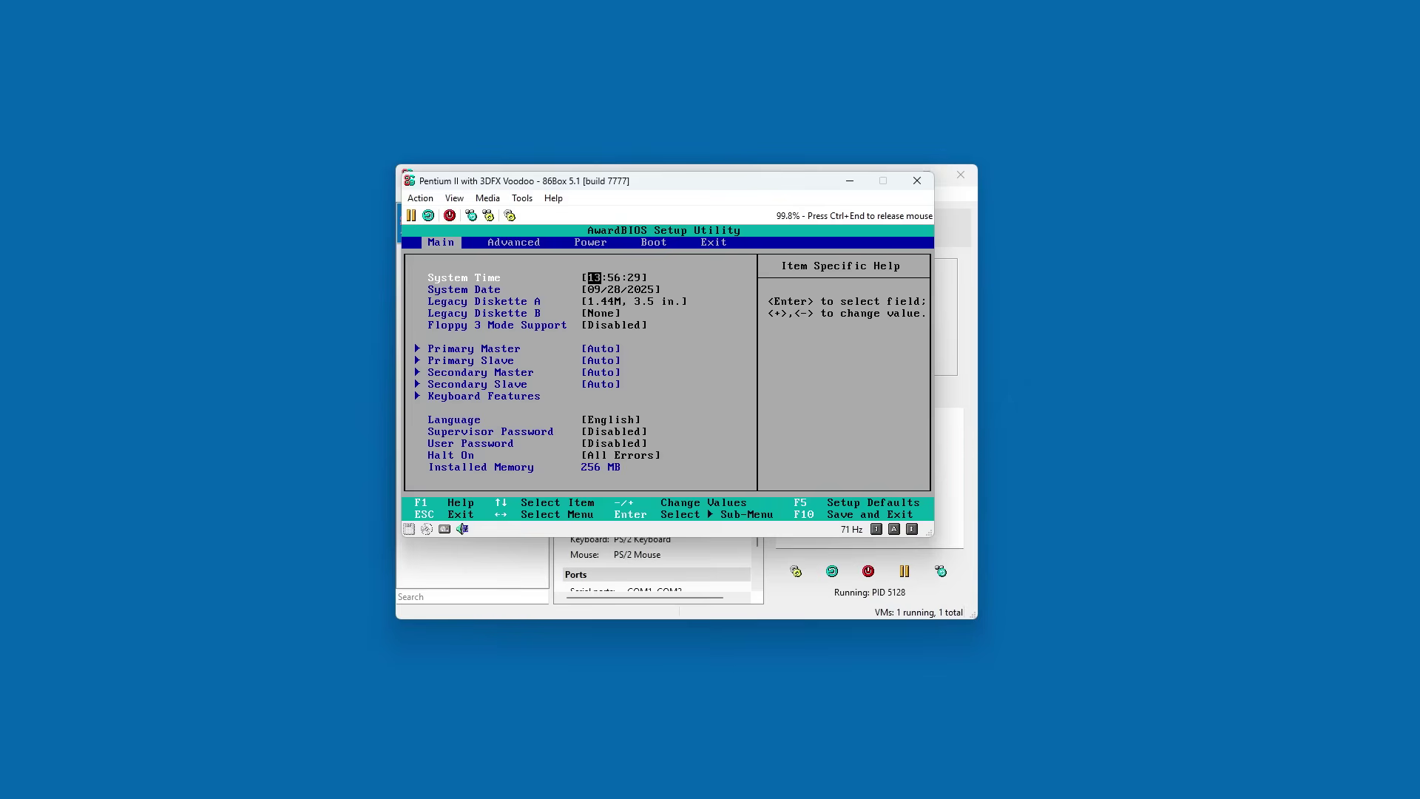
{"action": "key", "text": "ctrl+End"}
- Show the virtual machine in full screen and load the default BIOS configuration
{"action": "key", "text": "ctrl+alt+Page_Up"}
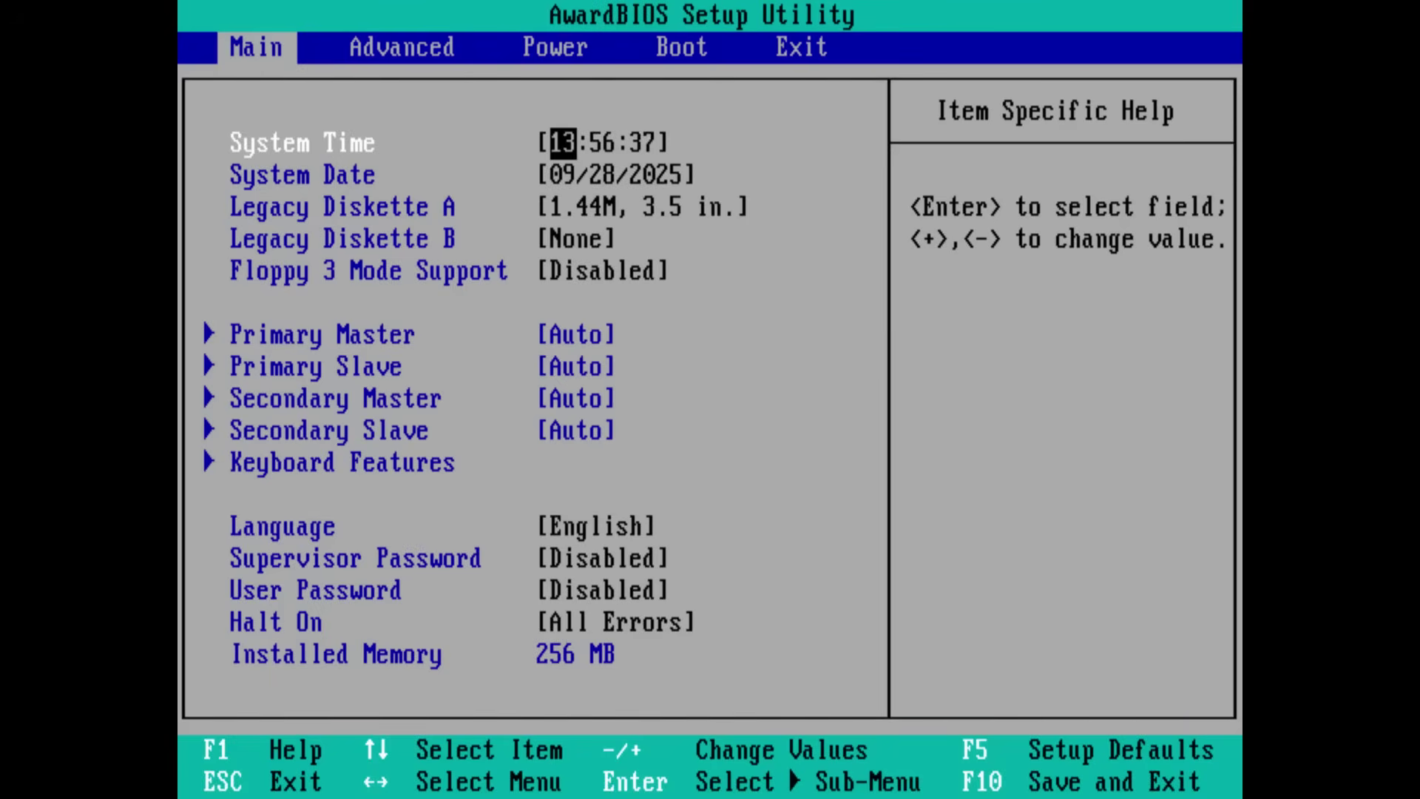
{"action": "key", "text": "F5"}
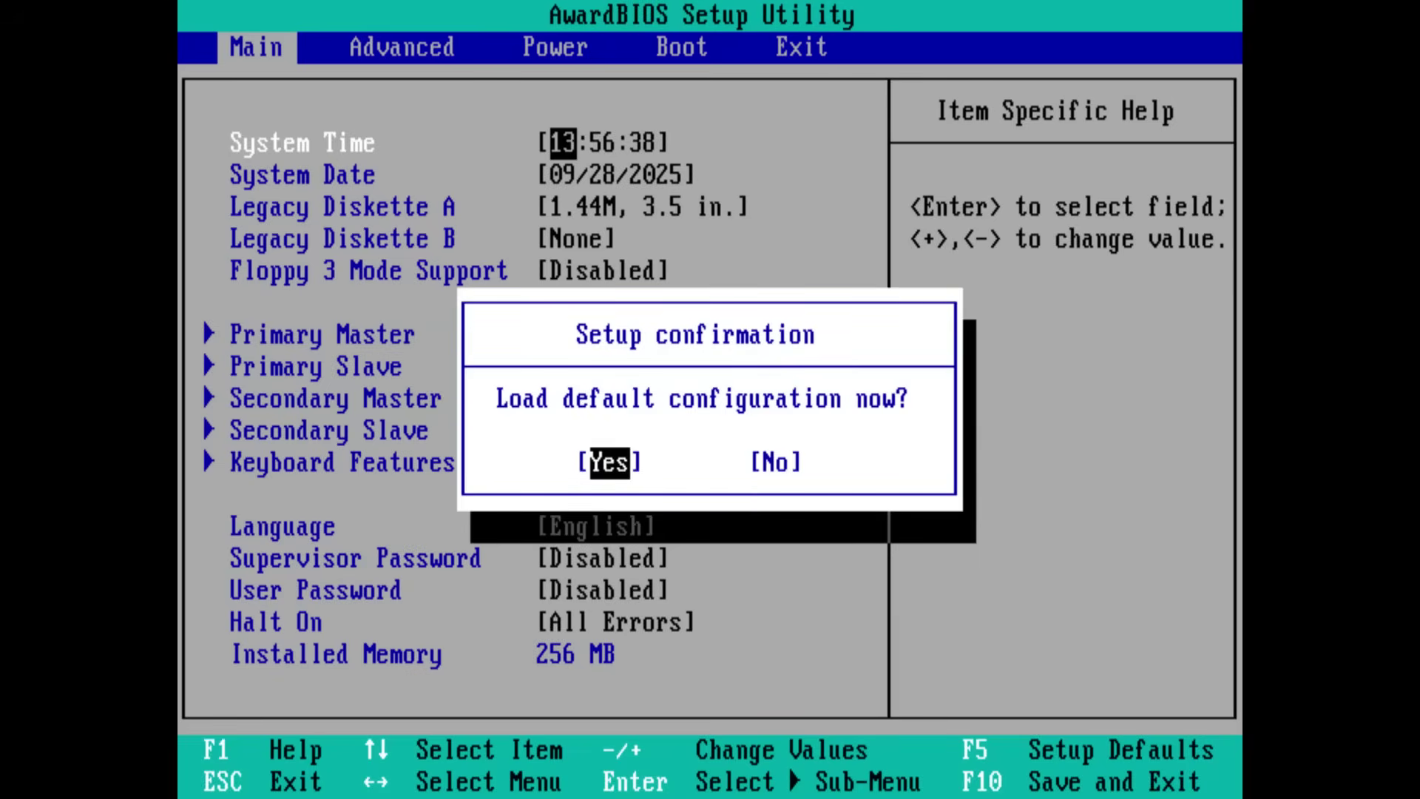
{"action": "key", "text": "Return"}
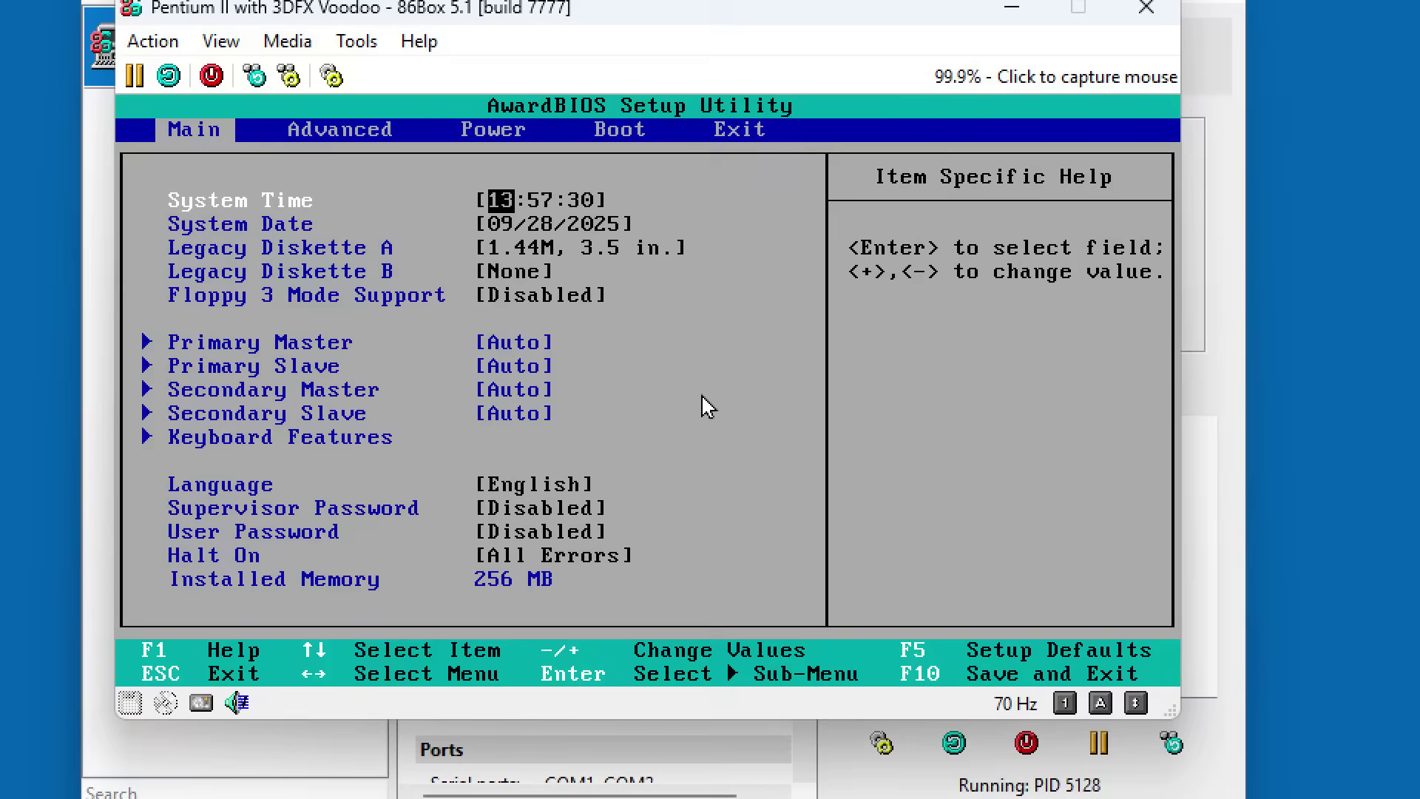
- Mount win98qi_v0.9.6_stock.iso from the Resources/Windows folder on the D: drive in the virtual CD-ROM drive
{"action": "left_click", "coordinate": [165, 704]}
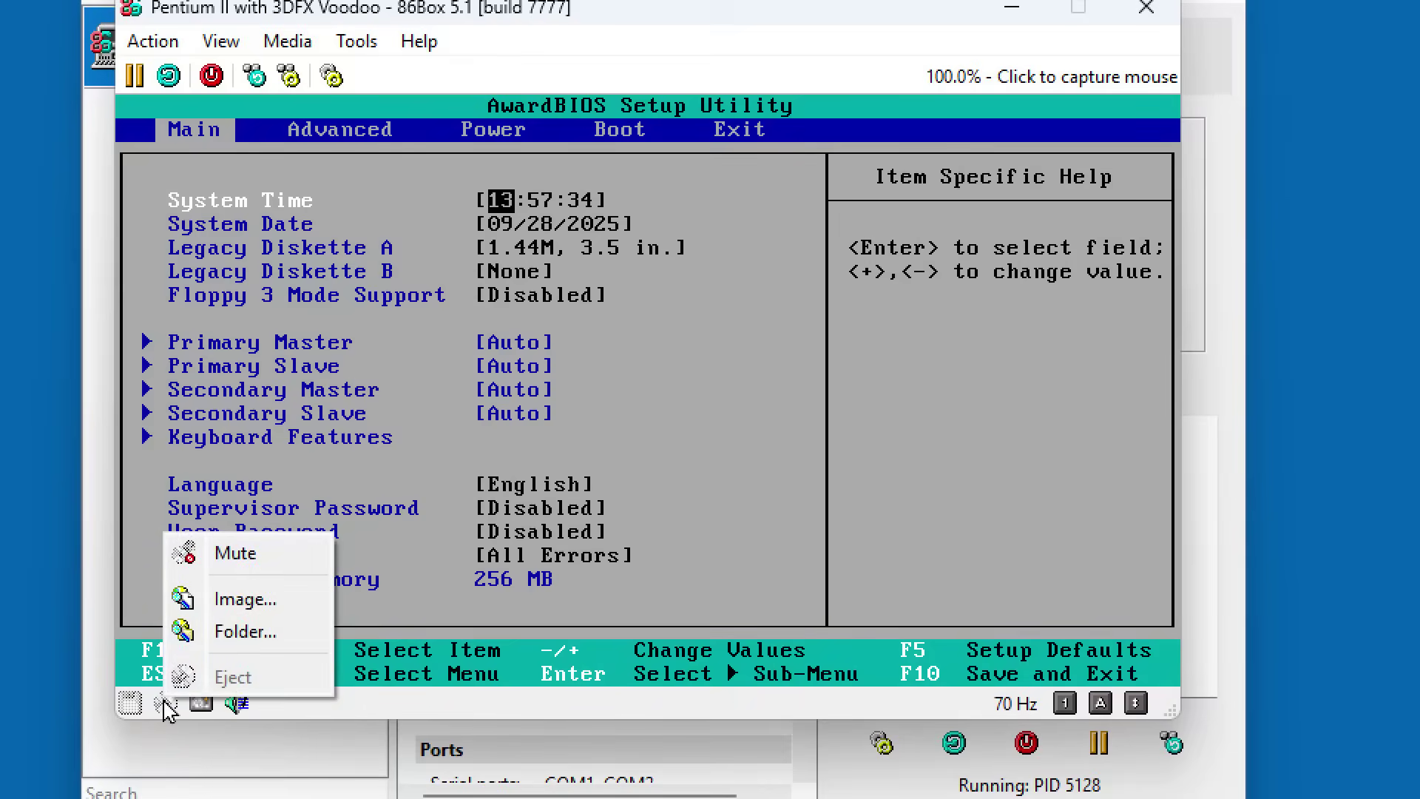
{"action": "left_click", "coordinate": [293, 716]}
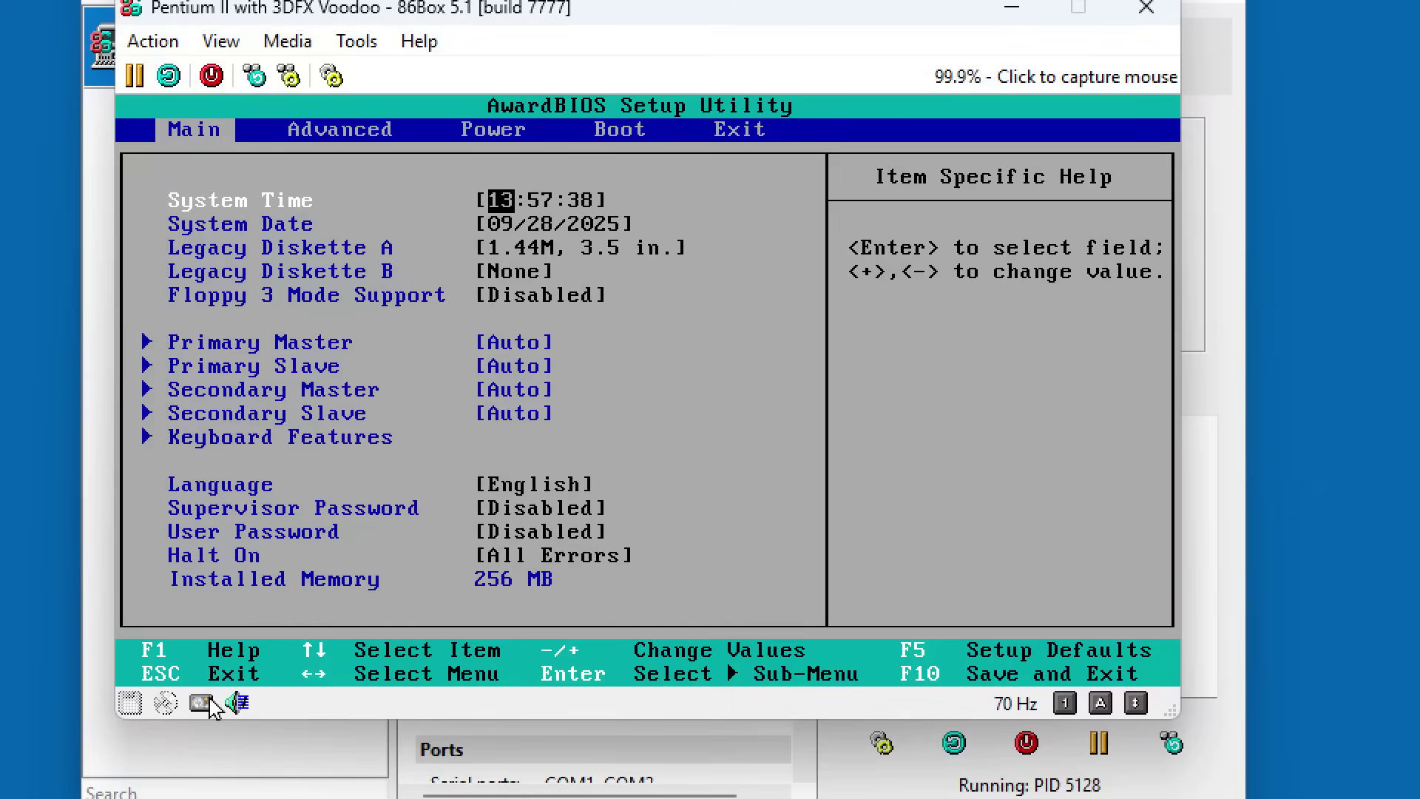
{"action": "left_click", "coordinate": [168, 712]}
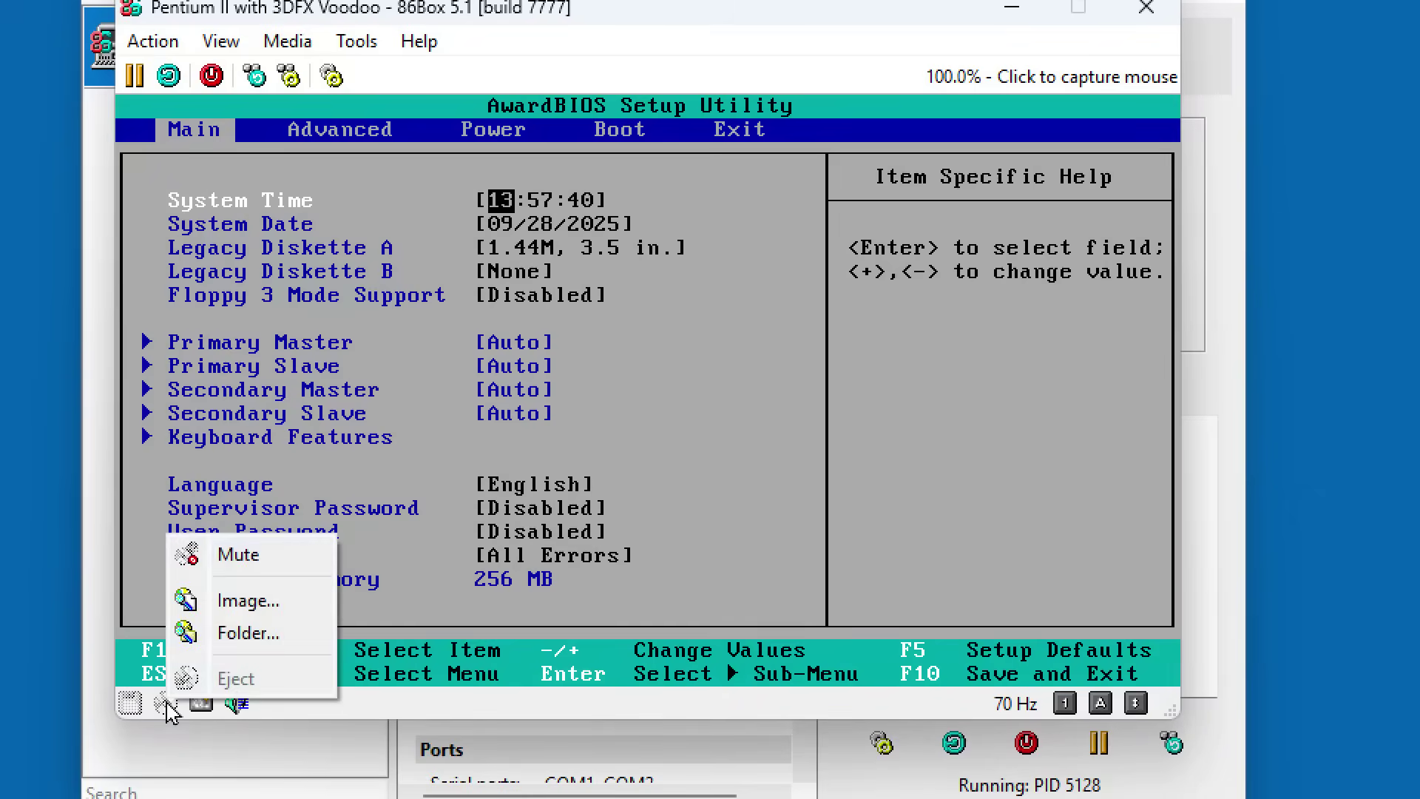
{"action": "left_click", "coordinate": [242, 605]}
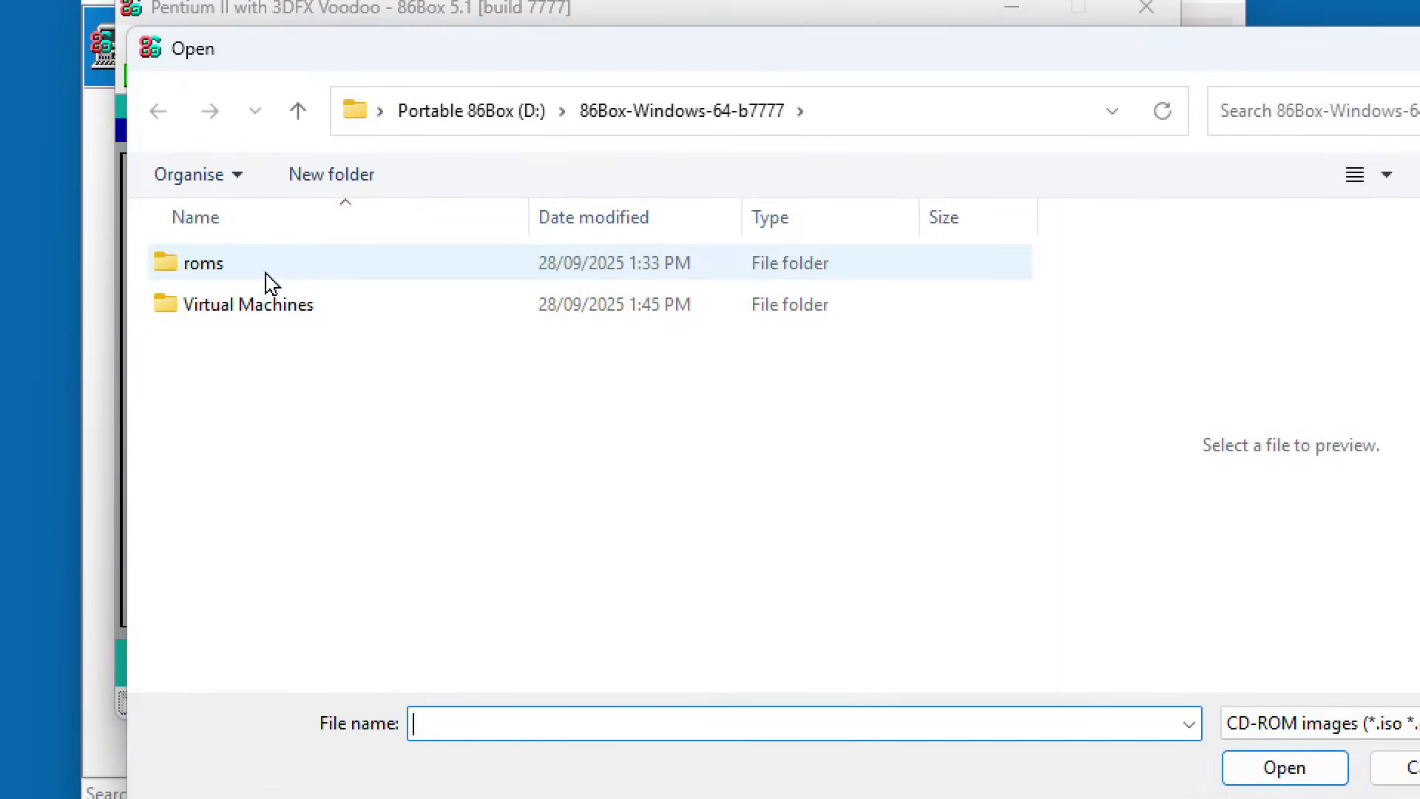
{"action": "left_click", "coordinate": [481, 119]}
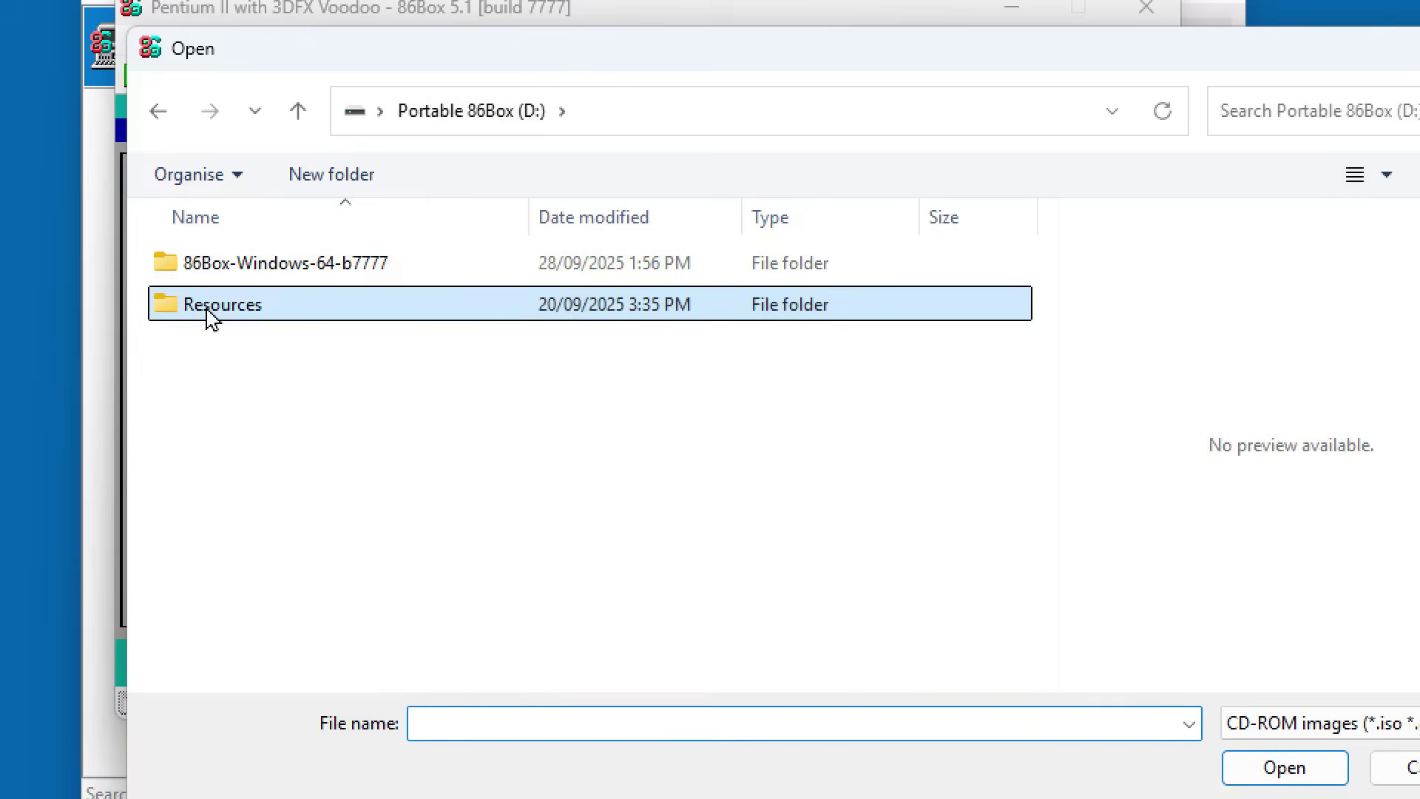
{"action": "double_click", "coordinate": [208, 312]}
{"action": "left_click", "coordinate": [217, 309]}
{"action": "double_click", "coordinate": [216, 309]}
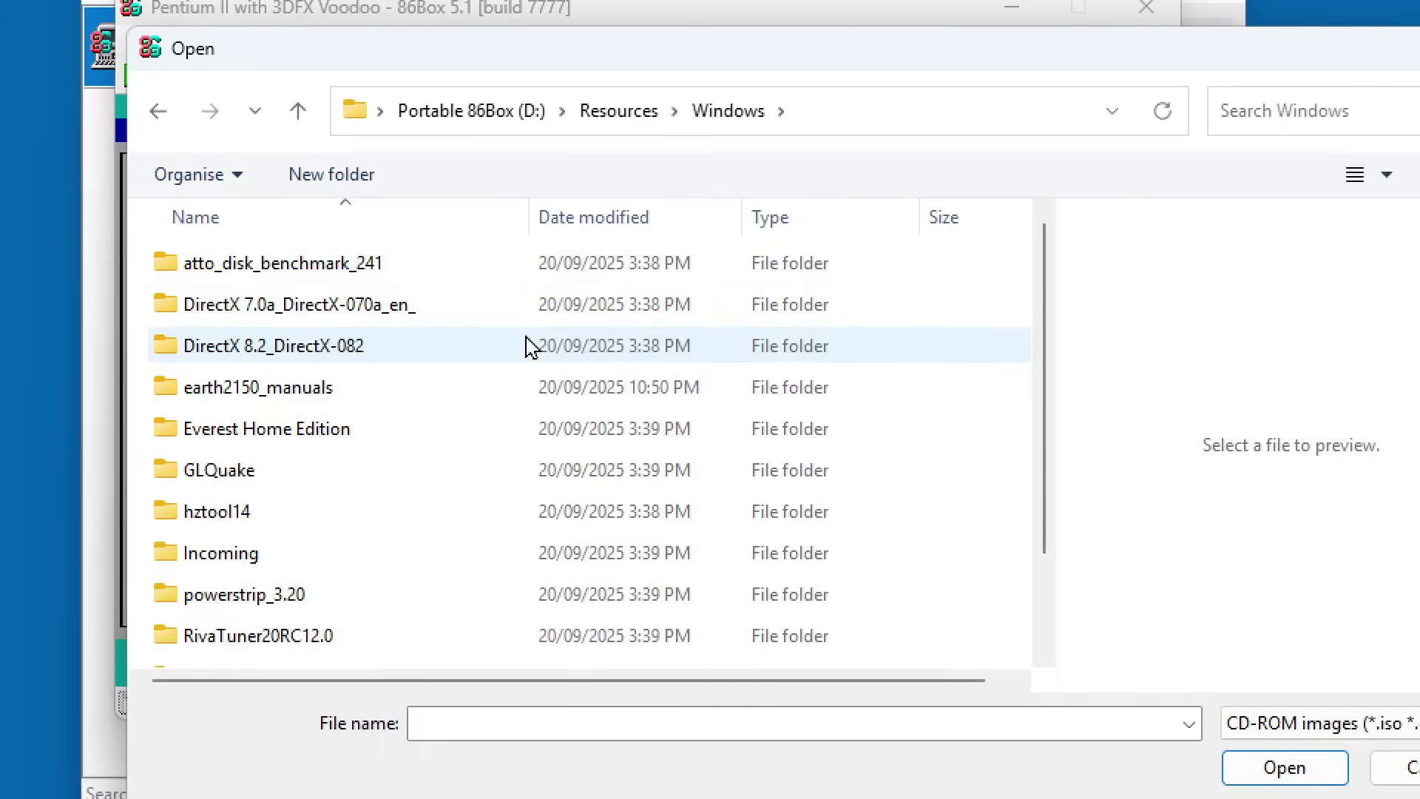
{"action": "left_click_drag", "start_coordinate": [1040, 317], "coordinate": [1065, 469]}
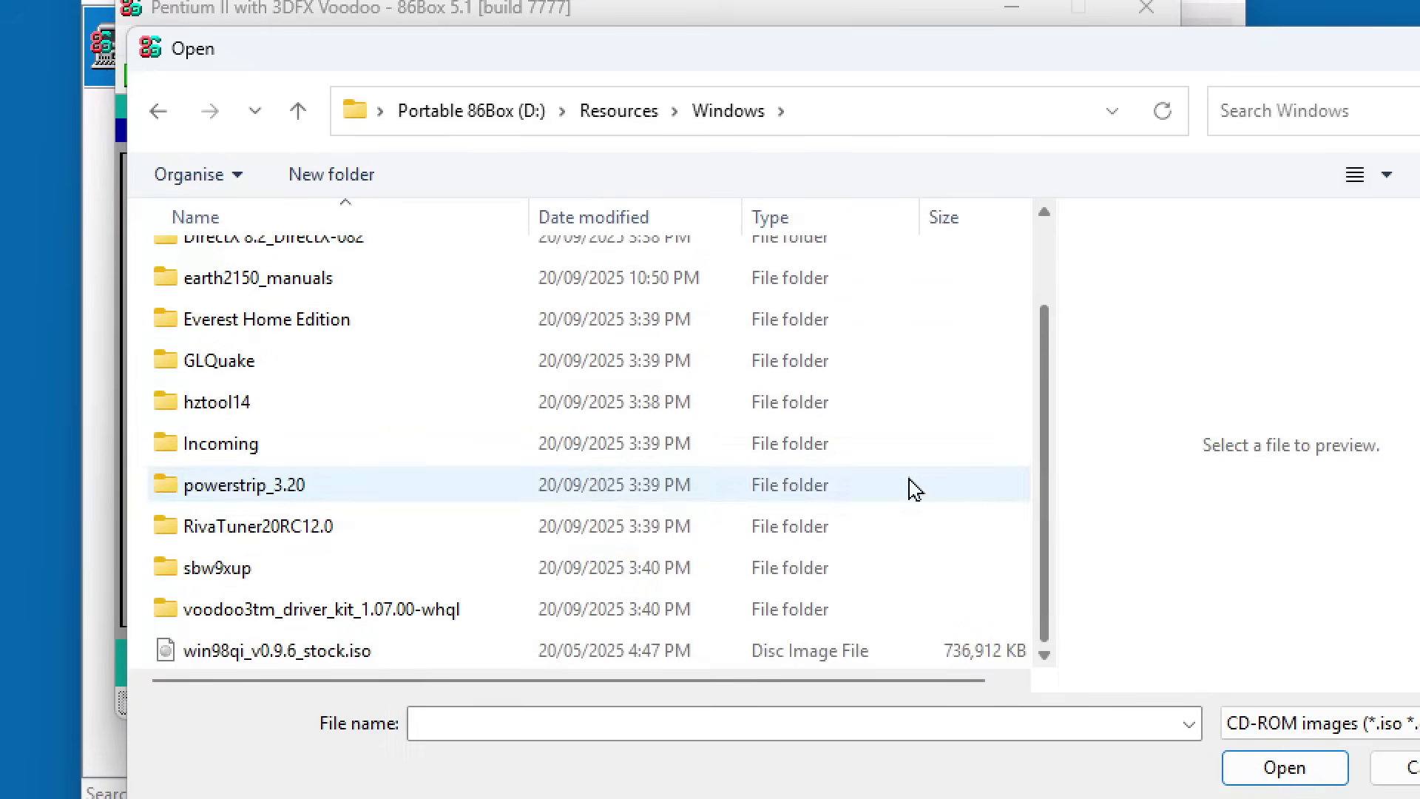
{"action": "left_click", "coordinate": [257, 660]}
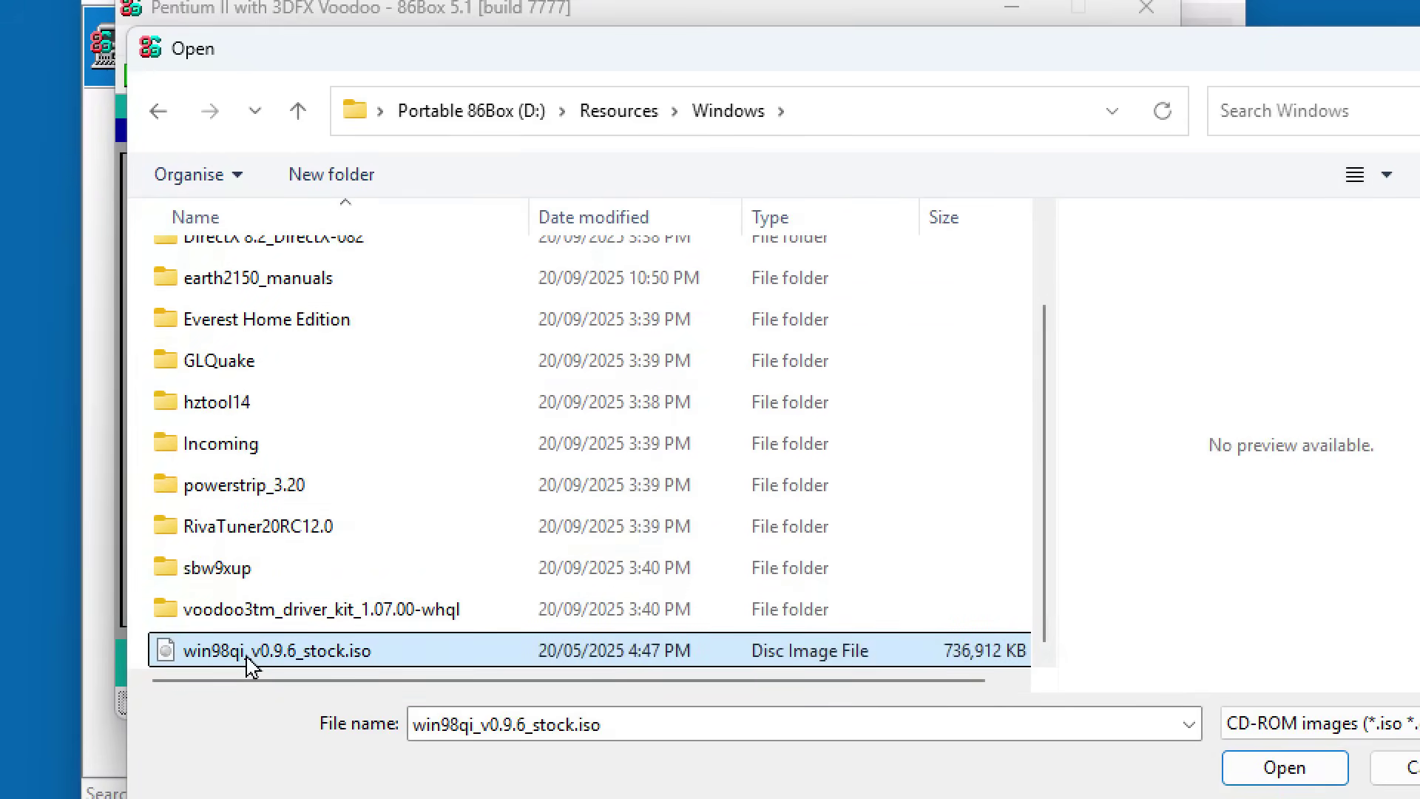
{"action": "left_click", "coordinate": [1270, 767]}
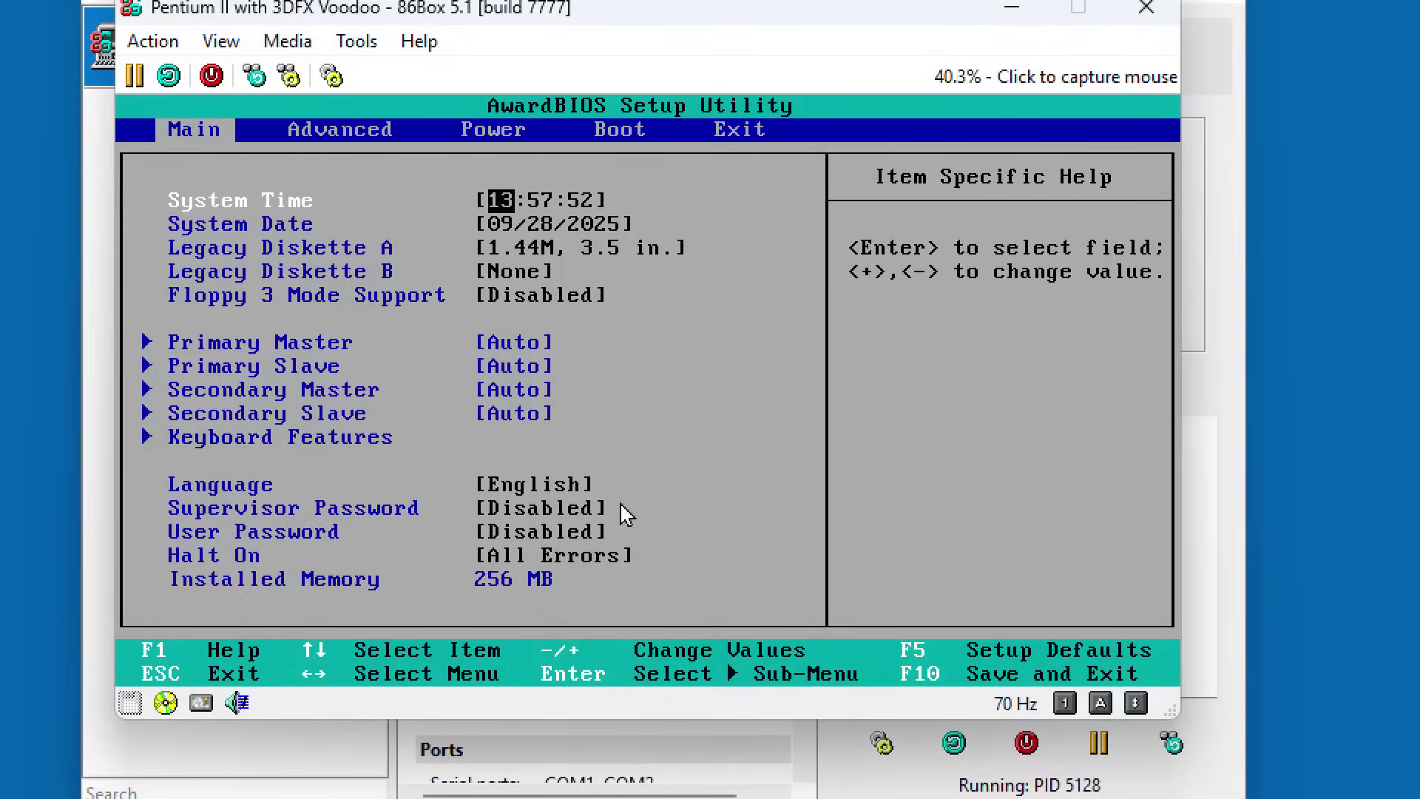
- Make the ATAPI CD-ROM the first boot device and the IDE hard drive the second, and save the BIOS configuration
{"action": "left_click", "coordinate": [623, 417]}
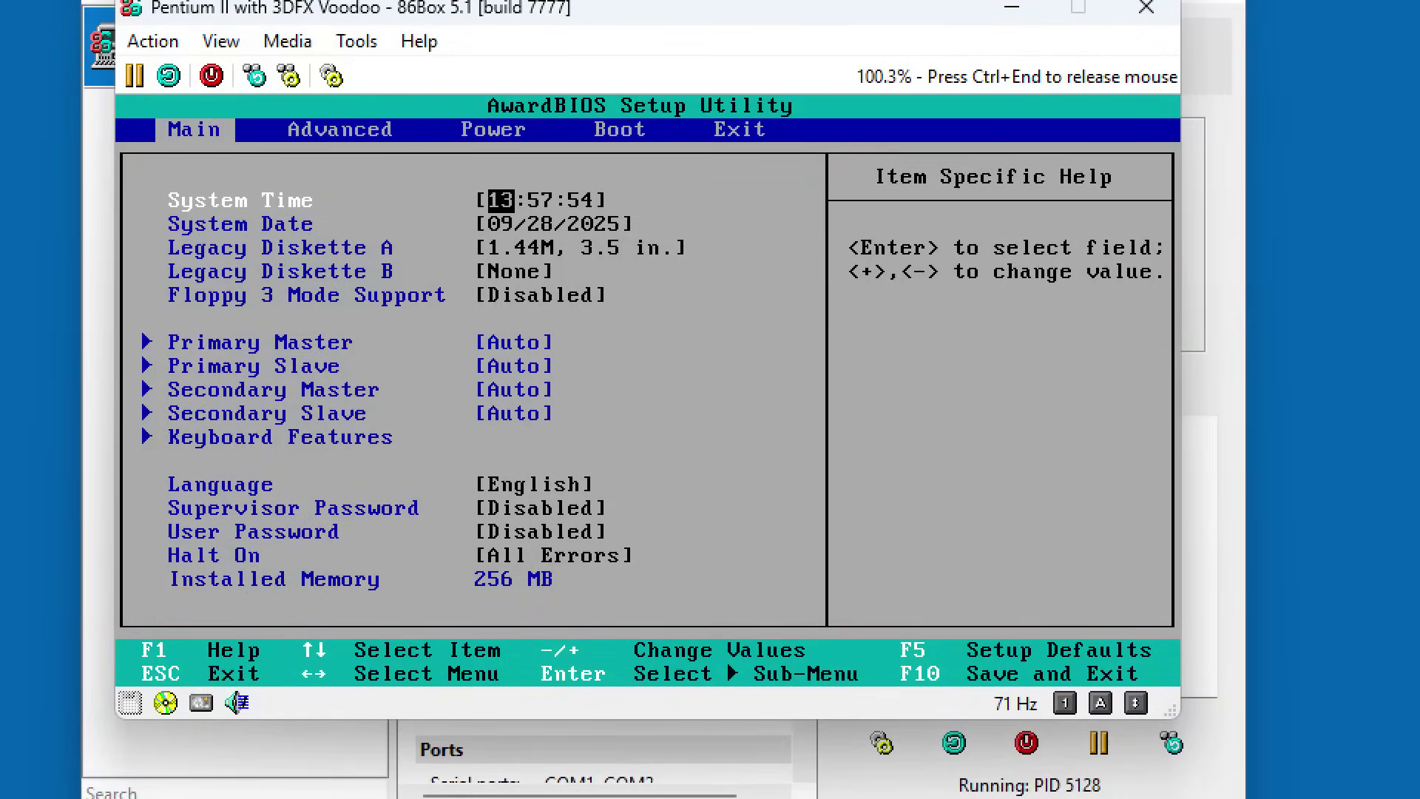
{"action": "key", "text": "Right"}
{"action": "key", "text": "Right"}
{"action": "key", "text": "Right"}
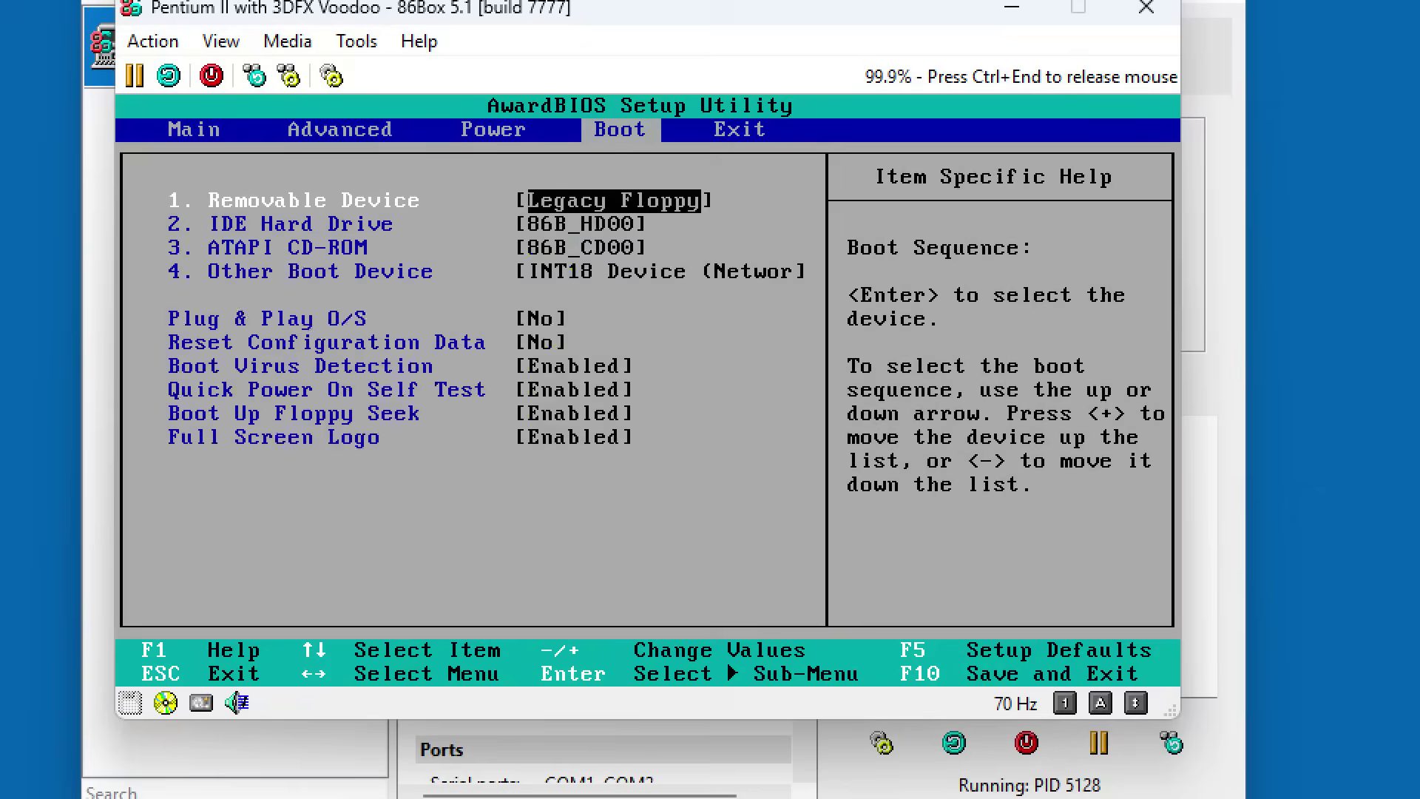
{"action": "key", "text": "Down"}
{"action": "key", "text": "Down"}
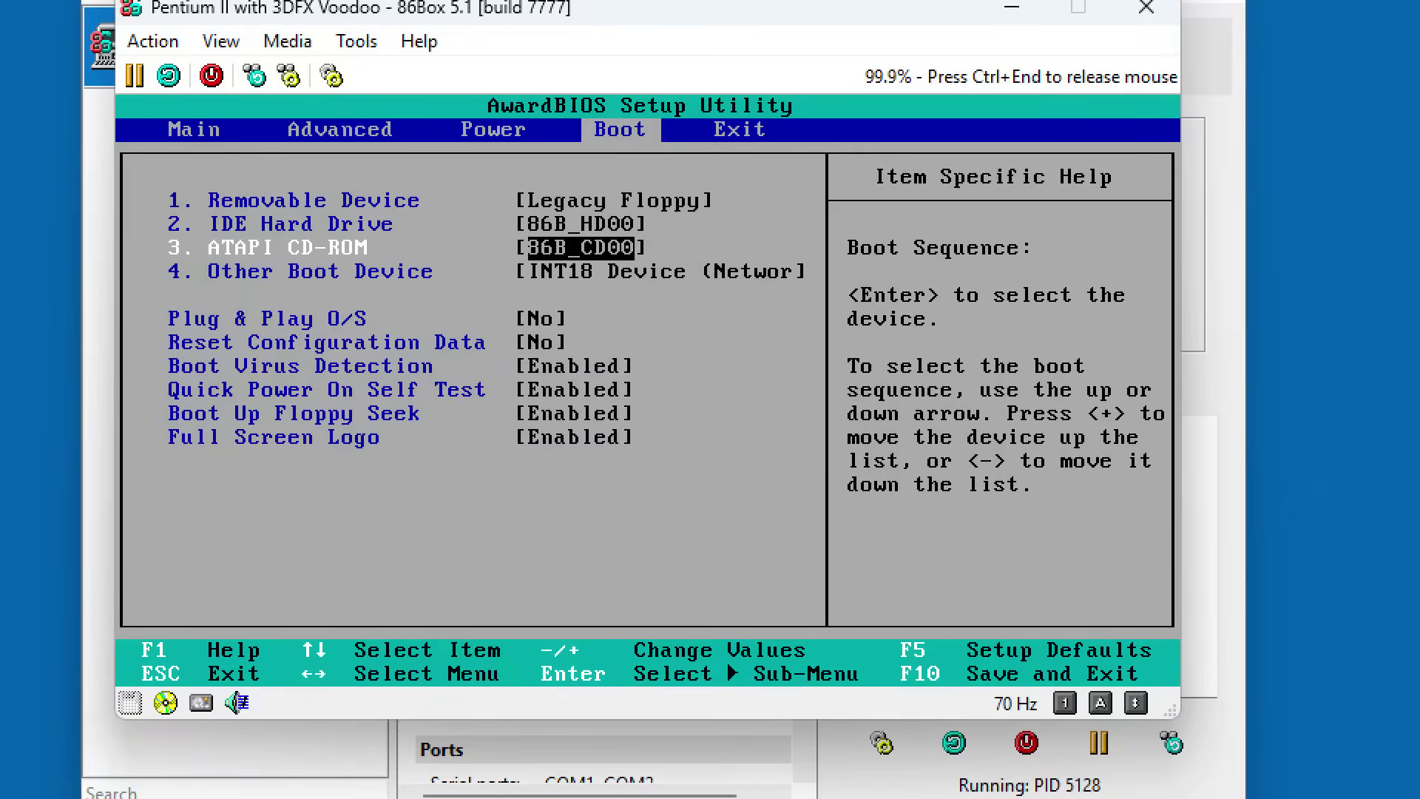
{"action": "key", "text": "plus"}
{"action": "key", "text": "plus"}
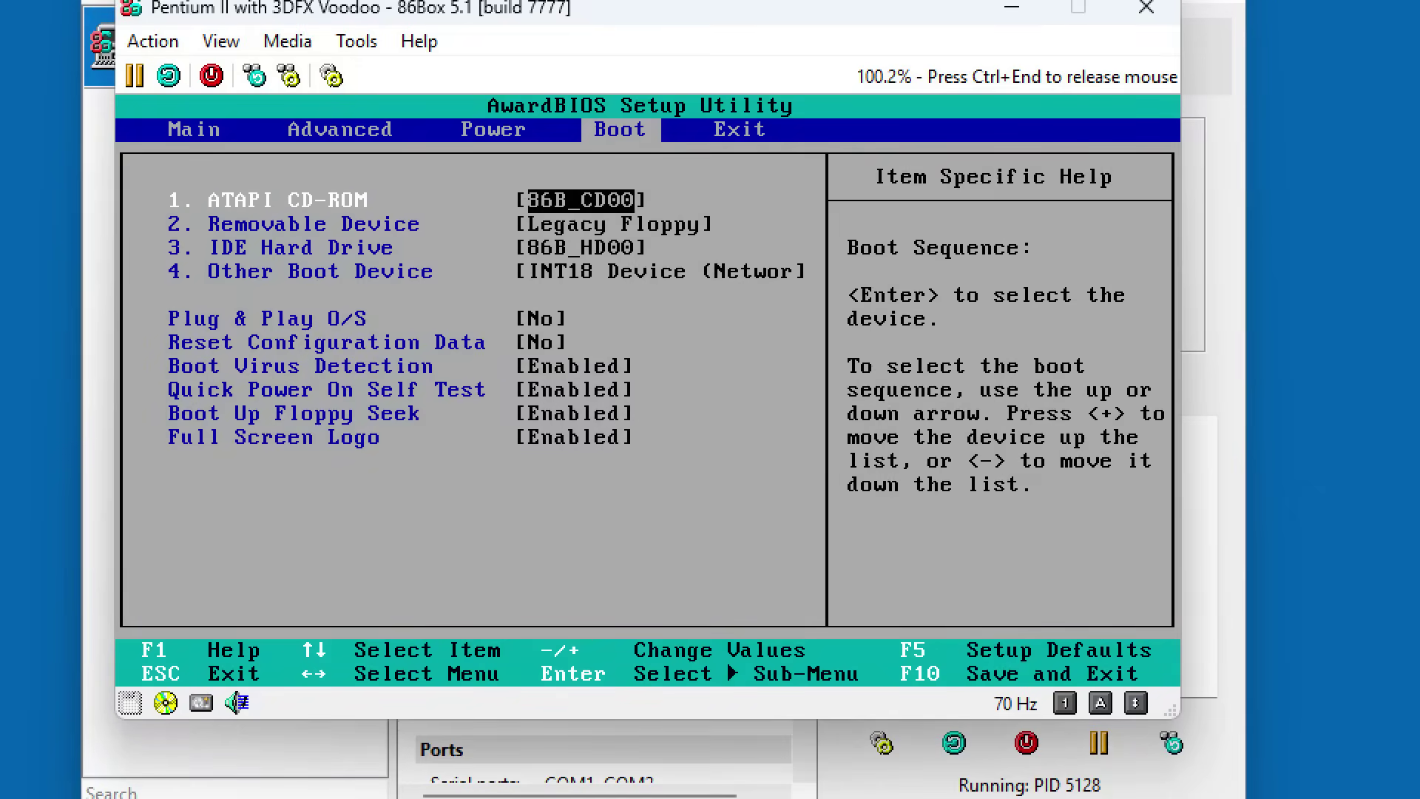
{"action": "key", "text": "Down"}
{"action": "key", "text": "Down"}
{"action": "key", "text": "plus"}
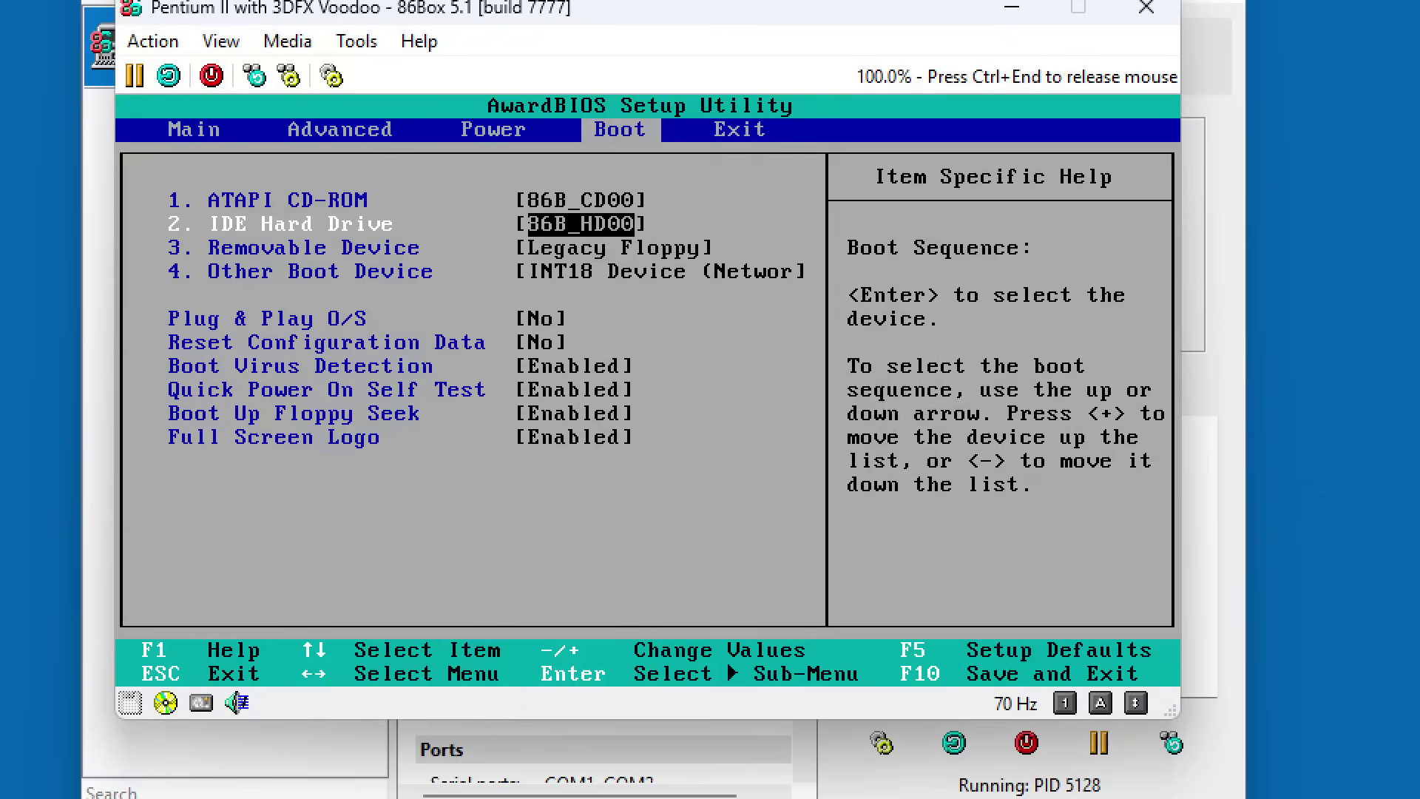
{"action": "key", "text": "F10"}
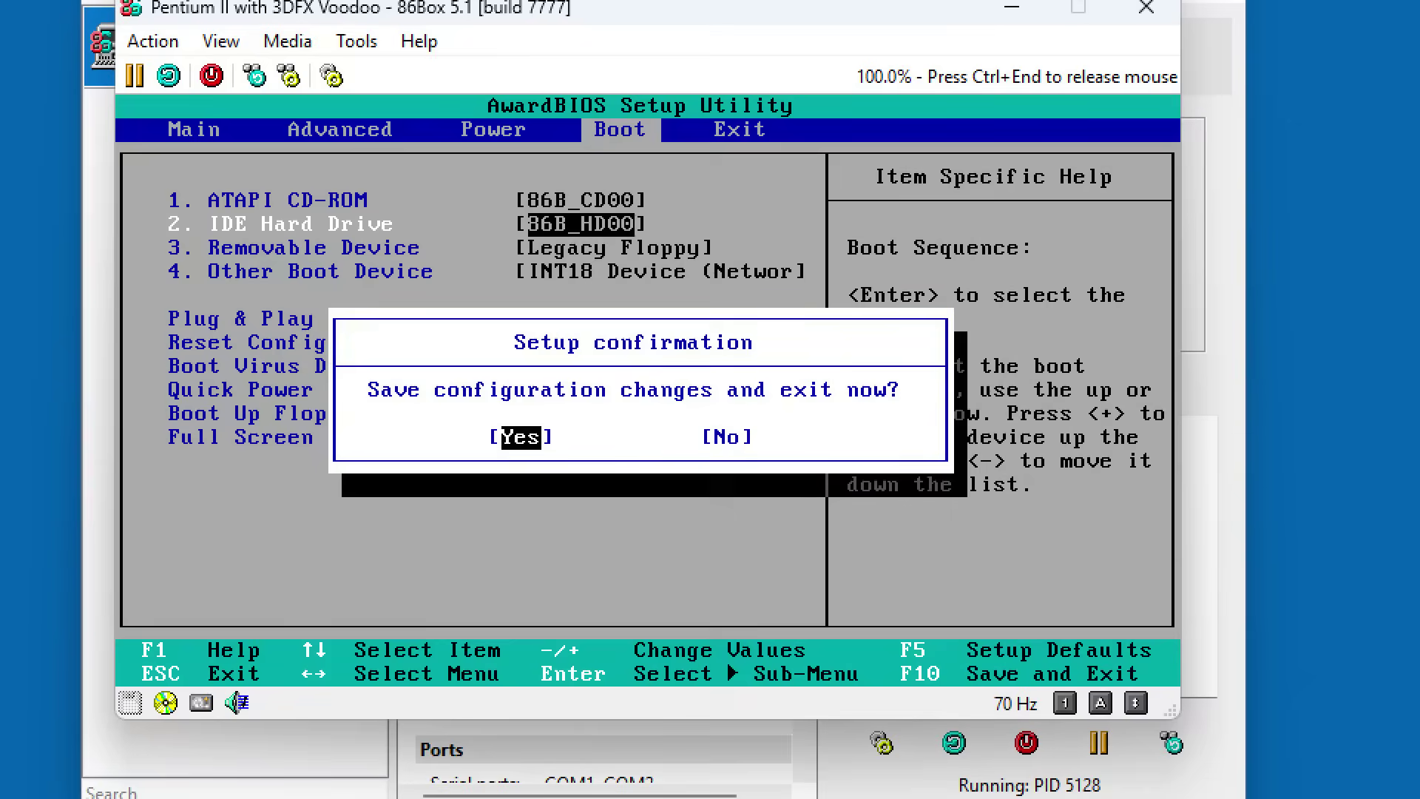
{"action": "key", "text": "Return"}
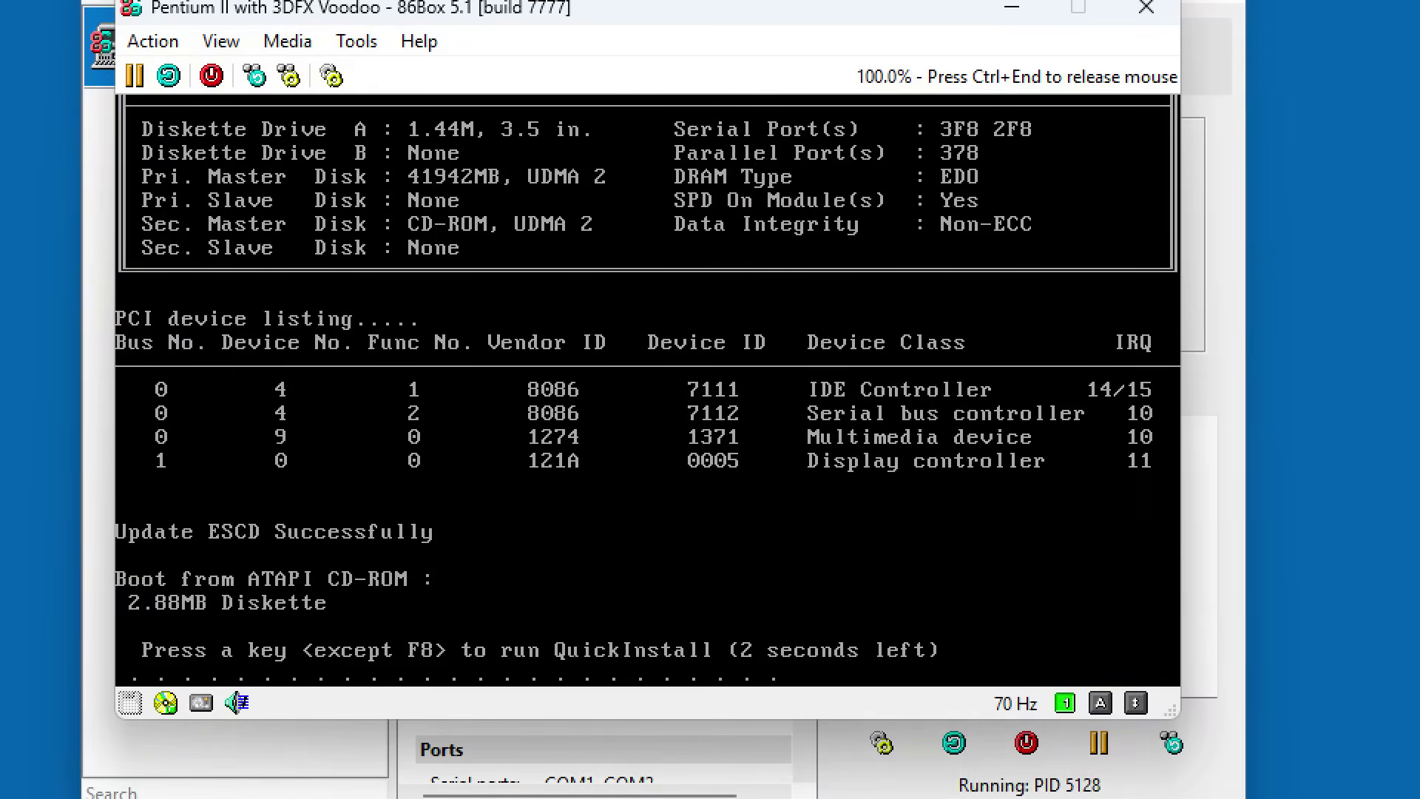
- Run QuickInstall from the CD-ROM and proceed past the disclaimer and welcome message to its main menu
{"action": "key", "text": "Return"}
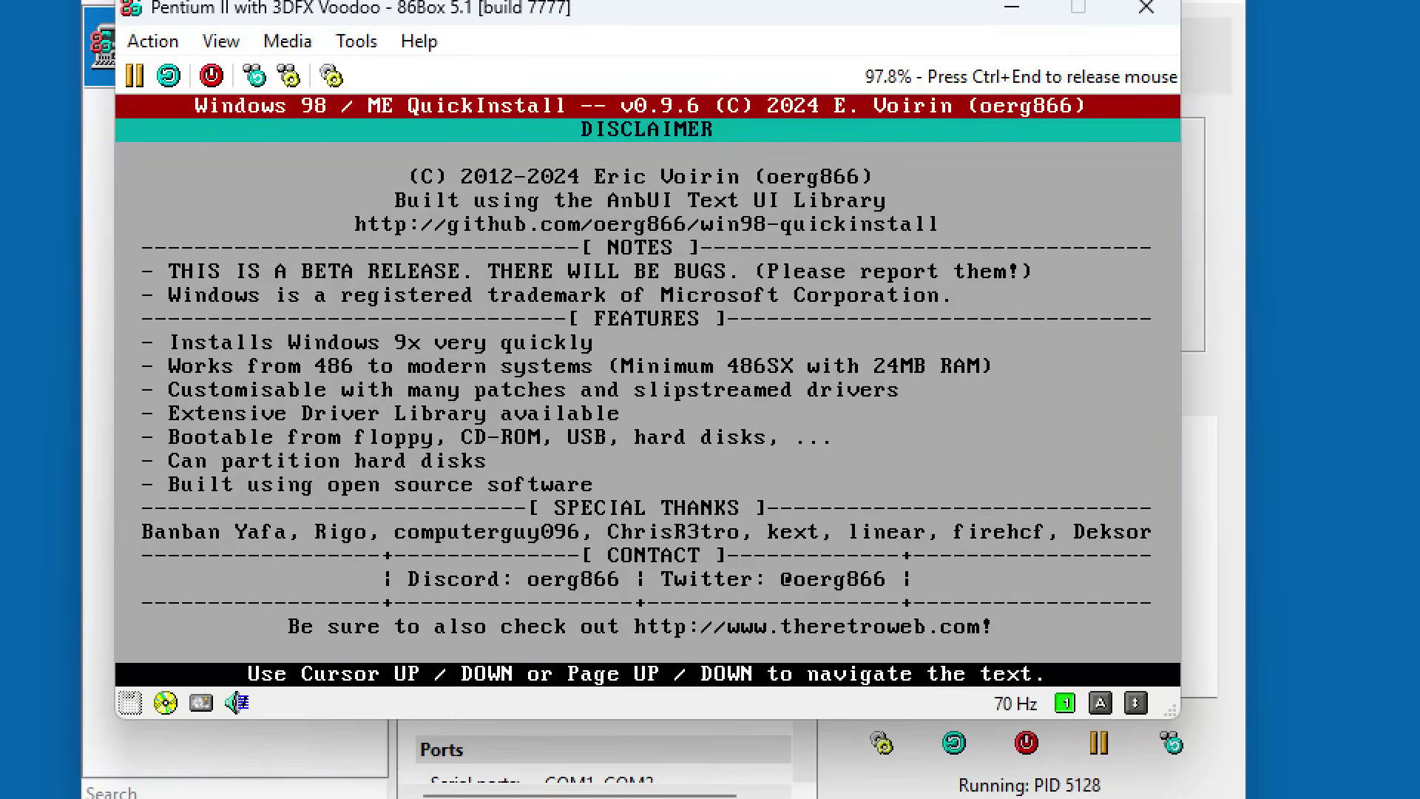
{"action": "key", "text": "Return"}
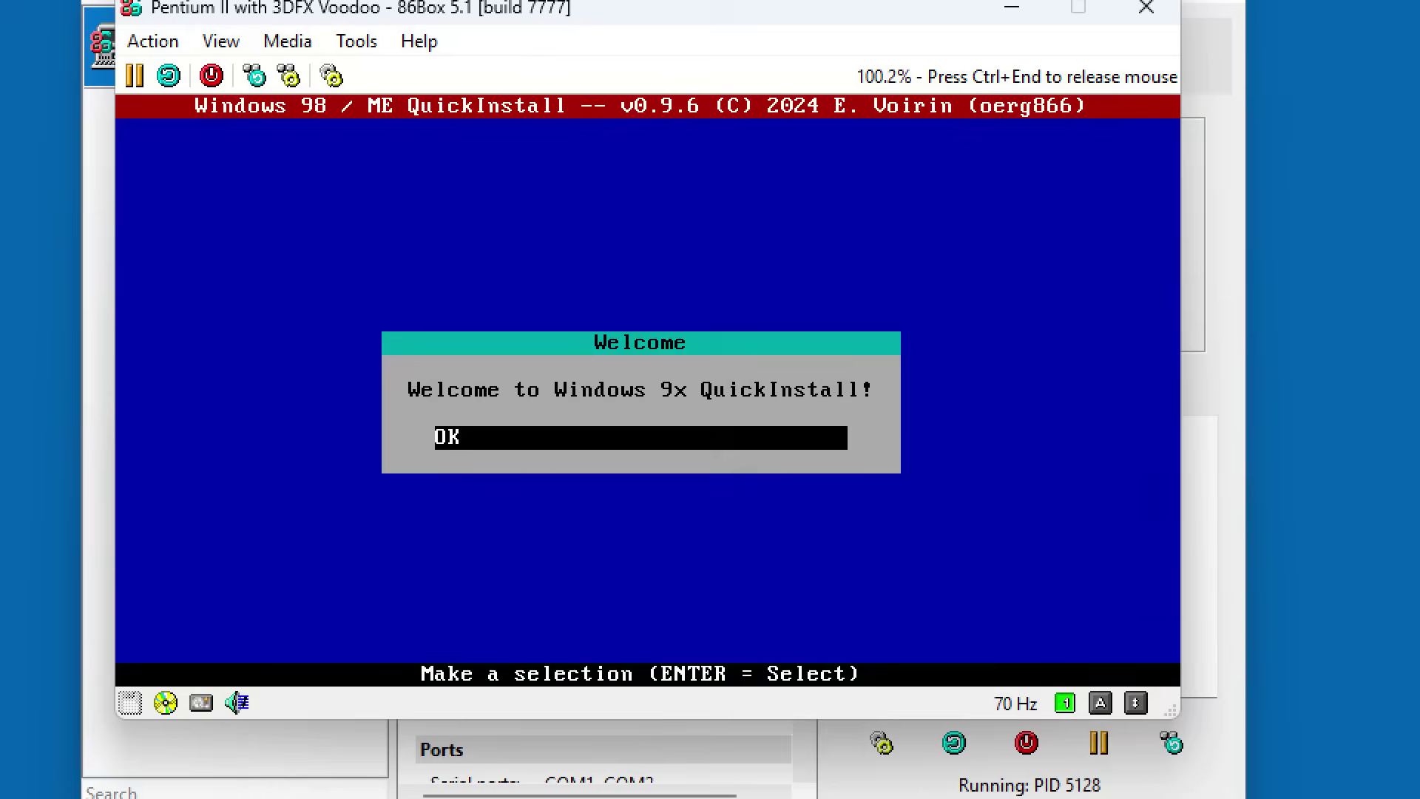
{"action": "key", "text": "Return"}
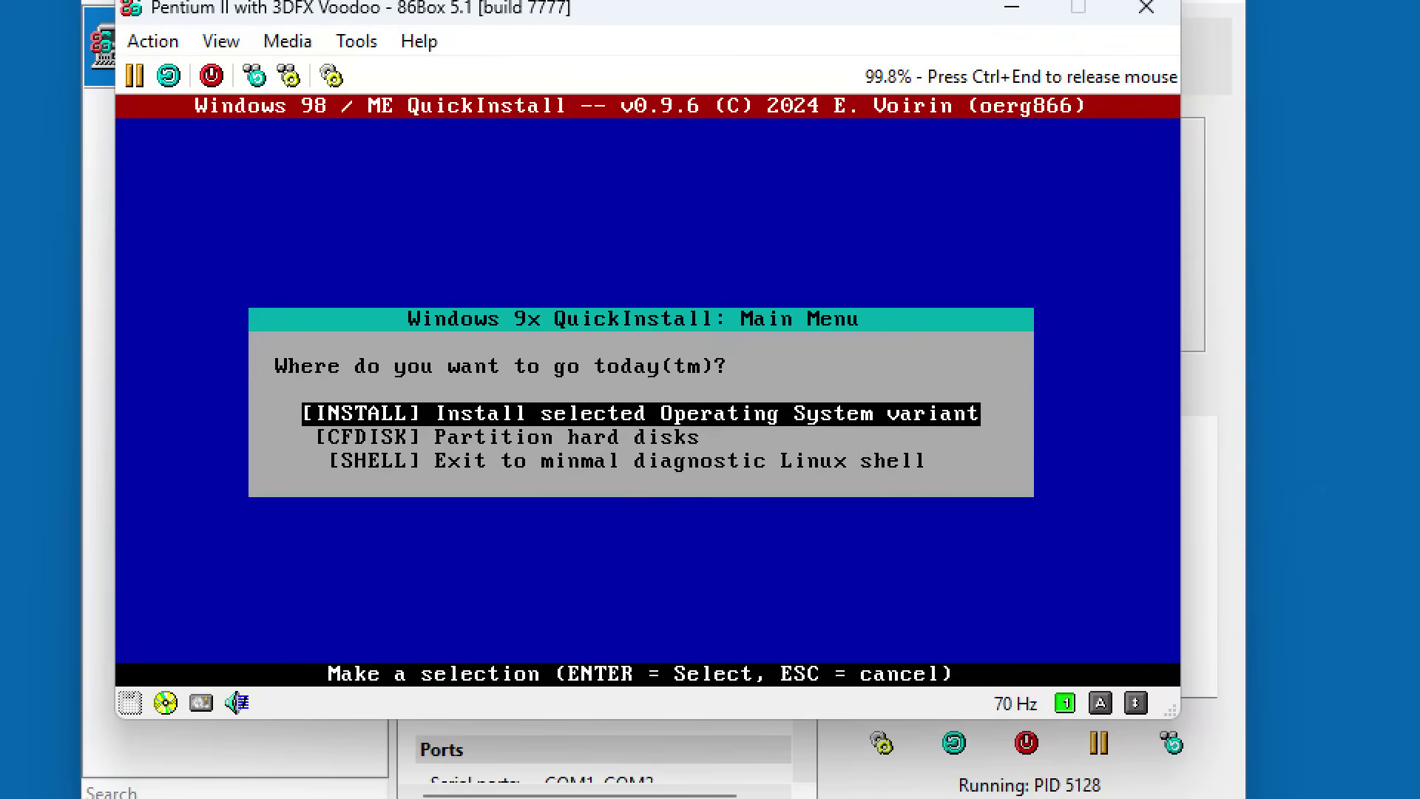
- Start partitioning /dev/sda with a new MBR table and create a primary partition using the full 39.1G of free space
{"action": "key", "text": "Down"}
{"action": "key", "text": "Return"}
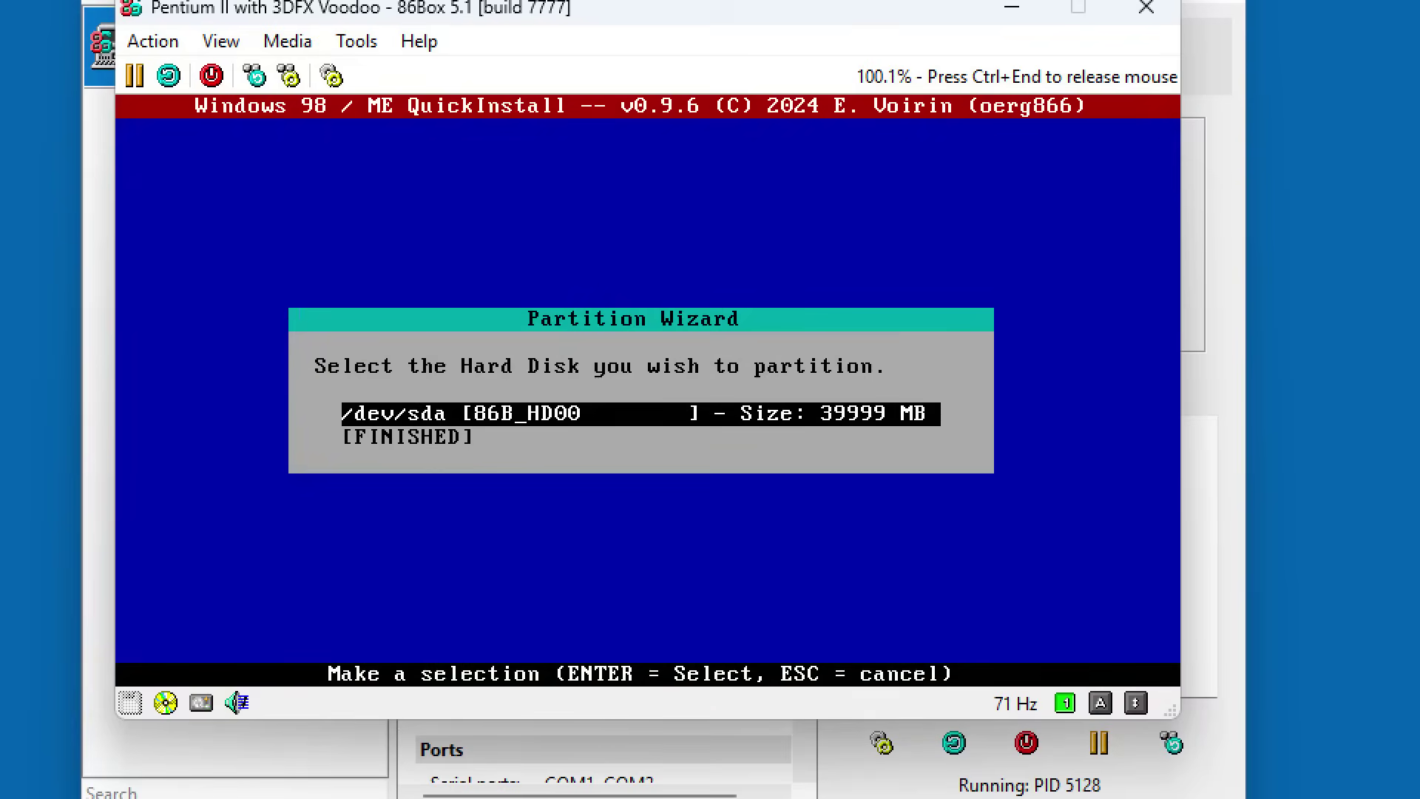
{"action": "key", "text": "Return"}
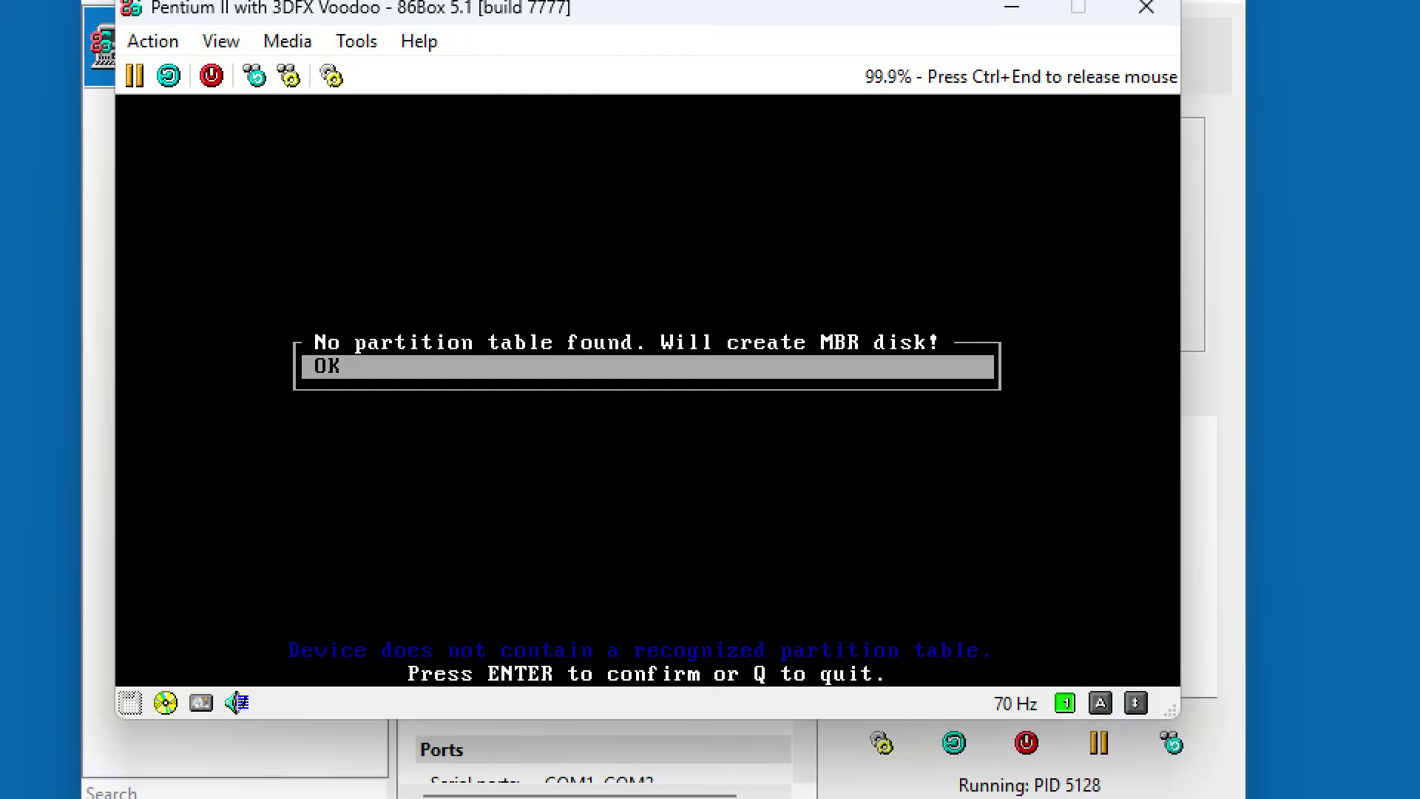
{"action": "key", "text": "Return"}
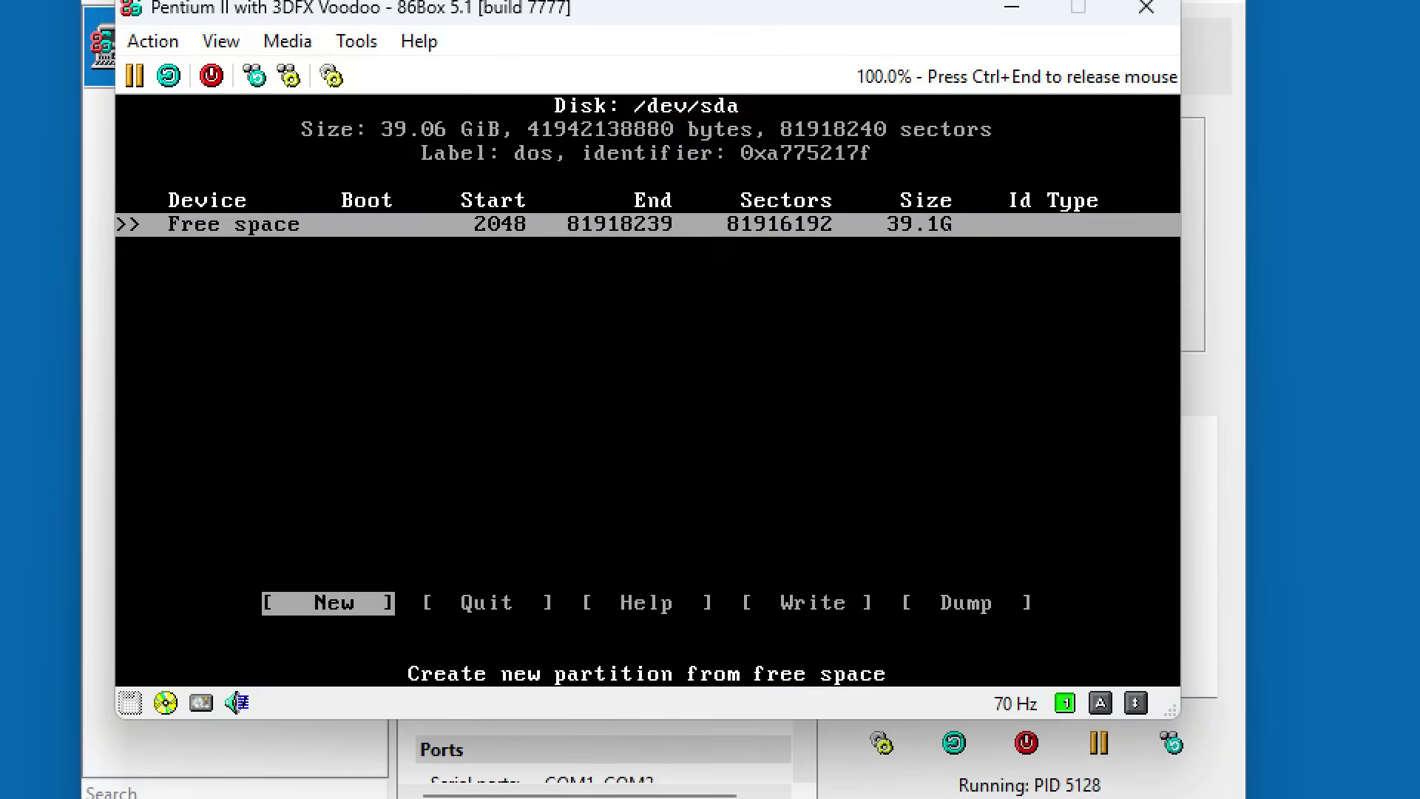
{"action": "key", "text": "Return"}
{"action": "key", "text": "Return"}
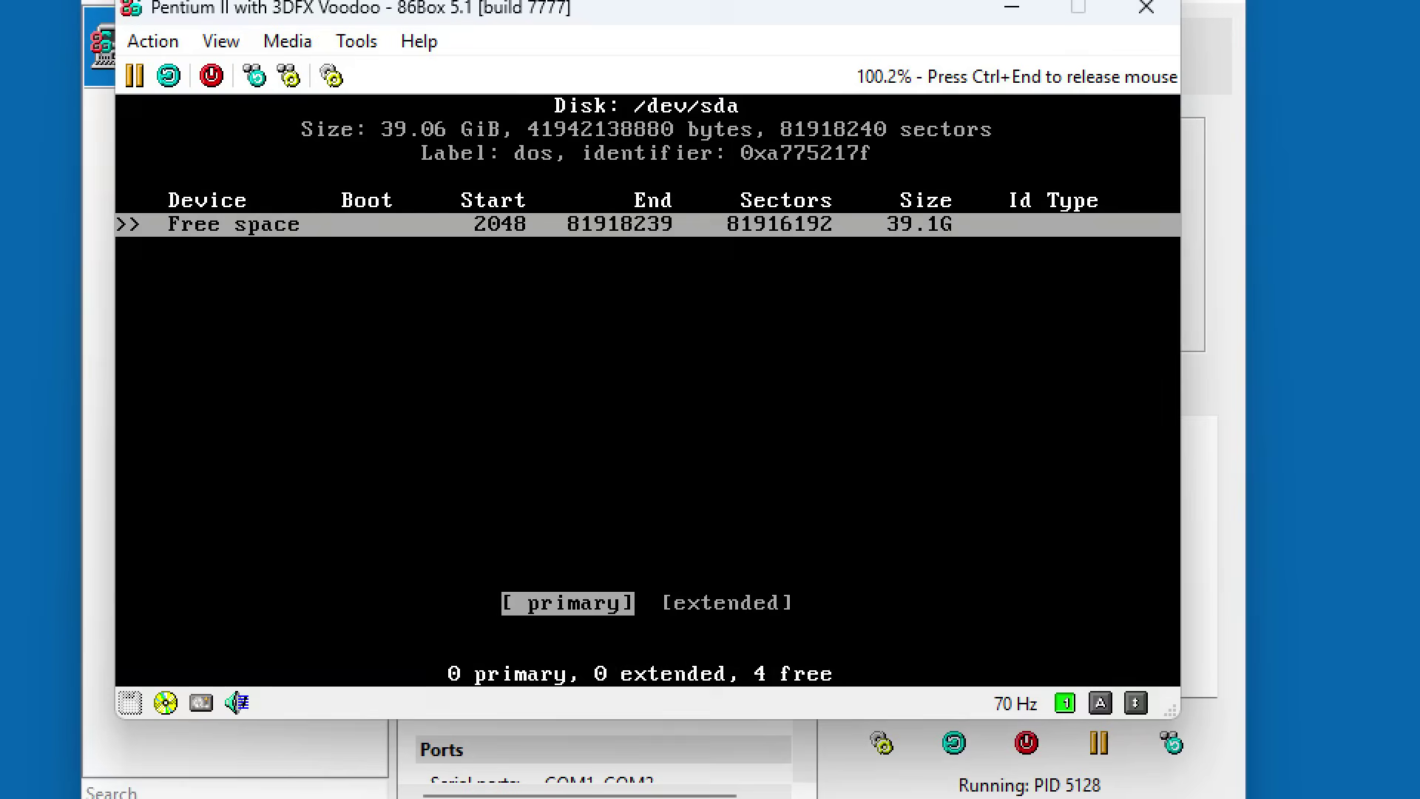
{"action": "key", "text": "Return"}
- Mark the /dev/sda1 partition bootable and write the partition table to disk, confirming with "yes"
{"action": "key", "text": "Left"}
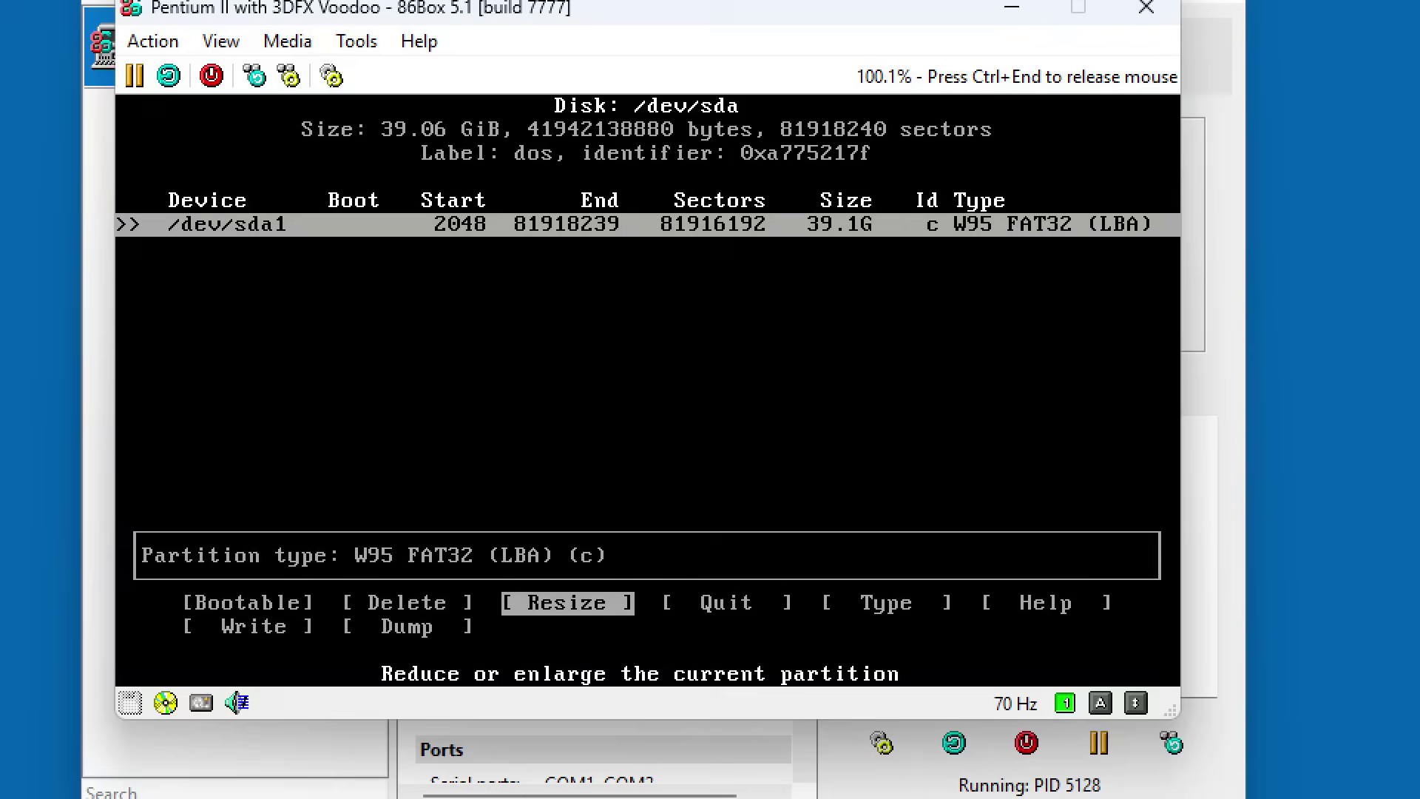
{"action": "key", "text": "Left"}
{"action": "key", "text": "Left"}
{"action": "key", "text": "Return"}
{"action": "key", "text": "Left"}
{"action": "key", "text": "Left"}
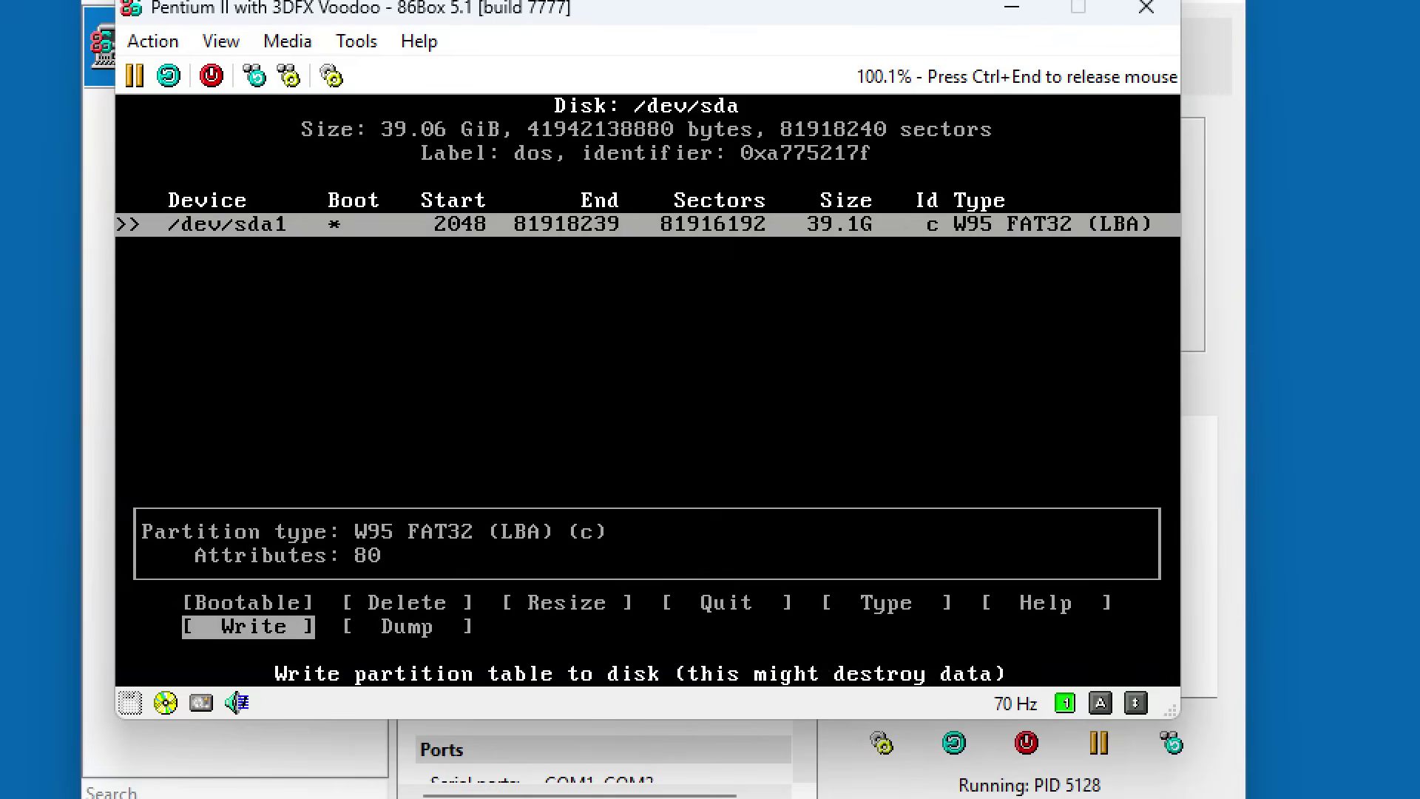
{"action": "key", "text": "Return"}
{"action": "type", "text": "yes"}
{"action": "key", "text": "Return"}
- Quit the partition editor and finish the Partition Wizard
{"action": "key", "text": "Left"}
{"action": "key", "text": "Left"}
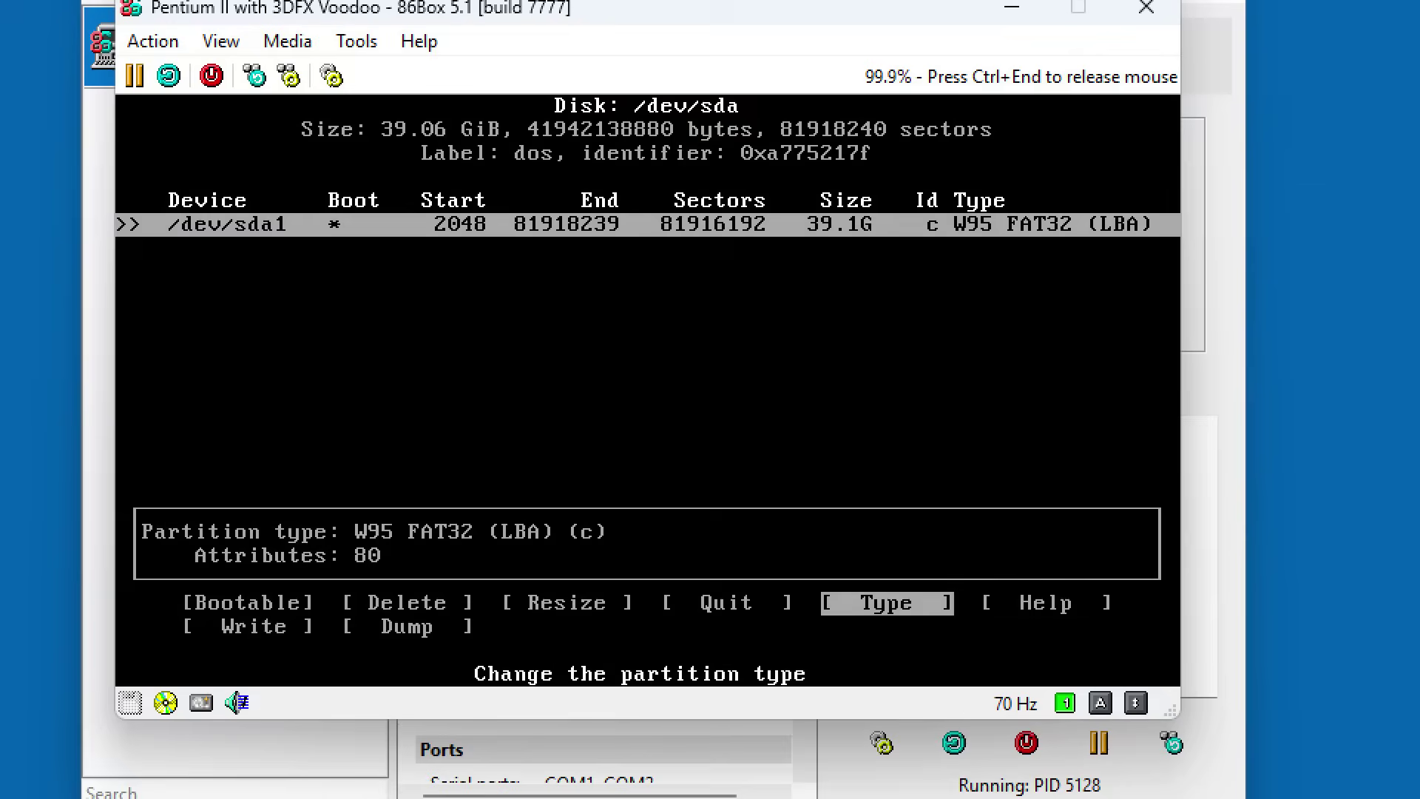
{"action": "key", "text": "Left"}
{"action": "key", "text": "Return"}
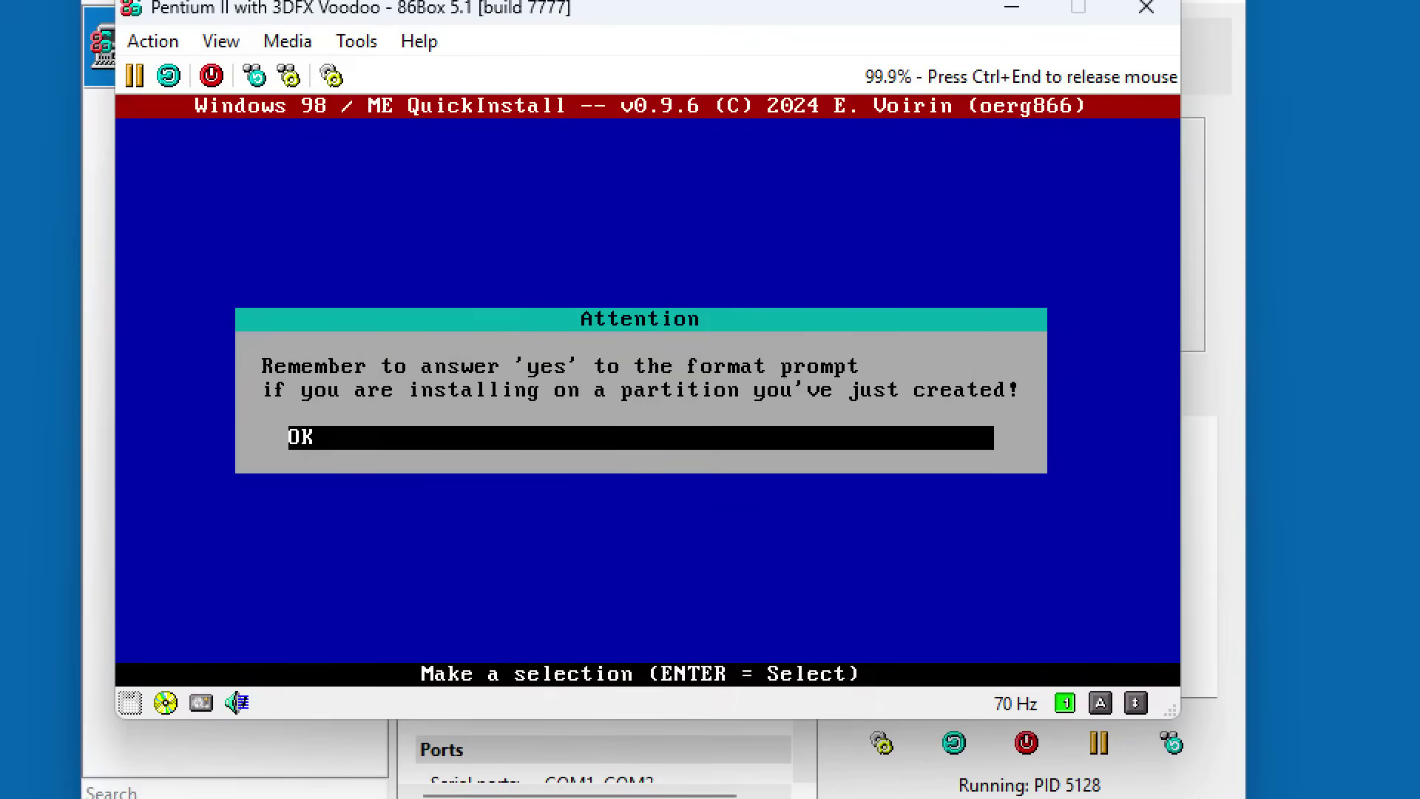
{"action": "key", "text": "Return"}
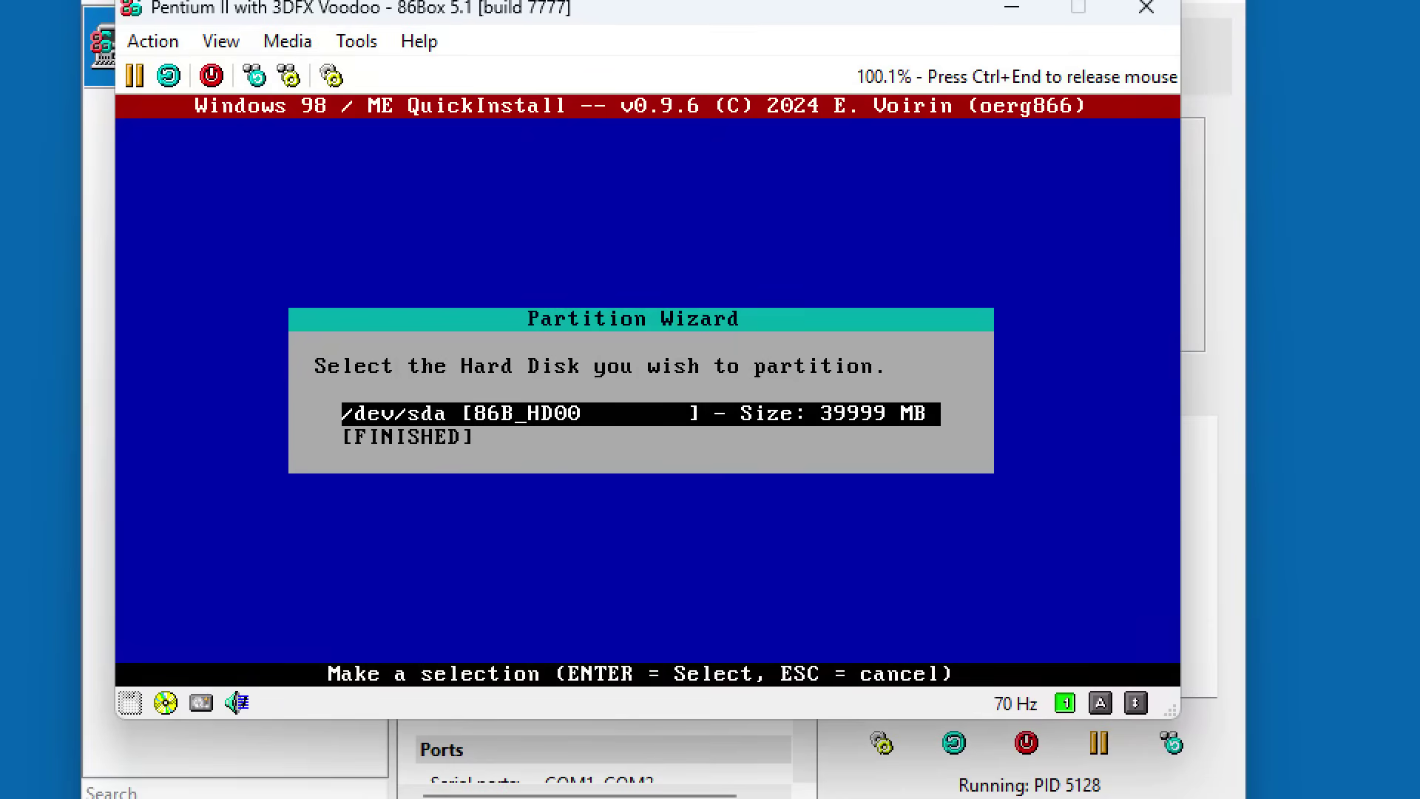
{"action": "key", "text": "Down"}
{"action": "key", "text": "Return"}
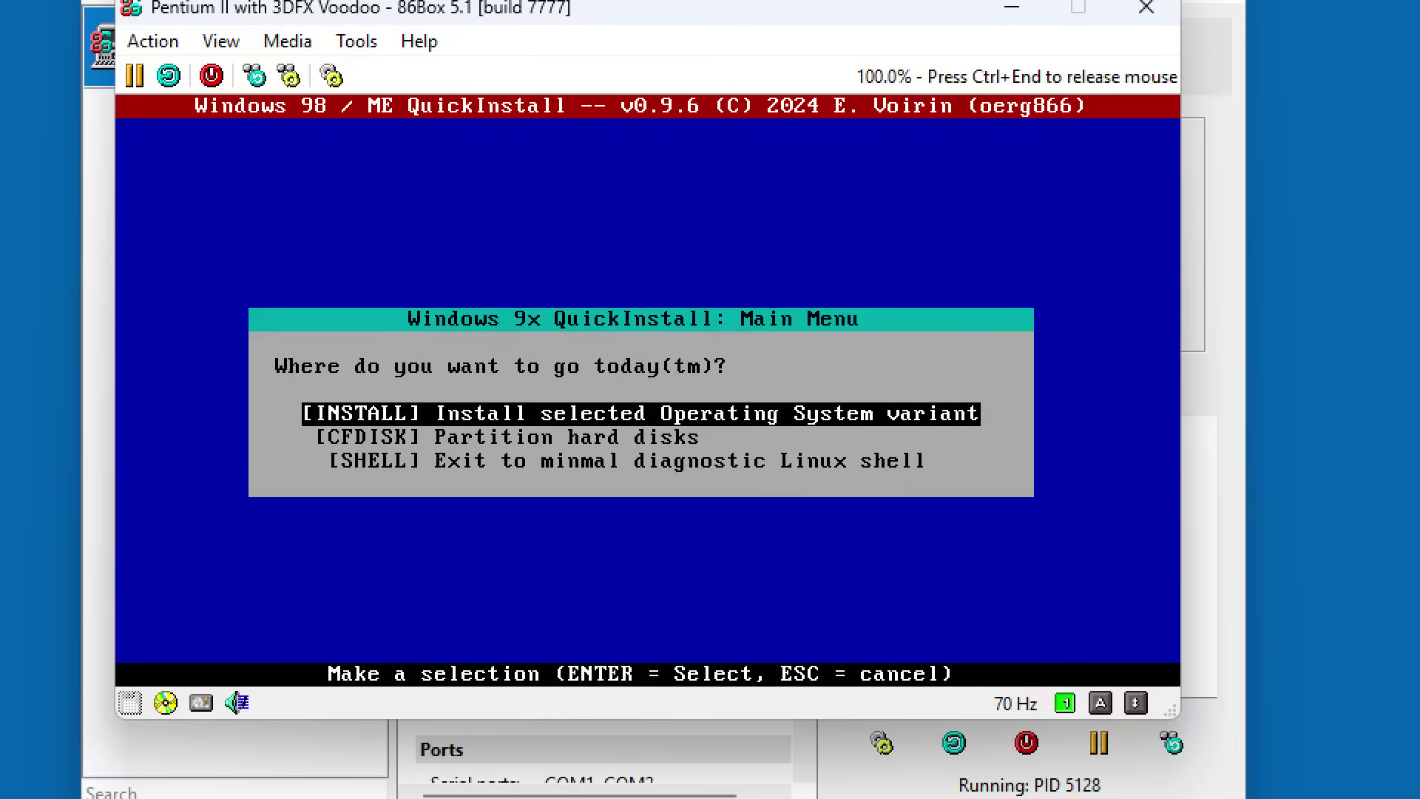
- Install Windows on /dev/sda1 with formatting, MBR overwrite and the integrated device drivers, and reboot once copying finishes
{"action": "key", "text": "Return"}
{"action": "key", "text": "Return"}
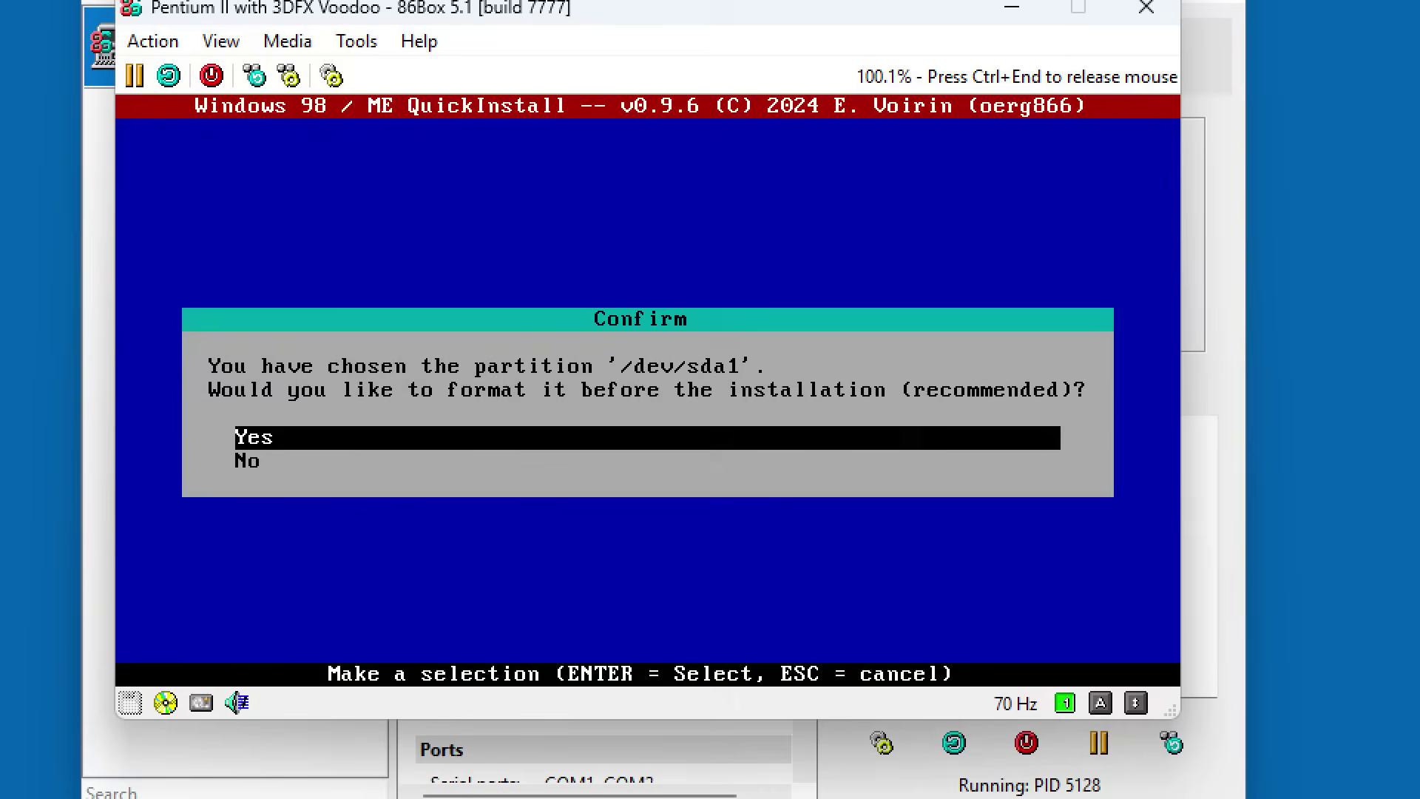
{"action": "key", "text": "Return"}
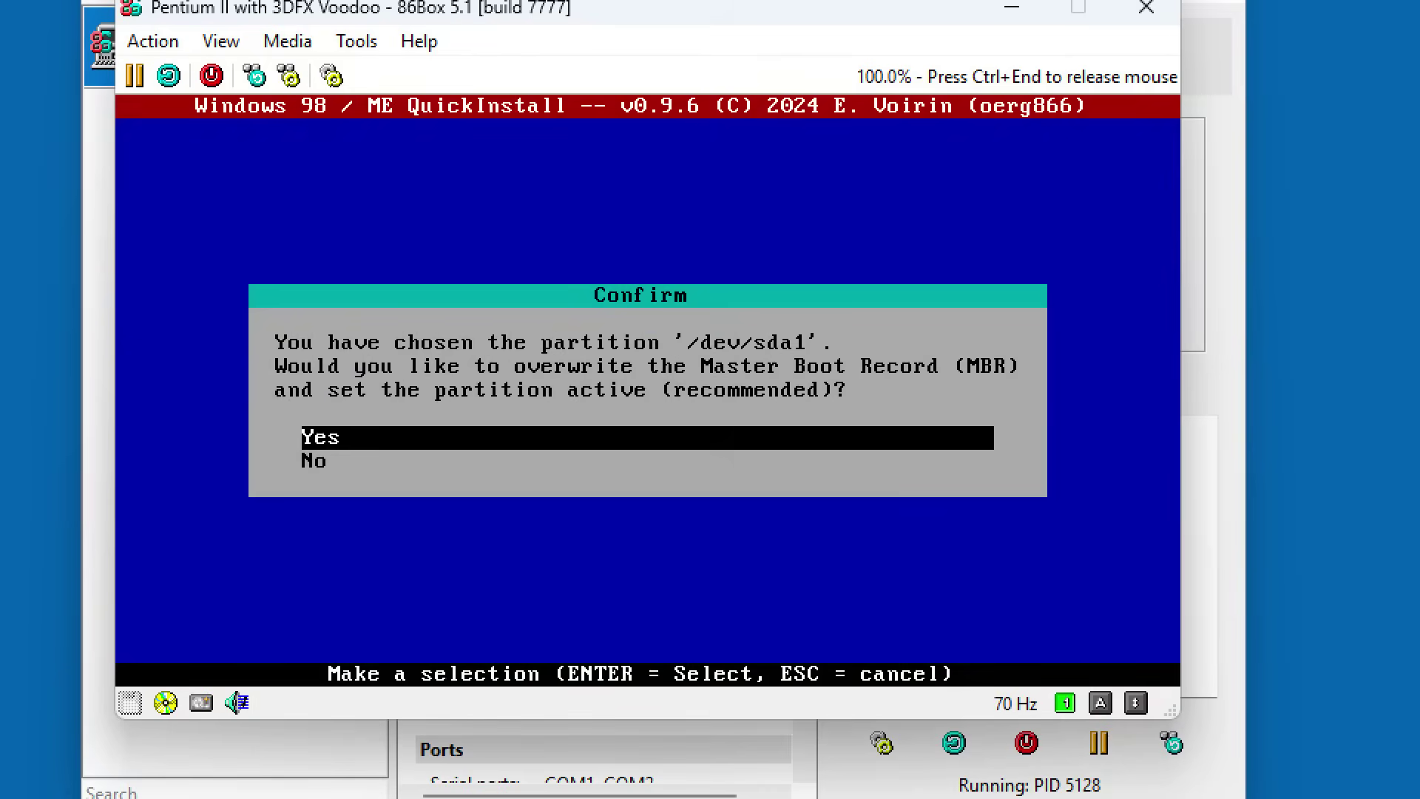
{"action": "key", "text": "Return"}
{"action": "key", "text": "Return"}
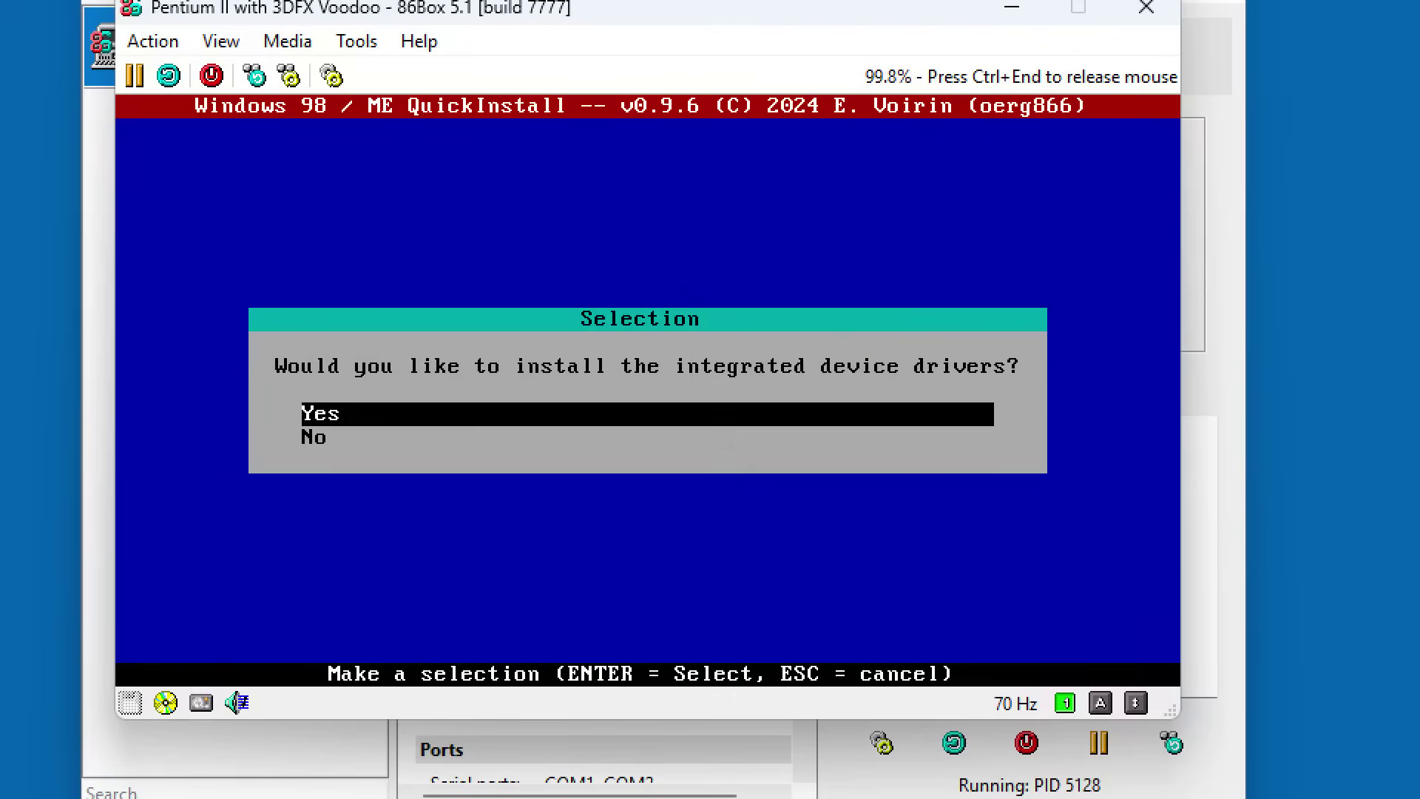
{"action": "key", "text": "Return"}
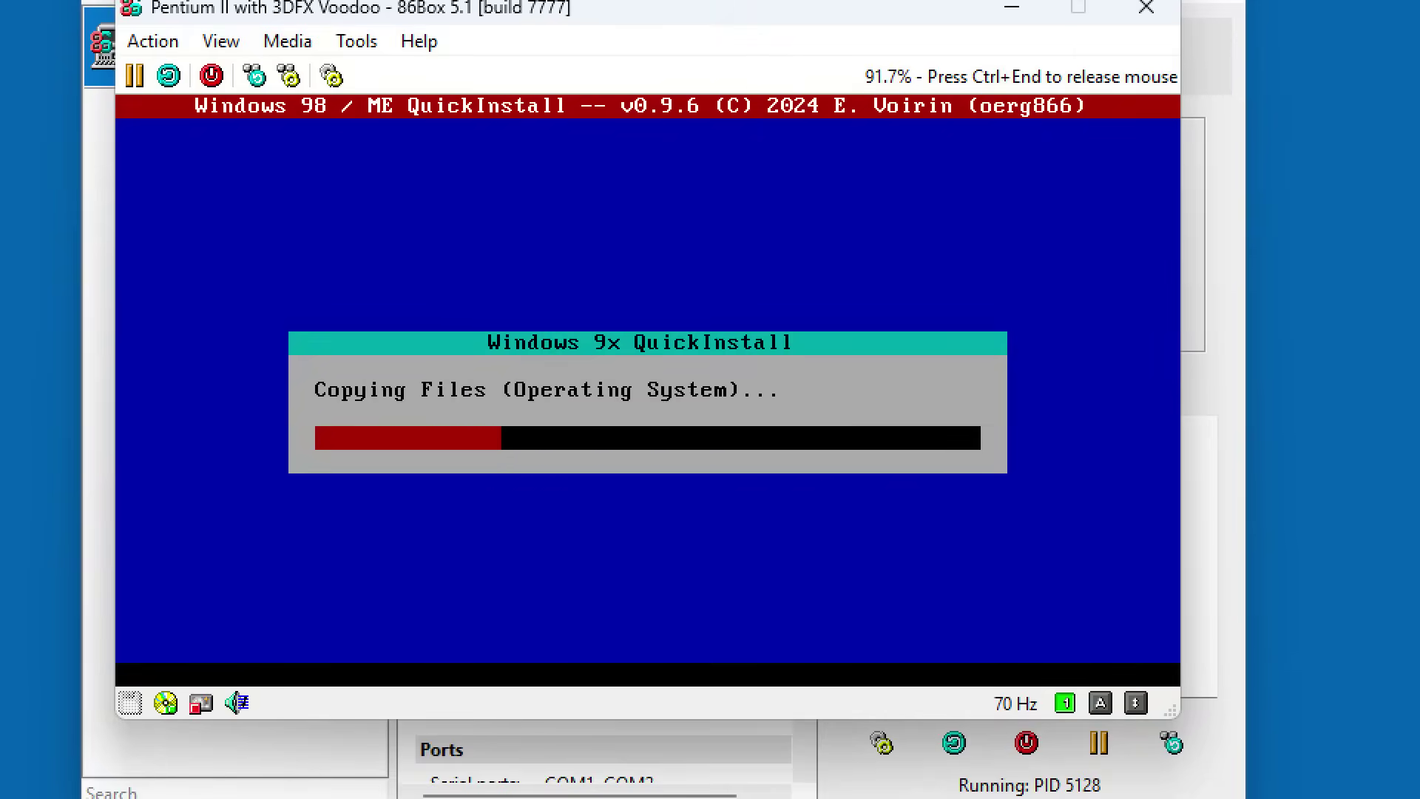
{"action": "key", "text": "Return"}
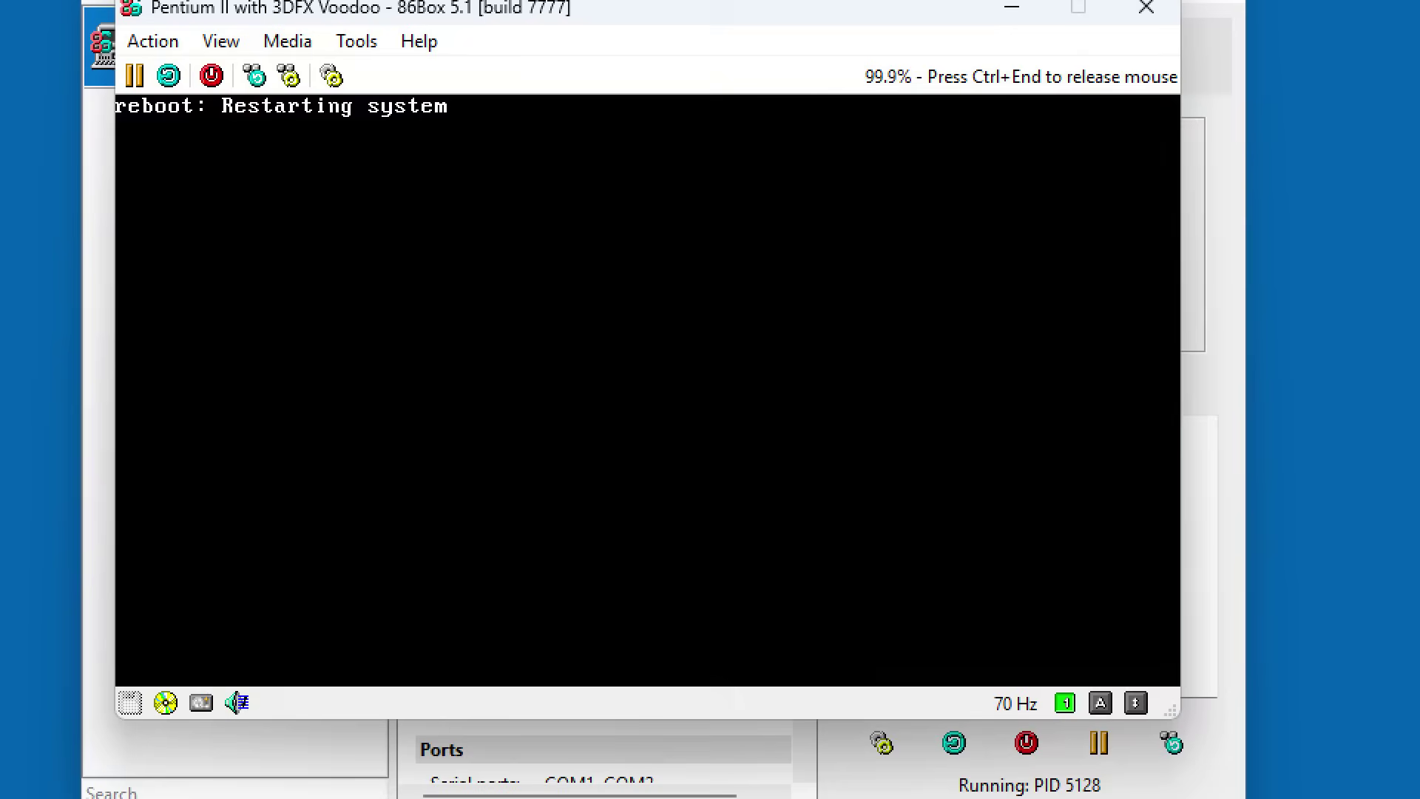
- Release the mouse from the virtual machine and eject win98qi_v0.9.6_stock.iso from the virtual CD-ROM drive
{"action": "key", "text": "ctrl+End"}
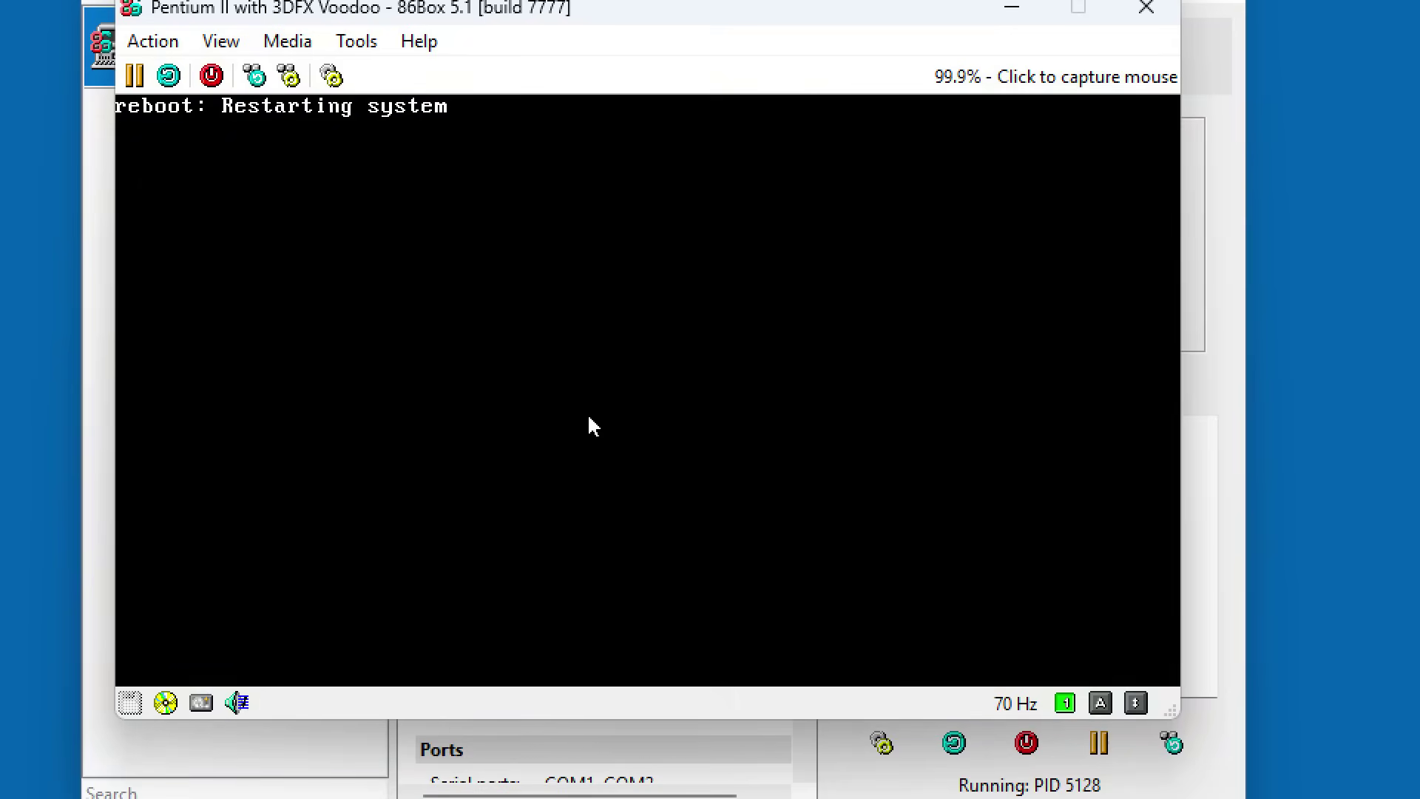
{"action": "left_click", "coordinate": [166, 703]}
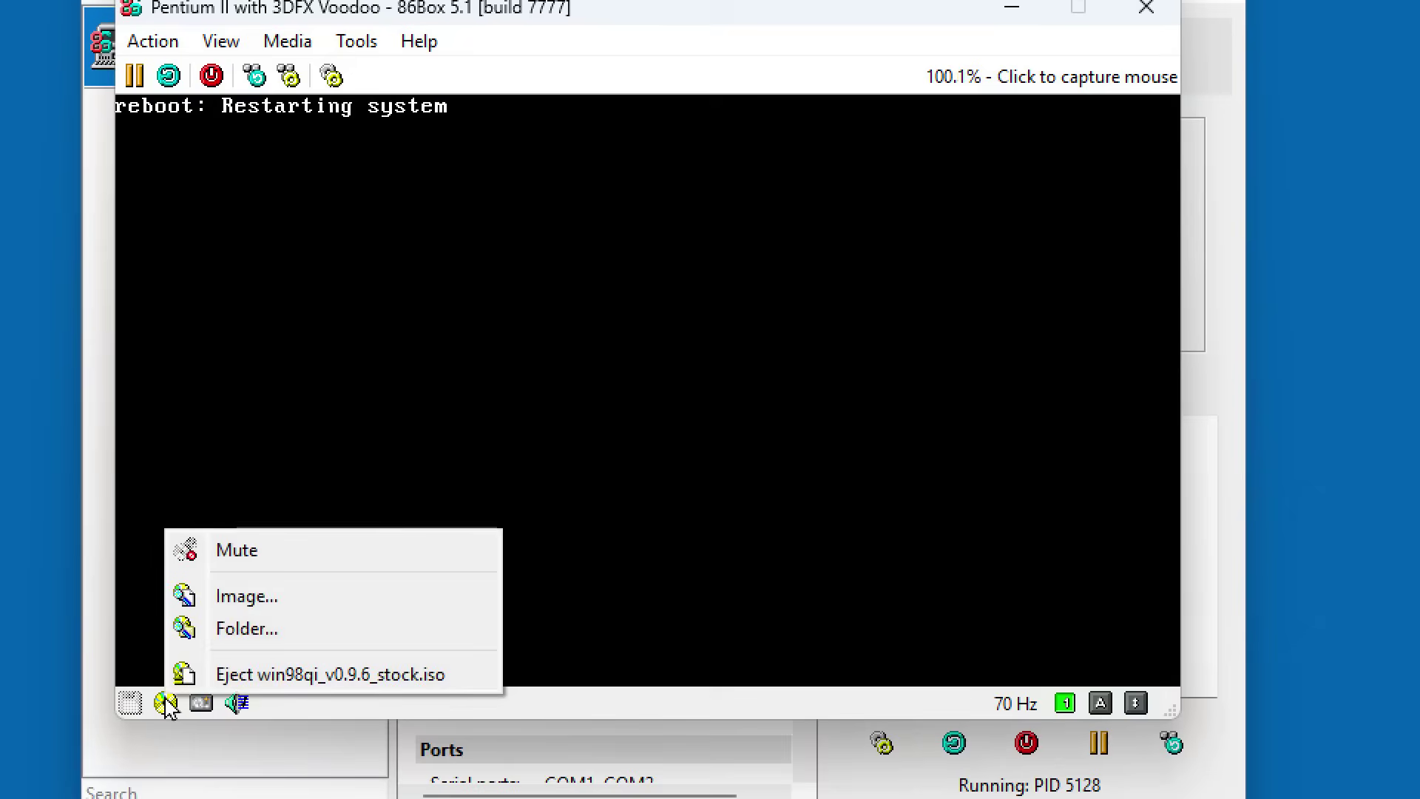
{"action": "left_click", "coordinate": [238, 674]}
{"action": "left_click", "coordinate": [238, 674]}
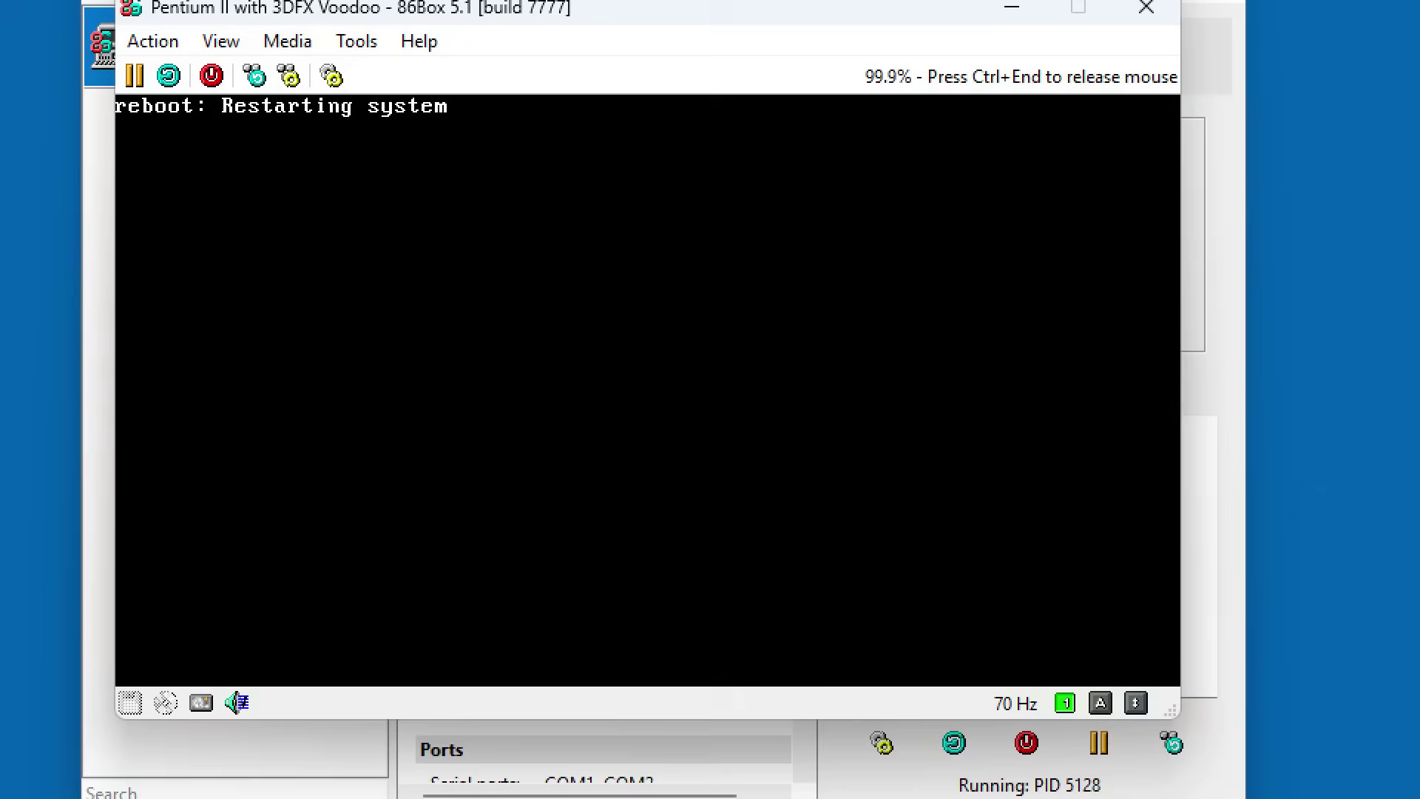
- Hard reset the virtual machine so that it boots Windows 98 from the hard drive
{"action": "key", "text": "ctrl+End"}
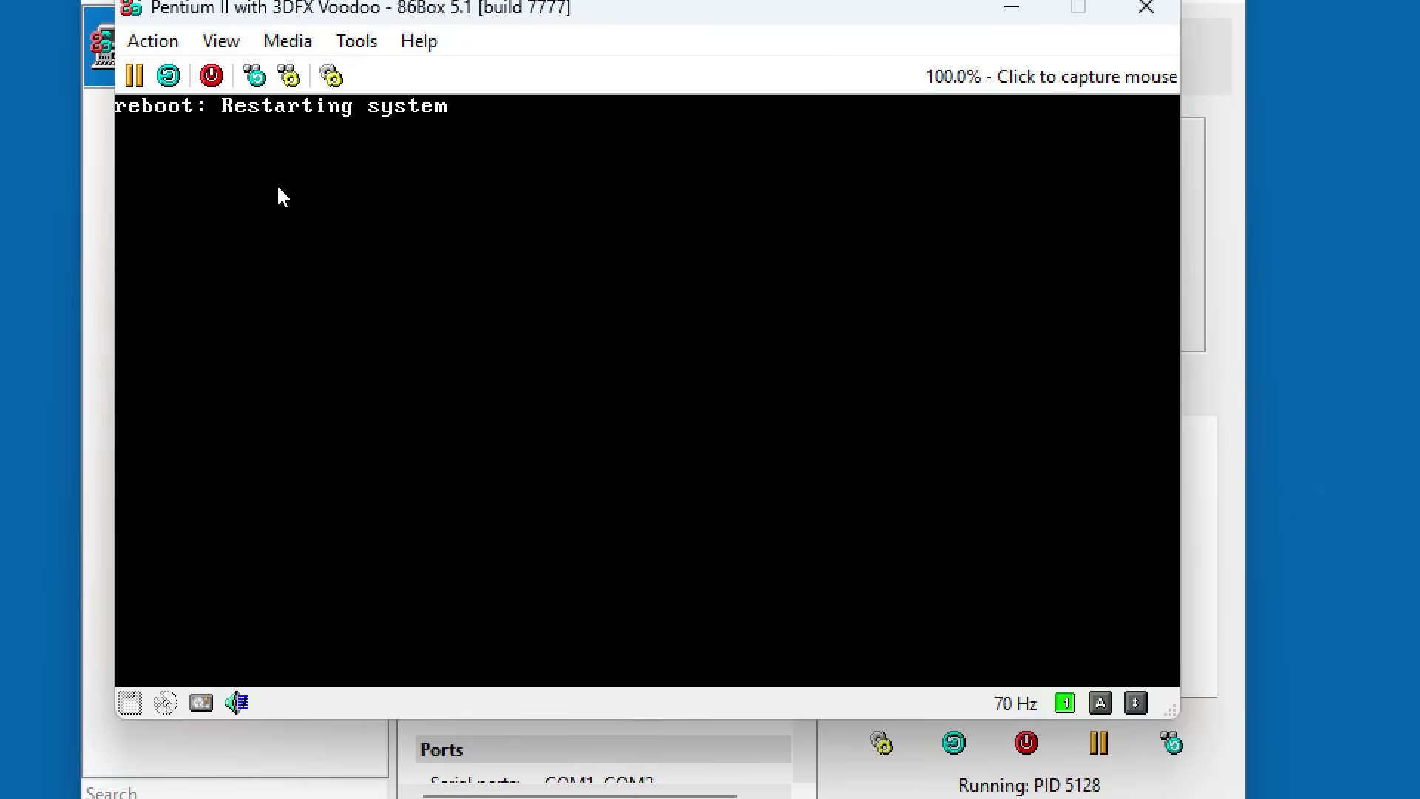
{"action": "left_click", "coordinate": [170, 78]}
{"action": "left_click", "coordinate": [446, 333]}
{"action": "left_click", "coordinate": [732, 394]}
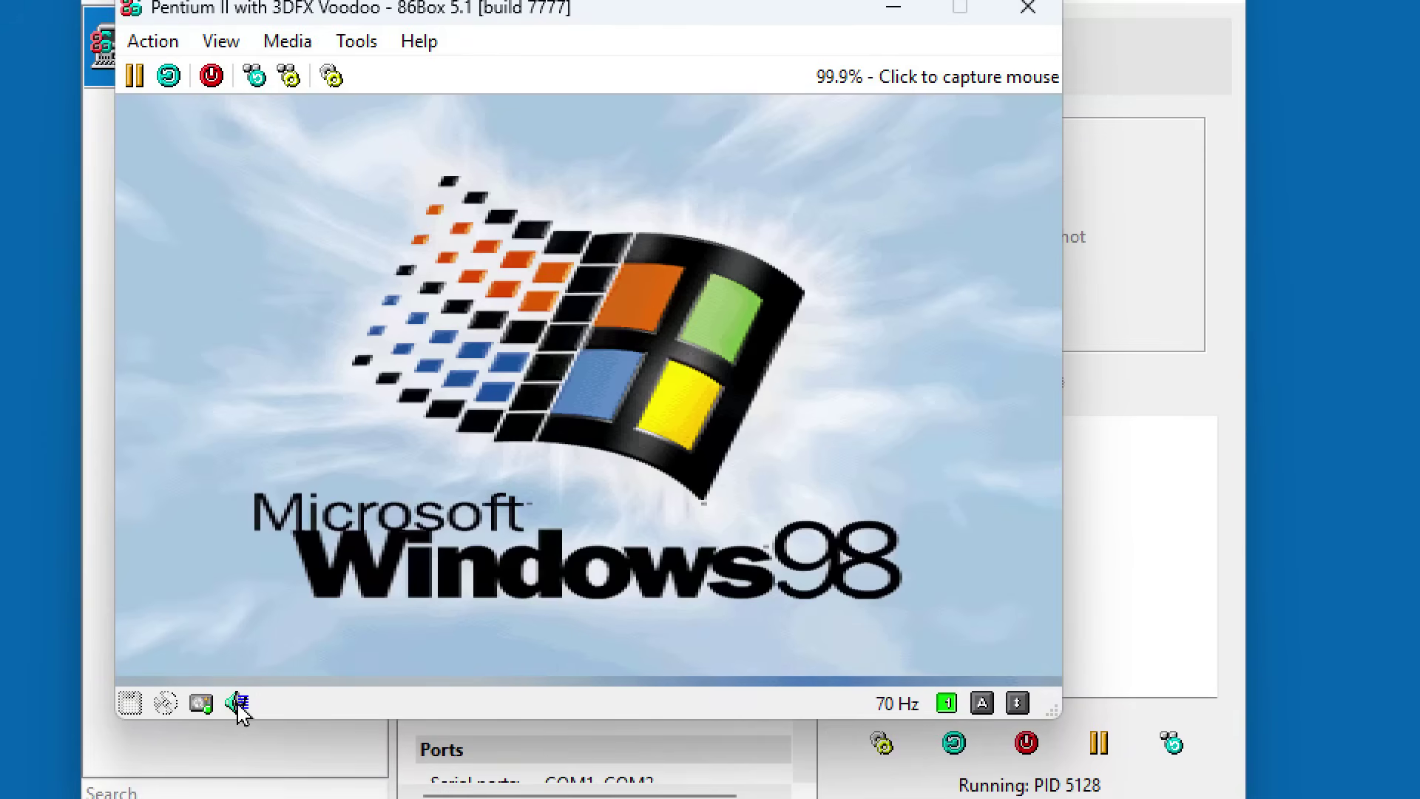
{"action": "left_click", "coordinate": [238, 703]}
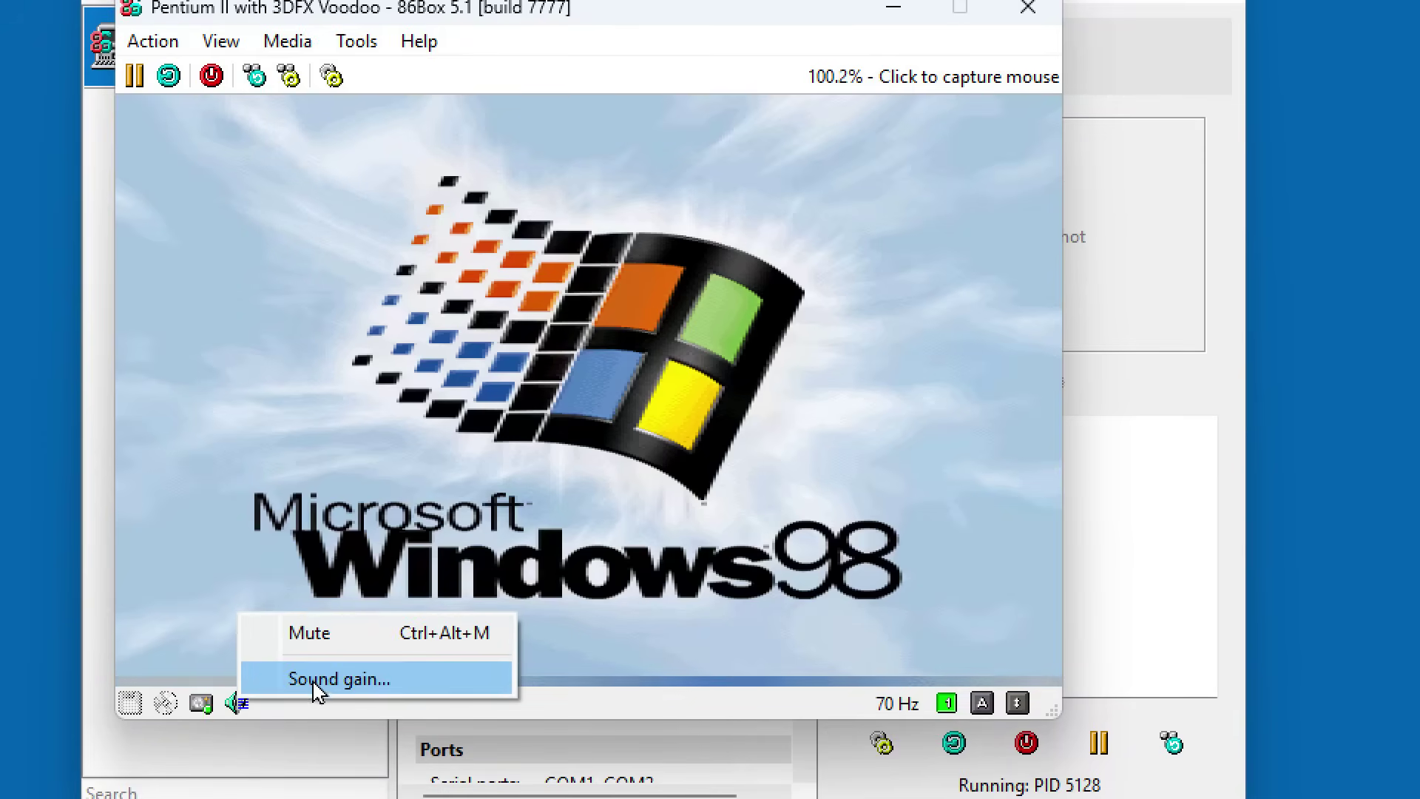
{"action": "left_click", "coordinate": [547, 712]}
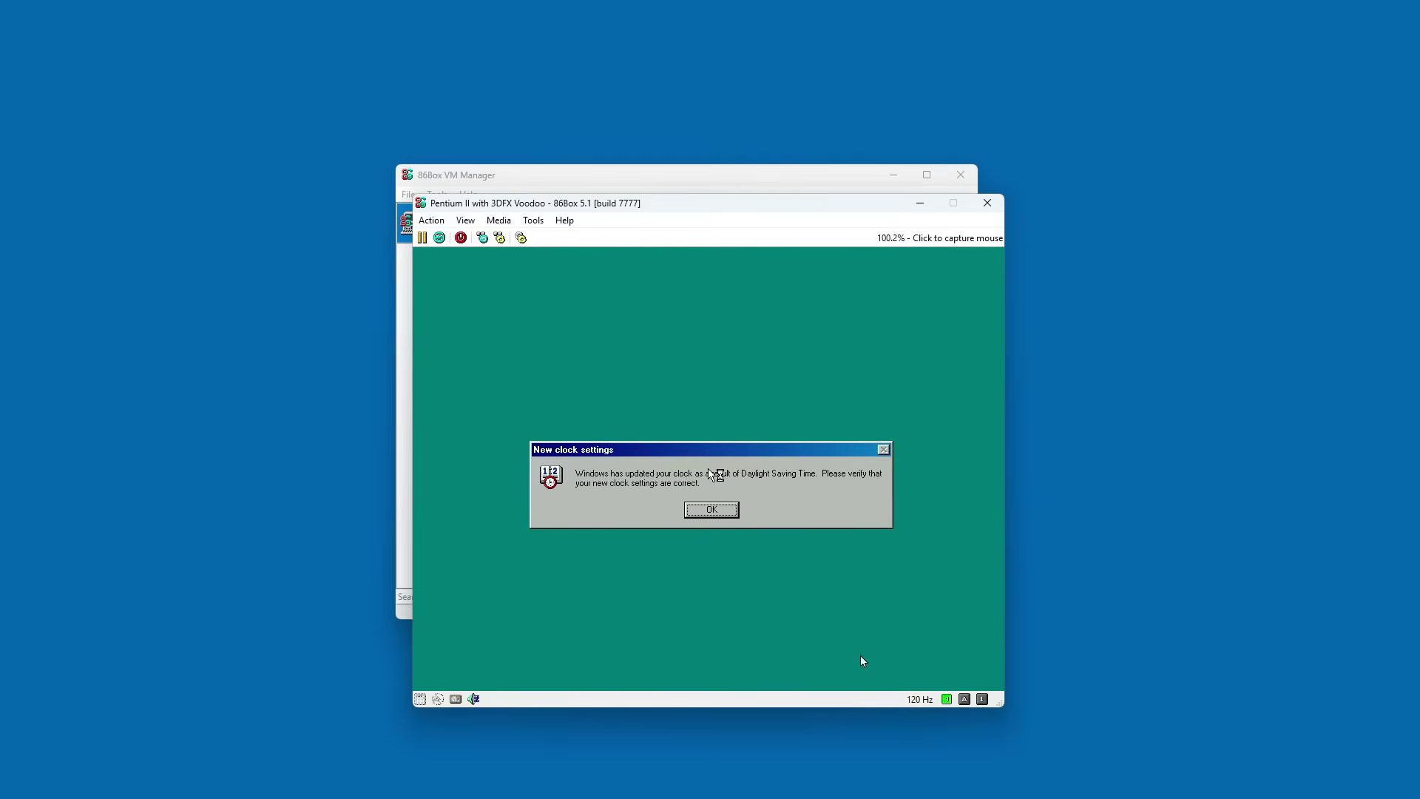
- Dismiss the daylight saving clock notice and accept the current date, time and time zone settings
{"action": "left_click", "coordinate": [710, 470]}
{"action": "left_click", "coordinate": [728, 509]}
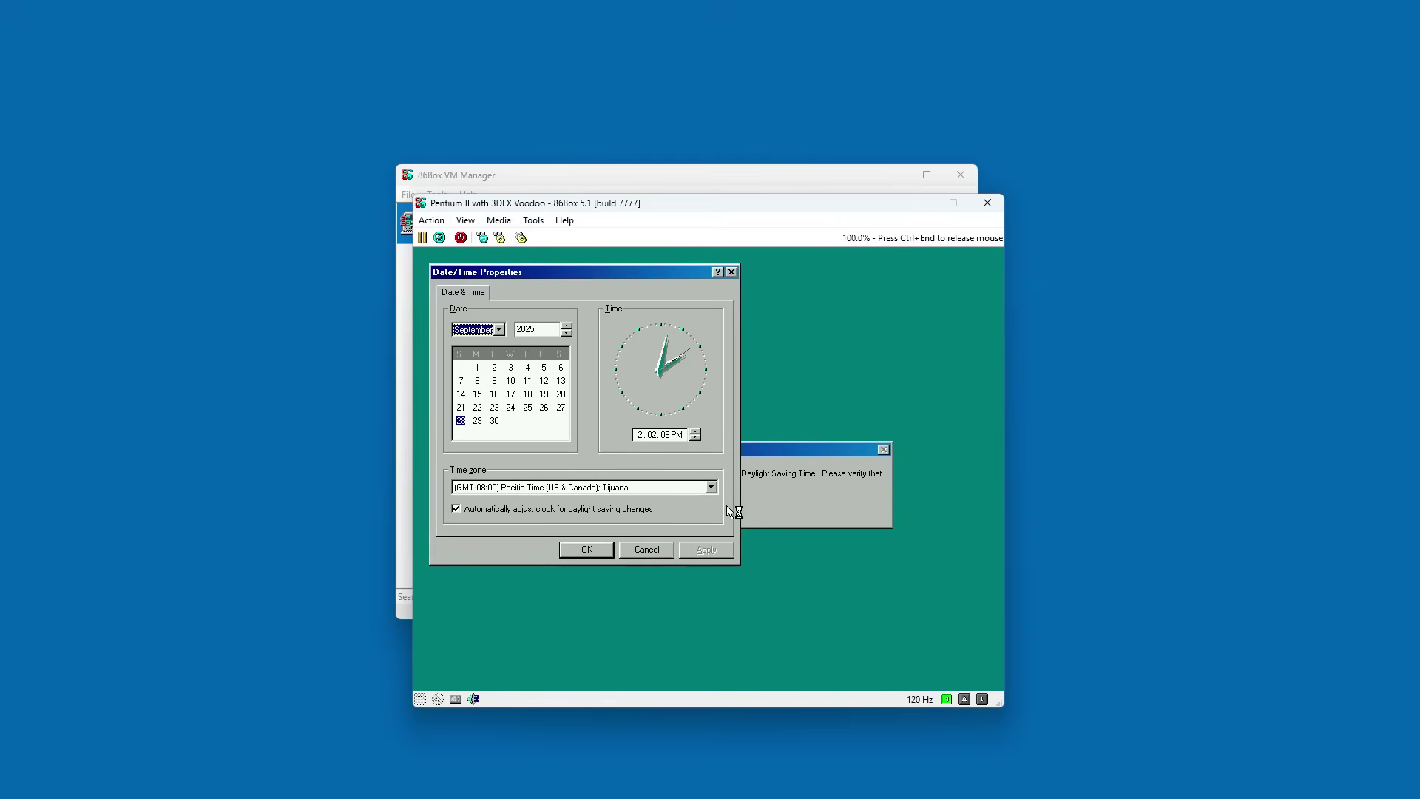
{"action": "left_click", "coordinate": [596, 549]}
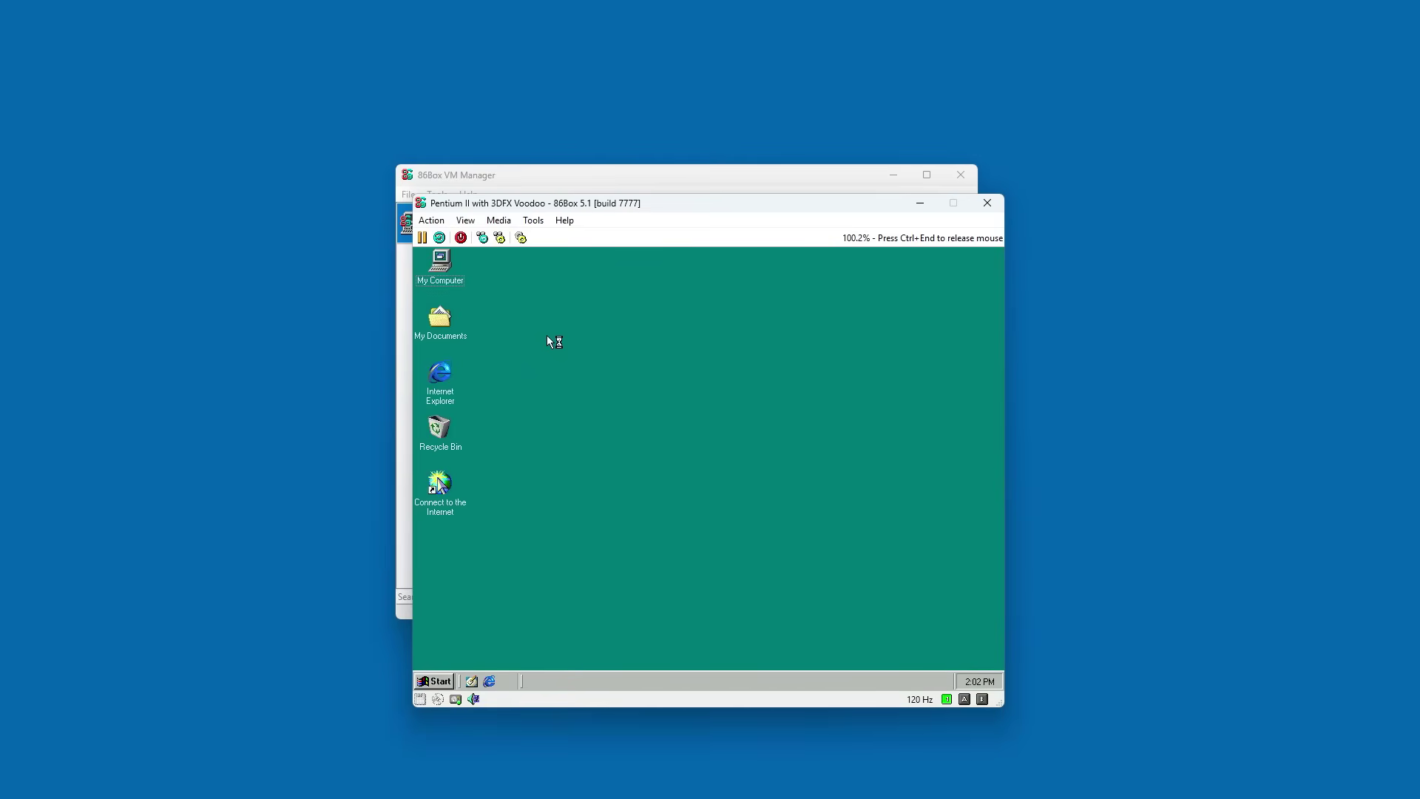
- Shut down Windows 98 in the virtual machine
{"action": "left_click", "coordinate": [435, 681]}
{"action": "left_click", "coordinate": [476, 660]}
{"action": "left_click", "coordinate": [663, 491]}
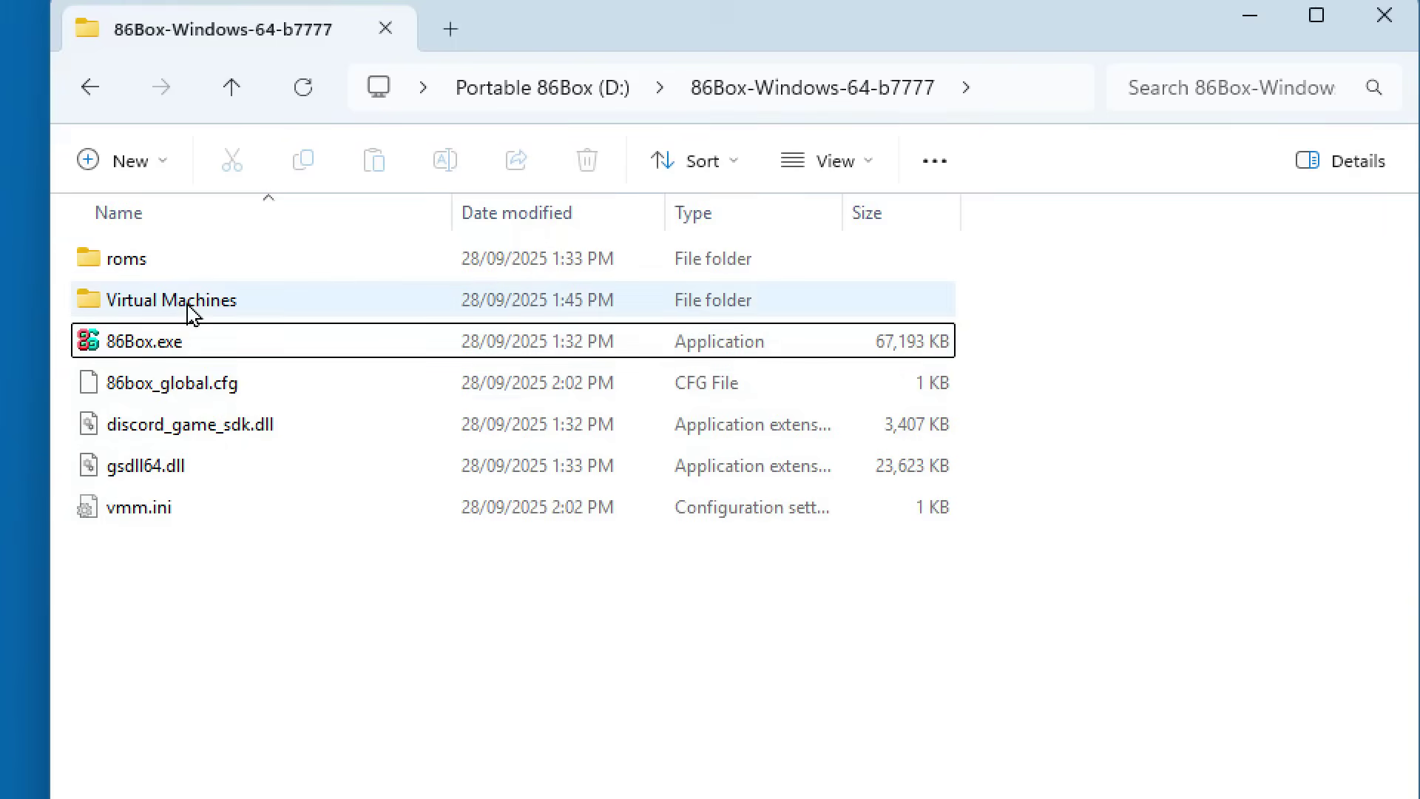
- Mount 40GB IDE HDD.vhd from the Pentium II with 3DFX Voodoo machine folder as a drive on the host
{"action": "double_click", "coordinate": [191, 299]}
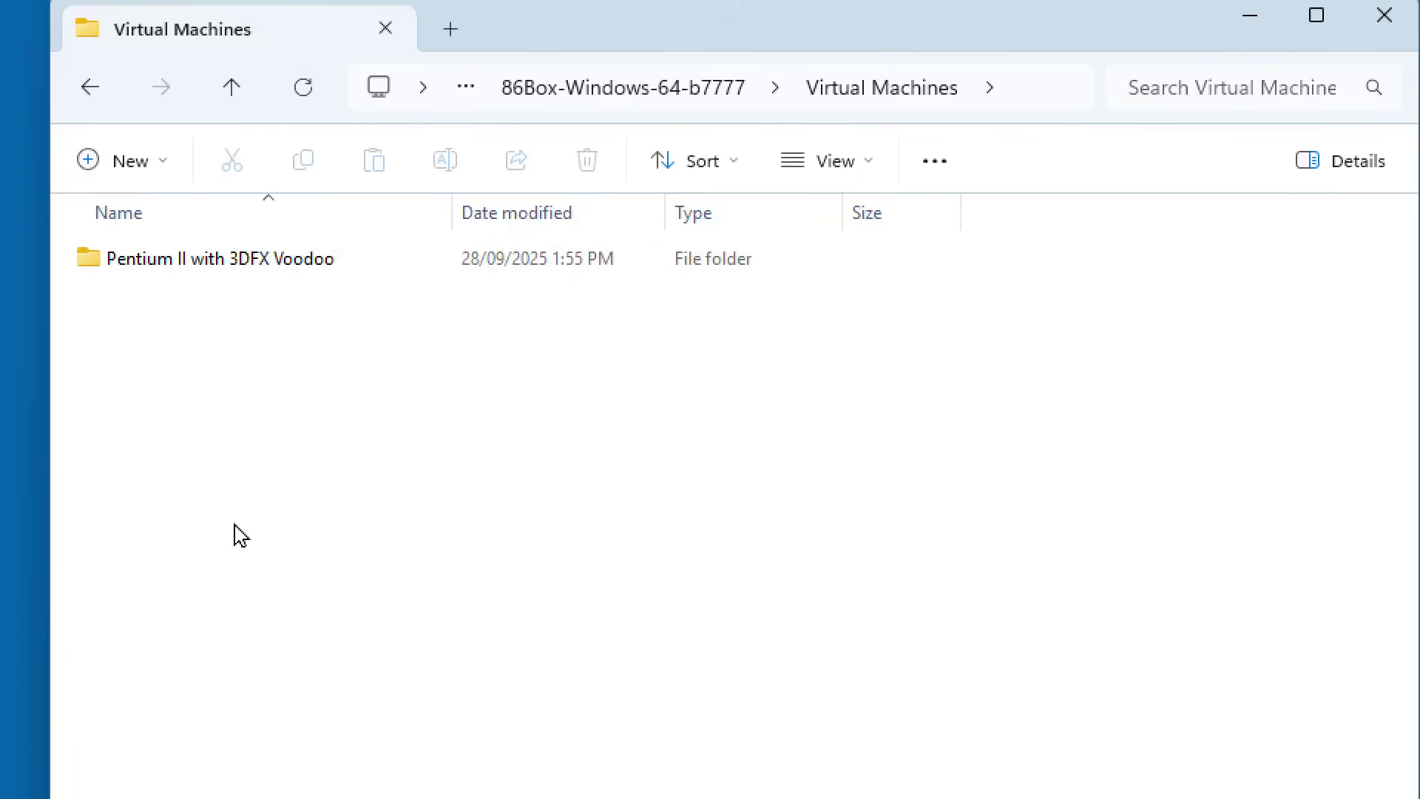
{"action": "double_click", "coordinate": [203, 261]}
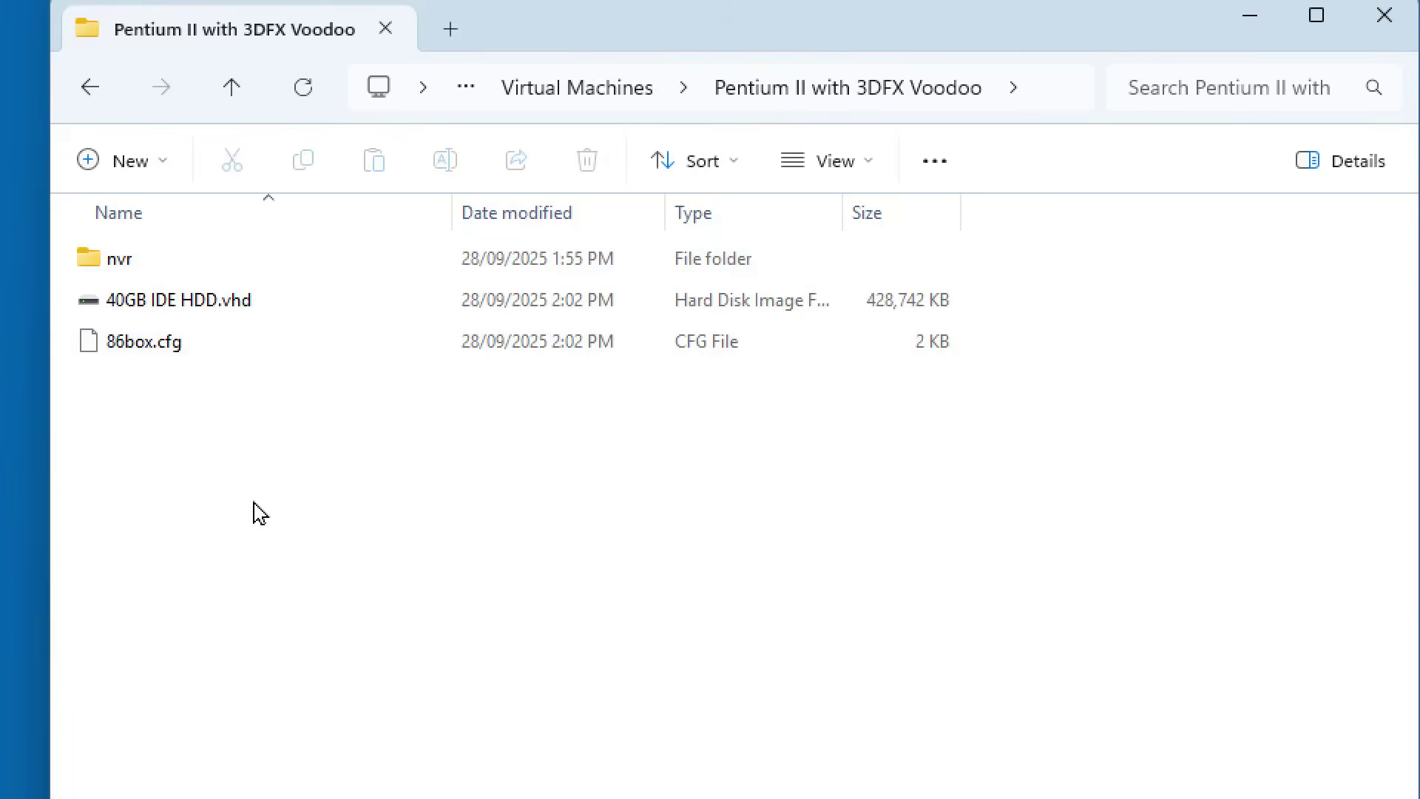
{"action": "mouse_move", "coordinate": [160, 305]}
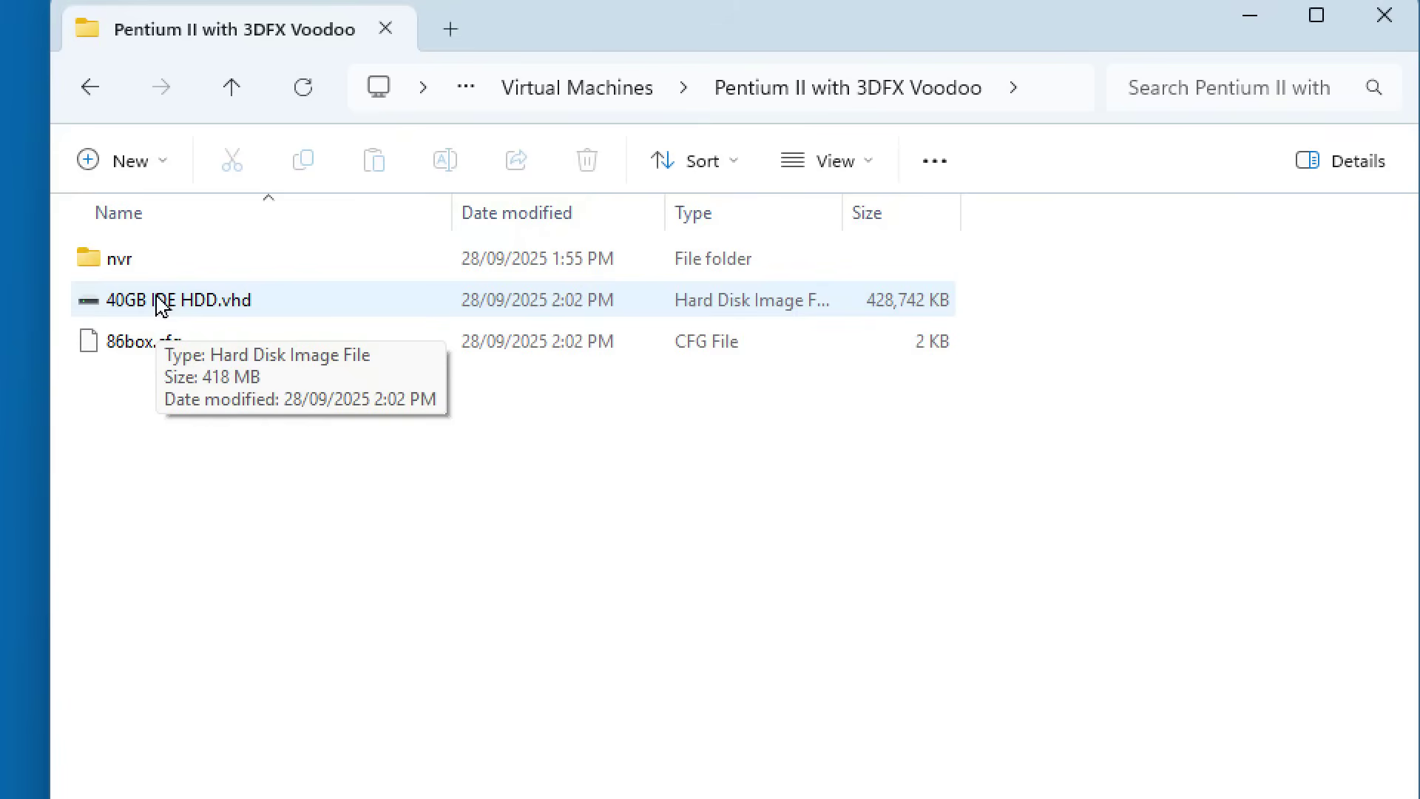
{"action": "double_click", "coordinate": [160, 305]}
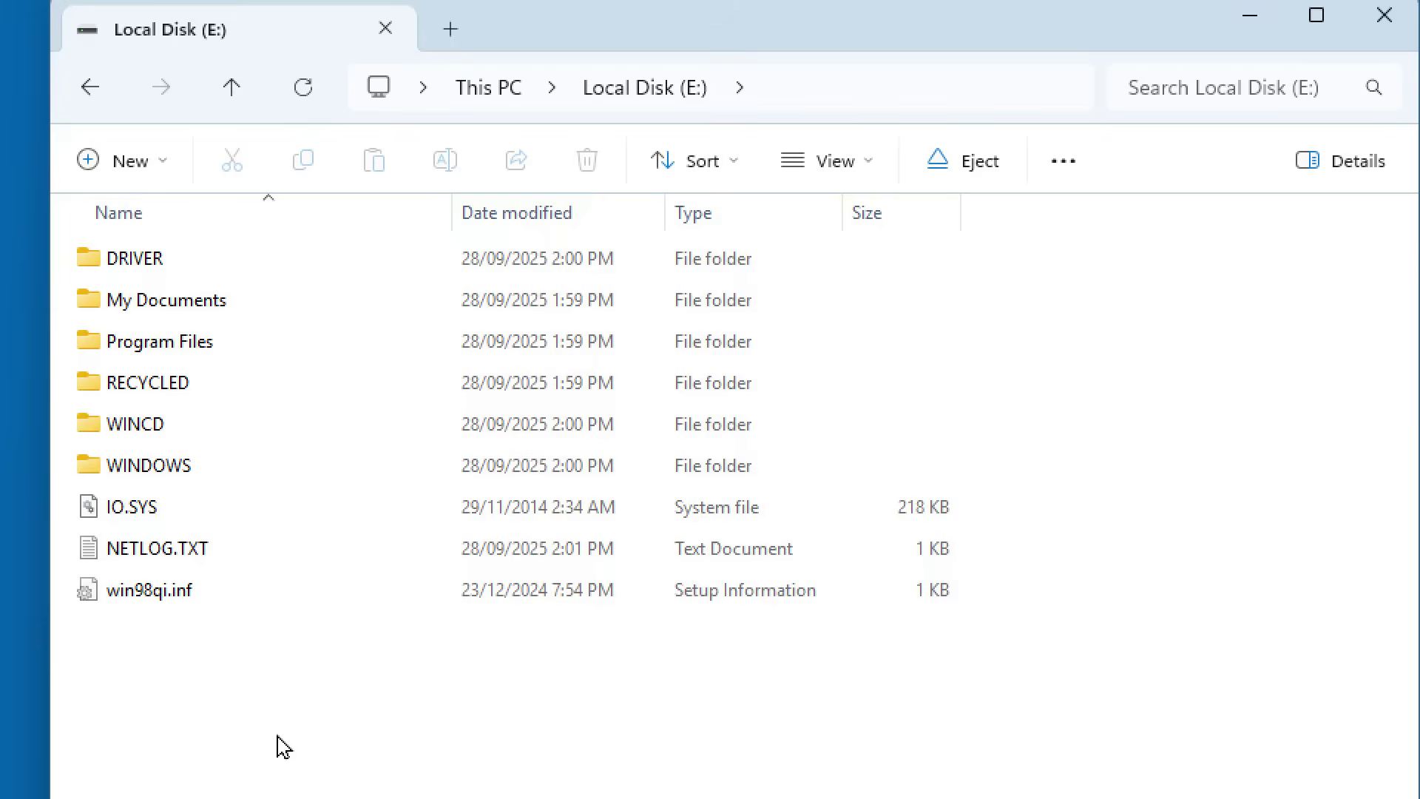
- Create a folder named Drivers in the root of the mounted E: drive and open it
{"action": "left_click", "coordinate": [125, 161]}
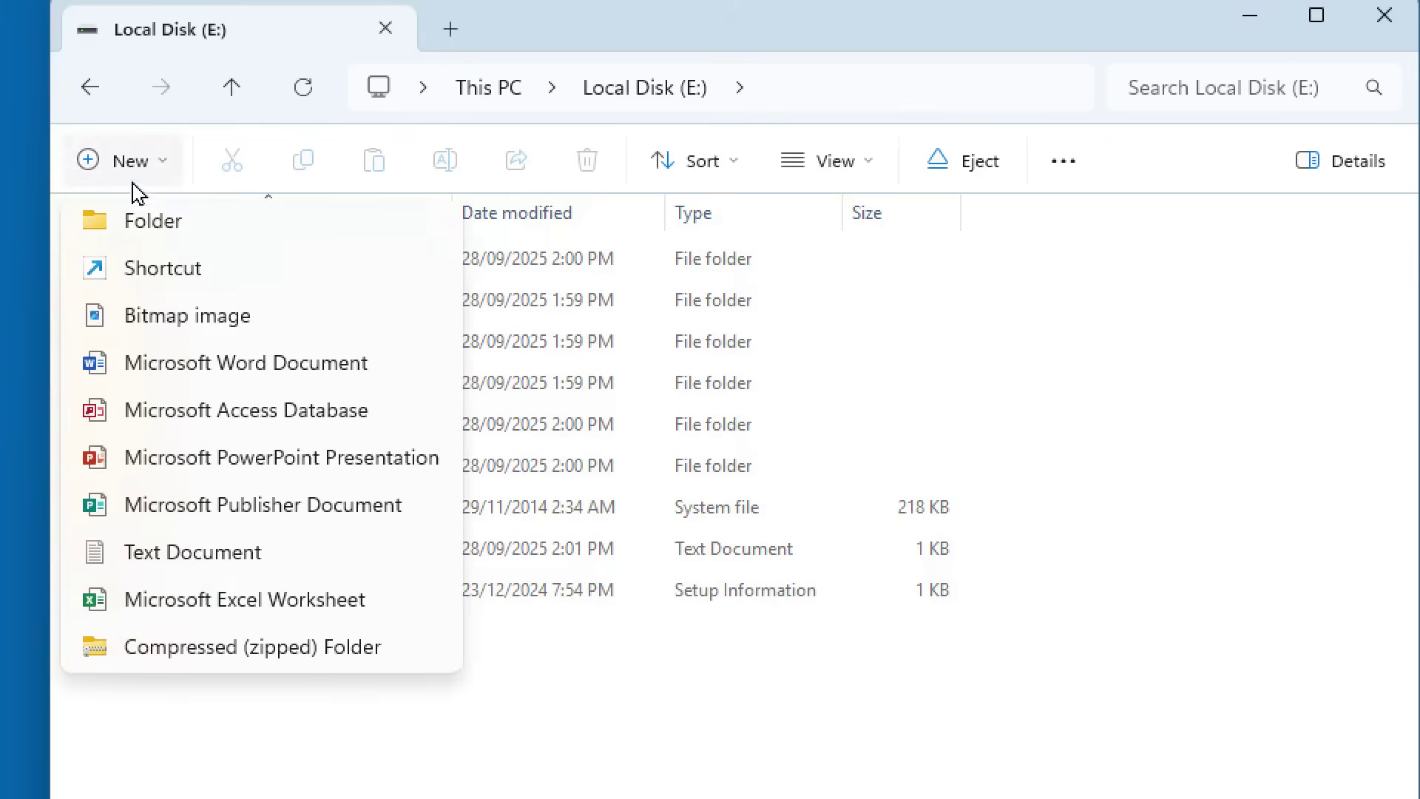
{"action": "left_click", "coordinate": [147, 228]}
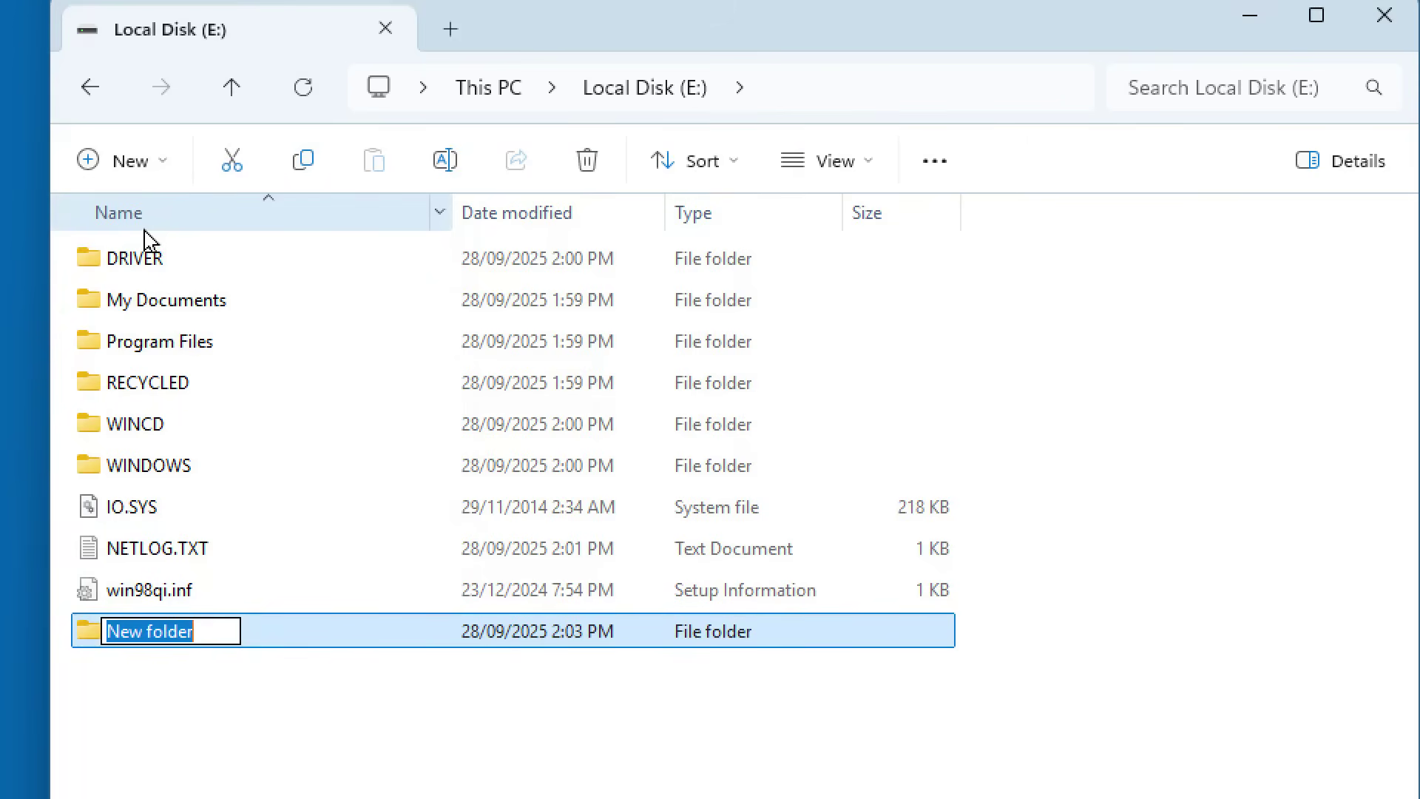
{"action": "type", "text": "Drivers"}
{"action": "key", "text": "Return"}
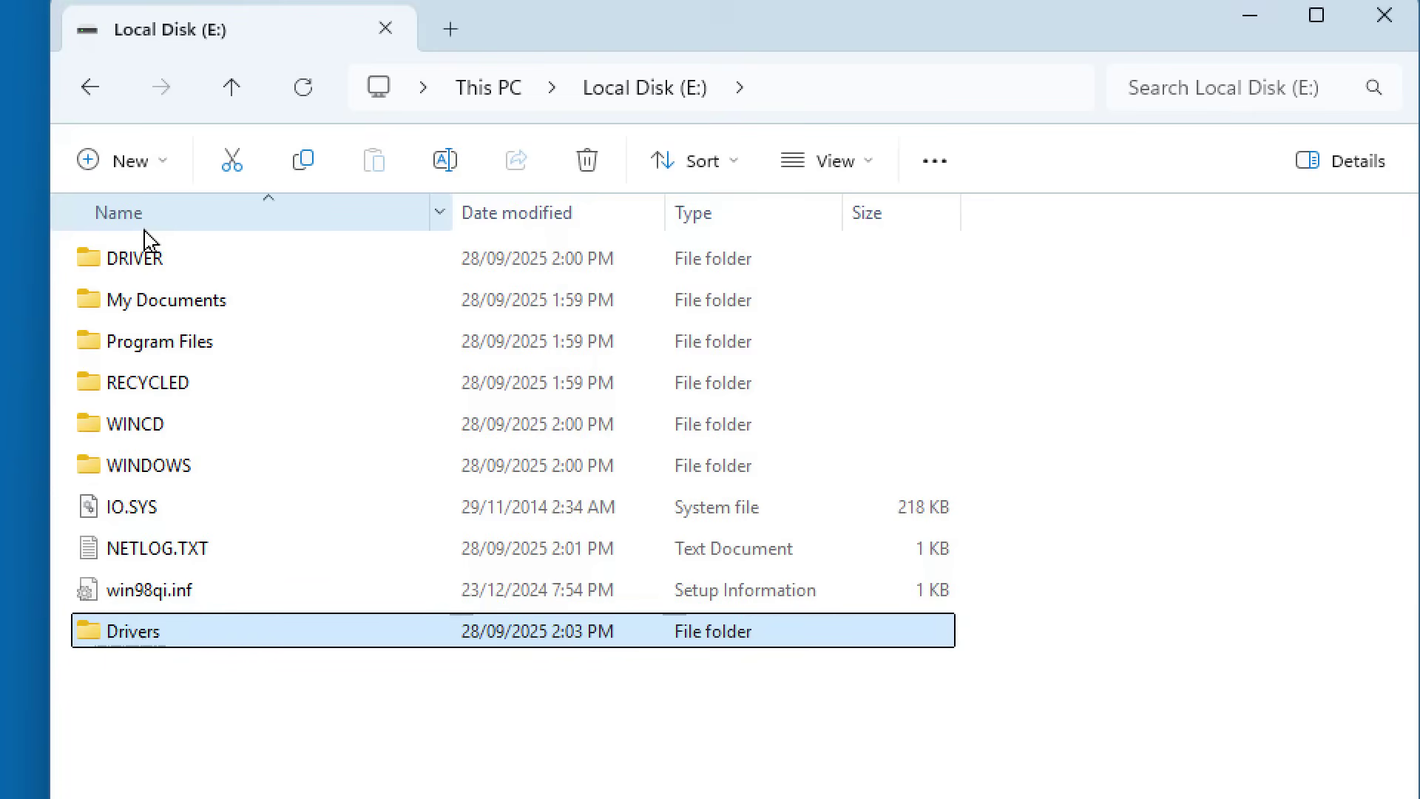
{"action": "double_click", "coordinate": [145, 302]}
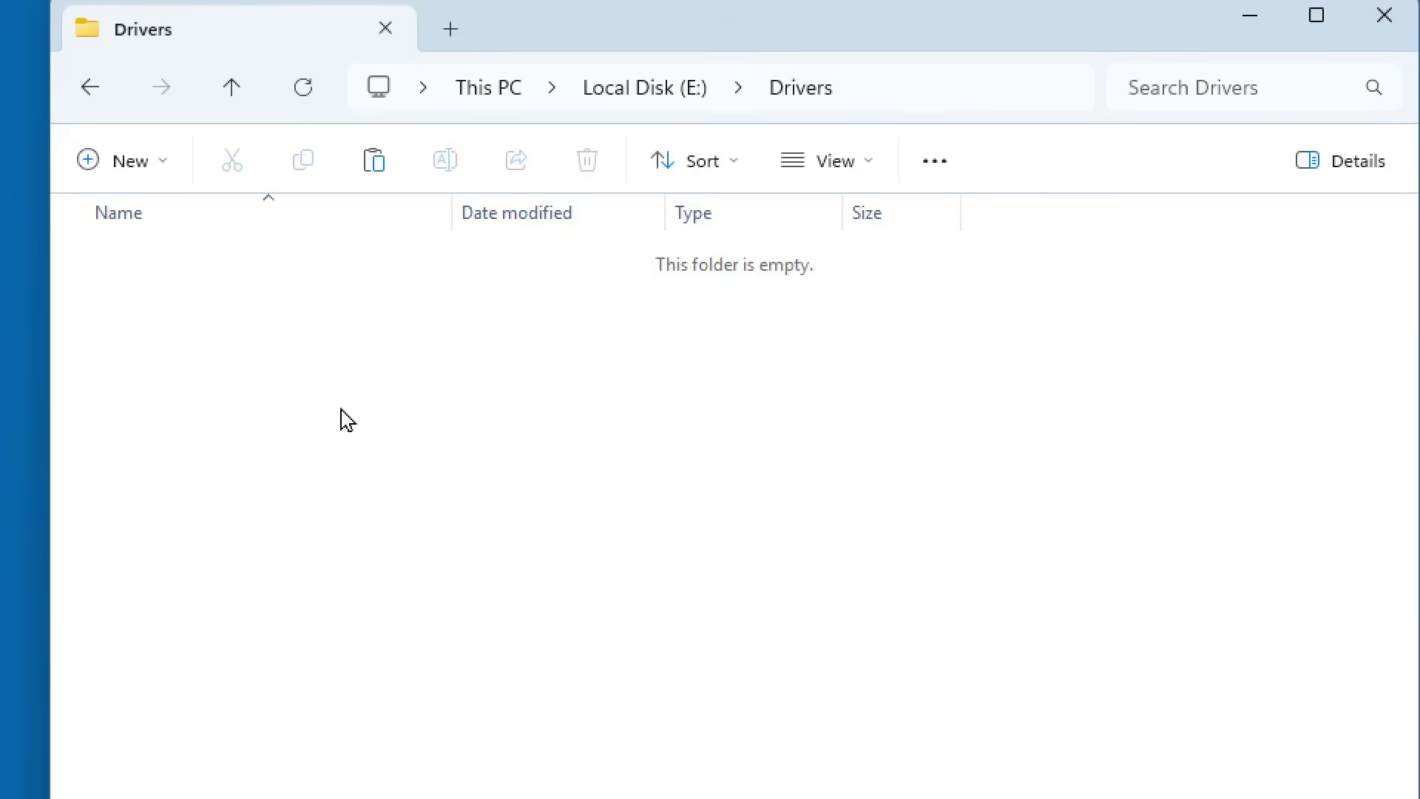
- Copy all files and folders from Resources\Windows on the Portable 86Box (D:) drive
{"action": "left_click", "coordinate": [231, 102]}
{"action": "left_click", "coordinate": [231, 102]}
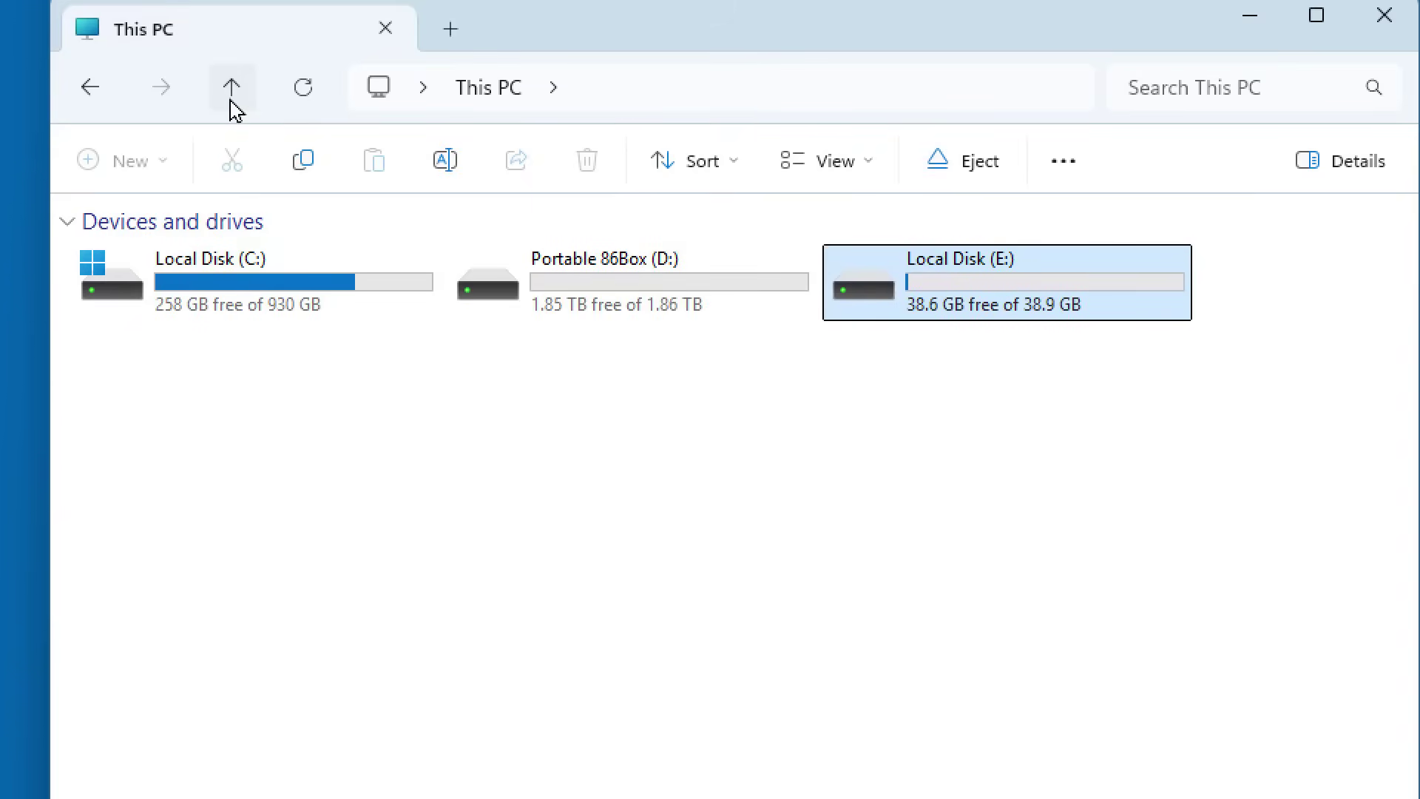
{"action": "double_click", "coordinate": [612, 301]}
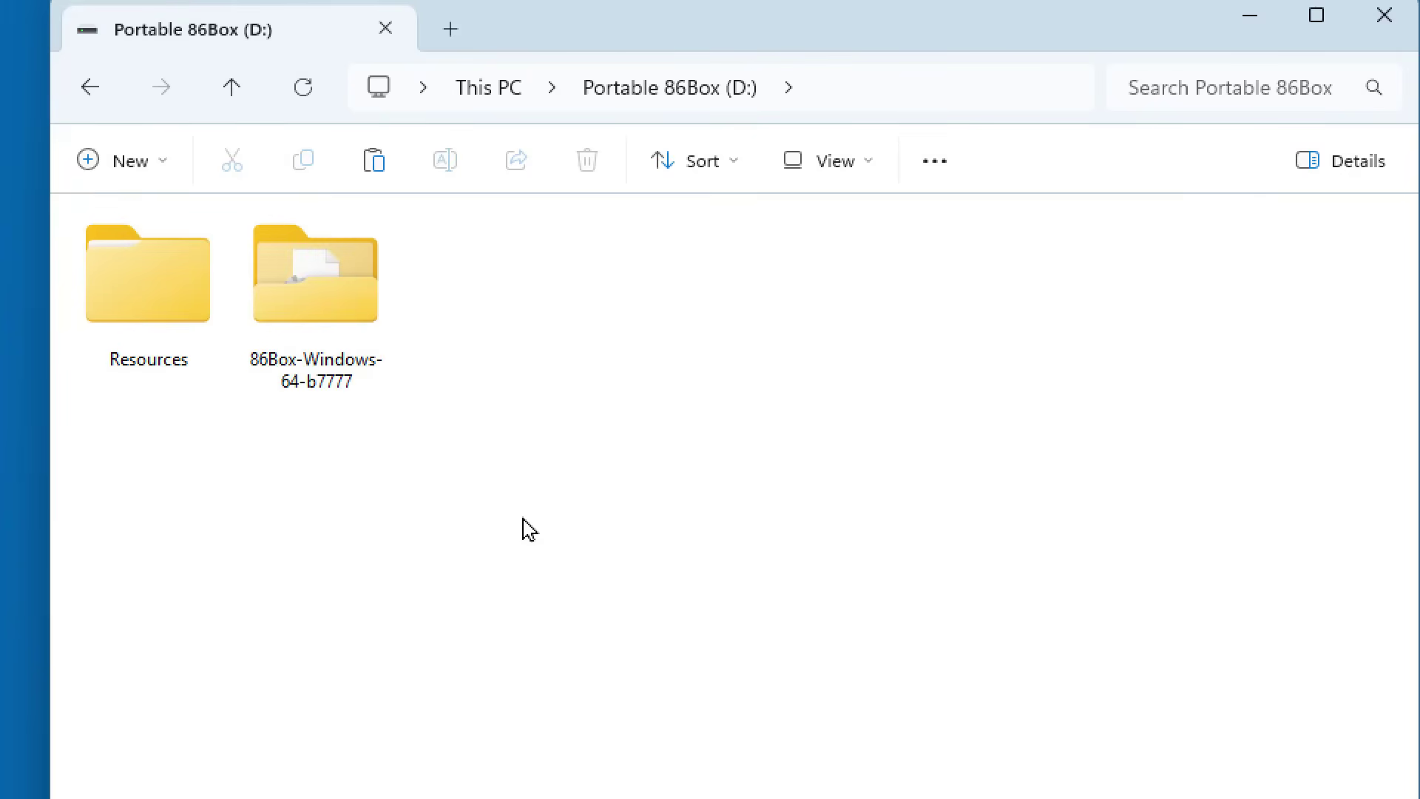
{"action": "double_click", "coordinate": [155, 295]}
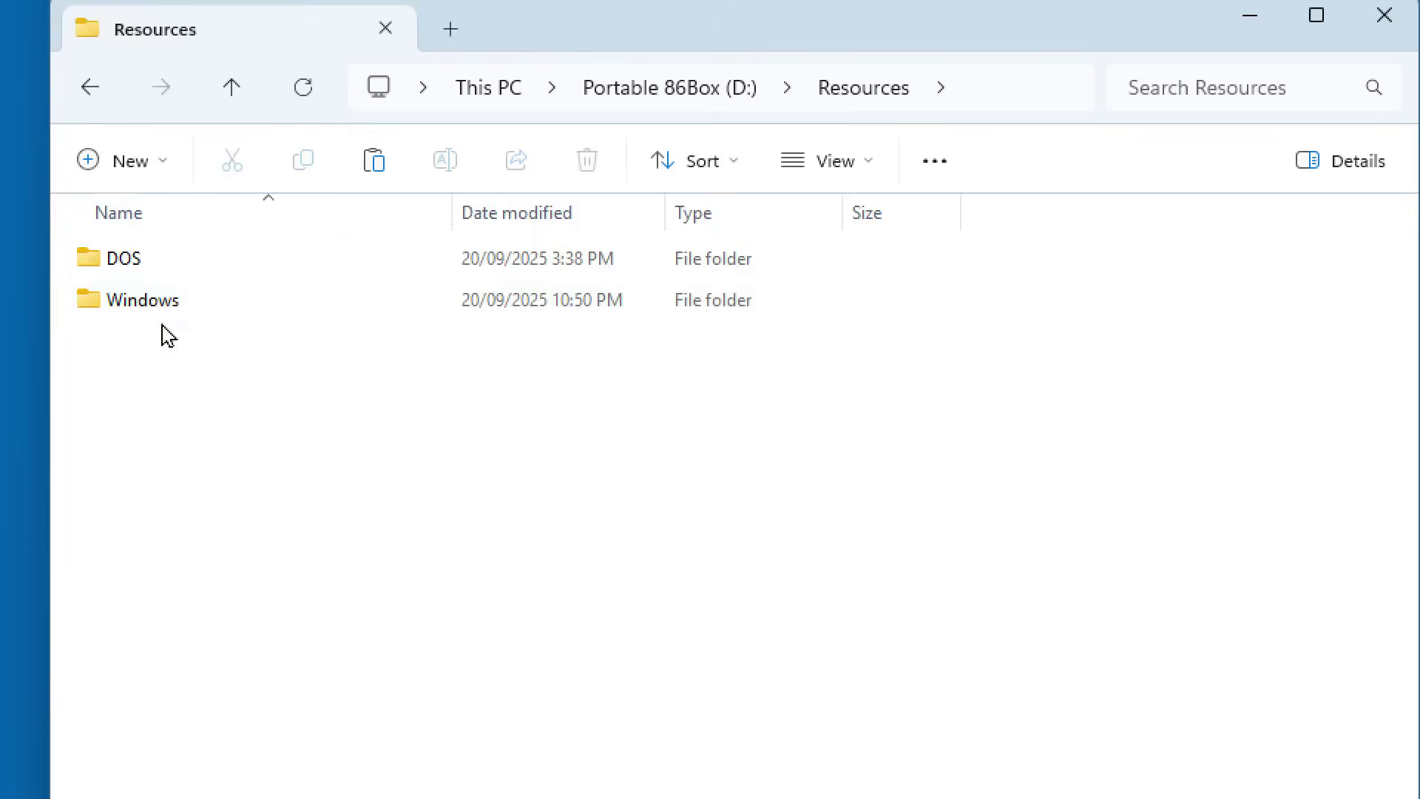
{"action": "double_click", "coordinate": [162, 305]}
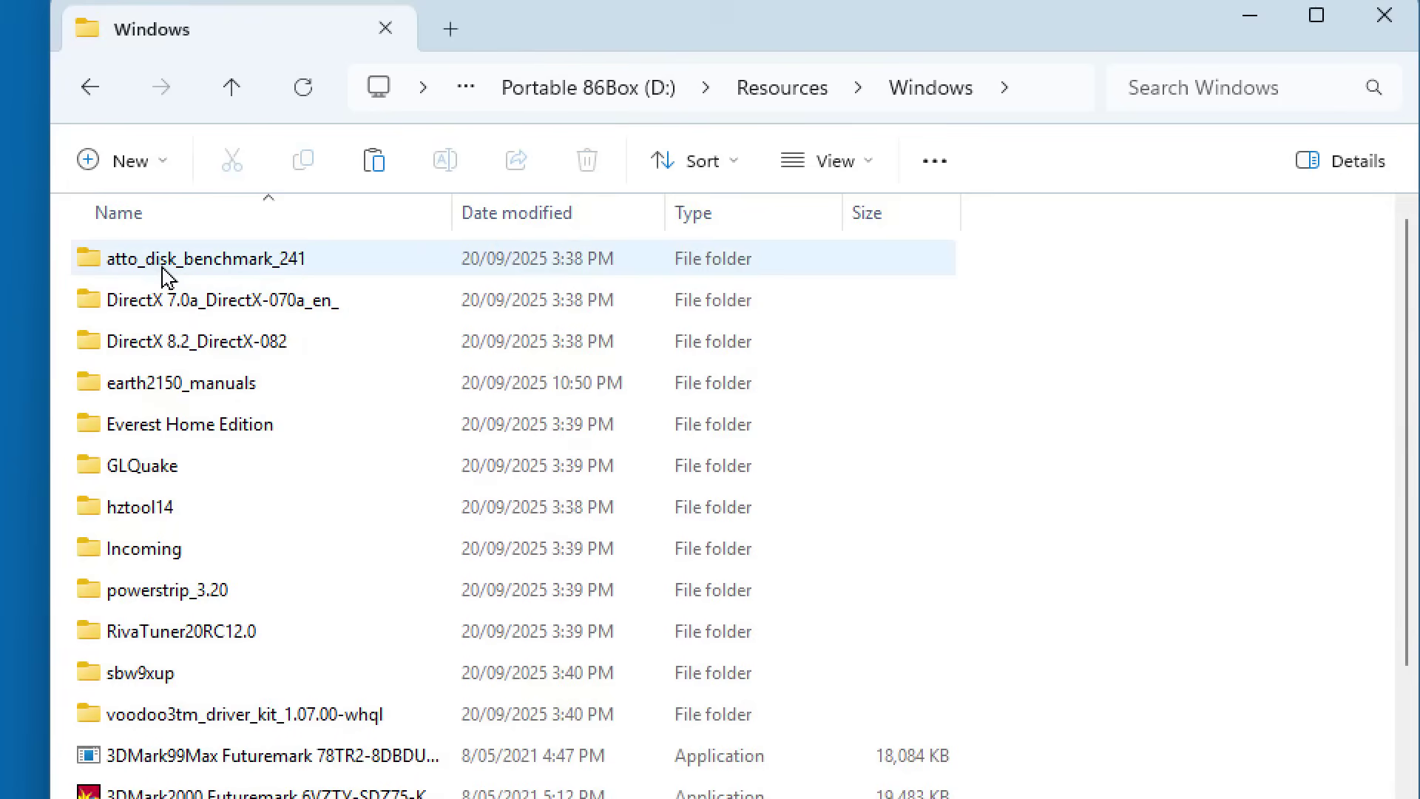
{"action": "left_click", "coordinate": [166, 277]}
{"action": "scroll", "coordinate": [279, 642], "scroll_direction": "down", "scroll_amount": 3}
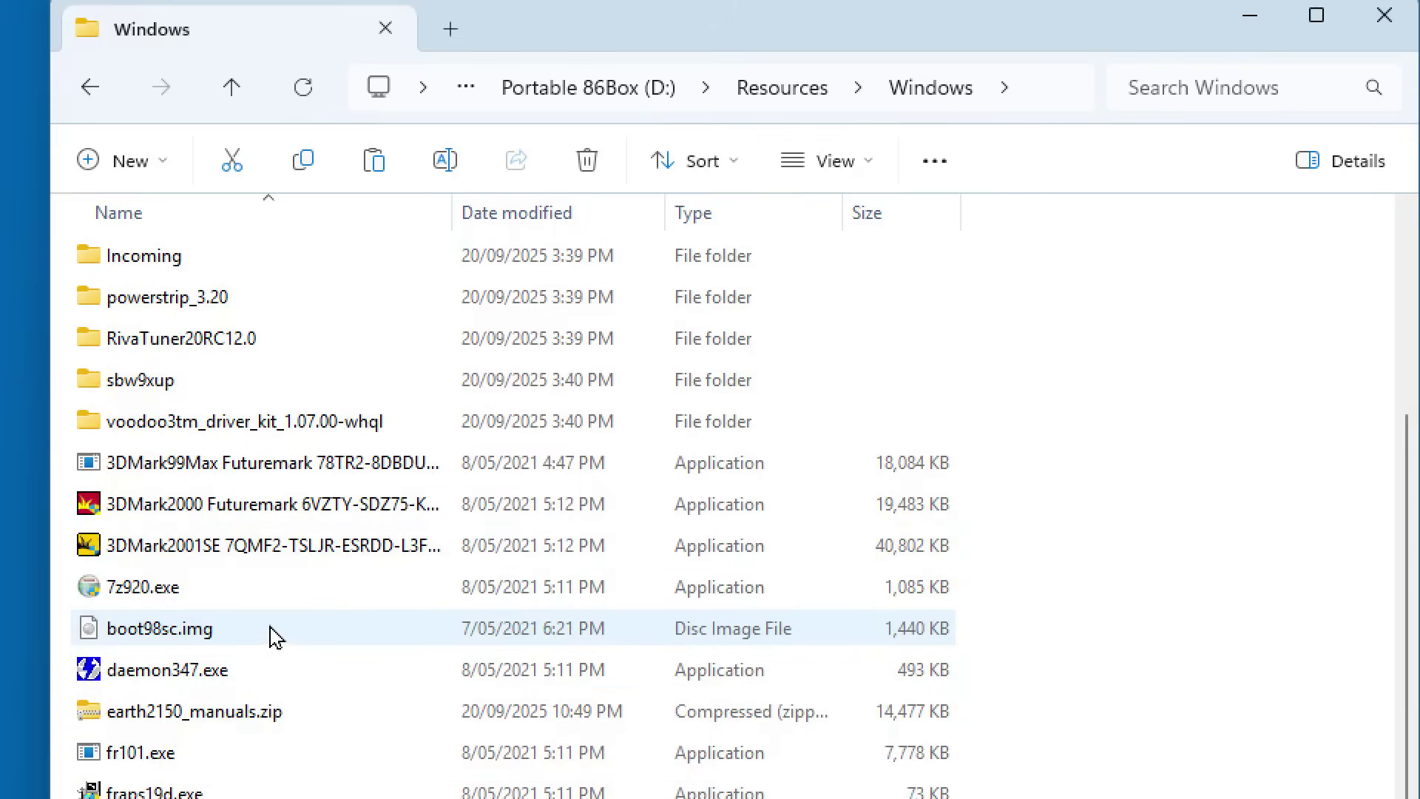
{"action": "key", "text": "ctrl+a"}
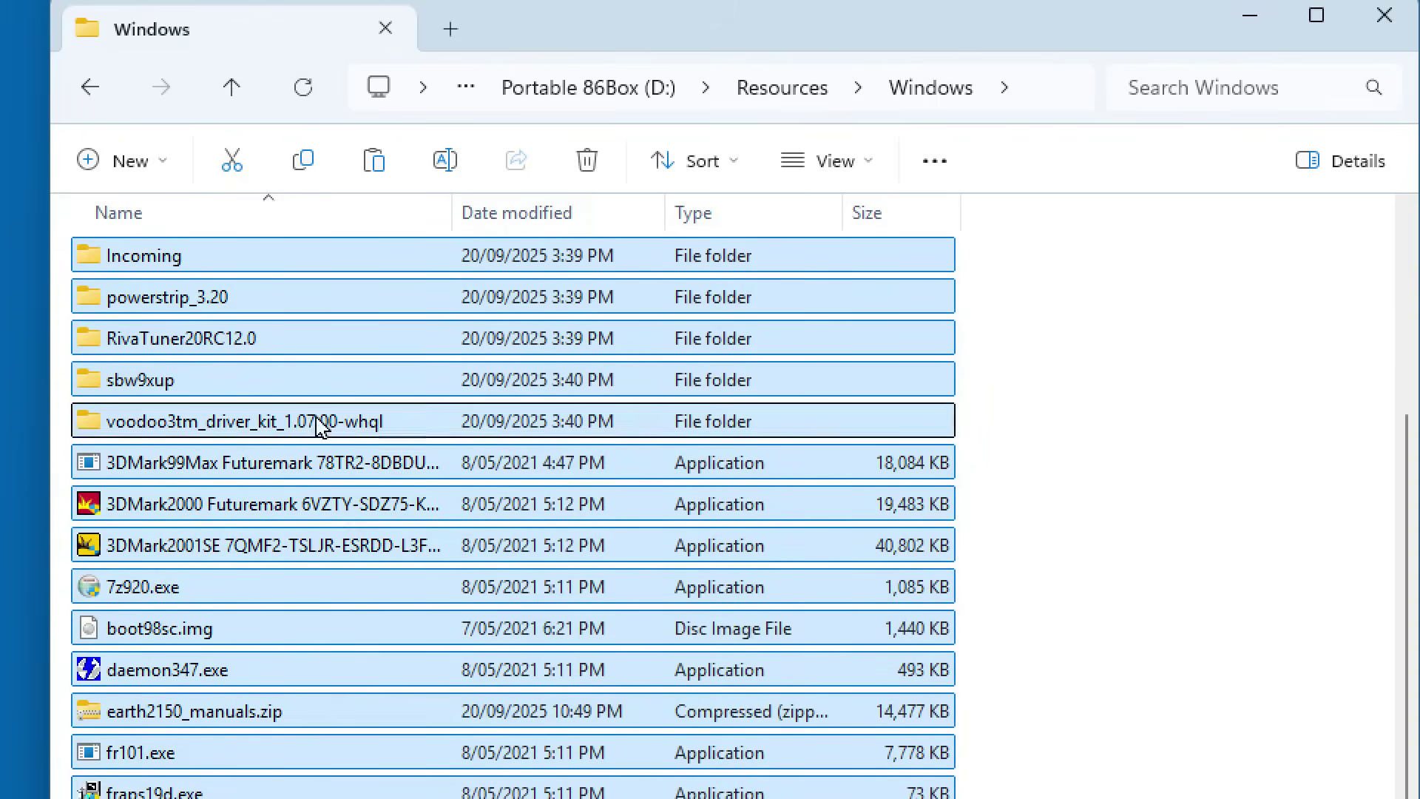
- Paste the copied files and folders into the Drivers folder on the E: drive
{"action": "left_click", "coordinate": [231, 87]}
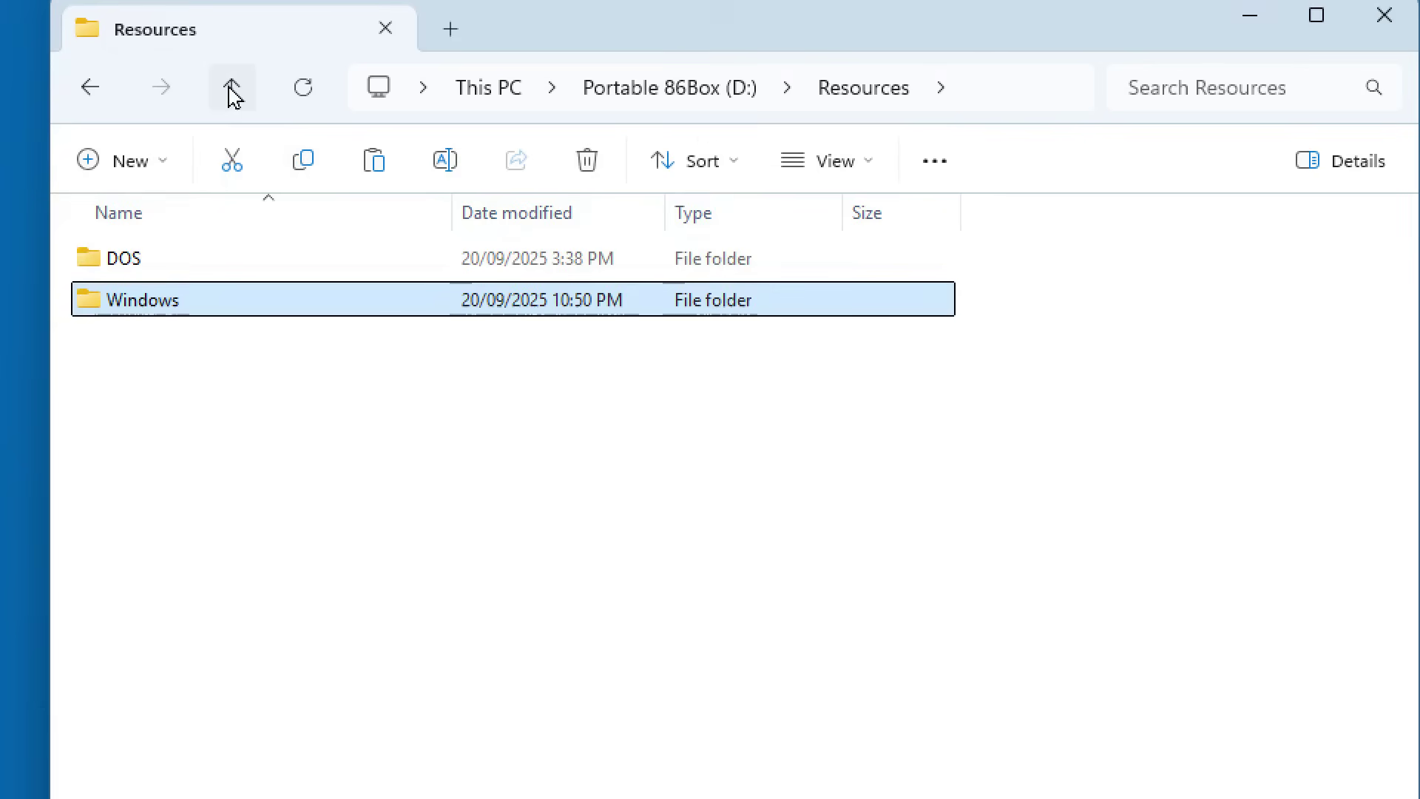
{"action": "left_click", "coordinate": [232, 88]}
{"action": "left_click", "coordinate": [231, 87]}
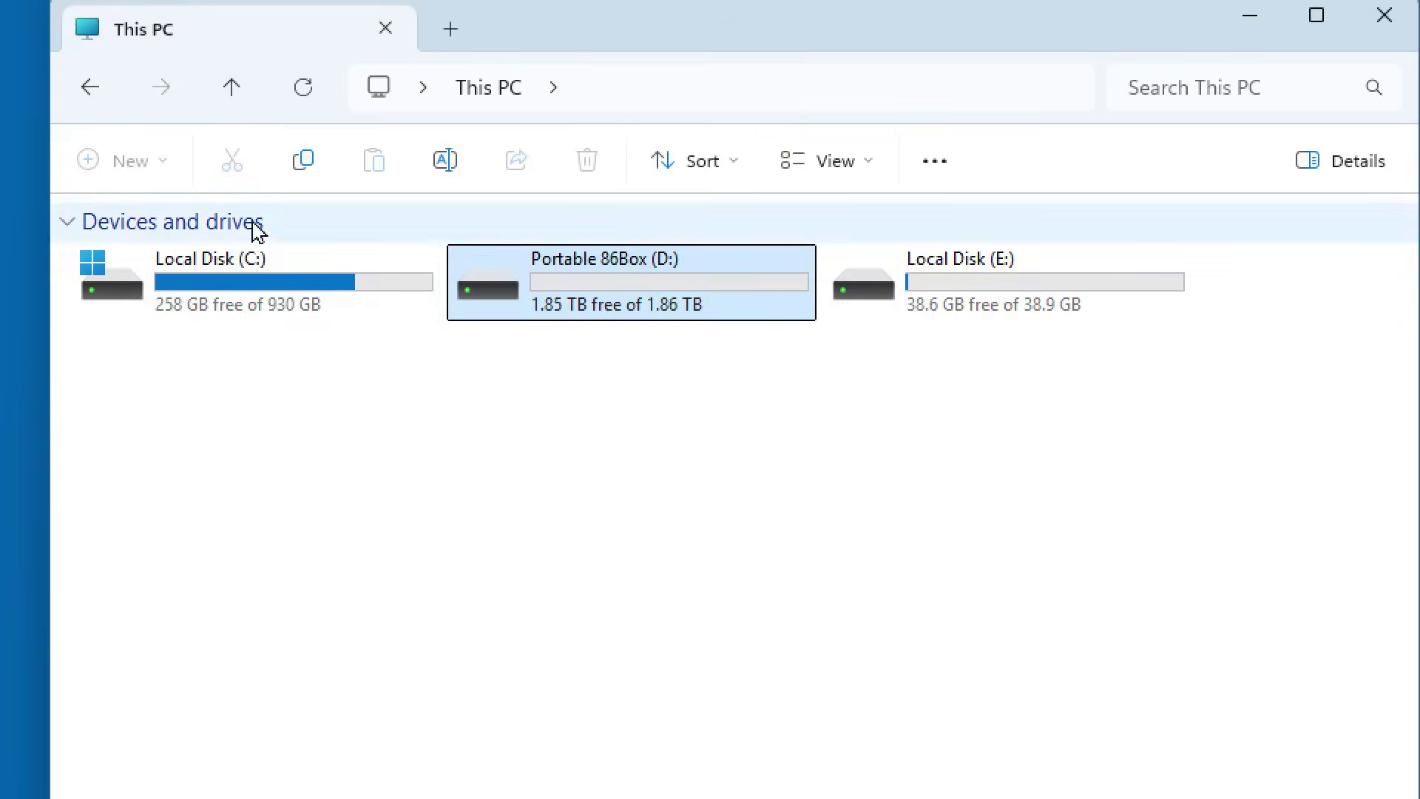
{"action": "double_click", "coordinate": [973, 306]}
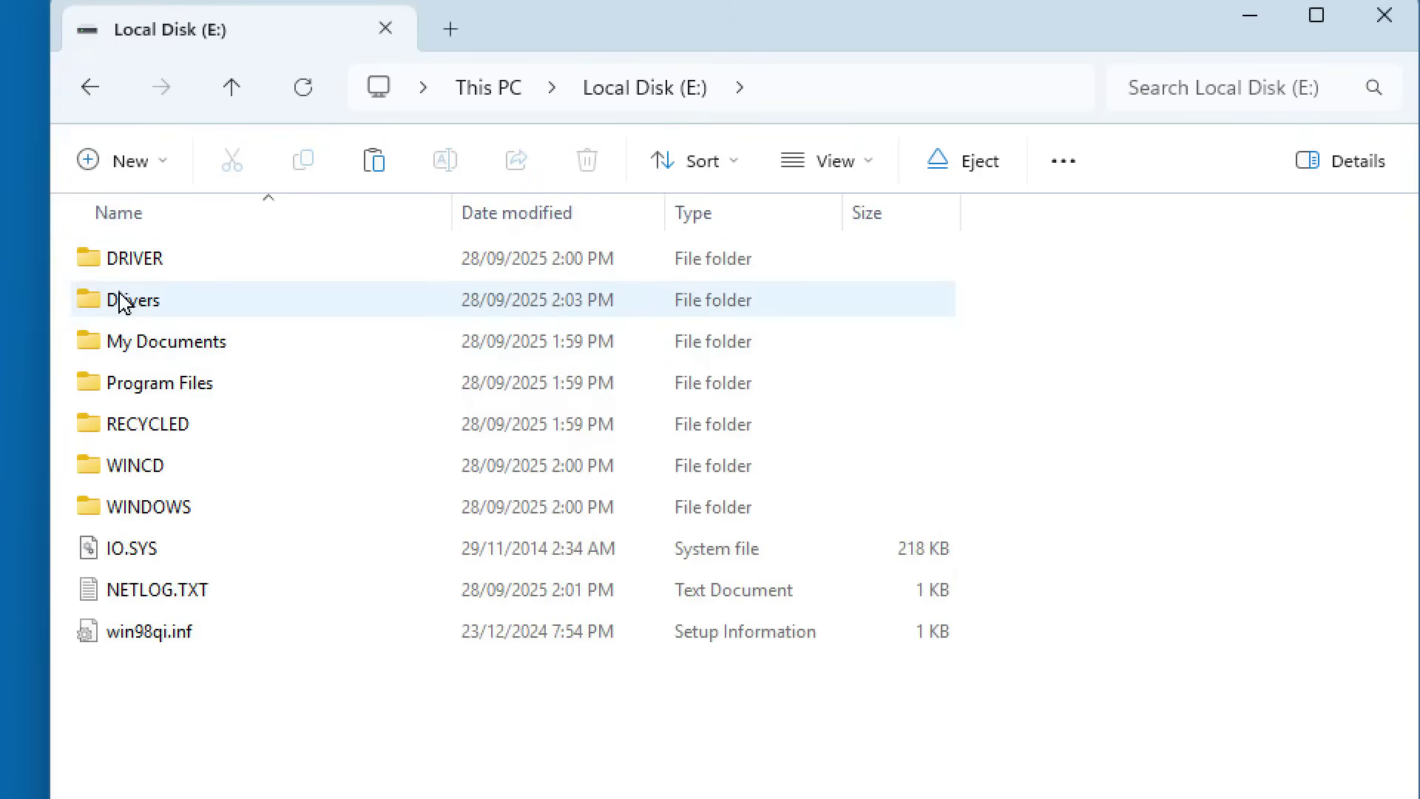
{"action": "double_click", "coordinate": [122, 299]}
{"action": "left_click", "coordinate": [374, 160]}
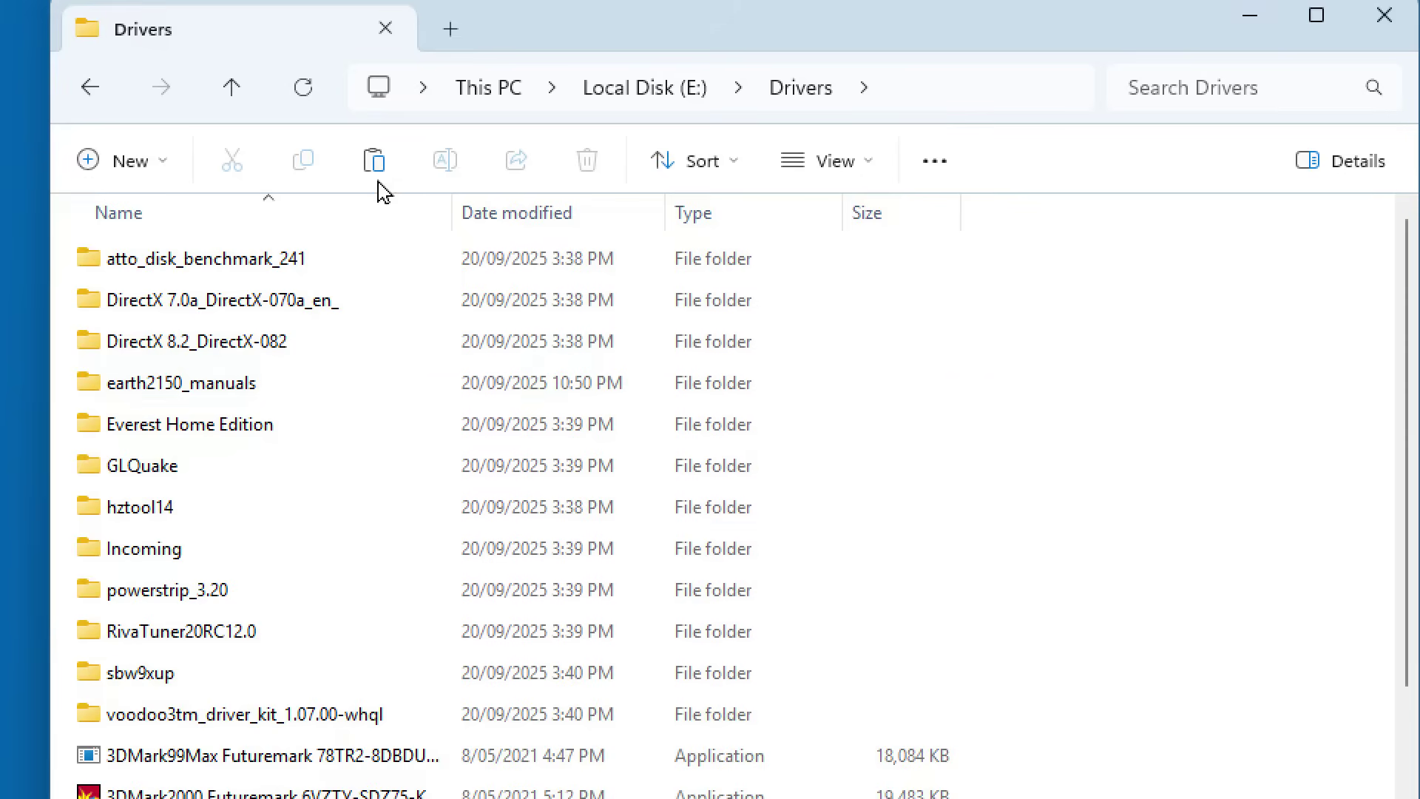
- Eject the mounted virtual hard disk (E:) from the host
{"action": "left_click", "coordinate": [237, 92]}
{"action": "left_click", "coordinate": [231, 87]}
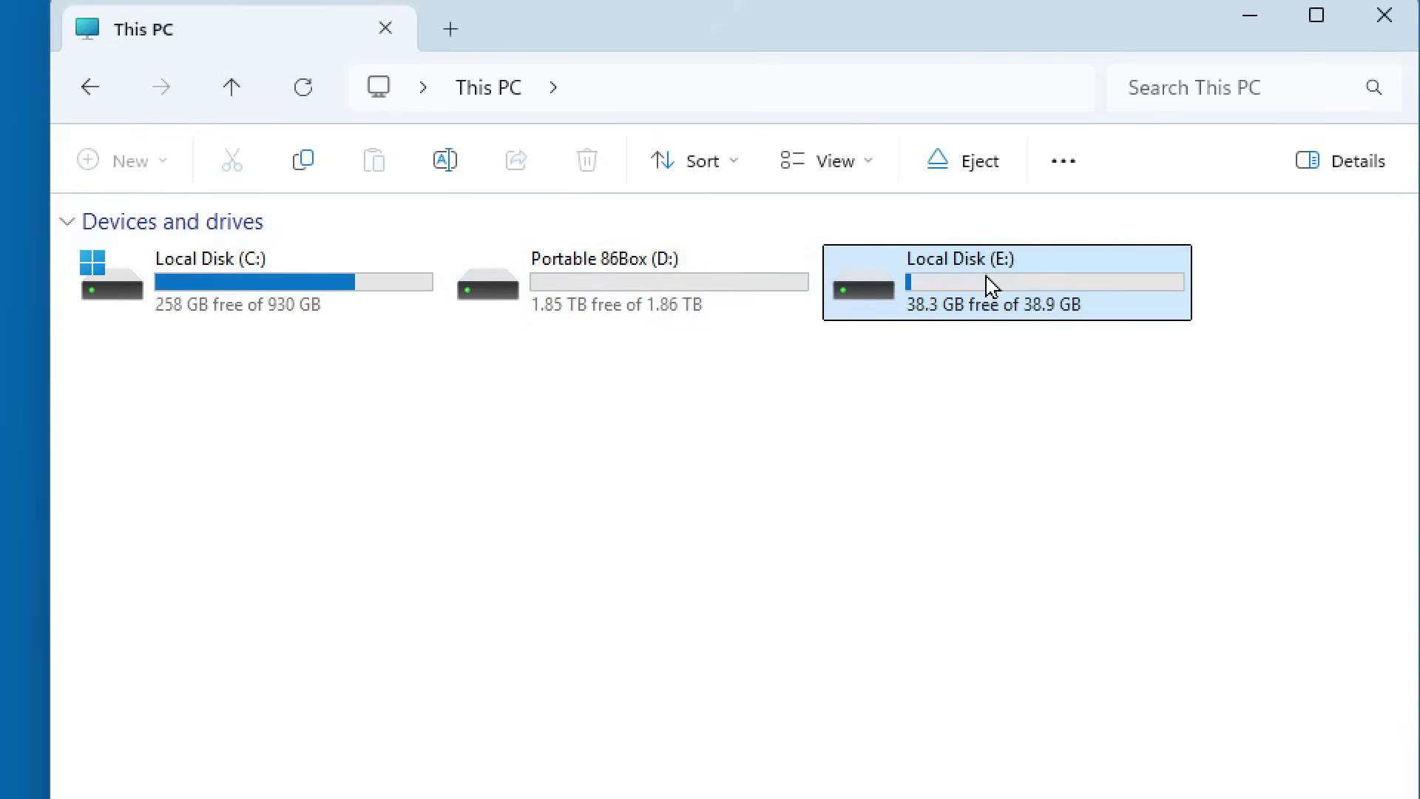
{"action": "right_click", "coordinate": [989, 283]}
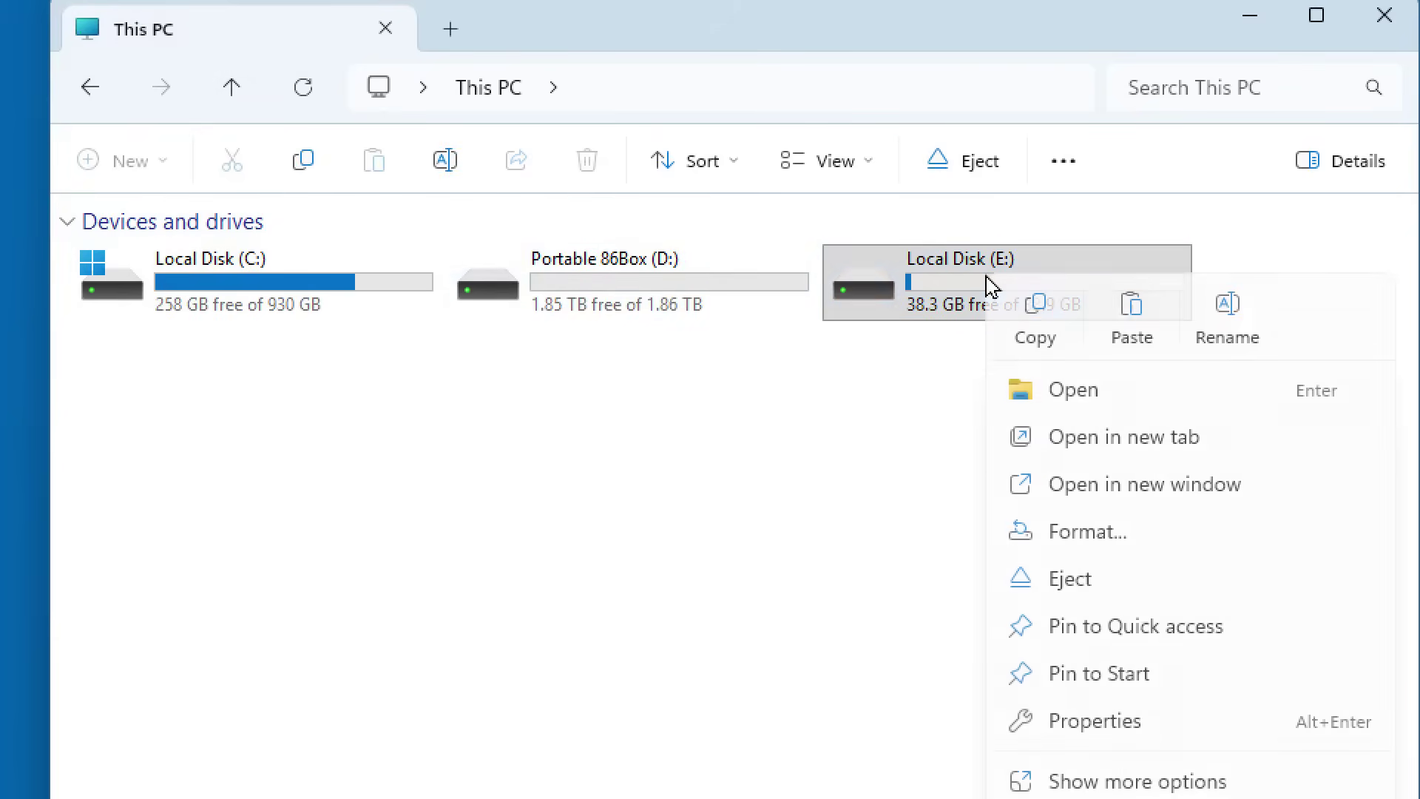
{"action": "left_click", "coordinate": [1065, 588]}
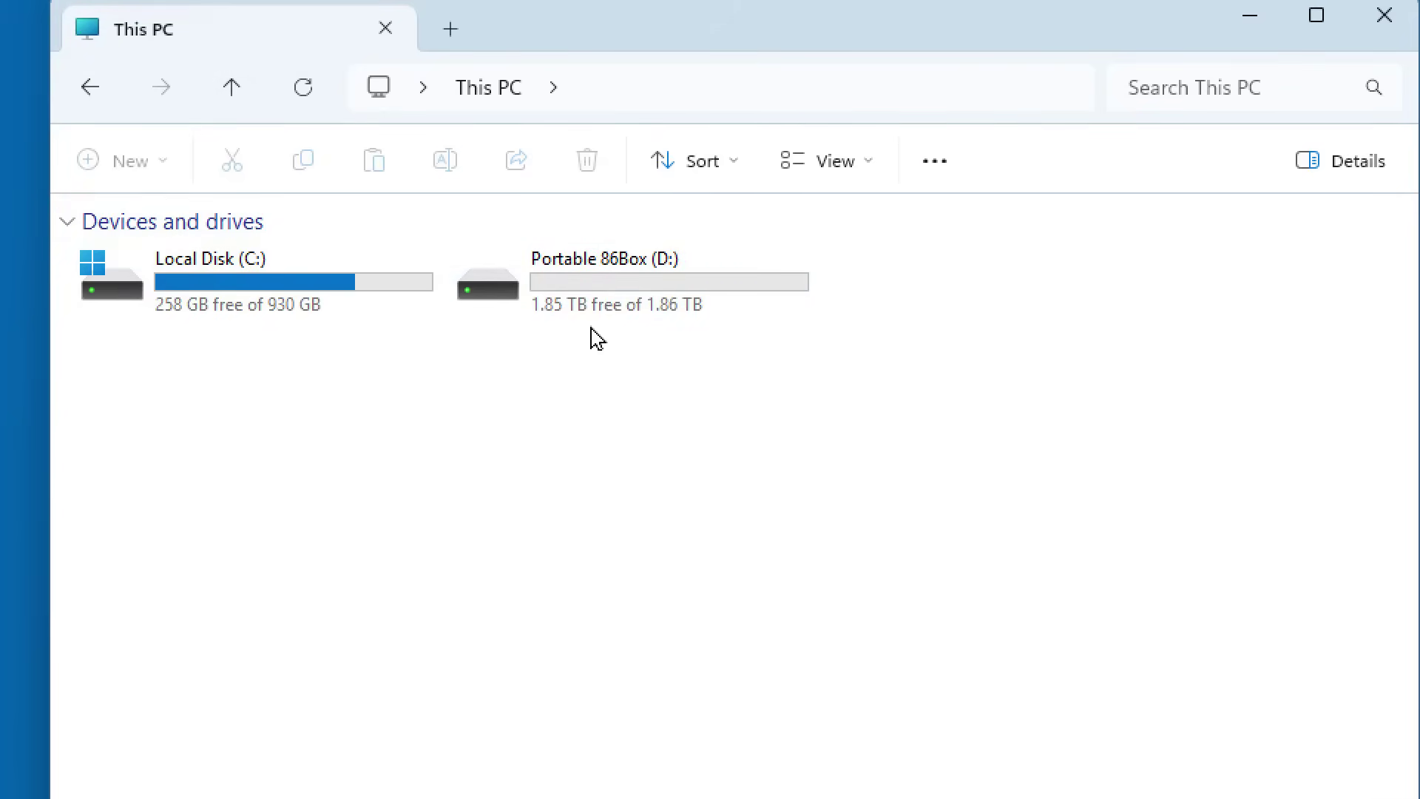
- Launch 86Box.exe from the 86Box-Windows-64-b7777 folder and start the Pentium II with 3DFX Voodoo machine
{"action": "double_click", "coordinate": [589, 301]}
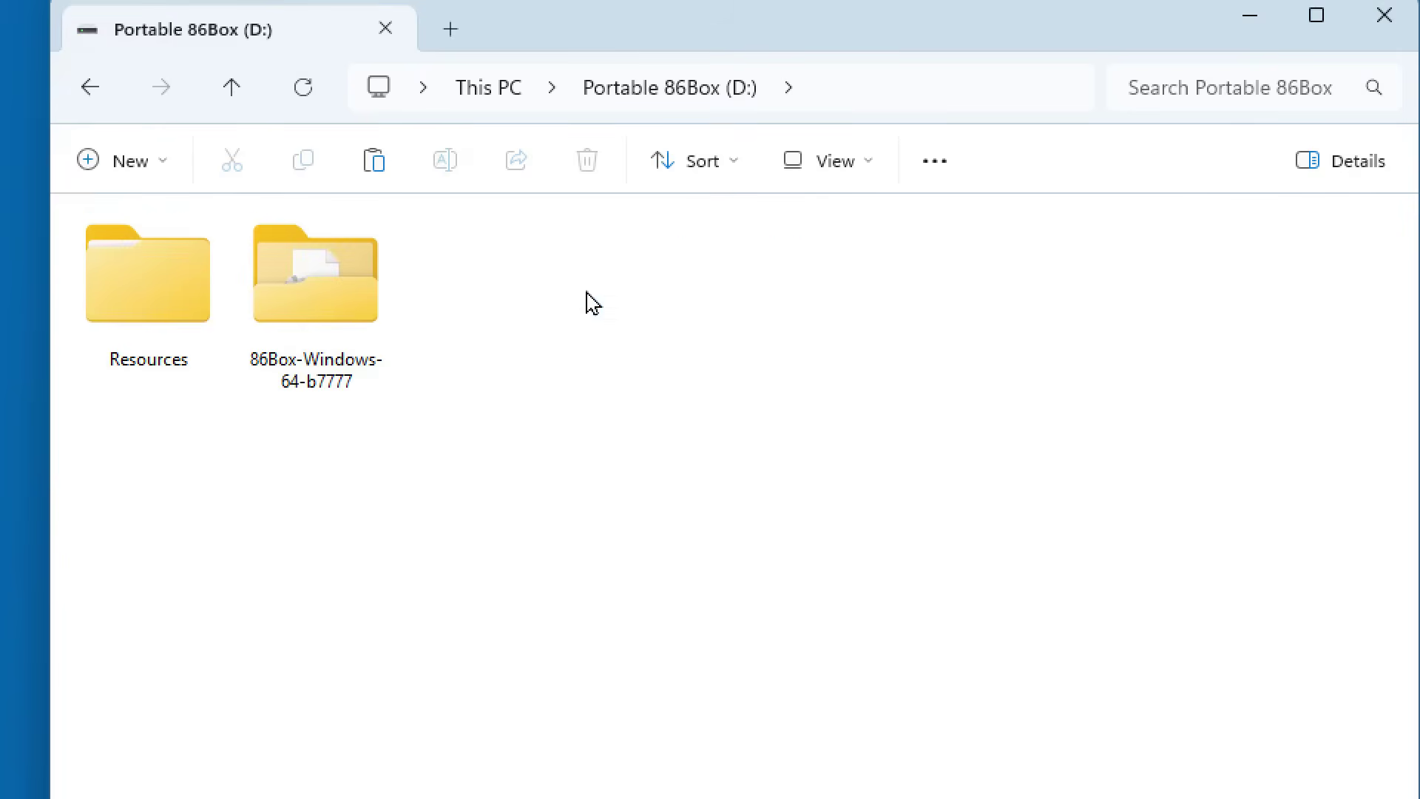
{"action": "double_click", "coordinate": [318, 295]}
{"action": "double_click", "coordinate": [151, 342]}
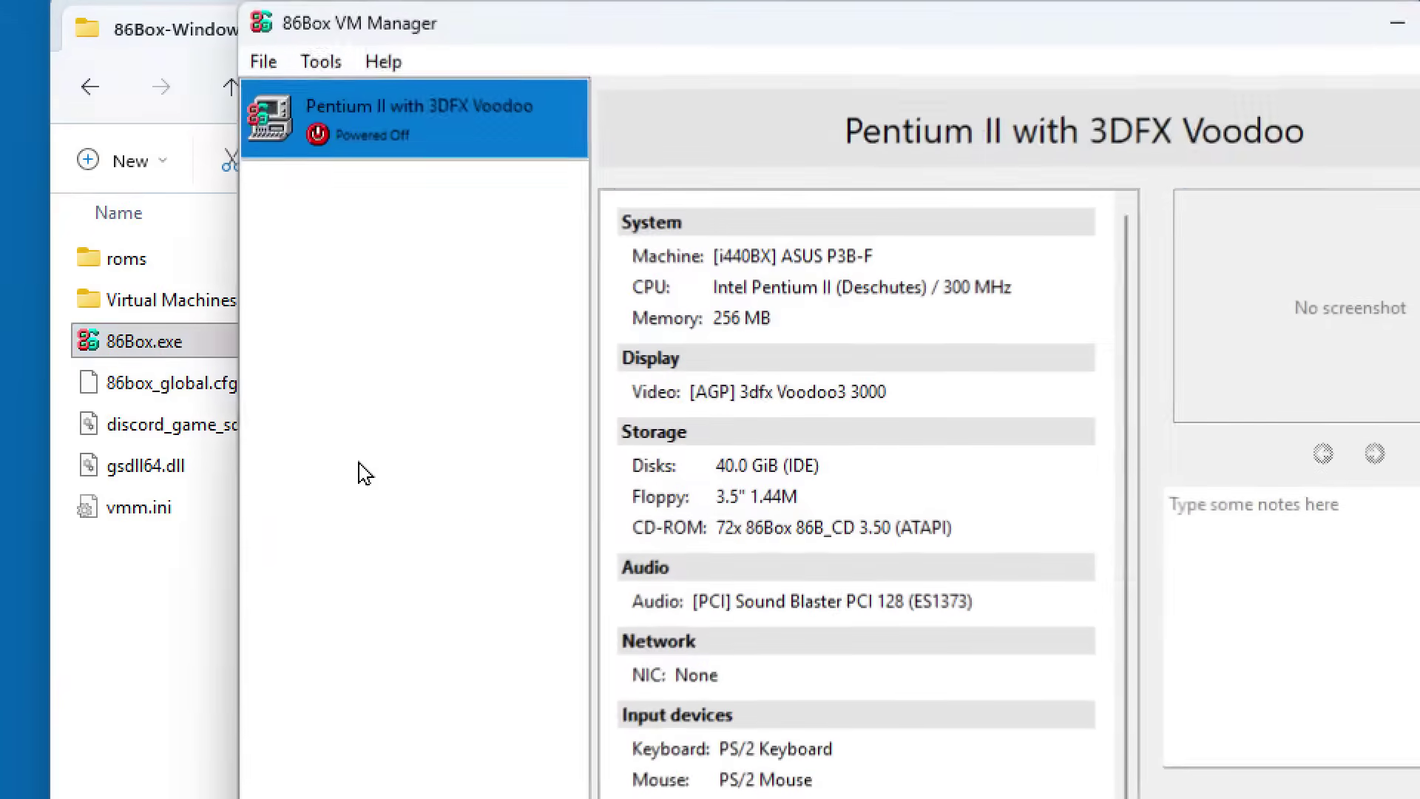
{"action": "key", "text": "Return"}
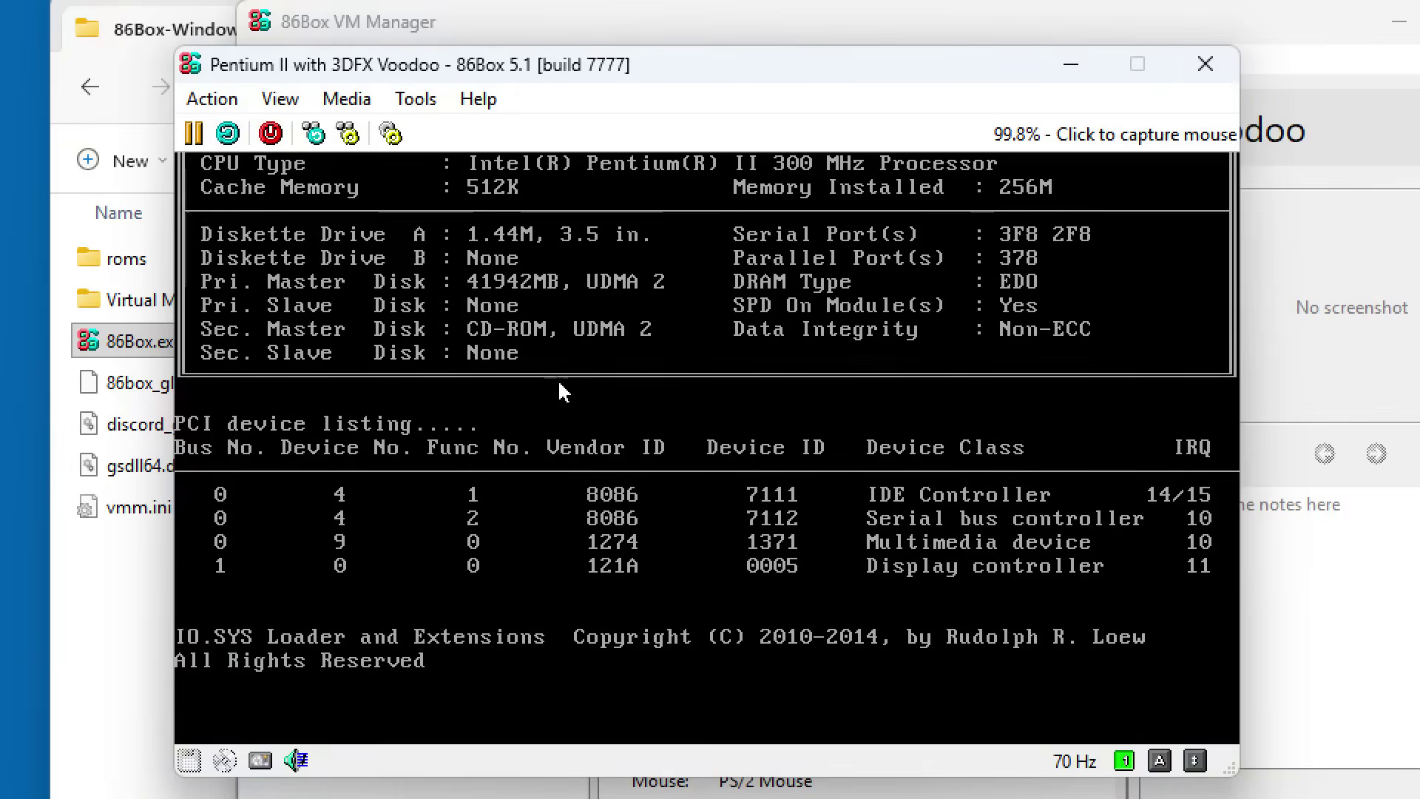
- Turn on mouse updates for every CPU frame, then capture the mouse and show the virtual machine full screen
{"action": "left_click", "coordinate": [222, 104]}
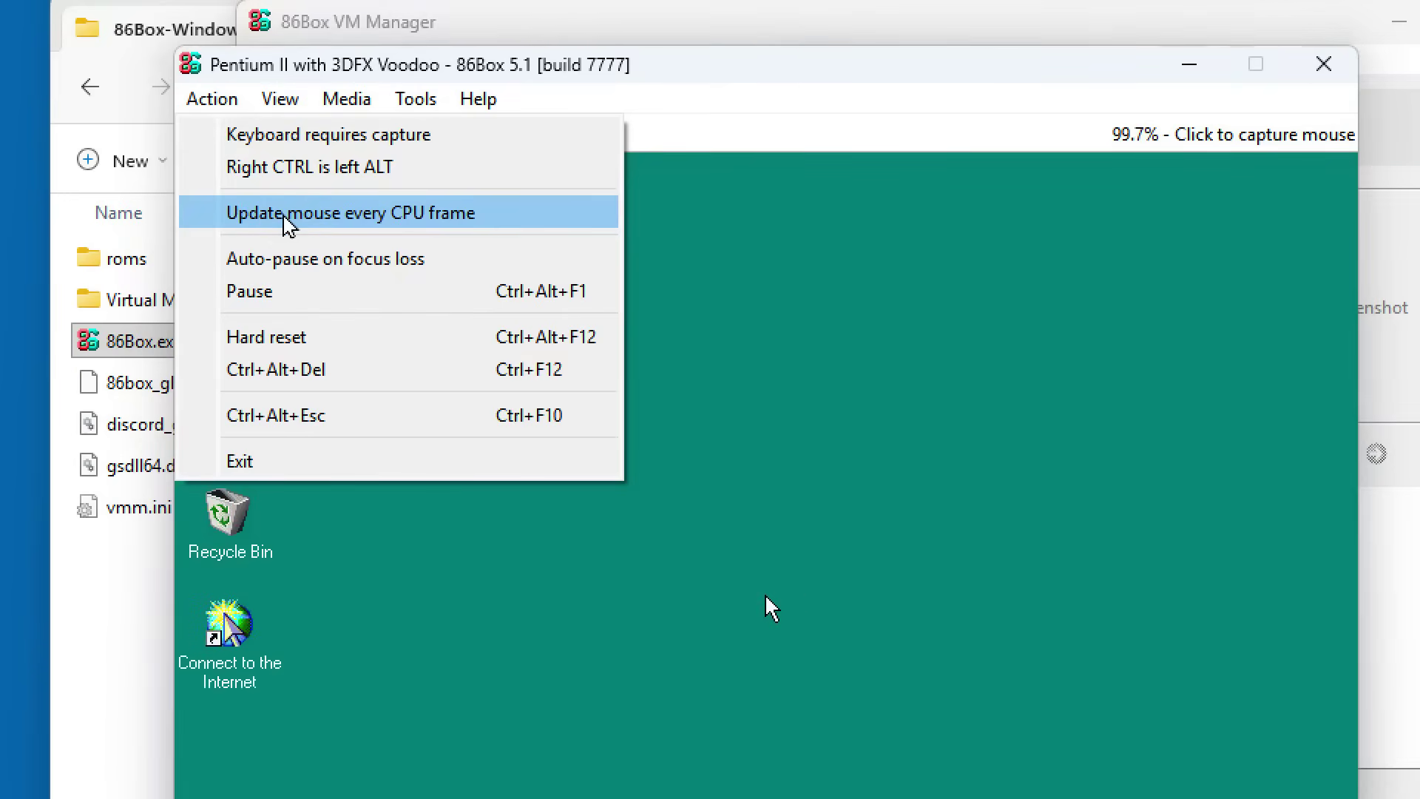
{"action": "left_click", "coordinate": [288, 222]}
{"action": "left_click", "coordinate": [767, 609]}
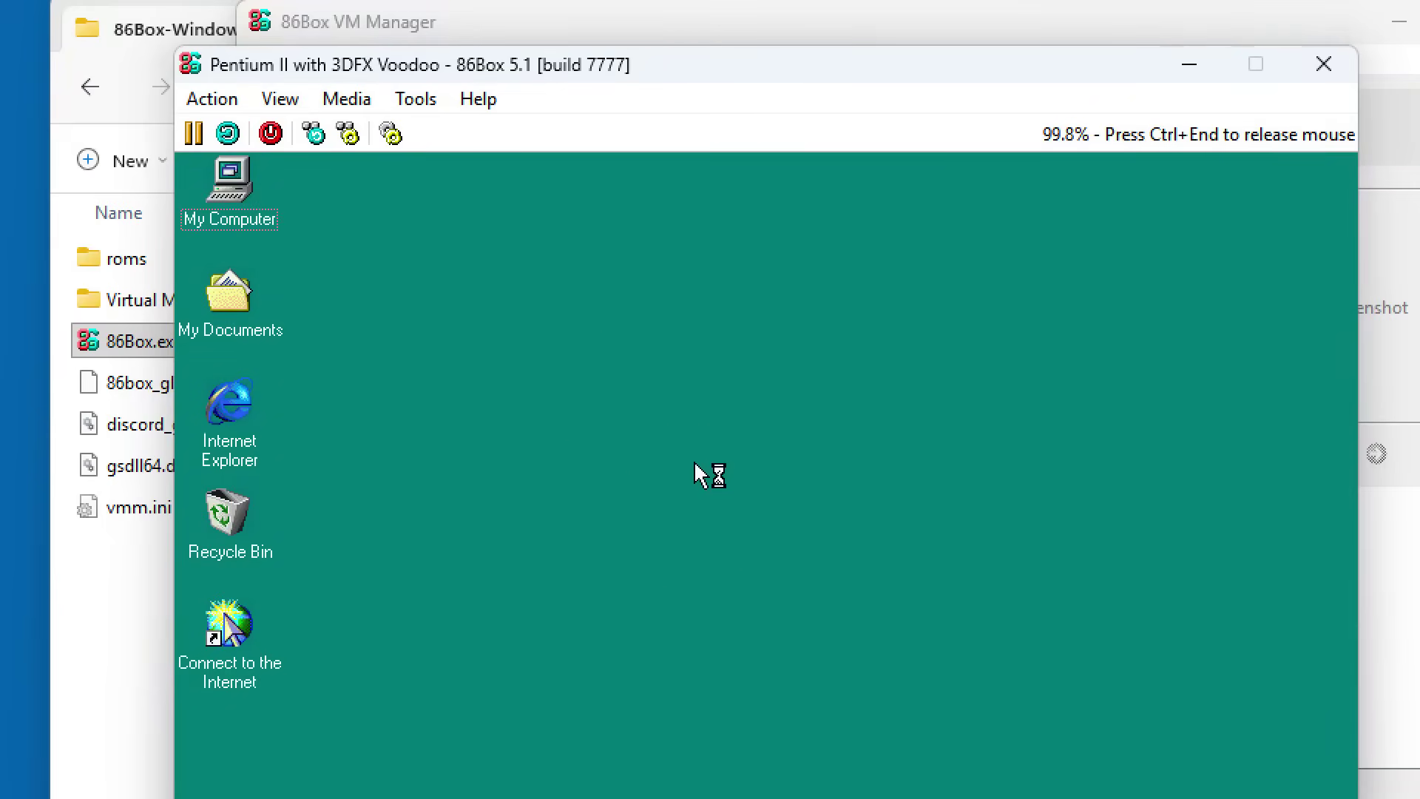
{"action": "key", "text": "ctrl+alt+Page_Up"}
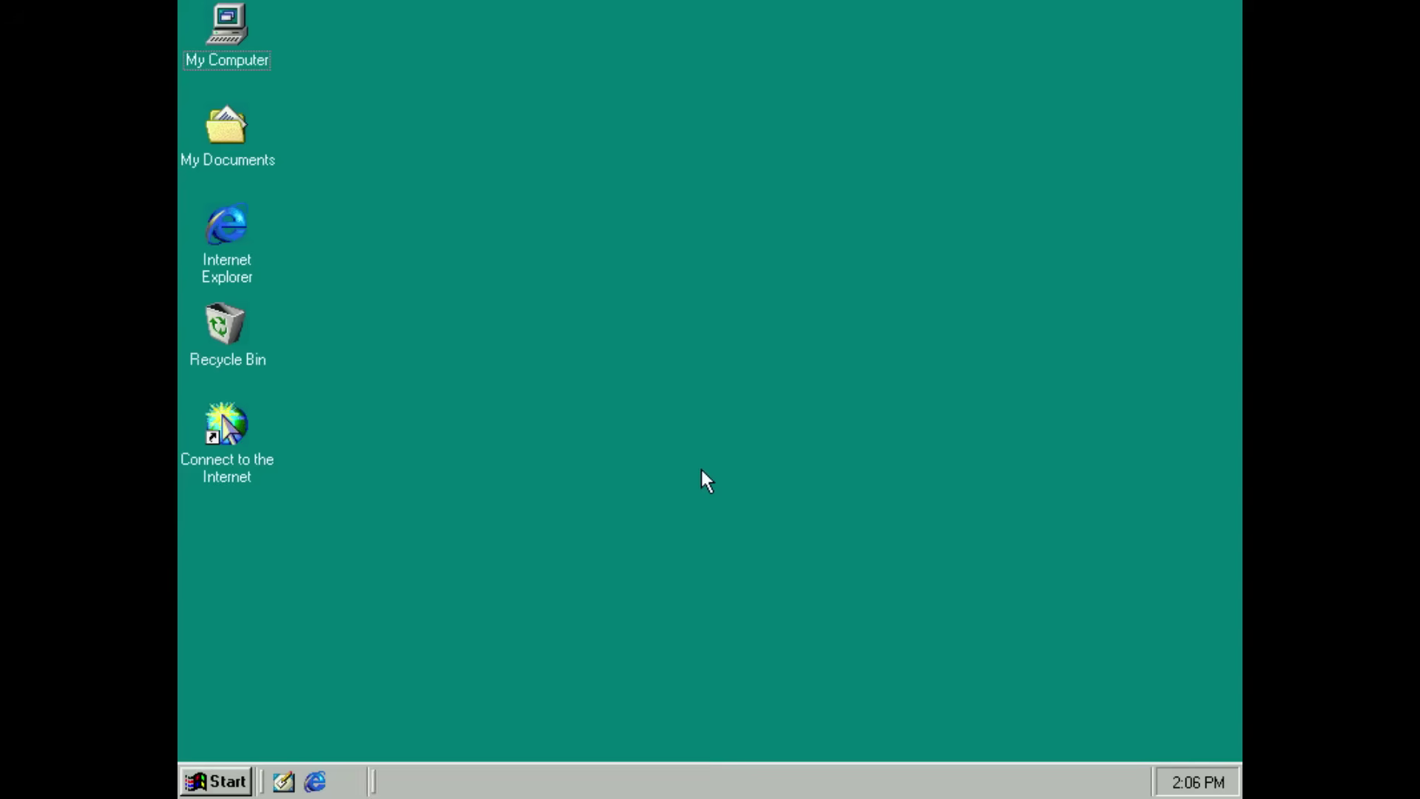
- Enable DMA for the GENERIC IDE DISK TYPE47 drive in Windows 98's Device Manager and restart the virtual machine's Windows
{"action": "right_click", "coordinate": [232, 32]}
{"action": "left_click", "coordinate": [305, 186]}
{"action": "left_click", "coordinate": [422, 136]}
{"action": "left_click", "coordinate": [317, 264]}
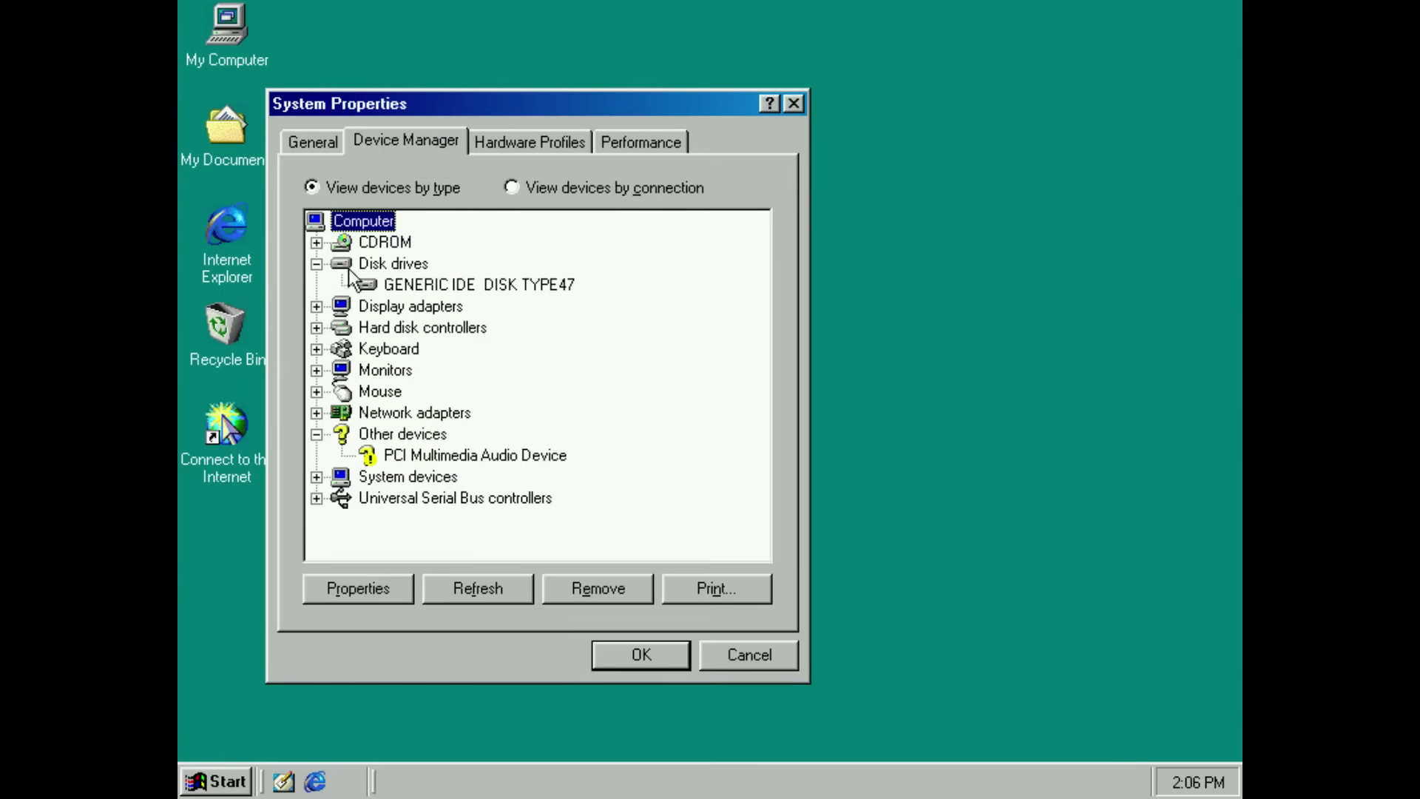
{"action": "double_click", "coordinate": [465, 283]}
{"action": "left_click", "coordinate": [419, 231]}
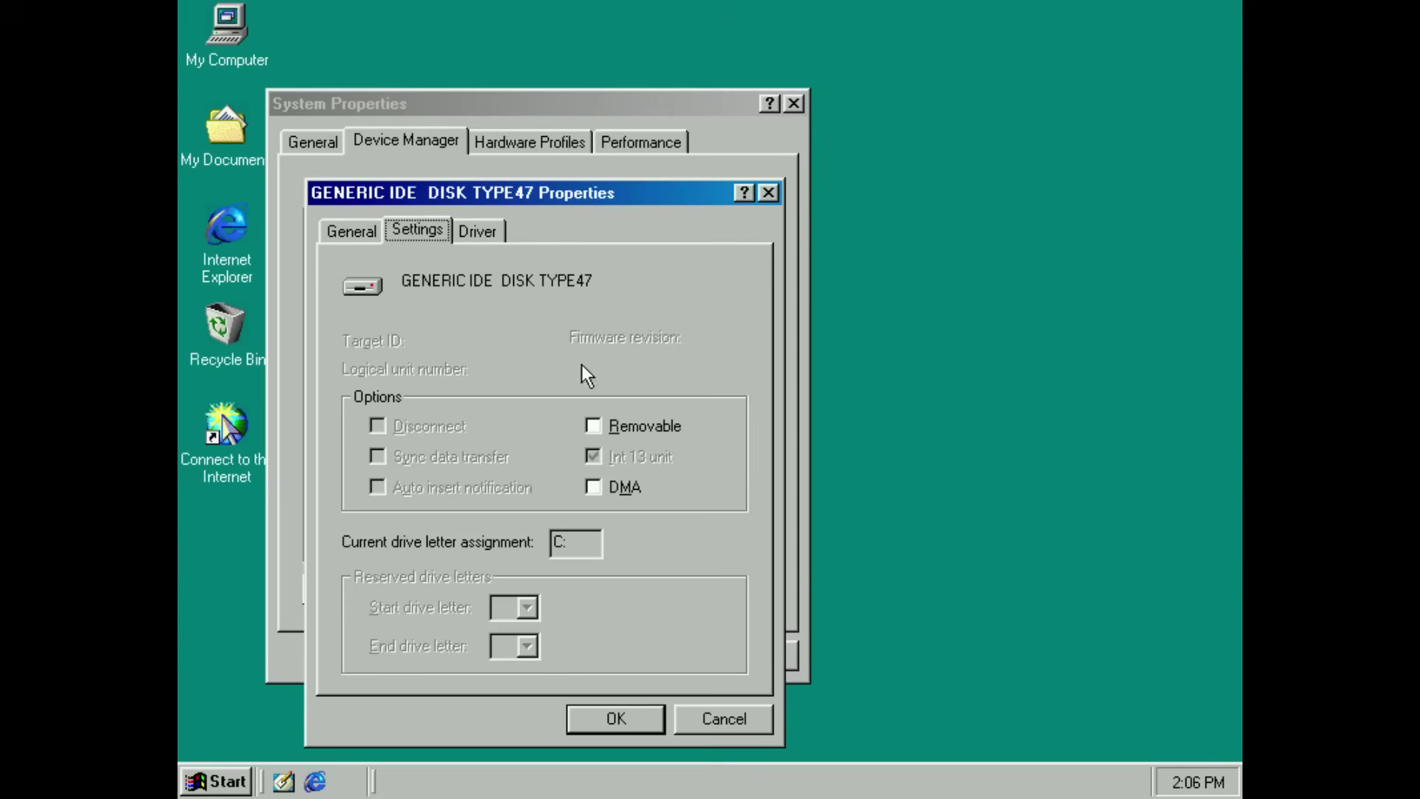
{"action": "left_click", "coordinate": [610, 494]}
{"action": "left_click", "coordinate": [651, 454]}
{"action": "left_click", "coordinate": [610, 730]}
{"action": "left_click", "coordinate": [647, 648]}
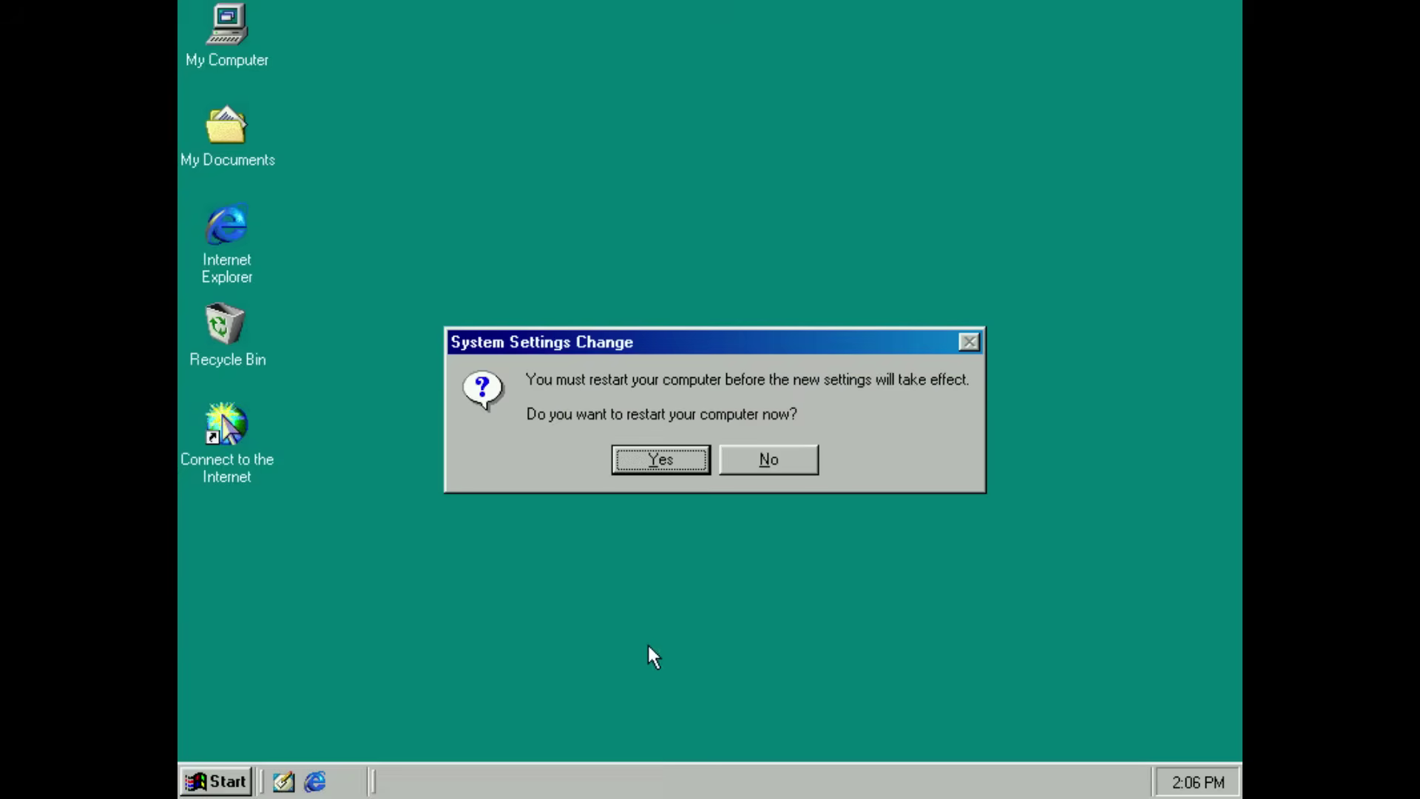
{"action": "left_click", "coordinate": [660, 459]}
- Install the Voodoo3 driver with Setup.exe from C:\Drivers\voodoo3tm_driver_kit_1.07.00-whql and restart Windows
{"action": "left_click", "coordinate": [225, 30]}
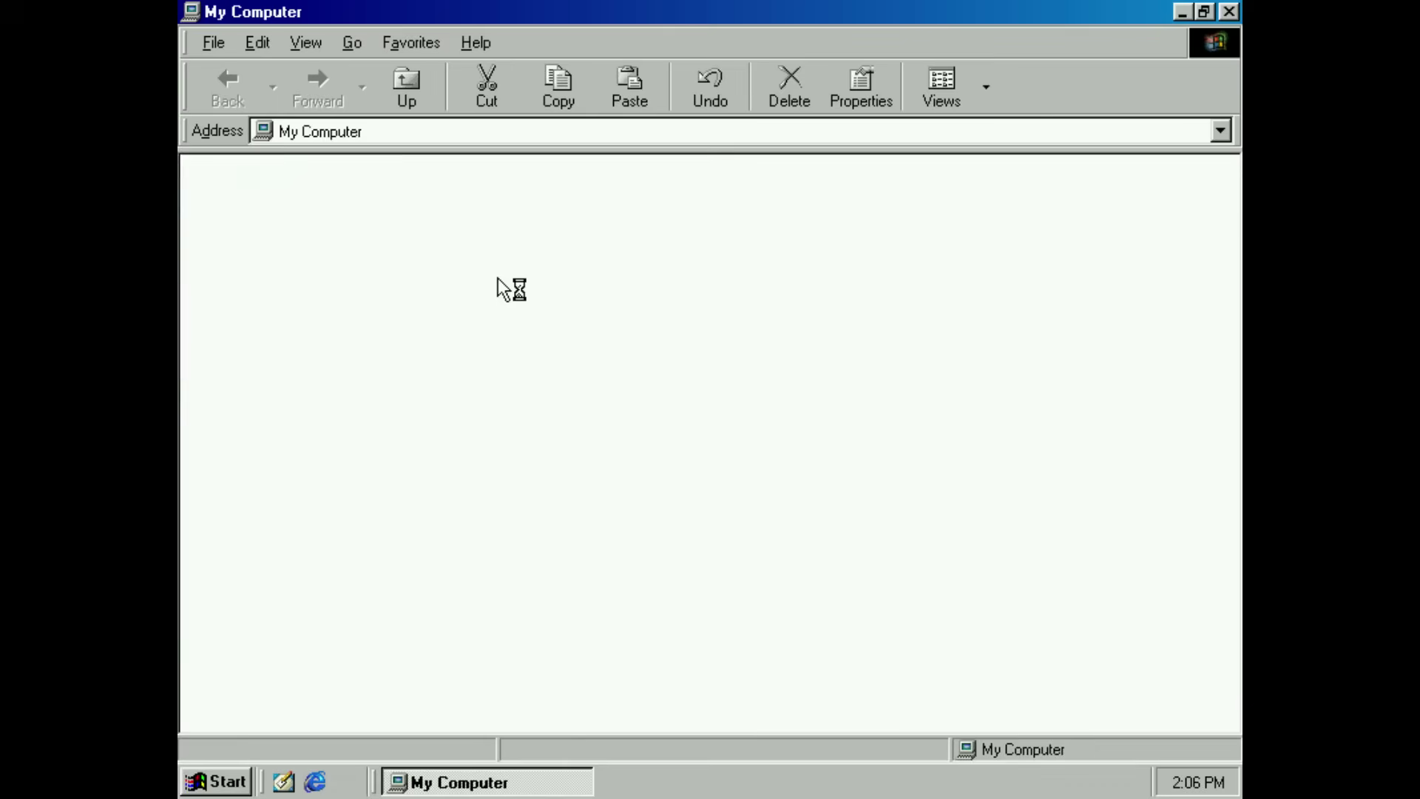
{"action": "double_click", "coordinate": [648, 193]}
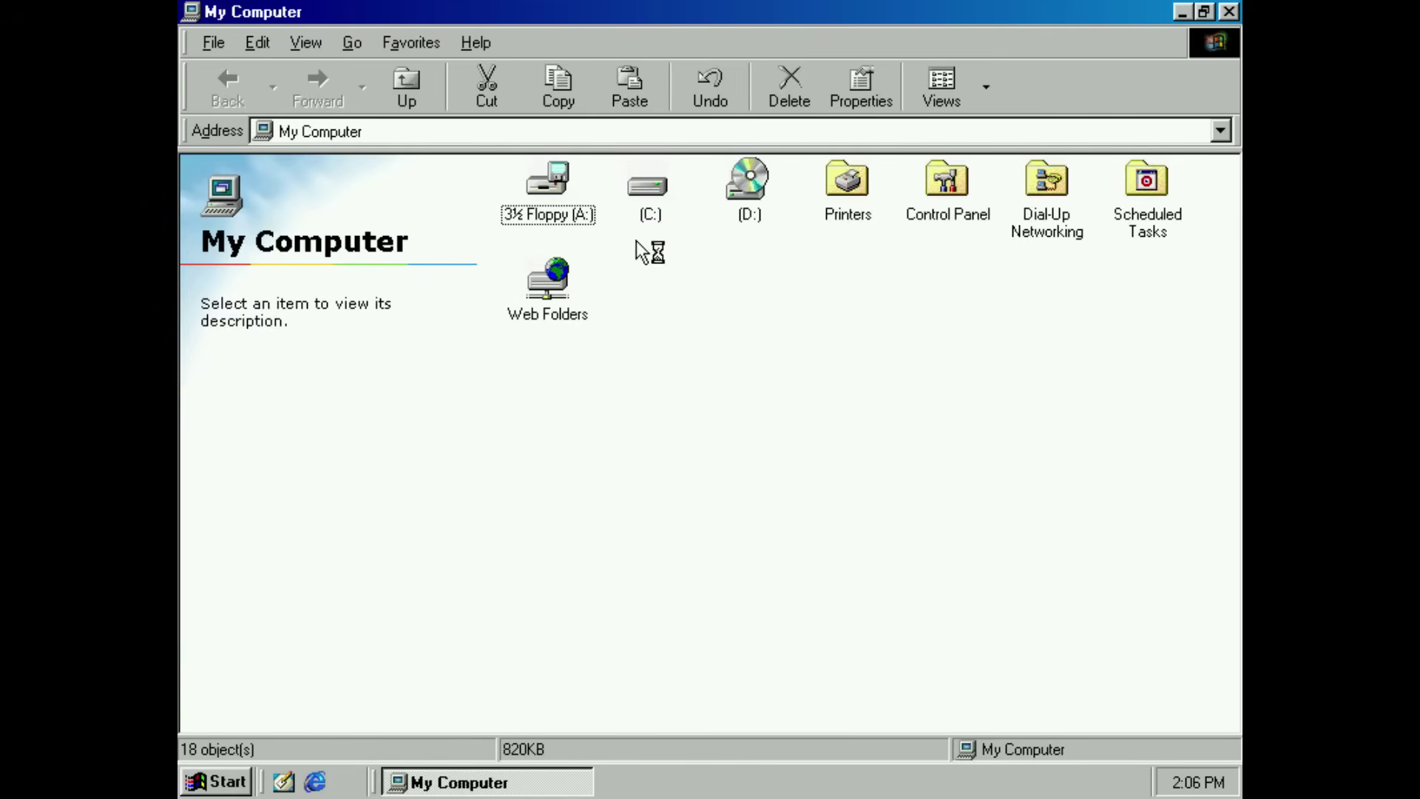
{"action": "double_click", "coordinate": [766, 187]}
{"action": "double_click", "coordinate": [950, 281]}
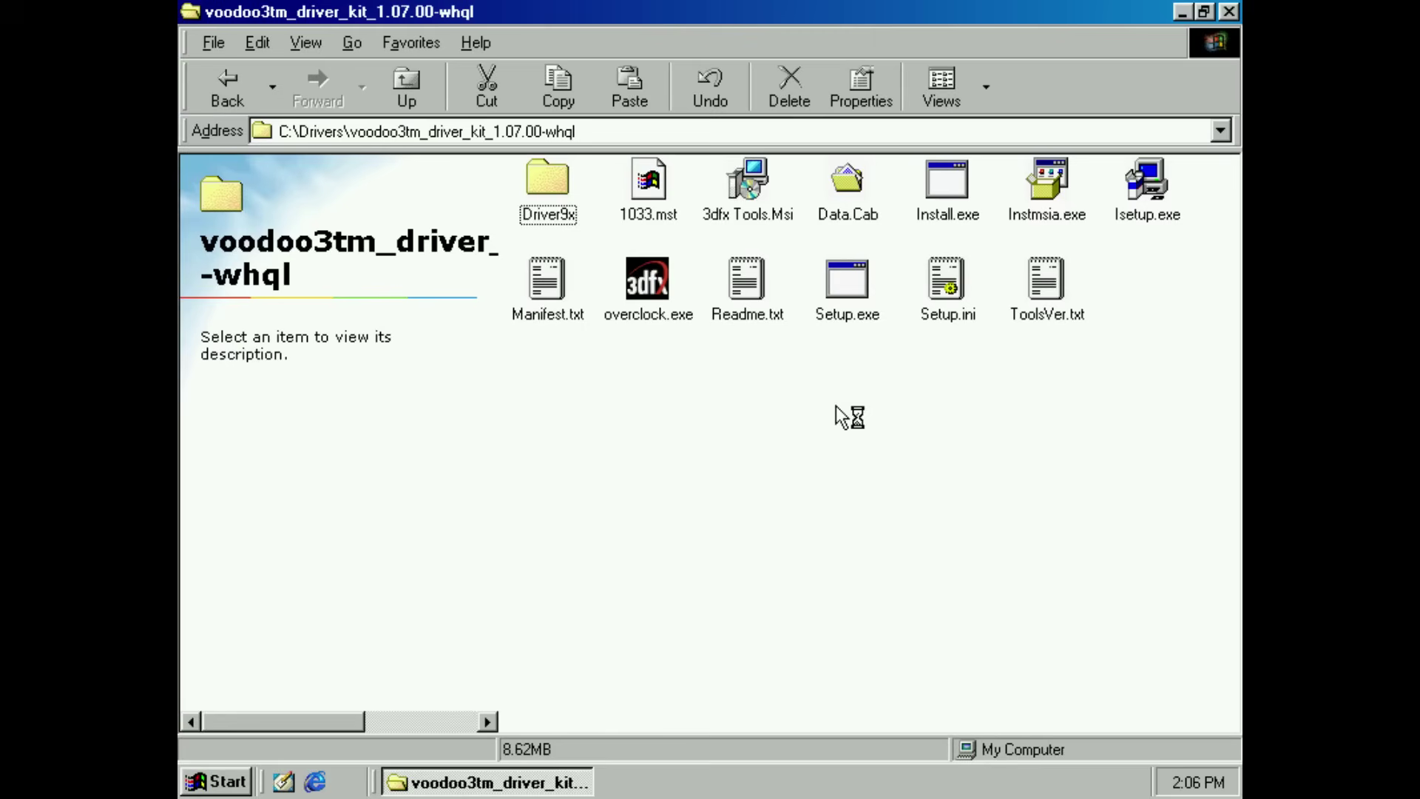
{"action": "left_click", "coordinate": [847, 288]}
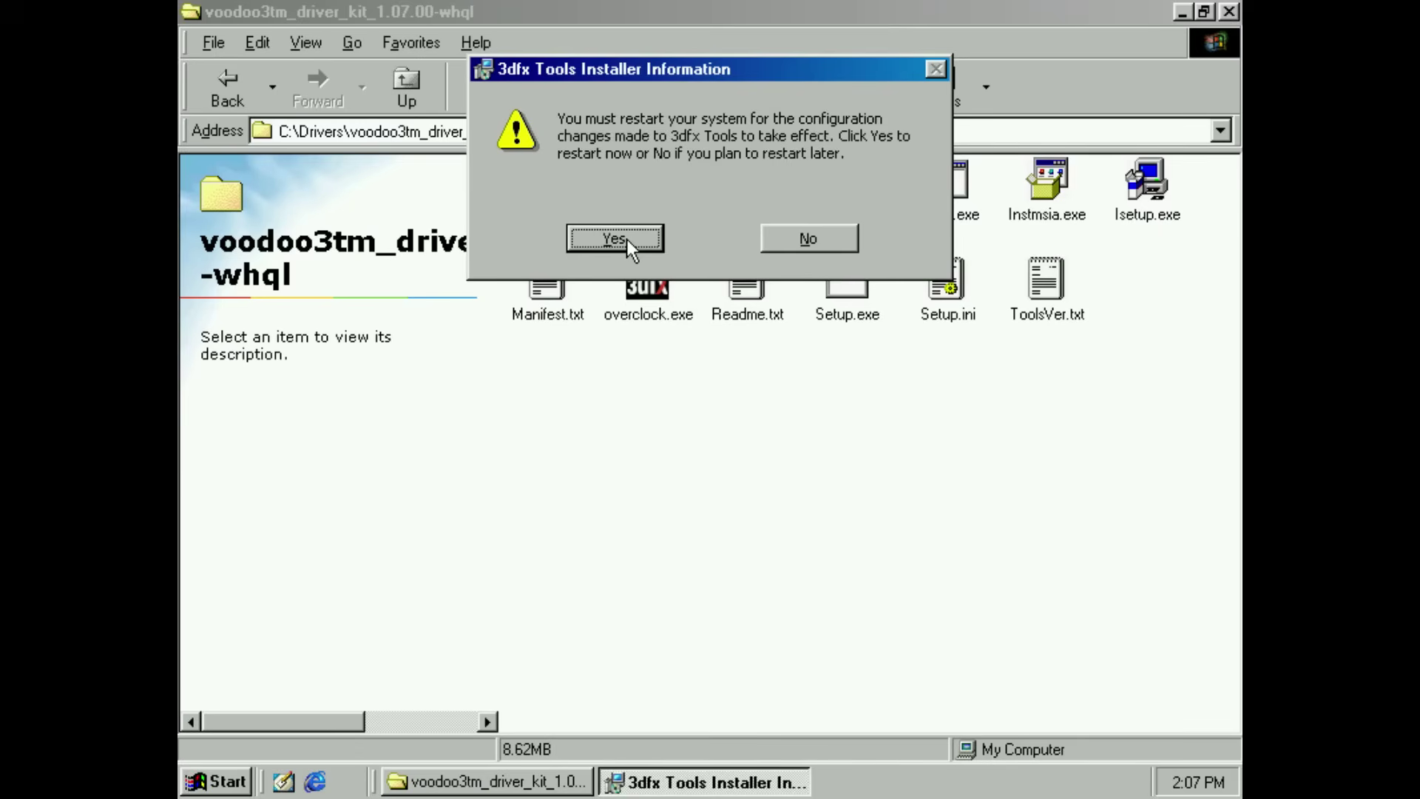
{"action": "left_click", "coordinate": [627, 238]}
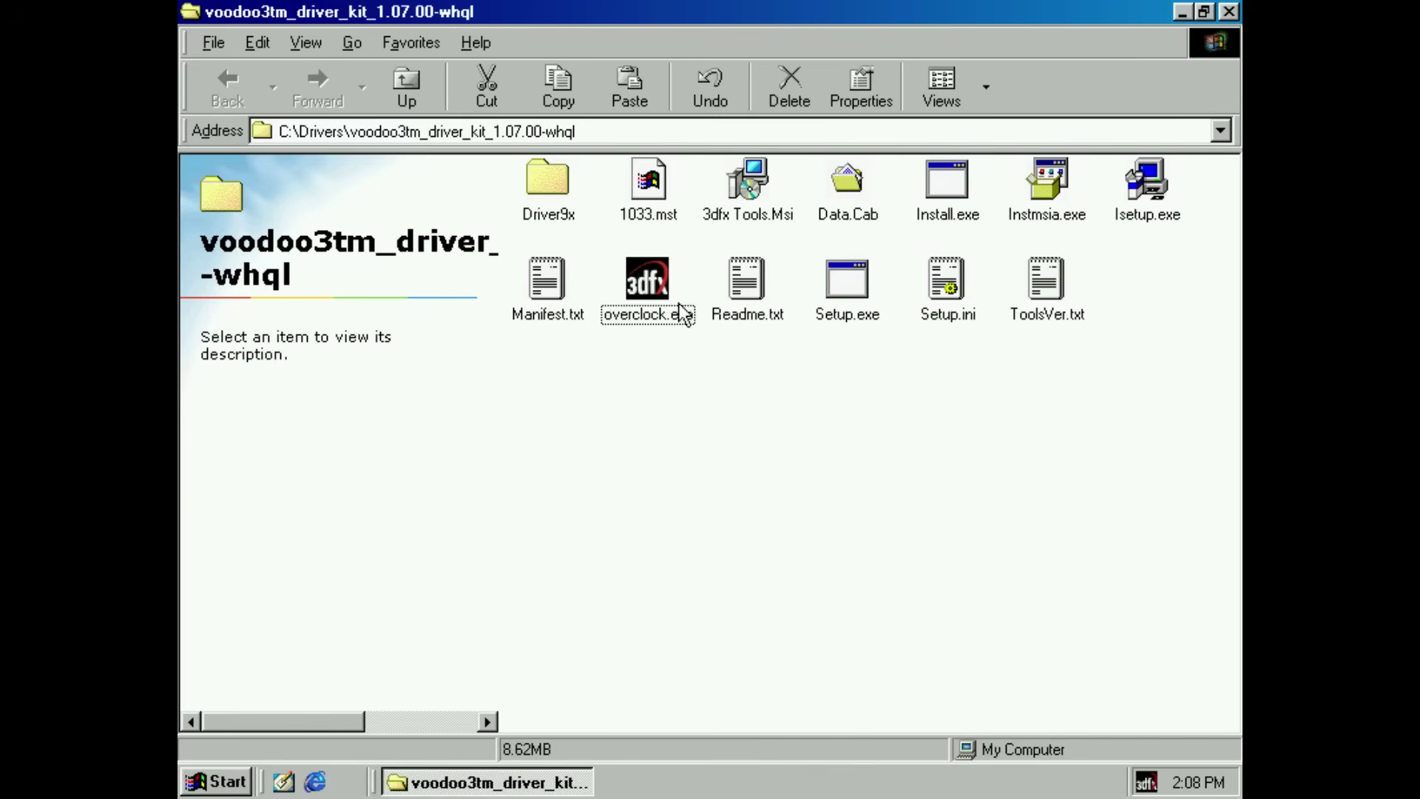
- Enable the V Sync Disabled options for OpenGL and Direct3D in the Voodoo3's 3dfx Overclock settings and apply them
{"action": "double_click", "coordinate": [1145, 783]}
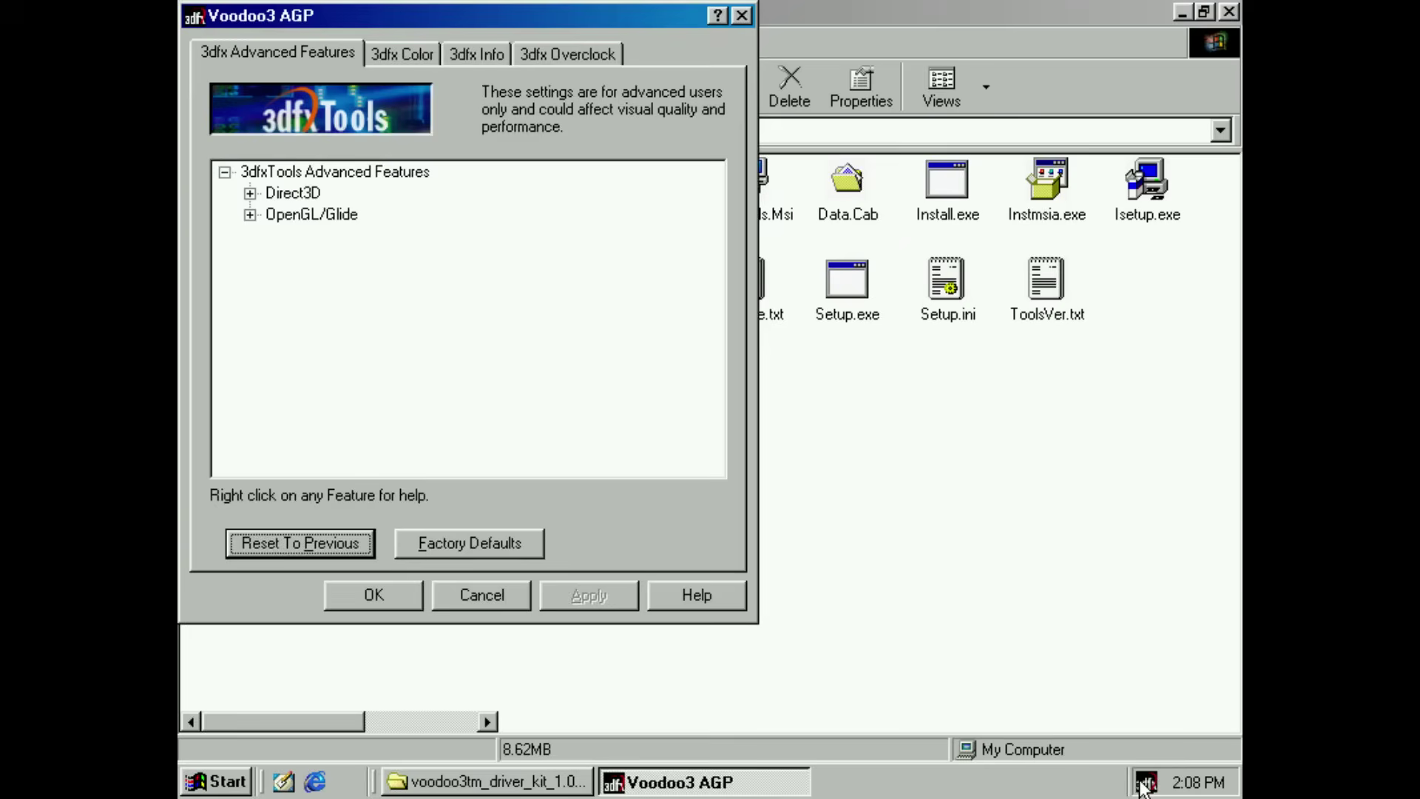
{"action": "left_click", "coordinate": [562, 61]}
{"action": "left_click_drag", "start_coordinate": [594, 27], "coordinate": [724, 63]}
{"action": "left_click", "coordinate": [490, 560]}
{"action": "left_click", "coordinate": [688, 561]}
{"action": "left_click", "coordinate": [715, 630]}
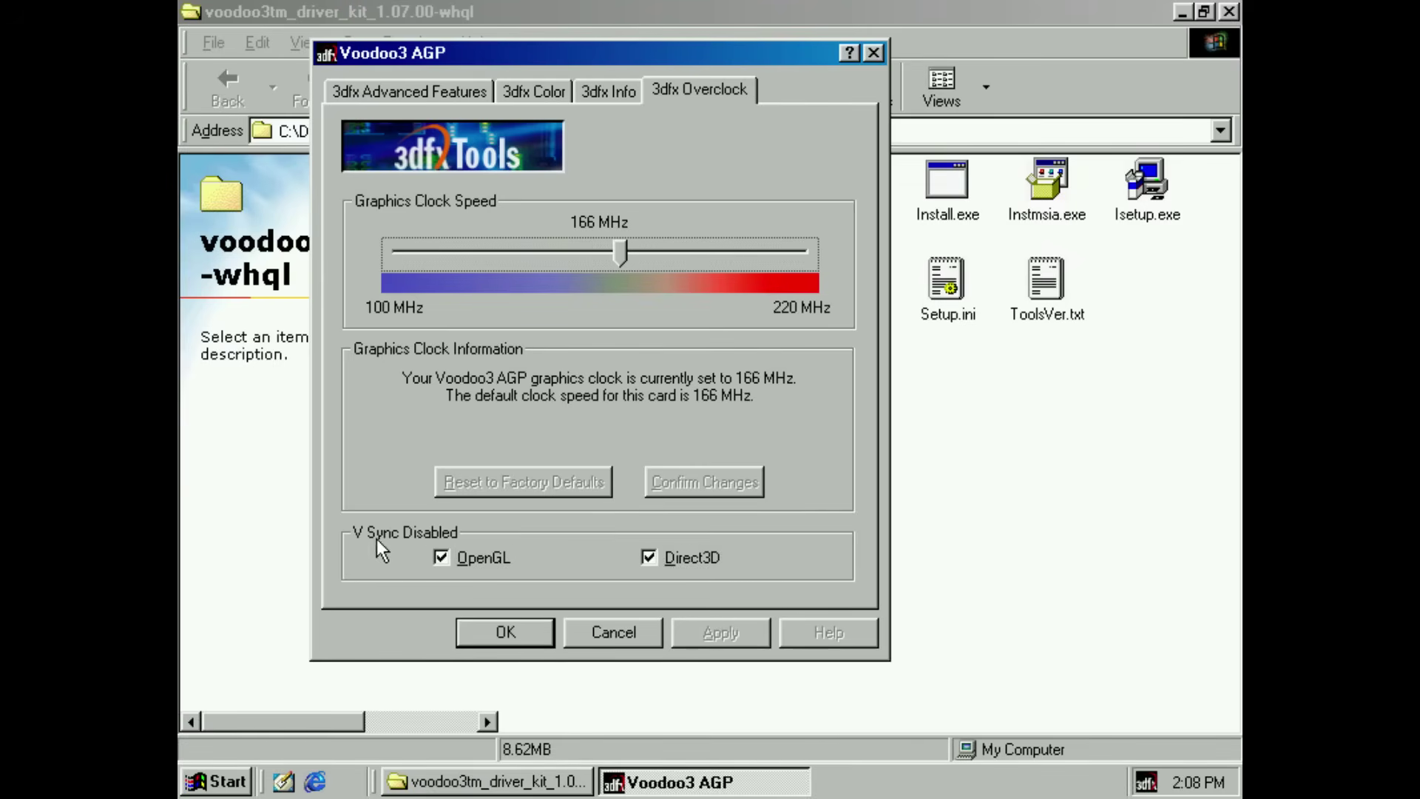
- Clear the V Sync Disabled options for OpenGL and Direct3D again, apply the change and close the Voodoo3 settings
{"action": "left_click", "coordinate": [444, 562]}
{"action": "left_click", "coordinate": [681, 560]}
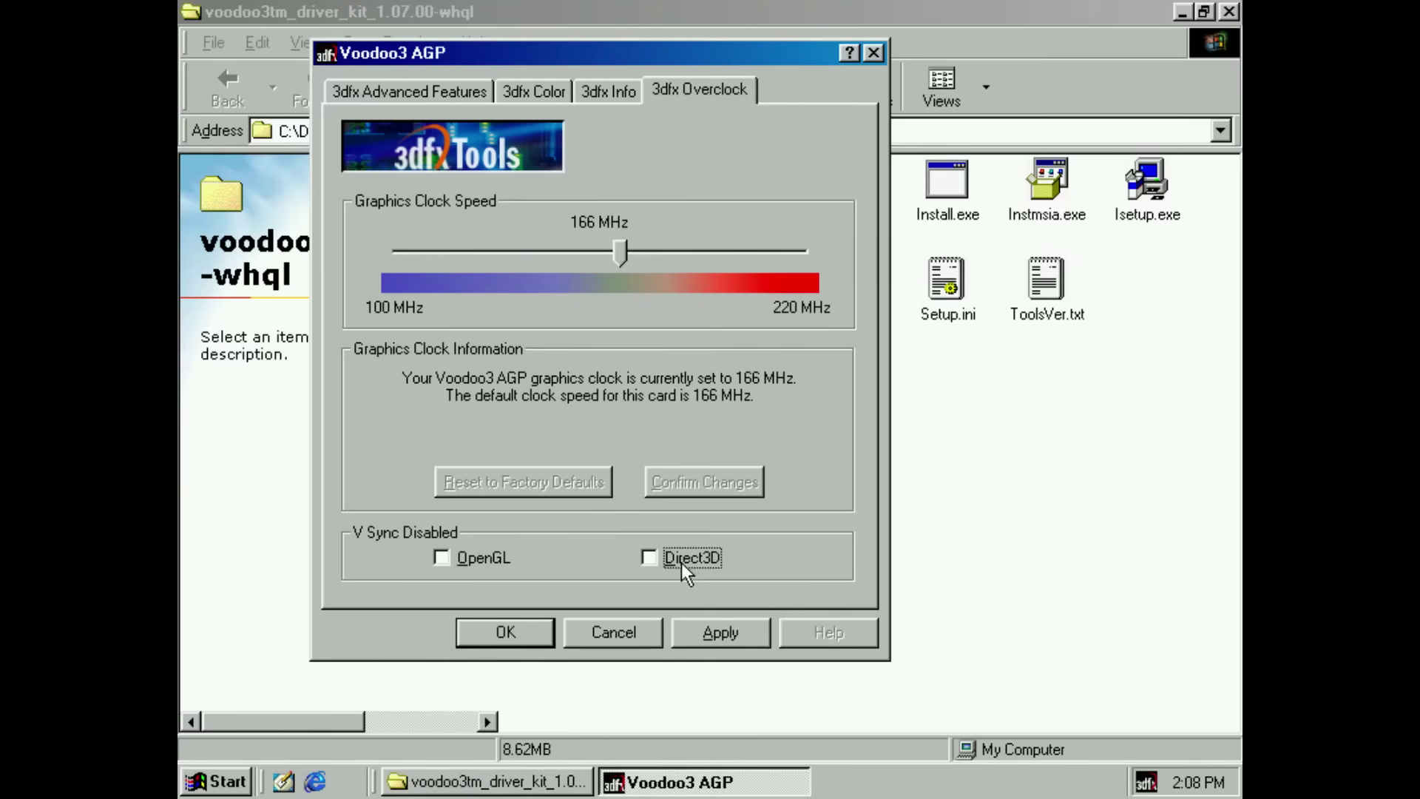
{"action": "left_click", "coordinate": [721, 632]}
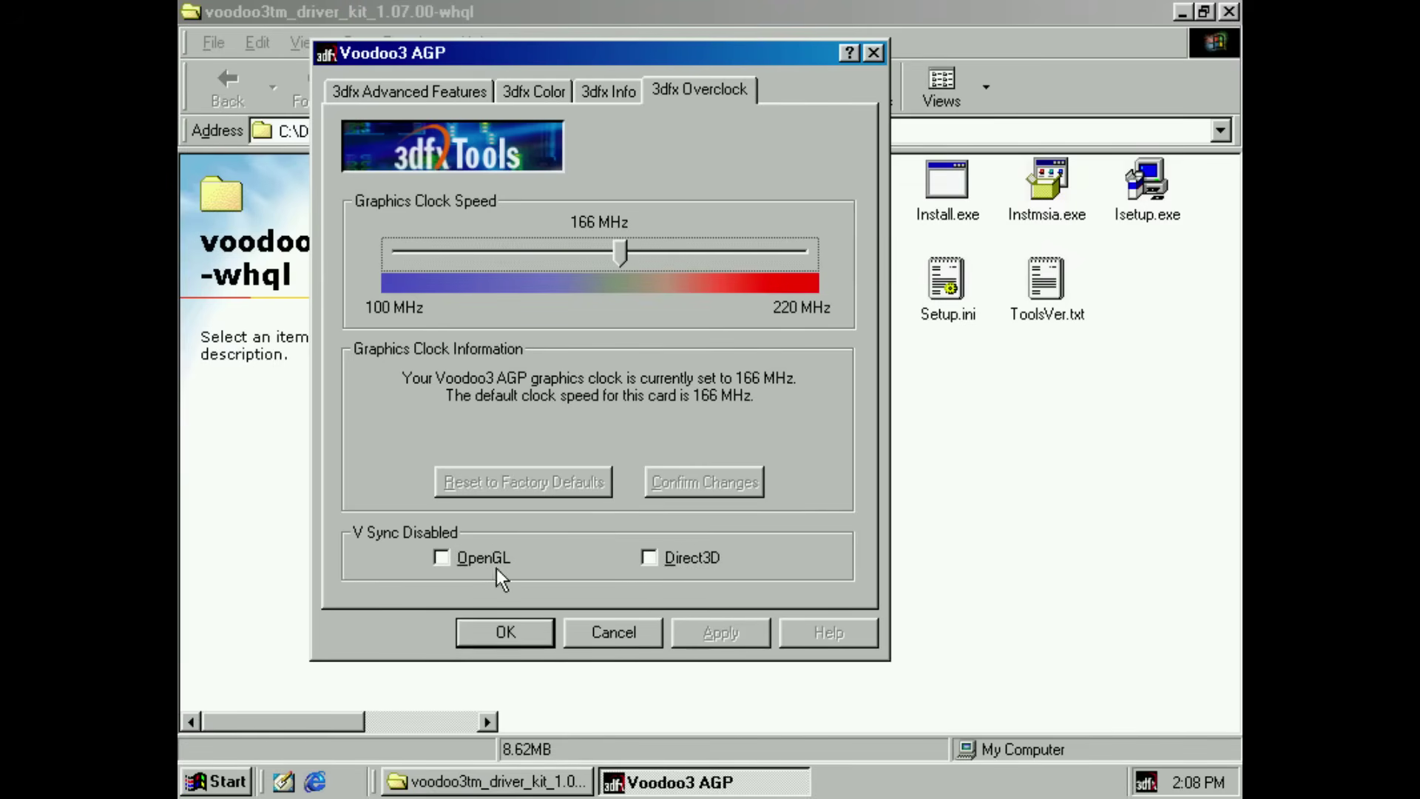
{"action": "left_click", "coordinate": [509, 631]}
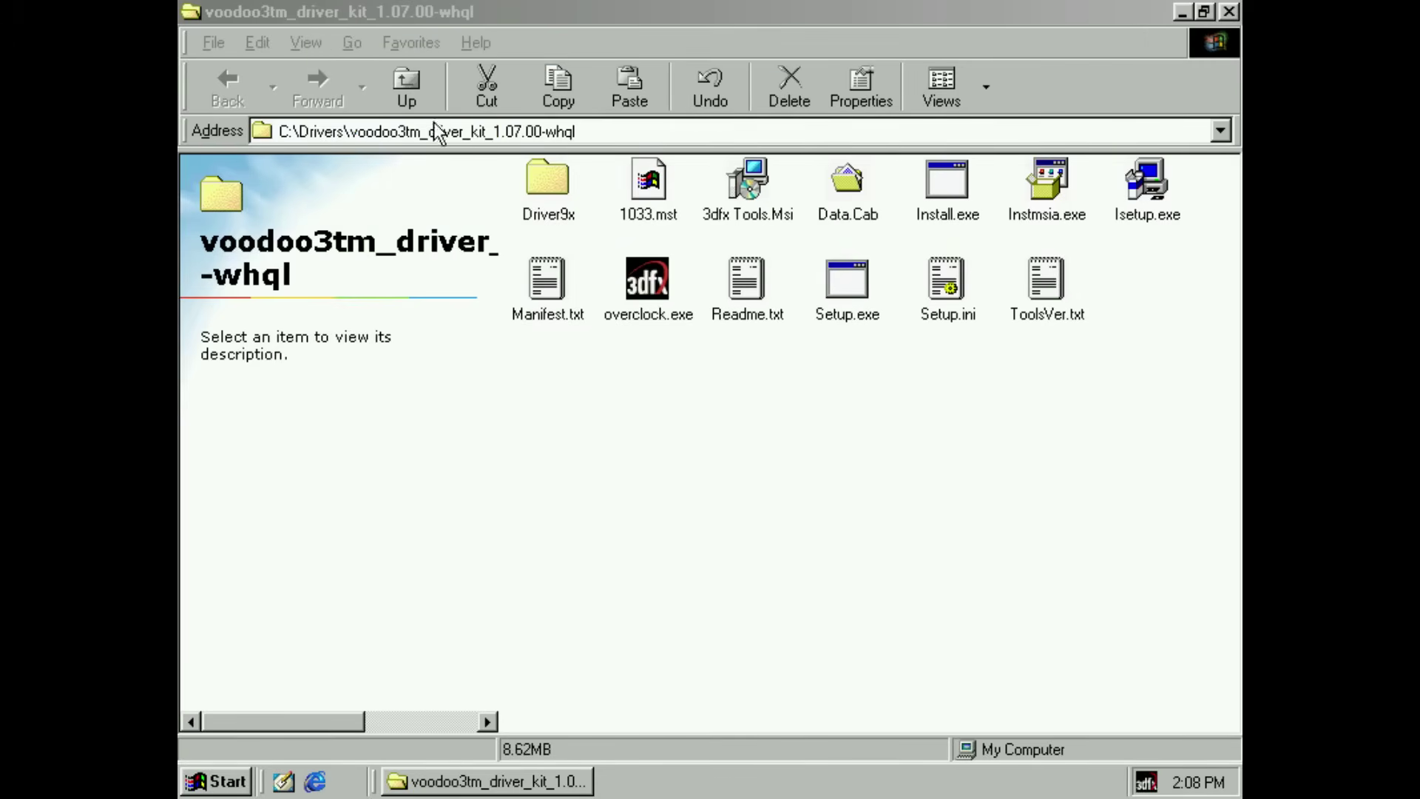
- Install the Sound Blaster PCI128 driver from C:\Drivers and set Multimedia Properties to show the volume control on the taskbar
{"action": "left_click", "coordinate": [403, 97]}
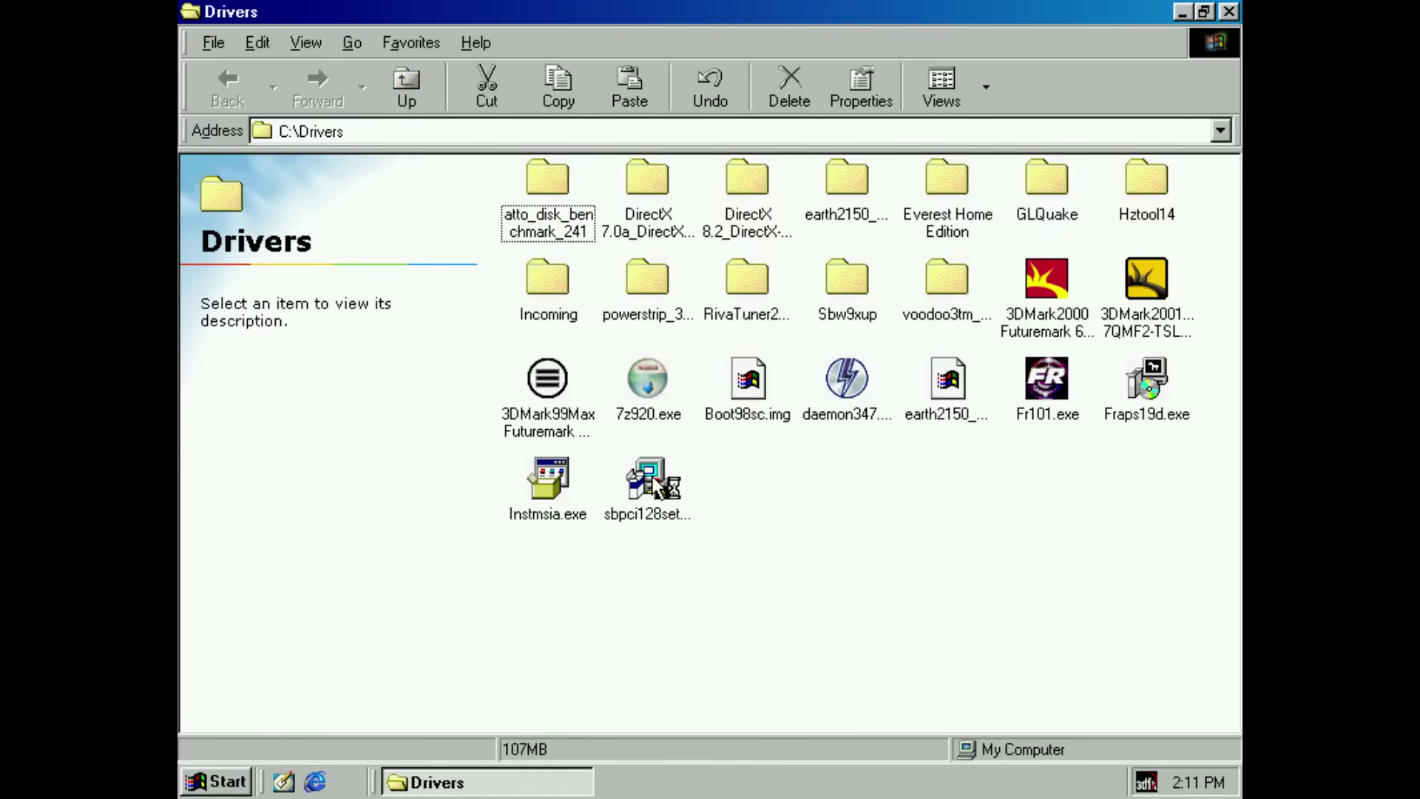
{"action": "double_click", "coordinate": [650, 479]}
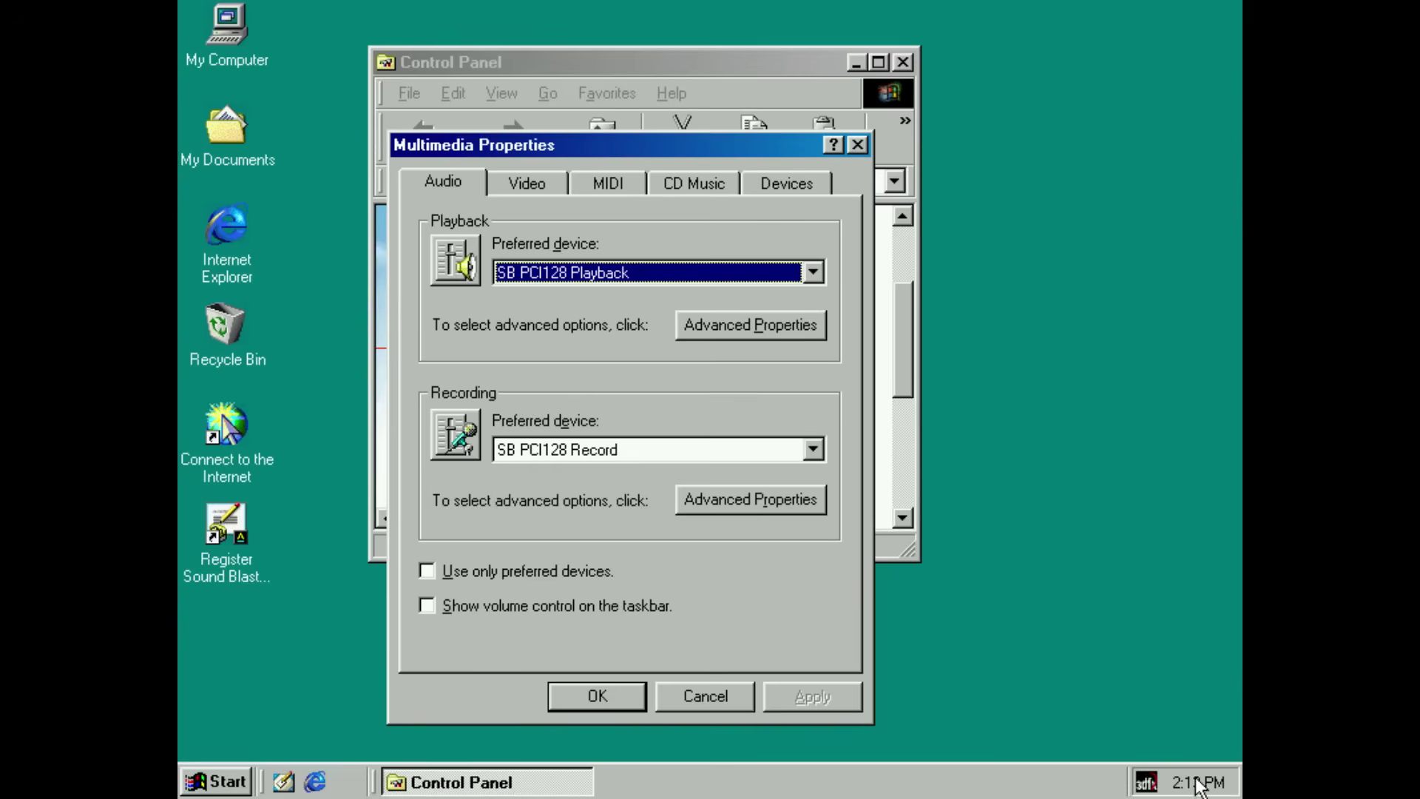
{"action": "left_click", "coordinate": [426, 604]}
{"action": "left_click", "coordinate": [813, 697]}
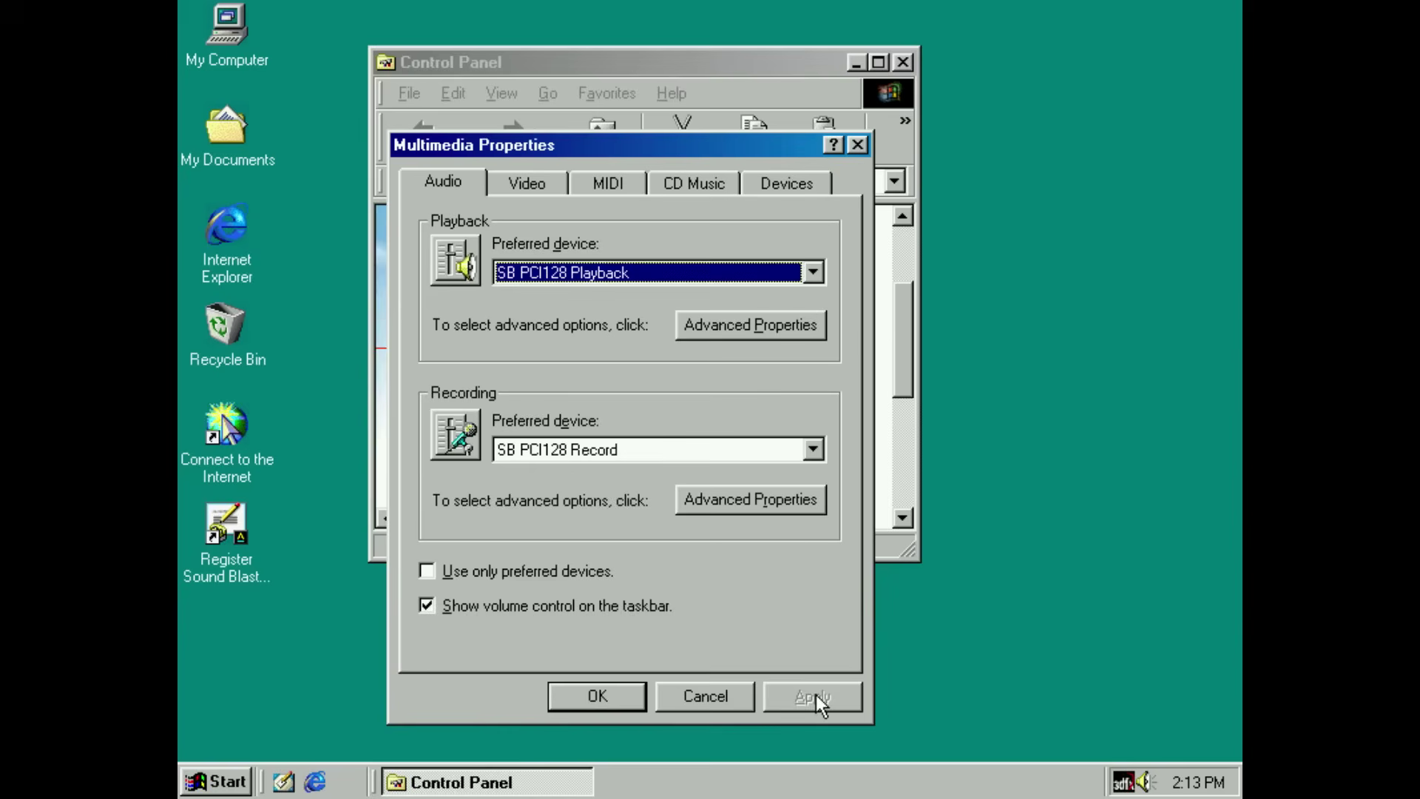
- Set the sample rate conversion quality for audio playback to Best in the advanced audio properties and confirm the multimedia settings
{"action": "left_click", "coordinate": [727, 326]}
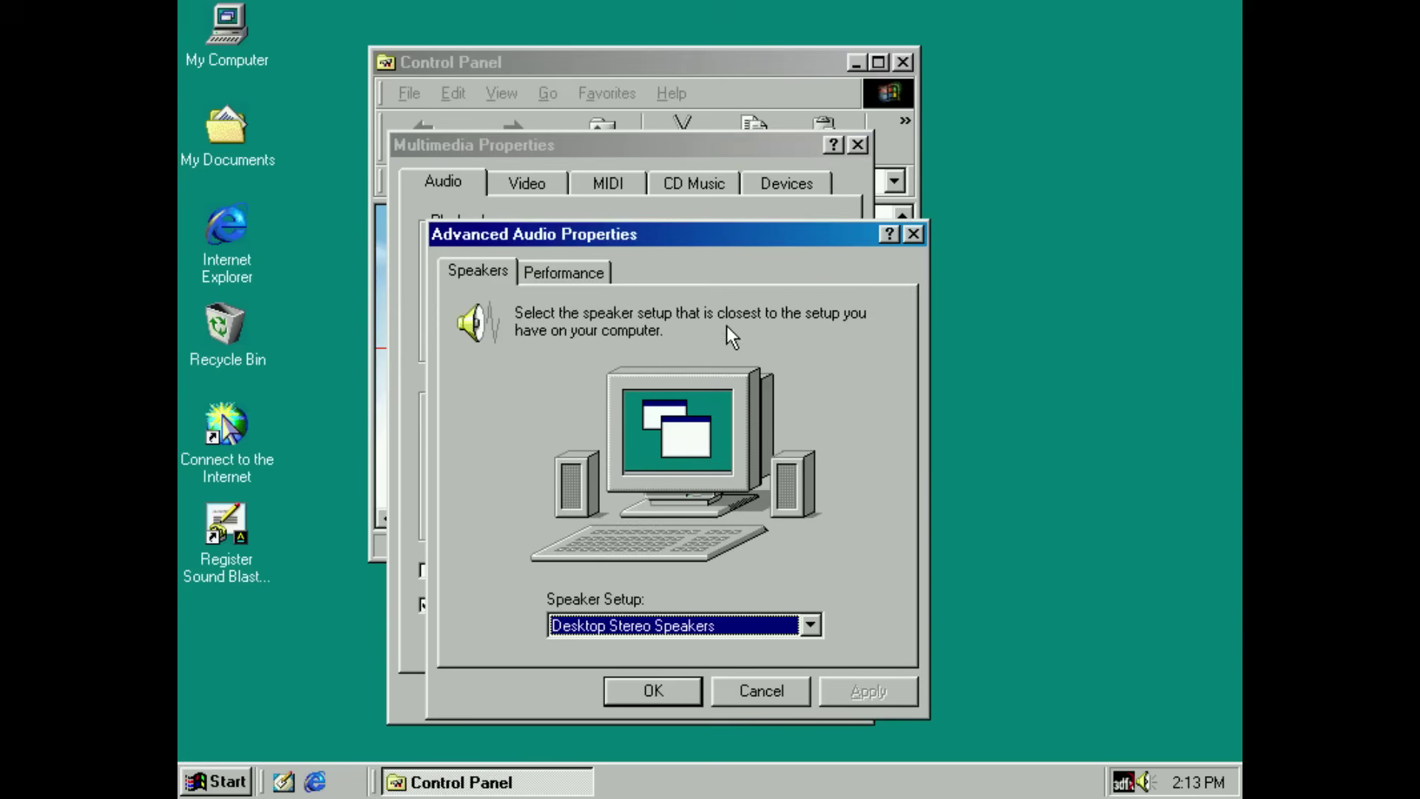
{"action": "left_click", "coordinate": [573, 280]}
{"action": "left_click_drag", "start_coordinate": [738, 518], "coordinate": [842, 510]}
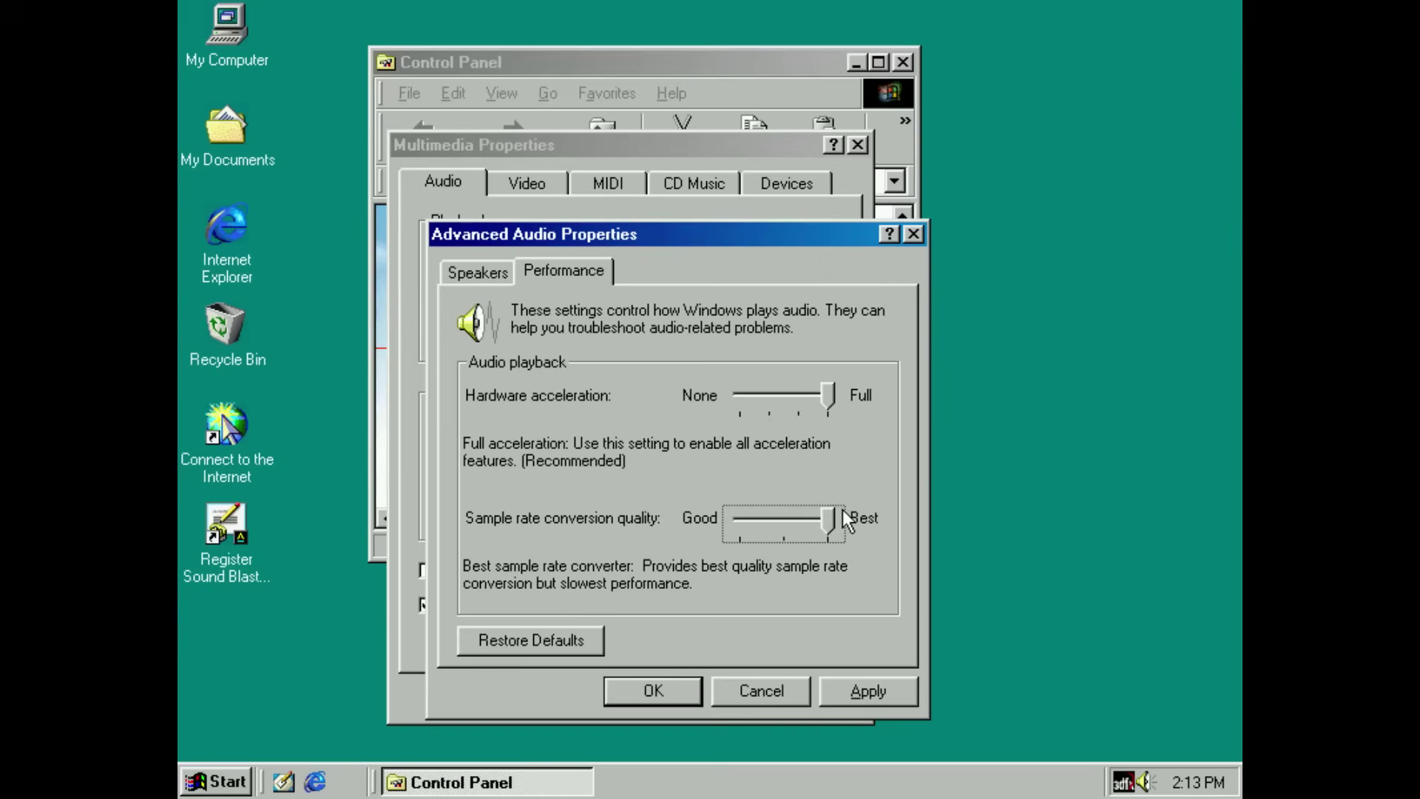
{"action": "left_click", "coordinate": [654, 697]}
{"action": "left_click", "coordinate": [627, 703]}
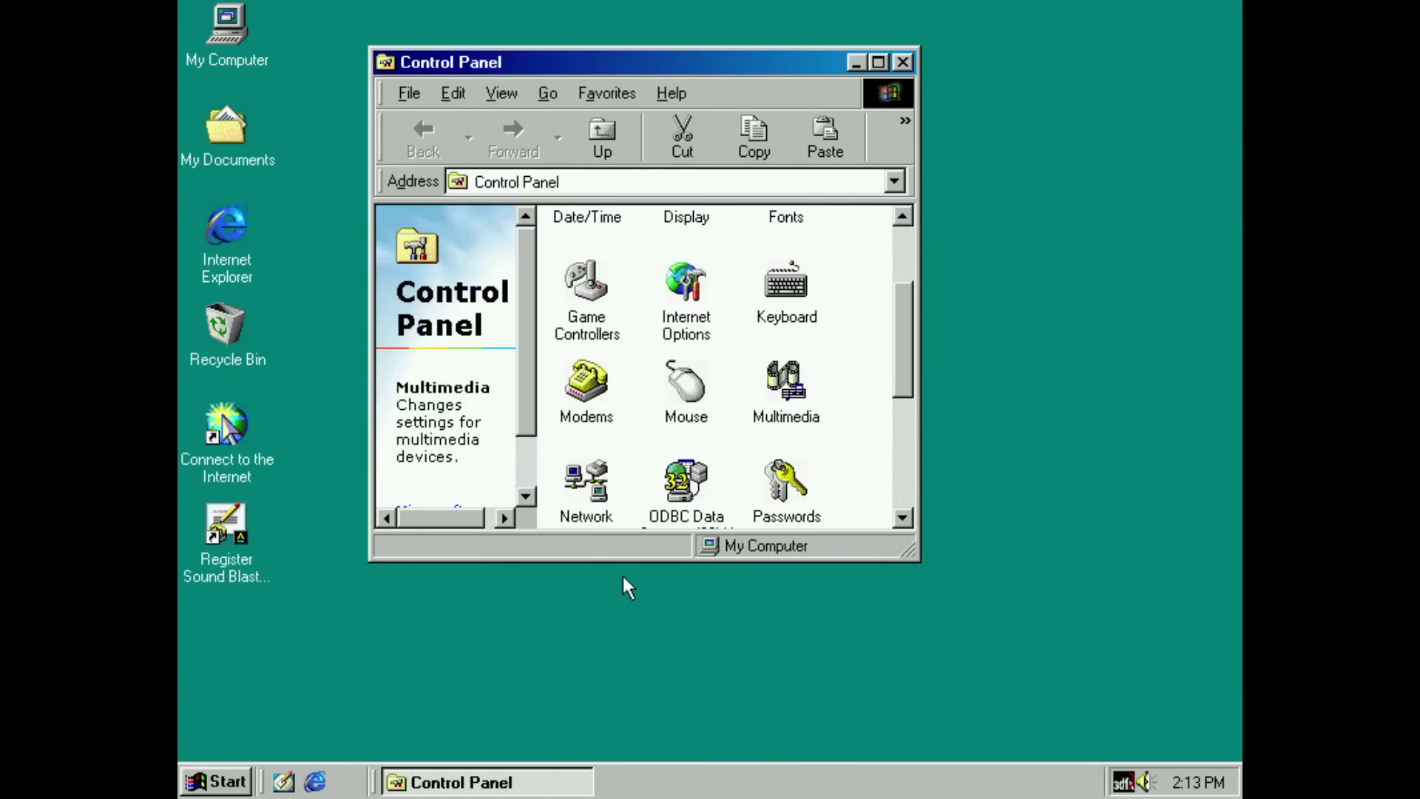
- Set the master, CD, Wave and Synthesizer volumes to about the same level slightly below maximum, and close the mixer and Control Panel
{"action": "double_click", "coordinate": [1147, 782]}
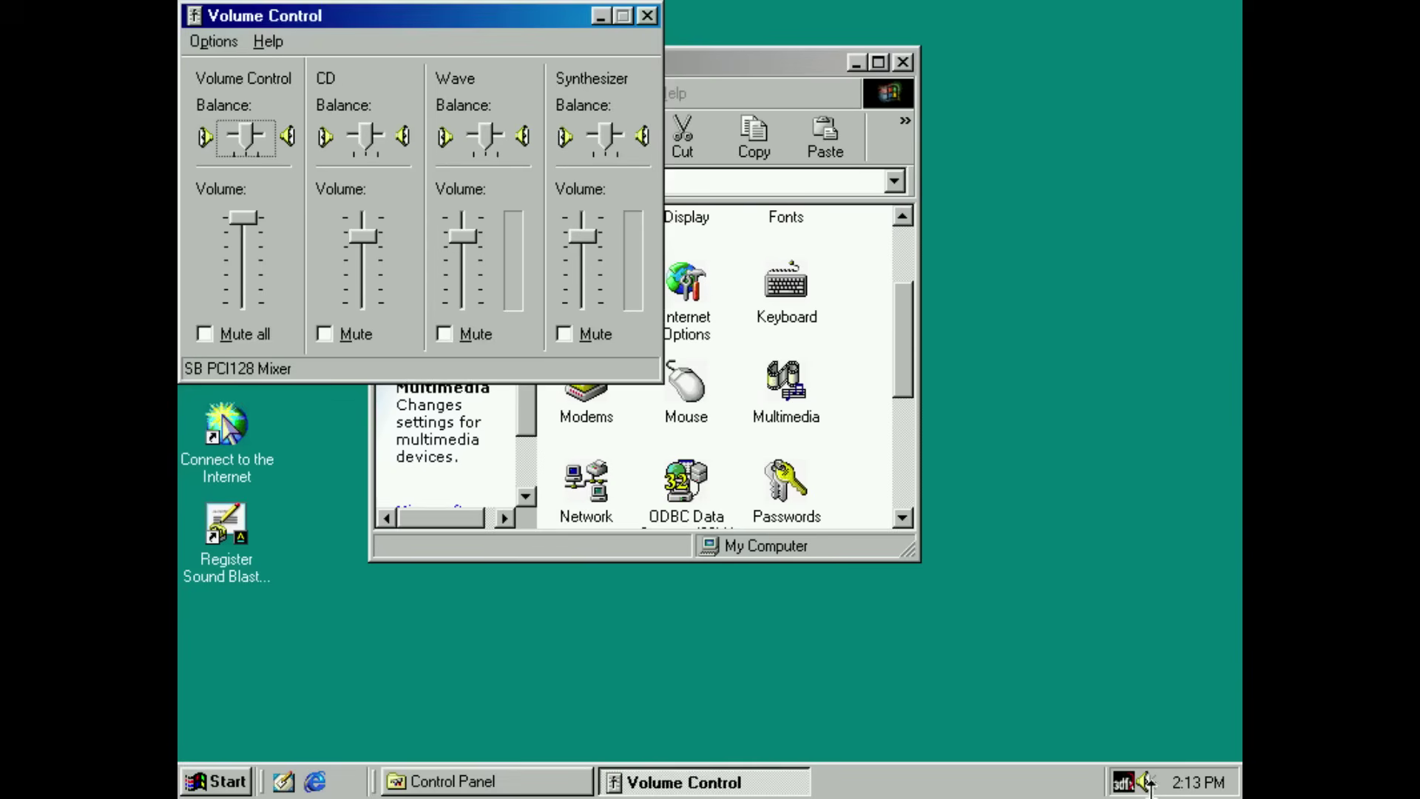
{"action": "left_click_drag", "start_coordinate": [250, 219], "coordinate": [249, 236]}
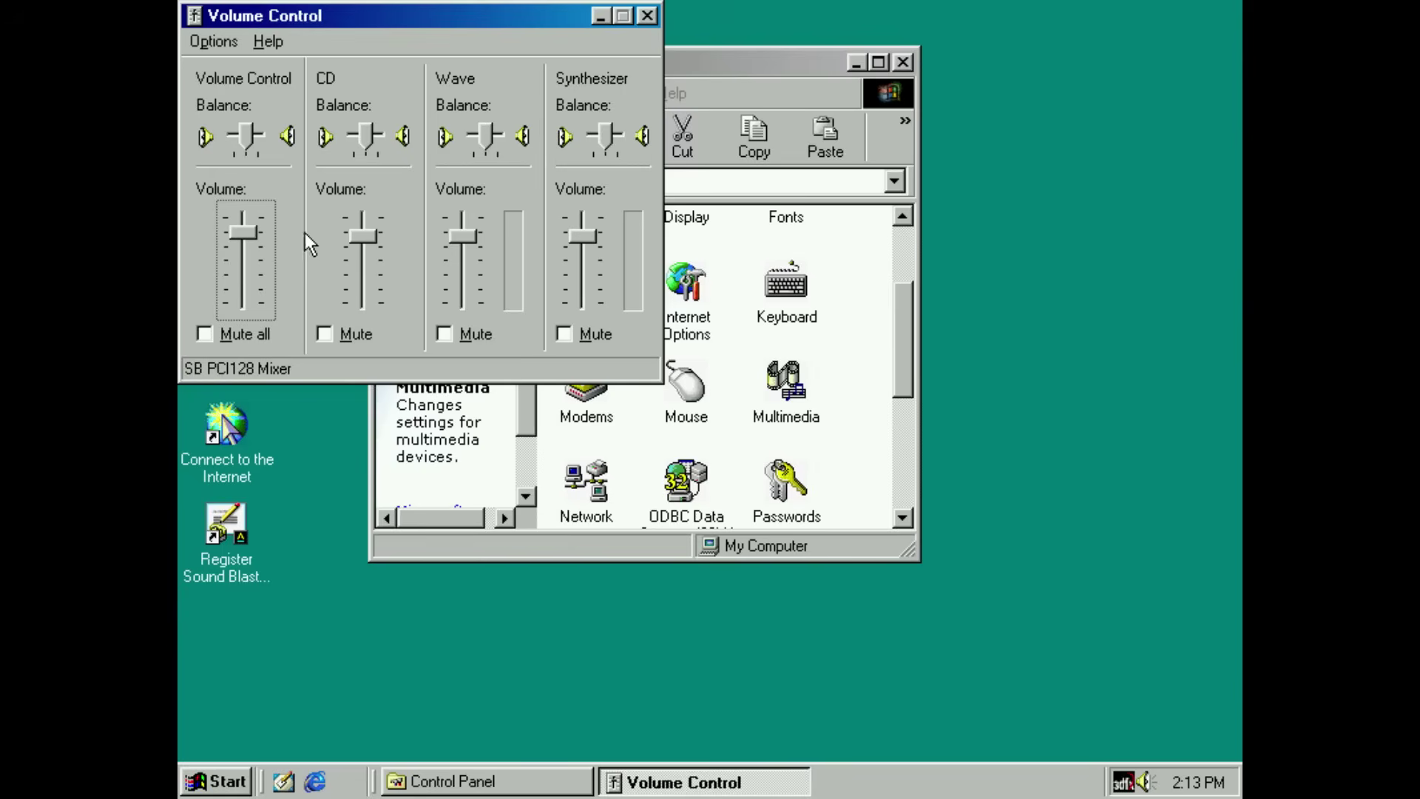
{"action": "left_click", "coordinate": [364, 235]}
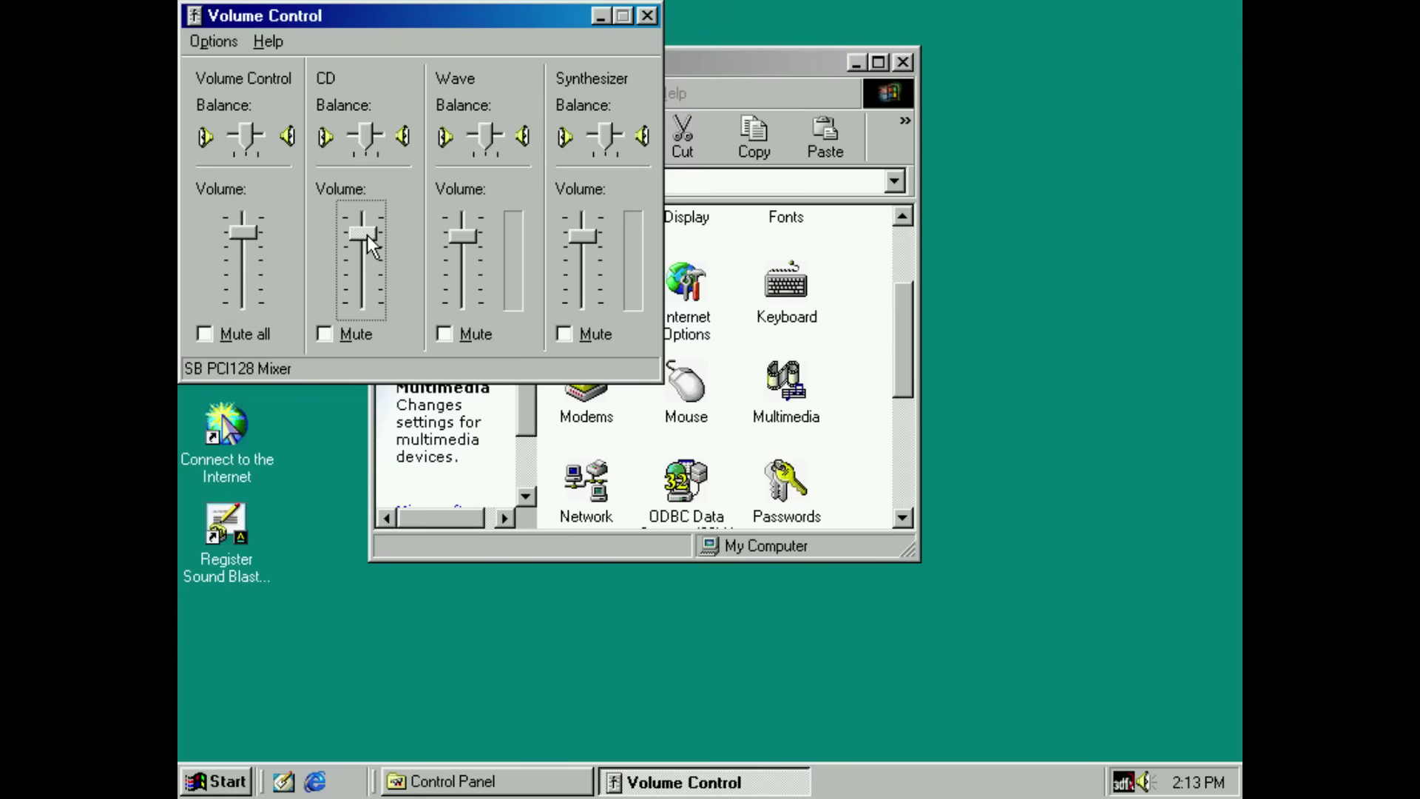
{"action": "left_click", "coordinate": [474, 235]}
{"action": "left_click", "coordinate": [587, 232]}
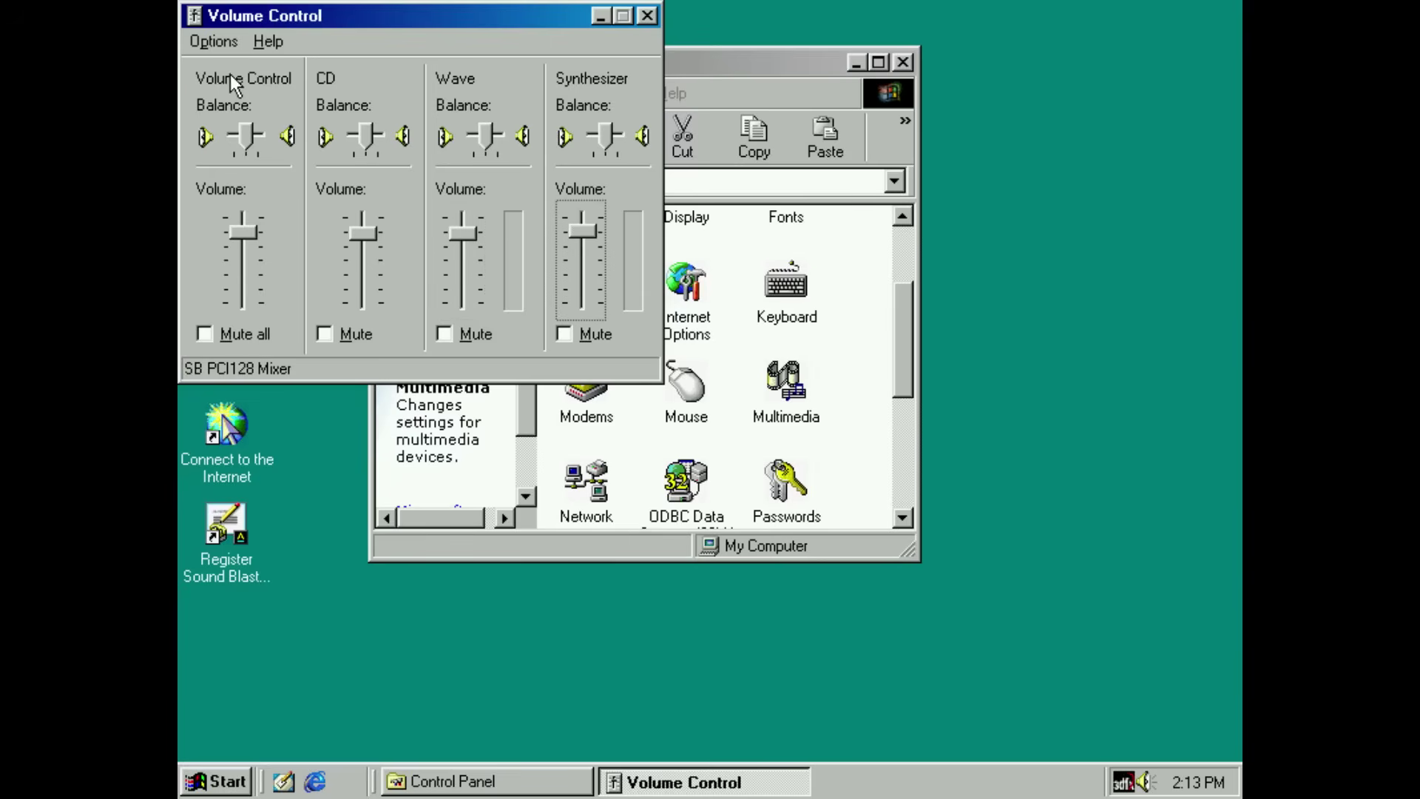
{"action": "left_click", "coordinate": [646, 16]}
{"action": "left_click_drag", "start_coordinate": [711, 55], "coordinate": [816, 117]}
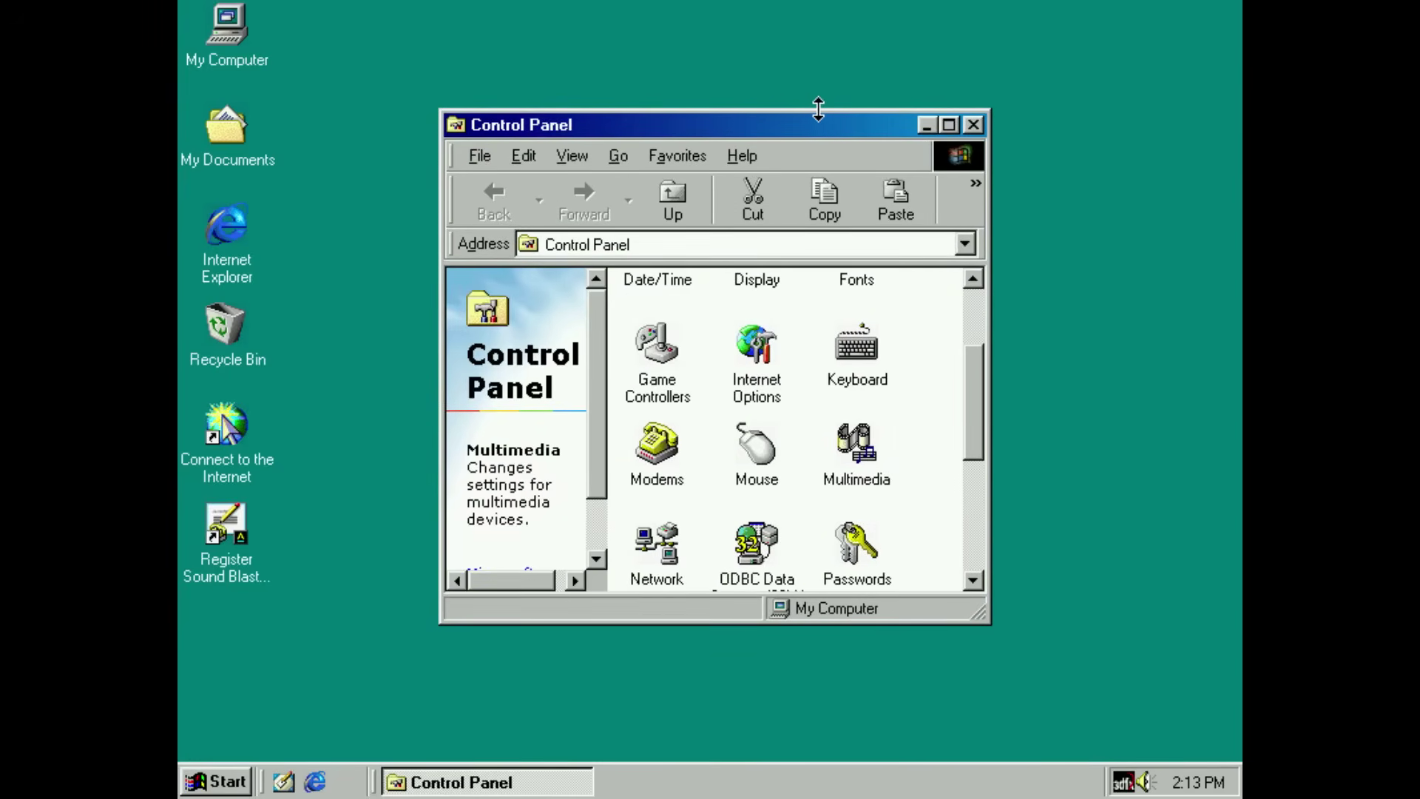
{"action": "left_click", "coordinate": [973, 125]}
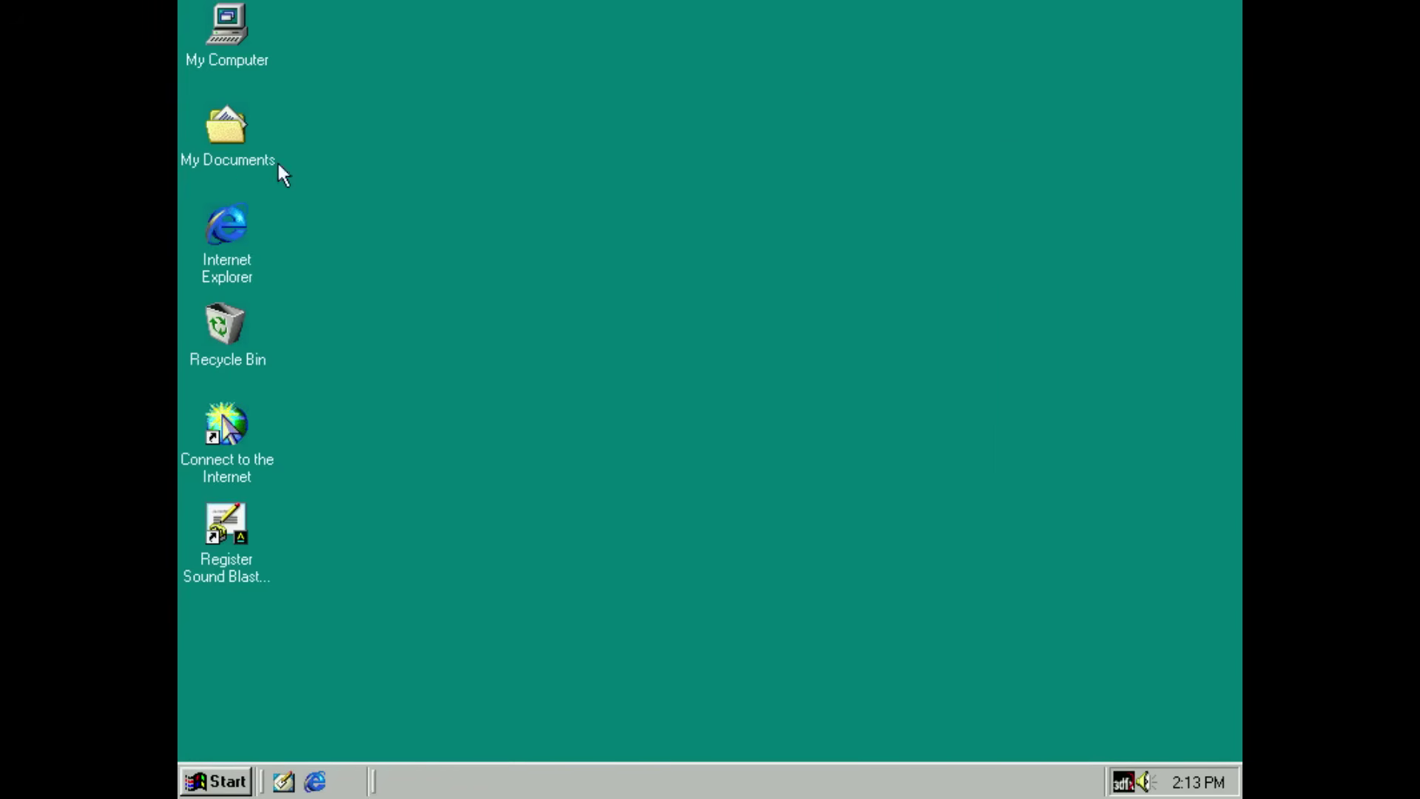
- Install Microsoft DirectX 7.0a with DX7A_en.EXE from its DirectX 7.0a folder in C:\Drivers
{"action": "double_click", "coordinate": [243, 42]}
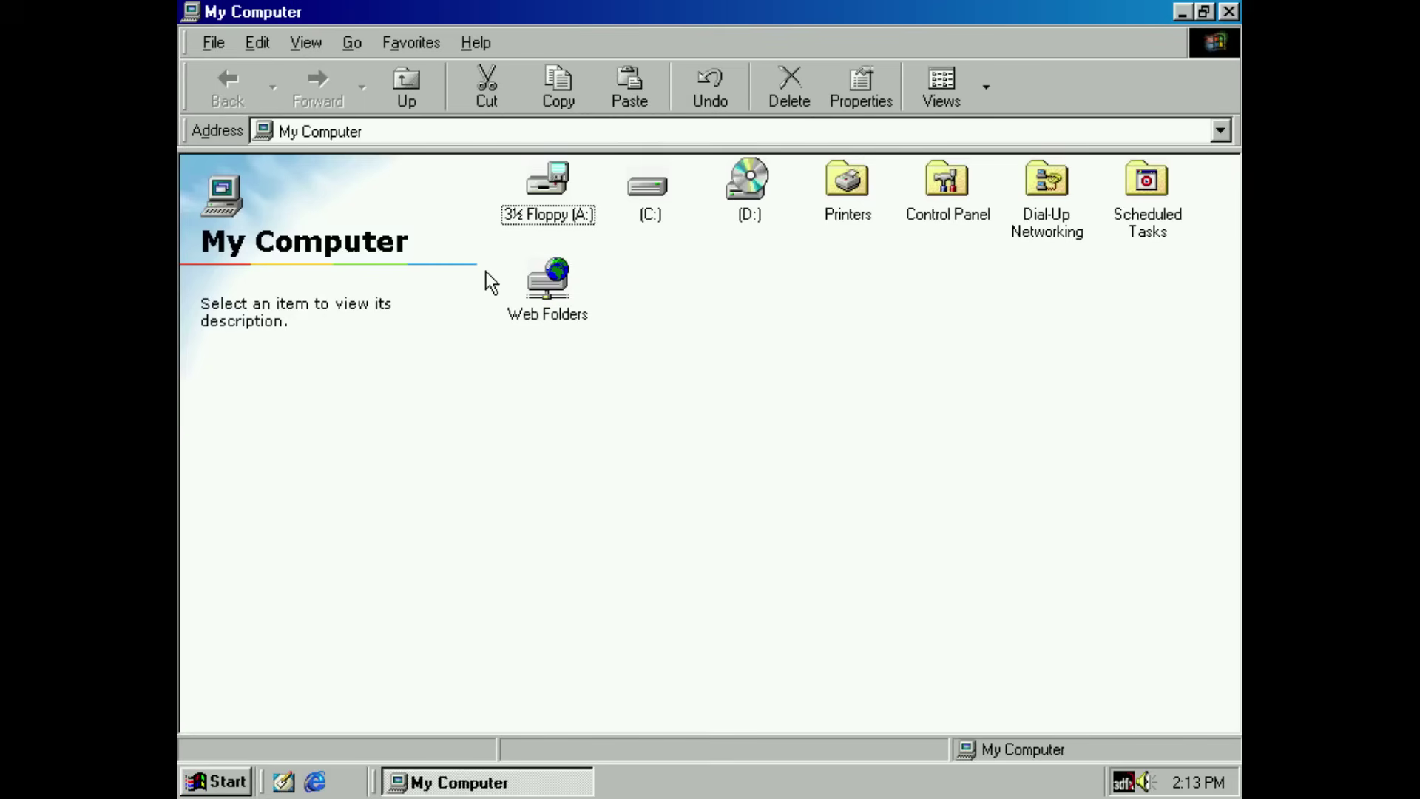
{"action": "left_click", "coordinate": [639, 197]}
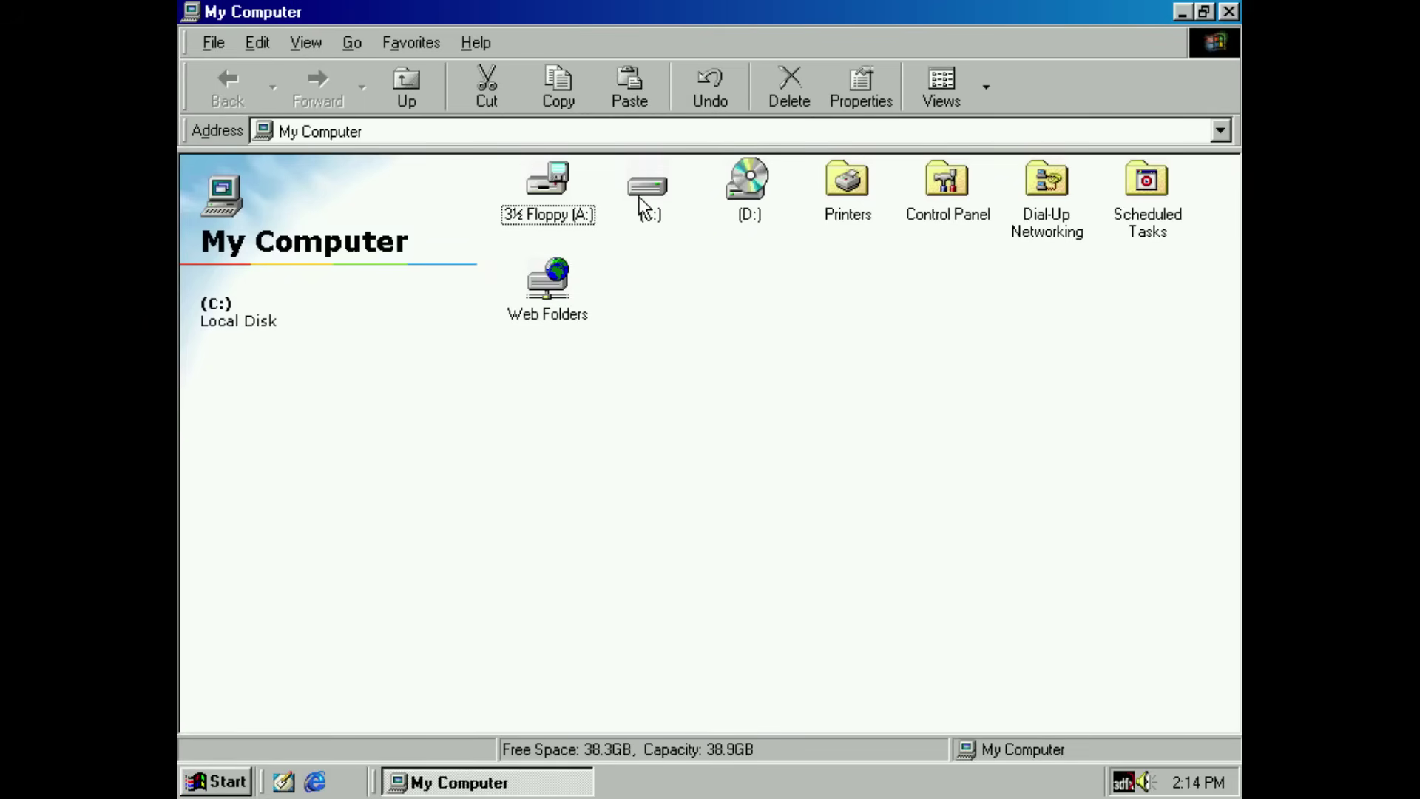
{"action": "double_click", "coordinate": [639, 196]}
{"action": "left_click", "coordinate": [751, 203]}
{"action": "double_click", "coordinate": [751, 203]}
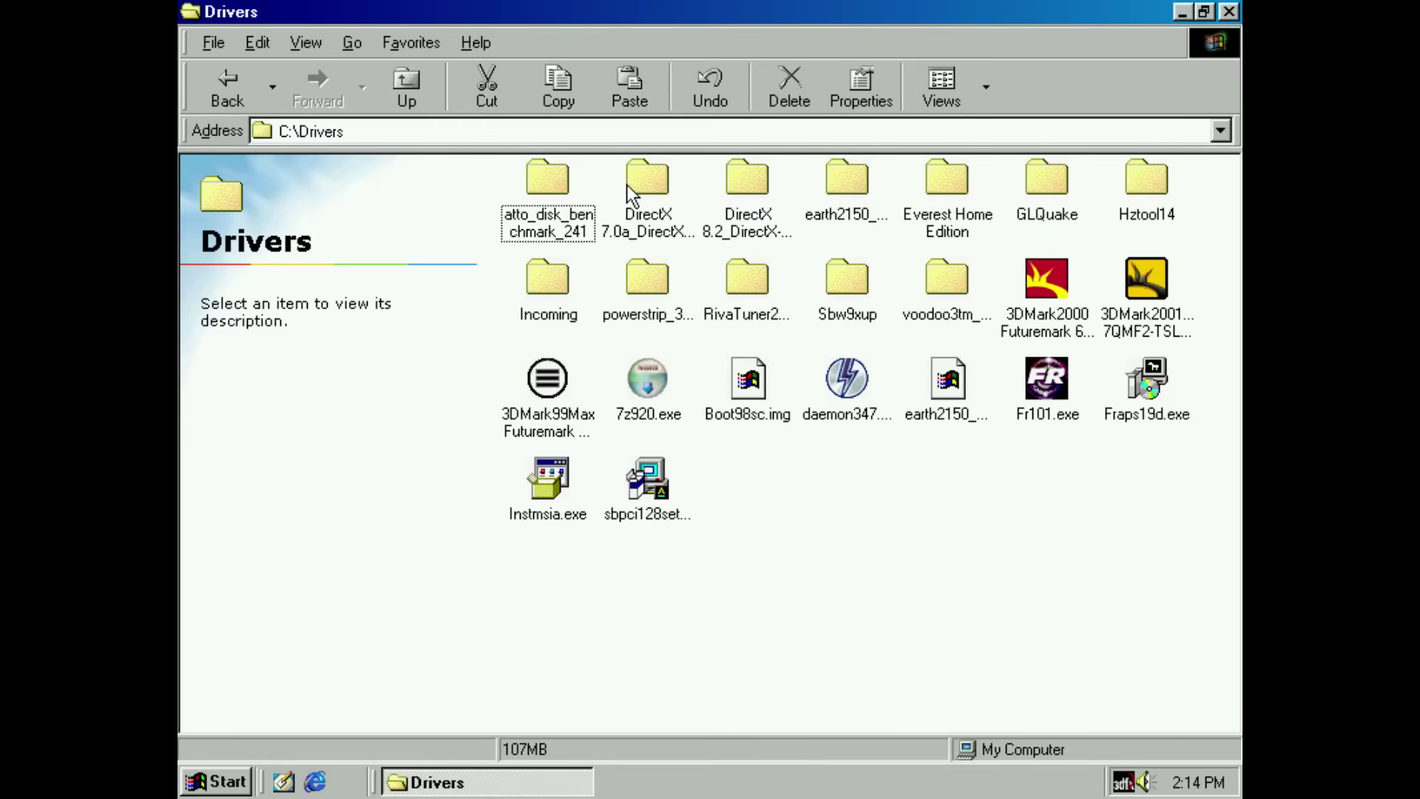
{"action": "double_click", "coordinate": [645, 188]}
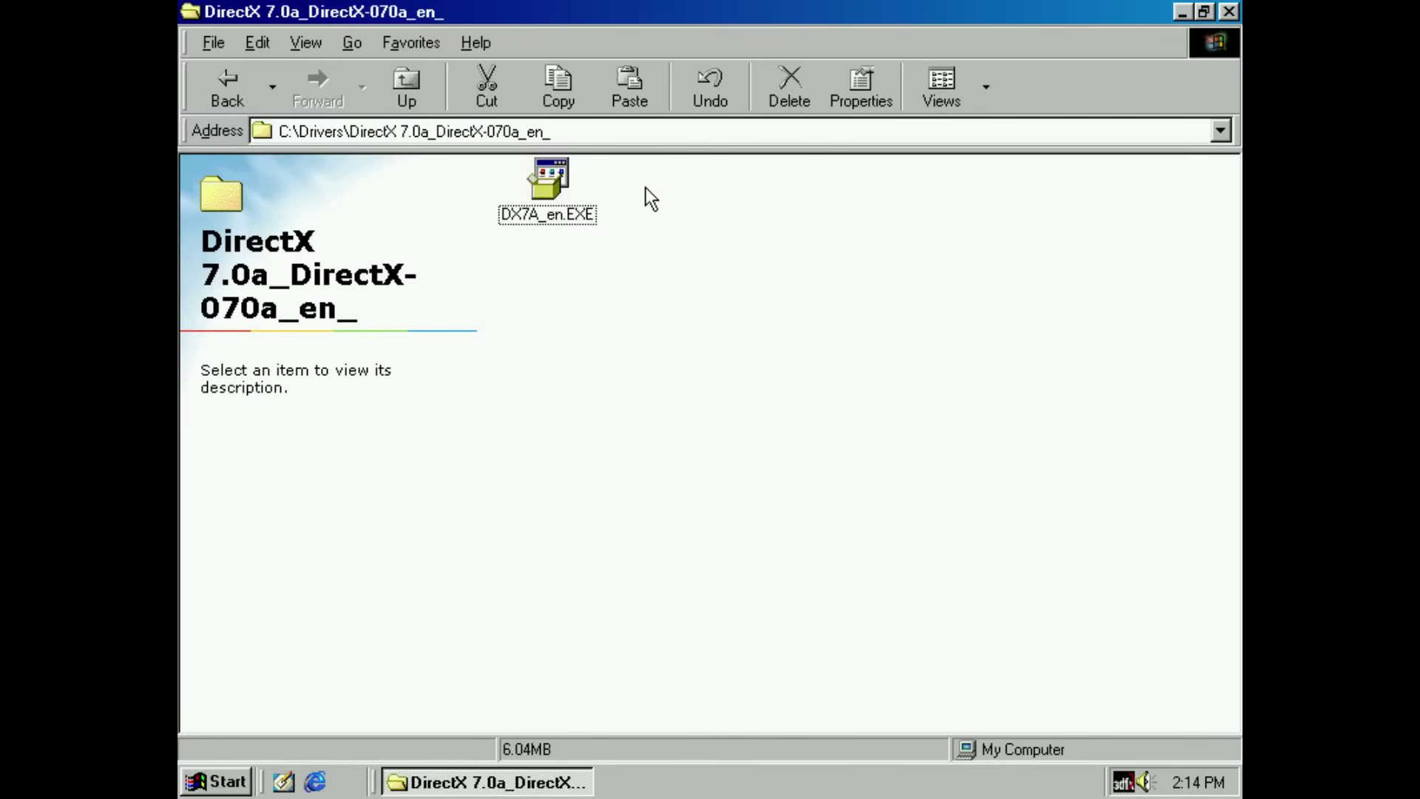
{"action": "double_click", "coordinate": [557, 178]}
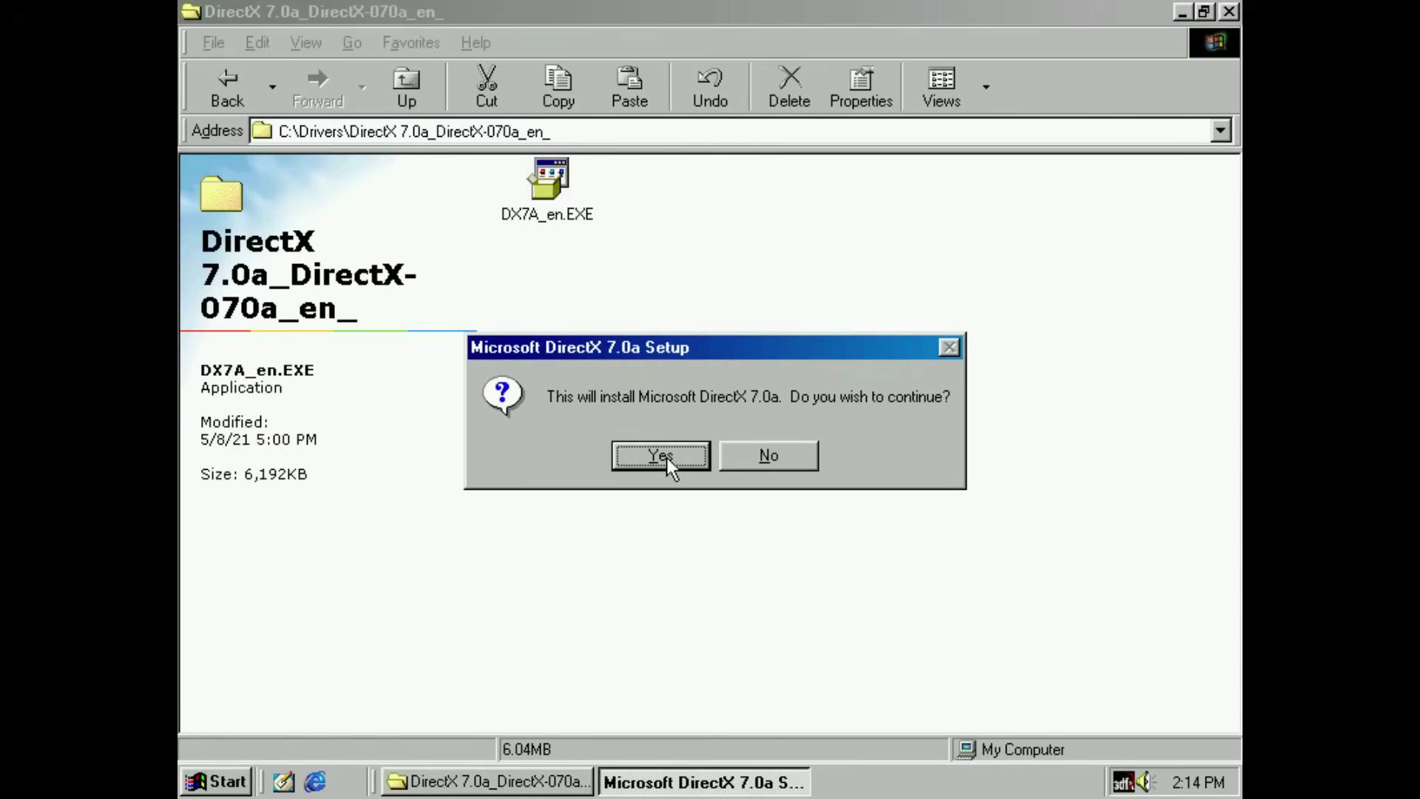
{"action": "left_click", "coordinate": [667, 457]}
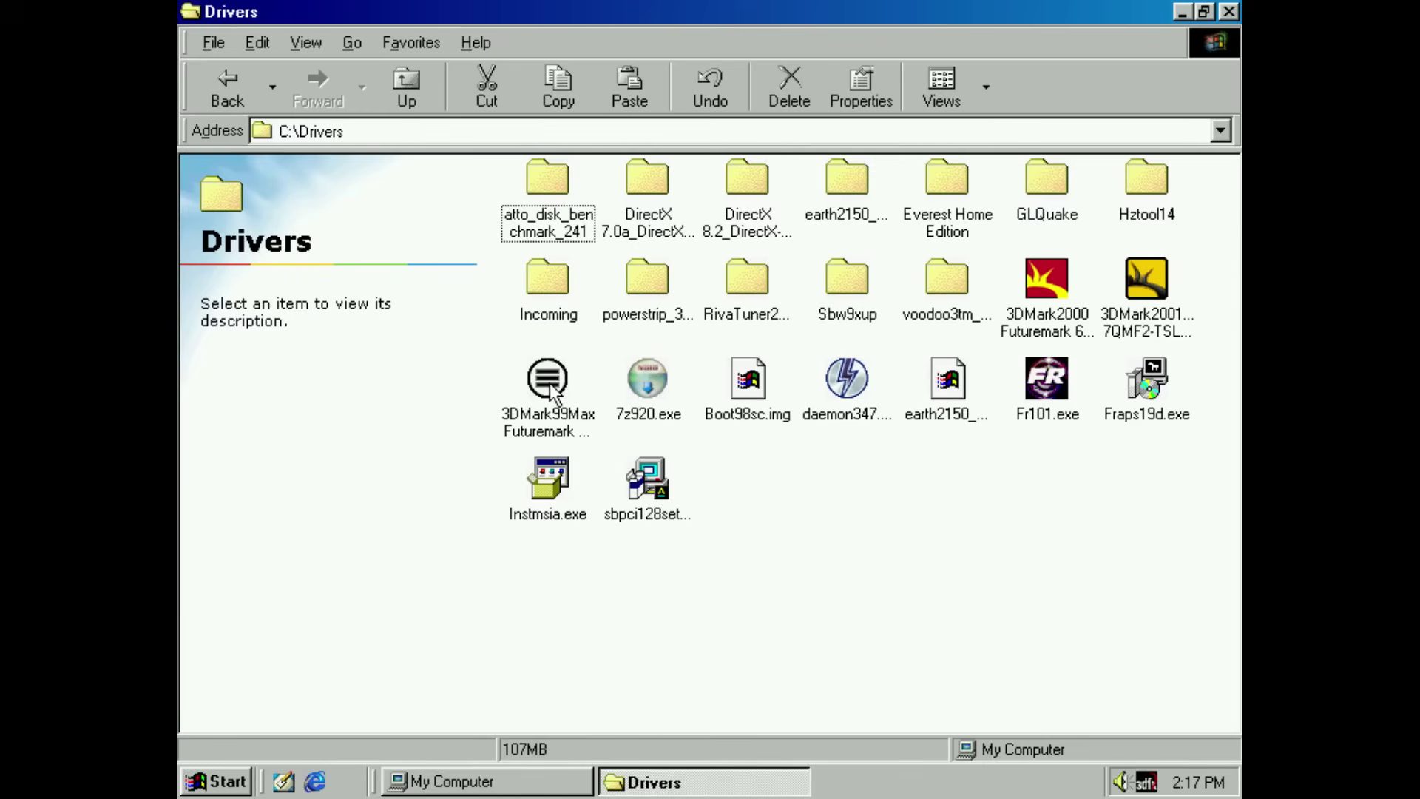
- Run the 3DMark99Max self-extractor from C:\Drivers and start its setup
{"action": "double_click", "coordinate": [552, 390]}
{"action": "left_click", "coordinate": [899, 366]}
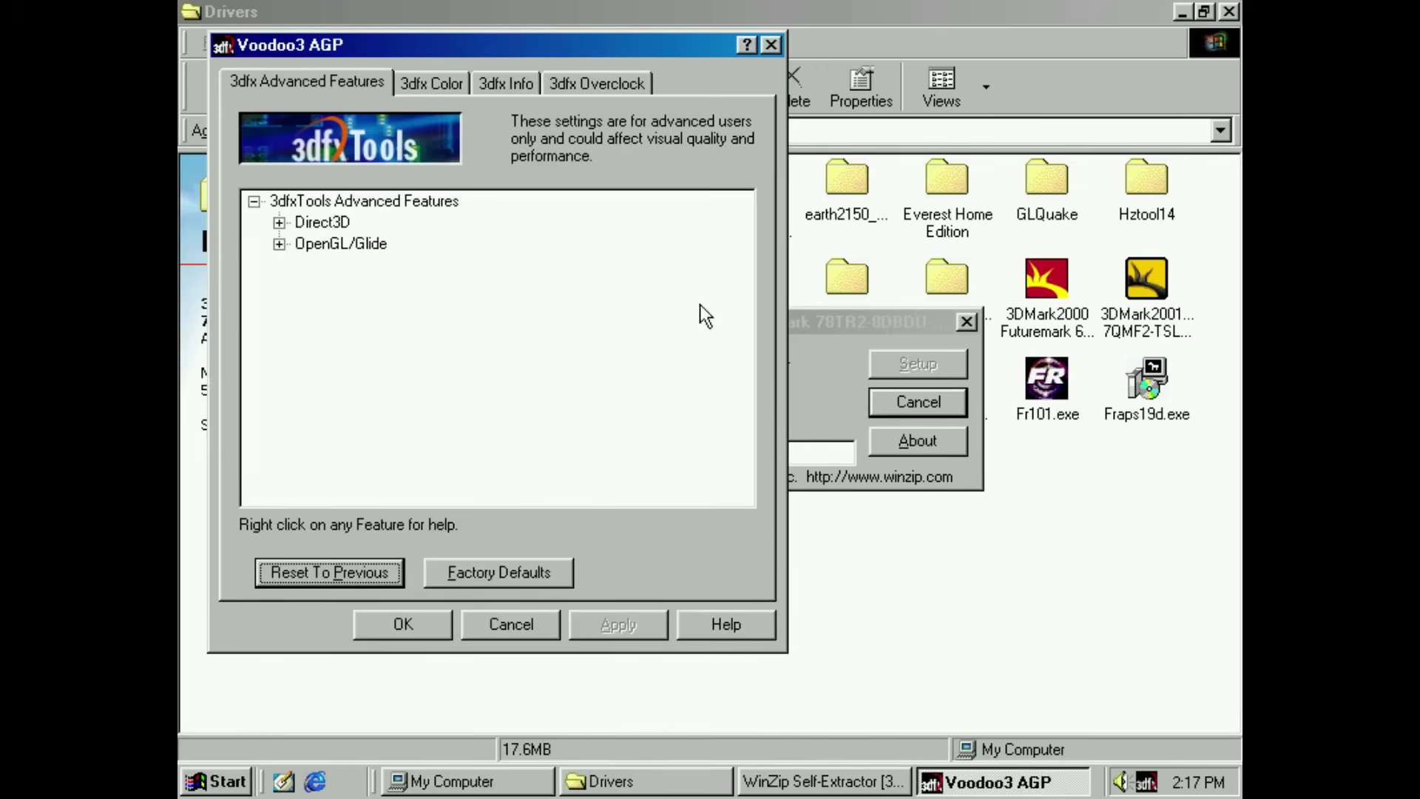
- Disable V Sync for both OpenGL and Direct3D in the Voodoo3's 3dfx Overclock settings and confirm
{"action": "left_click", "coordinate": [622, 82]}
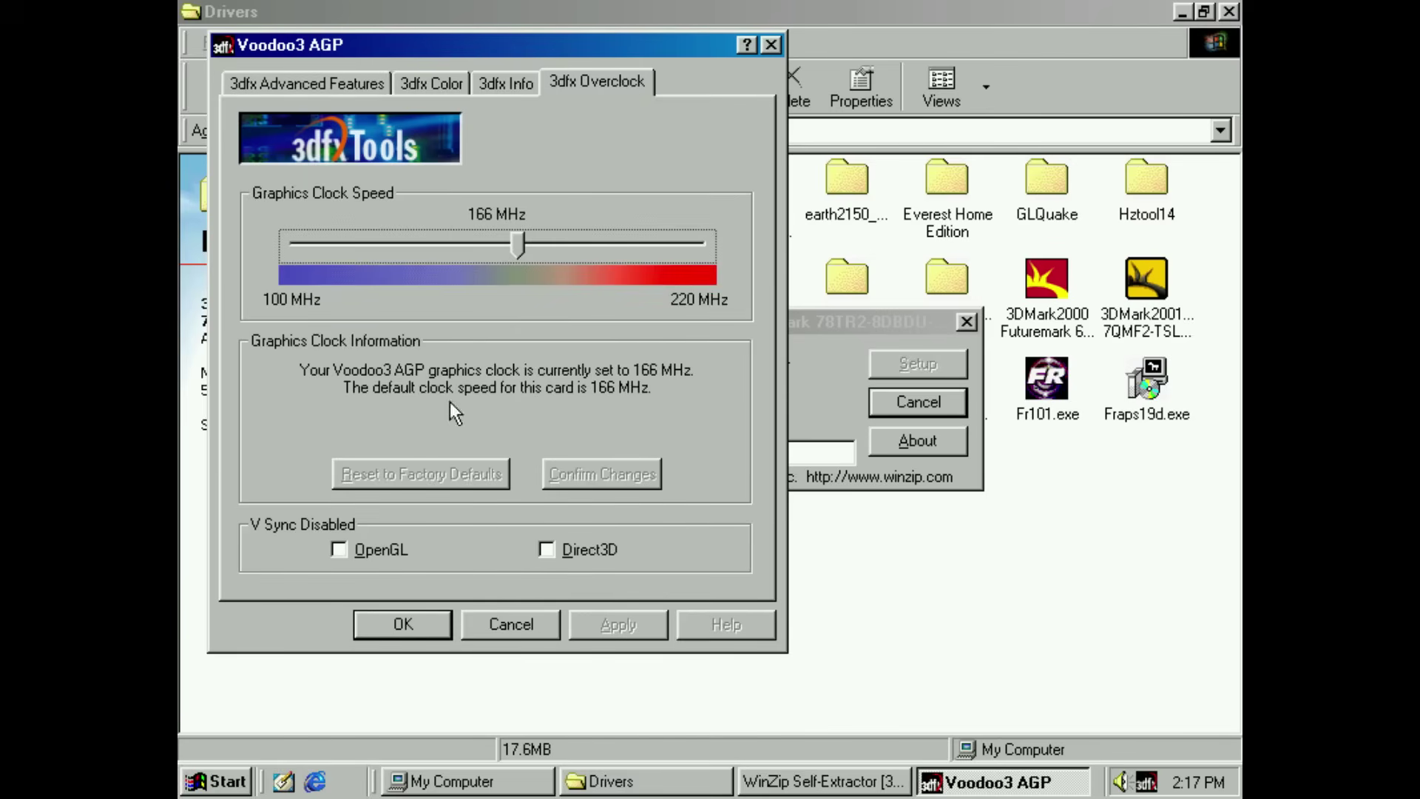
{"action": "left_click", "coordinate": [337, 550]}
{"action": "left_click", "coordinate": [561, 551]}
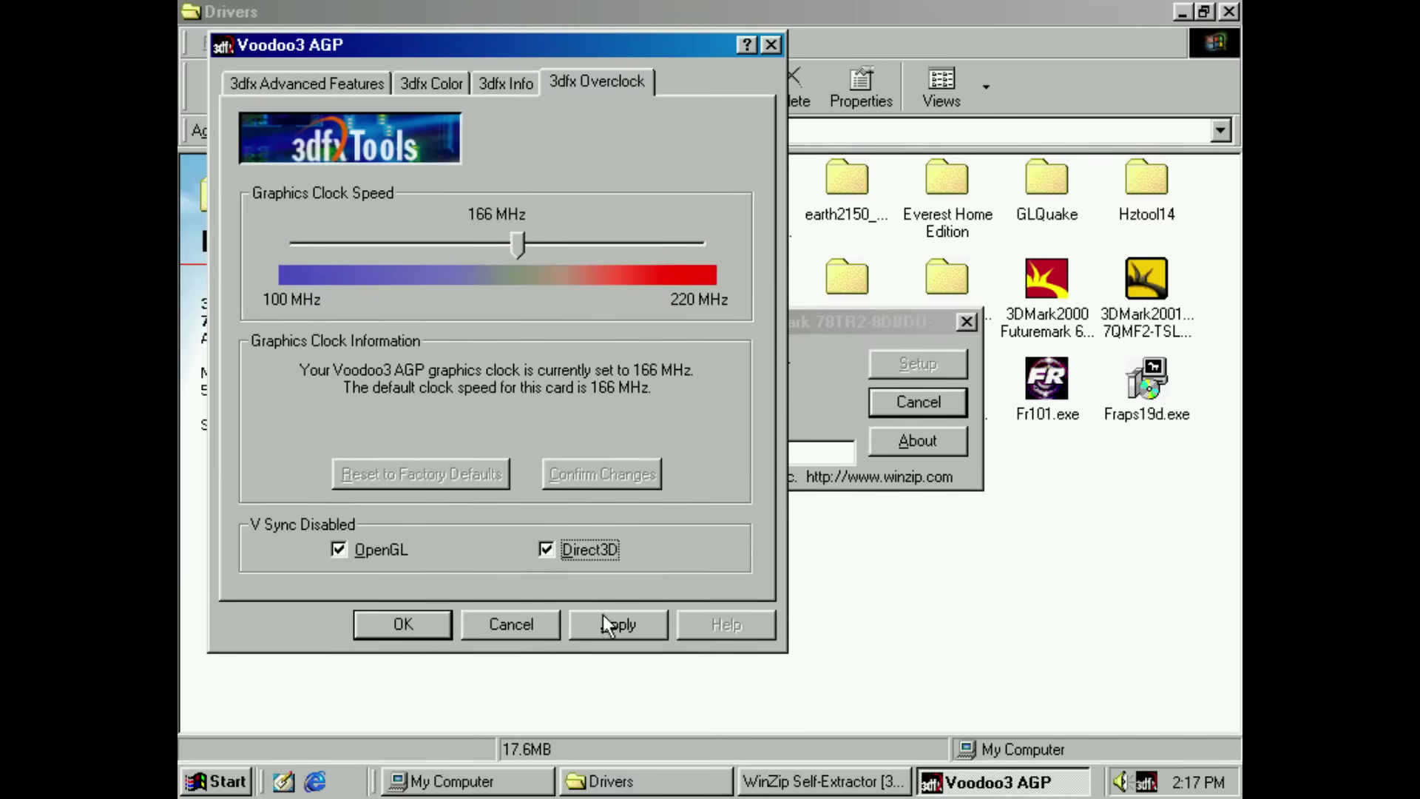
{"action": "left_click", "coordinate": [420, 628]}
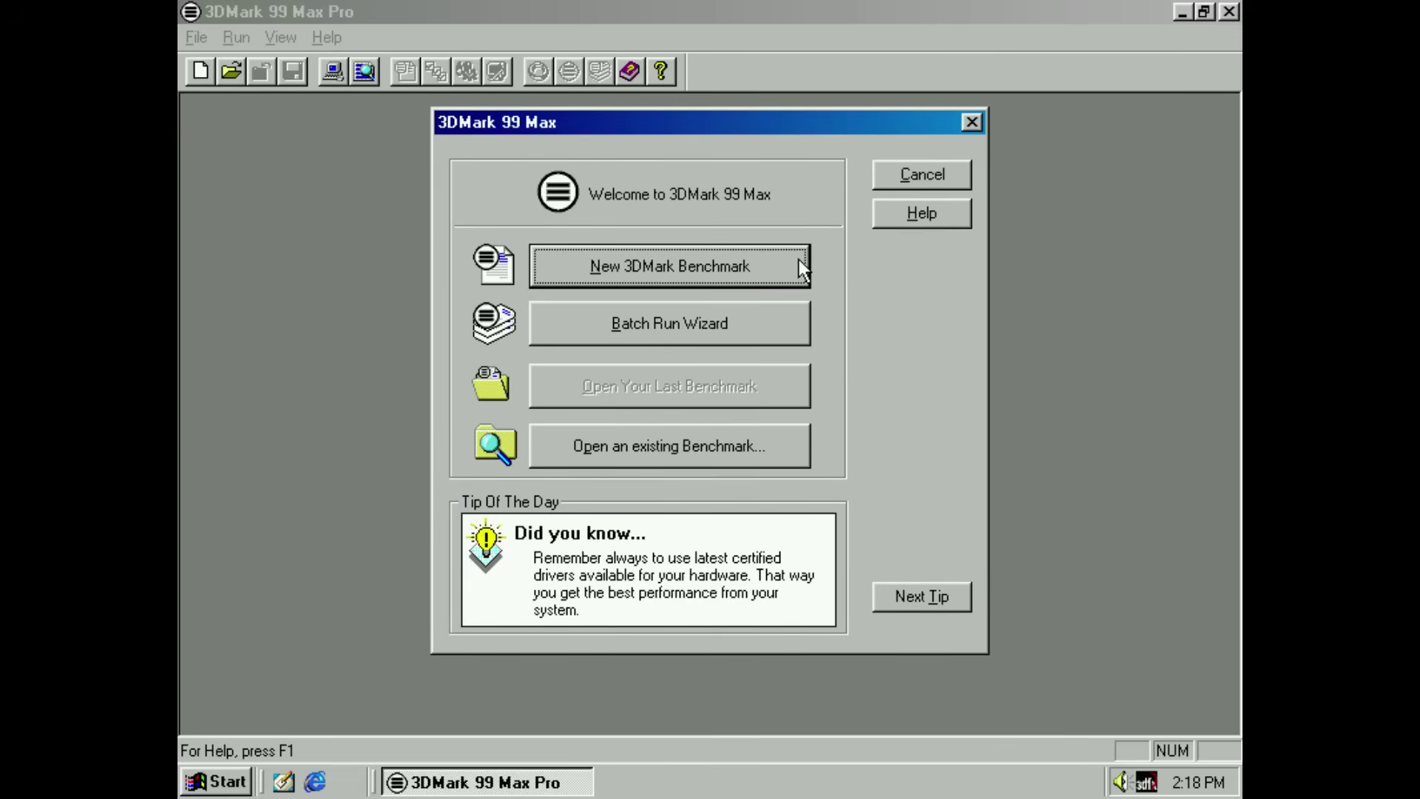
- Create a new 3DMark 99 Max benchmark with only the Game 1 - Race and Game 2 - First Person tests selected
{"action": "left_click", "coordinate": [798, 260]}
{"action": "left_click", "coordinate": [499, 489]}
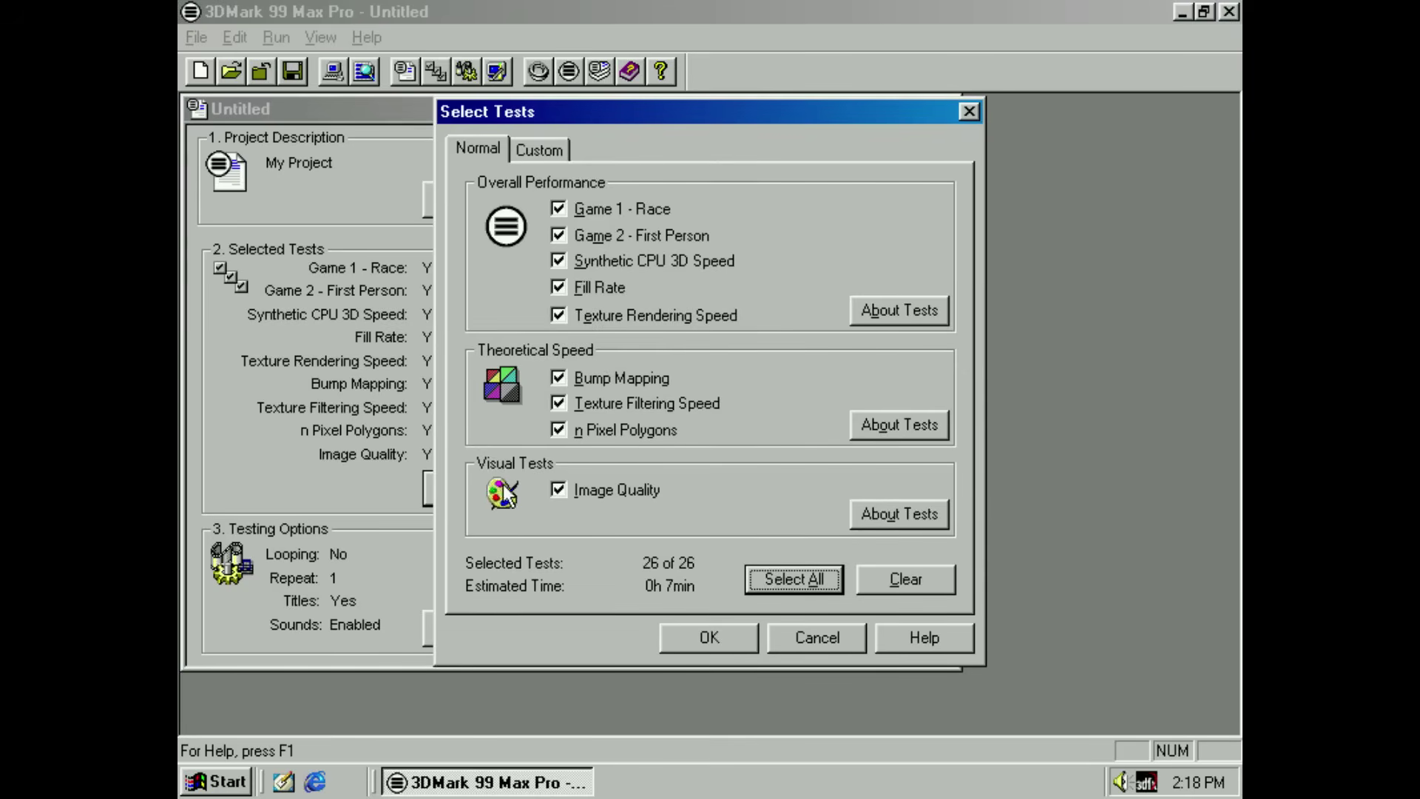
{"action": "left_click", "coordinate": [897, 583]}
{"action": "left_click", "coordinate": [571, 210]}
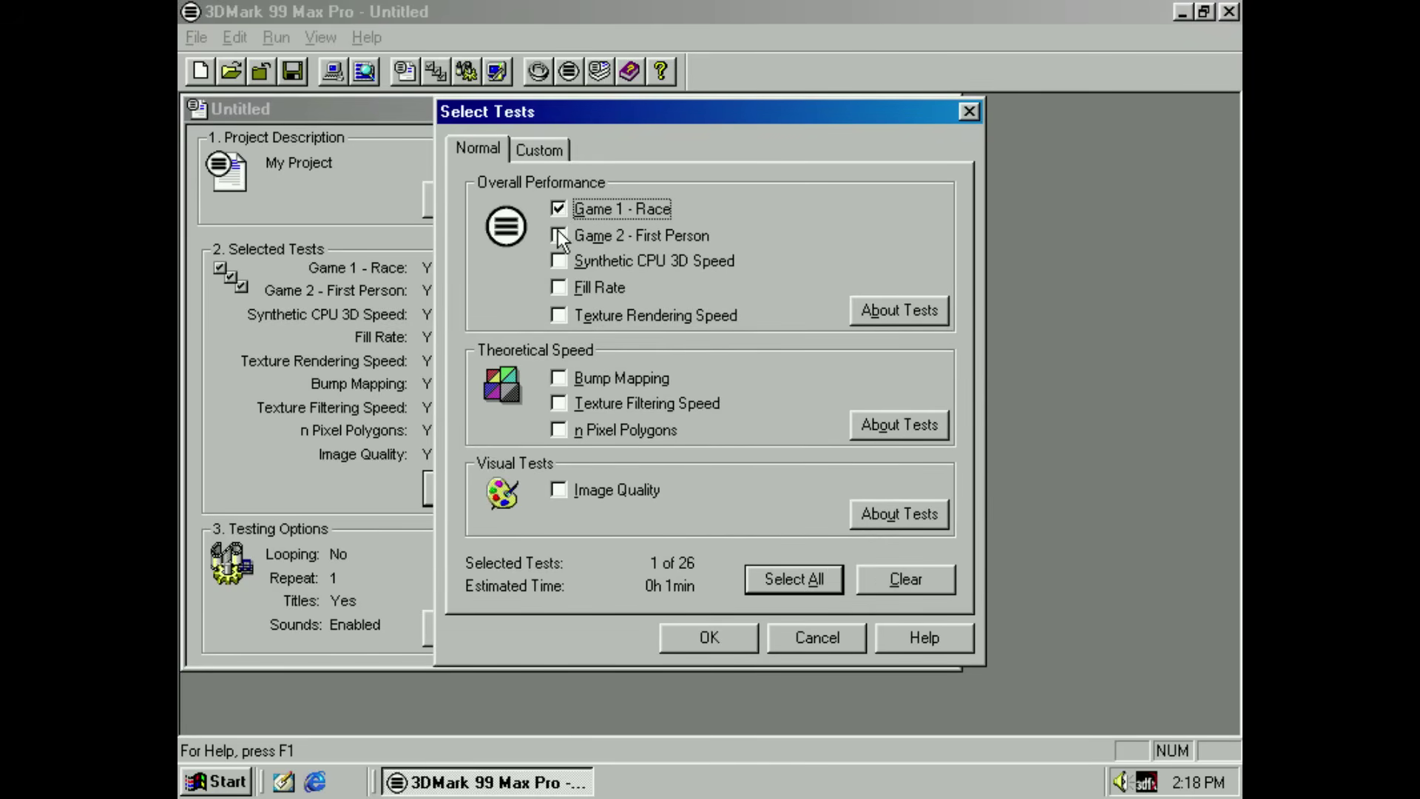
{"action": "left_click", "coordinate": [558, 234]}
{"action": "left_click", "coordinate": [705, 641]}
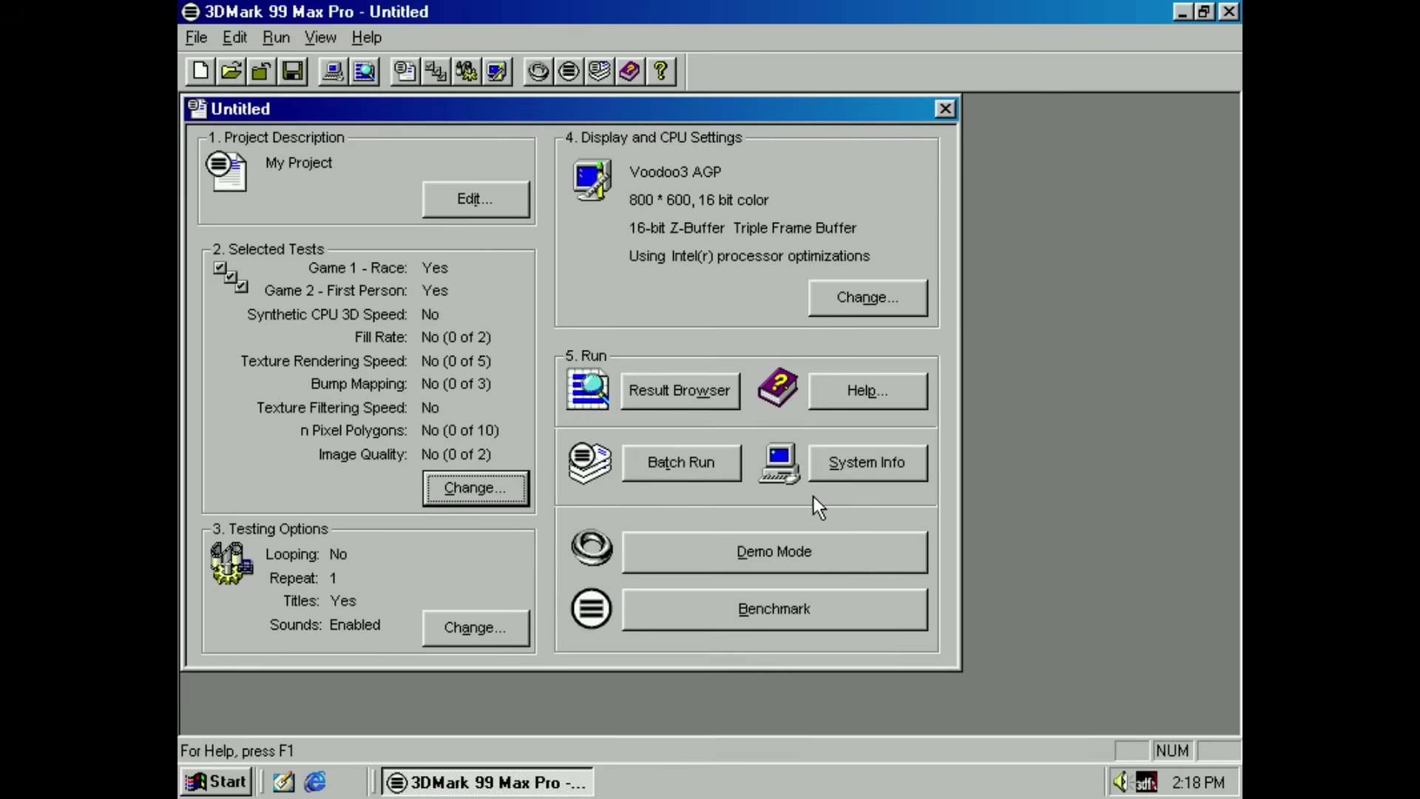
- Run the benchmark with the selected tests, dismiss the overall score and exit 3DMark 99 Max
{"action": "left_click", "coordinate": [871, 615]}
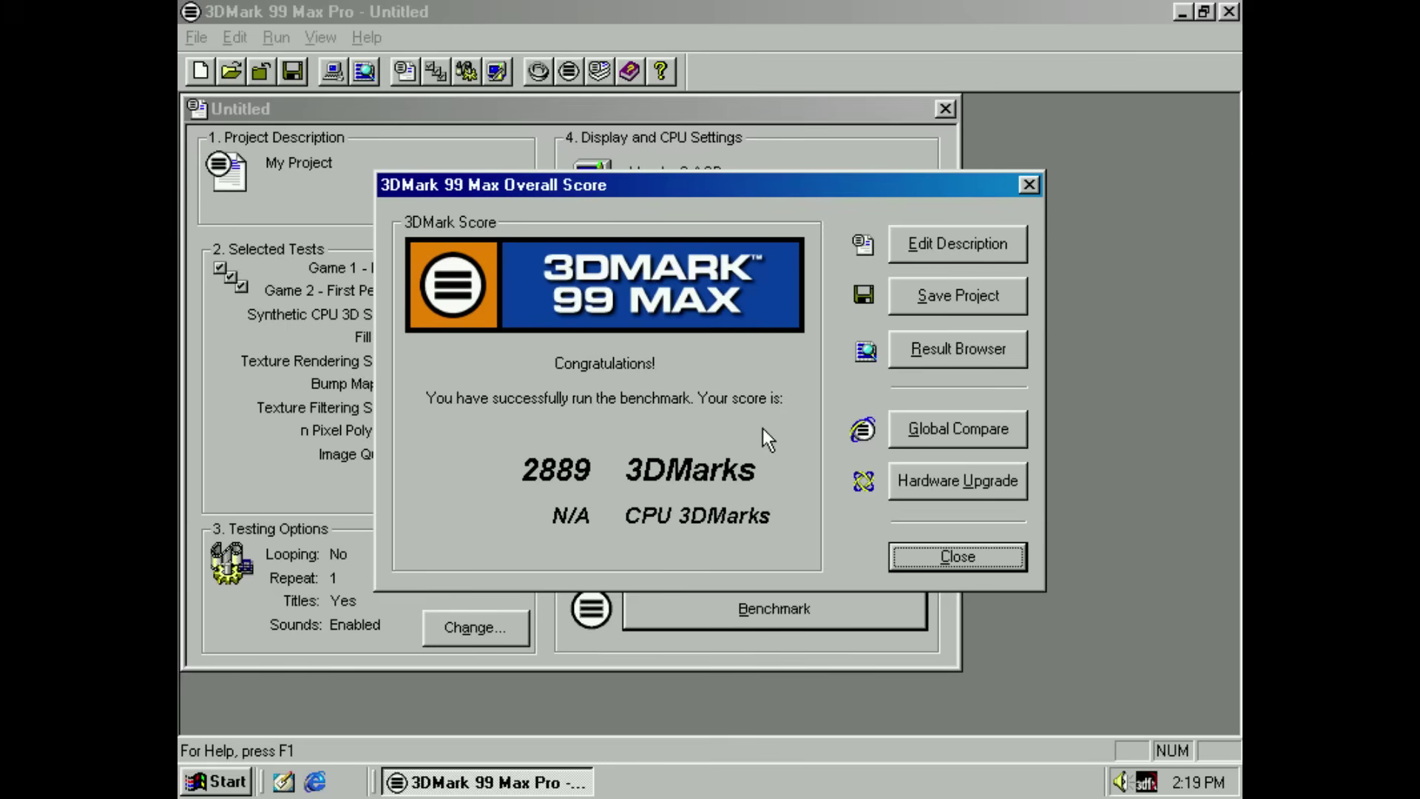
{"action": "left_click", "coordinate": [911, 551]}
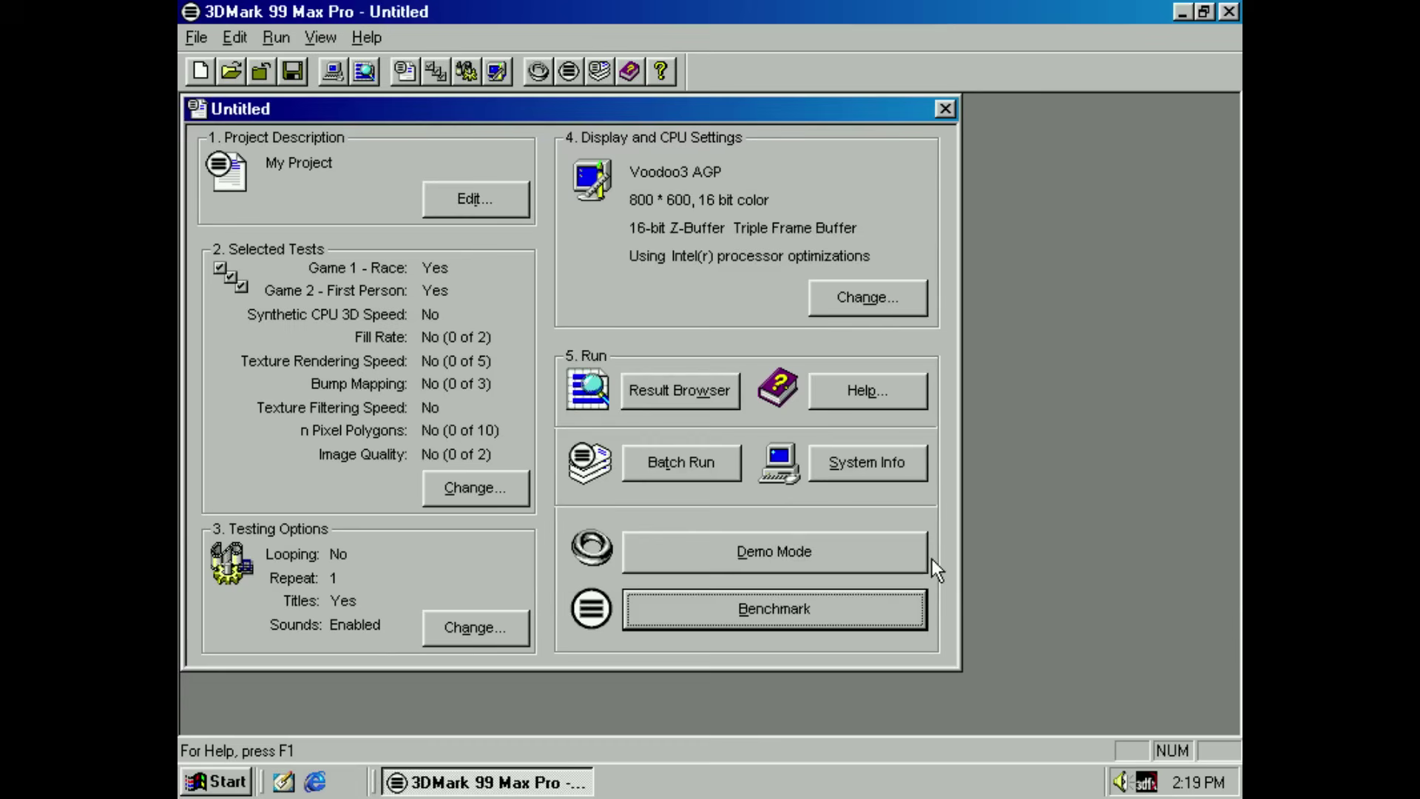
{"action": "left_click", "coordinate": [1228, 11]}
{"action": "left_click", "coordinate": [707, 417]}
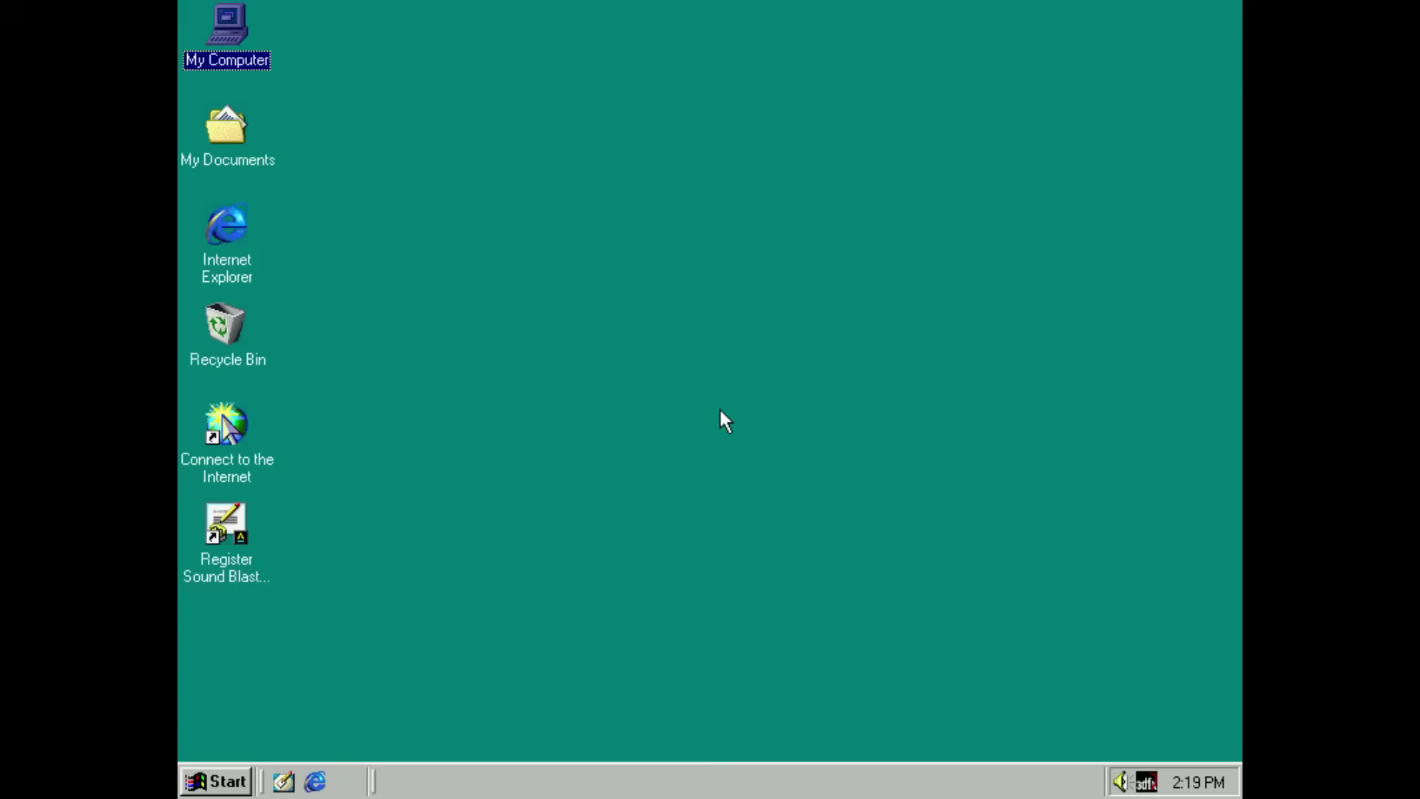
- Turn V Sync back on for OpenGL and Direct3D in the Voodoo3's 3dfx Overclock settings and confirm
{"action": "double_click", "coordinate": [1147, 782]}
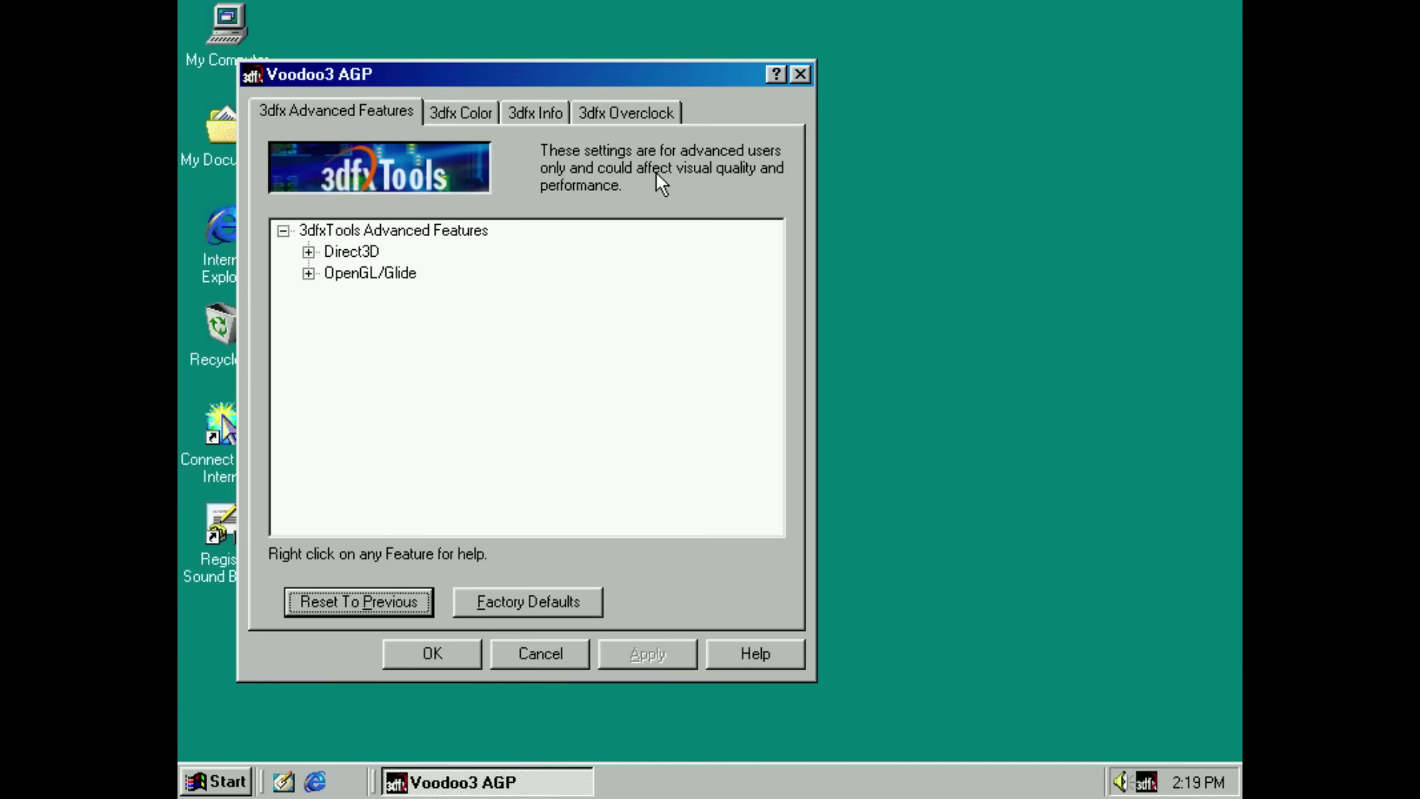
{"action": "left_click", "coordinate": [664, 113]}
{"action": "left_click", "coordinate": [413, 581]}
{"action": "left_click", "coordinate": [617, 582]}
{"action": "left_click", "coordinate": [636, 655]}
{"action": "left_click", "coordinate": [418, 653]}
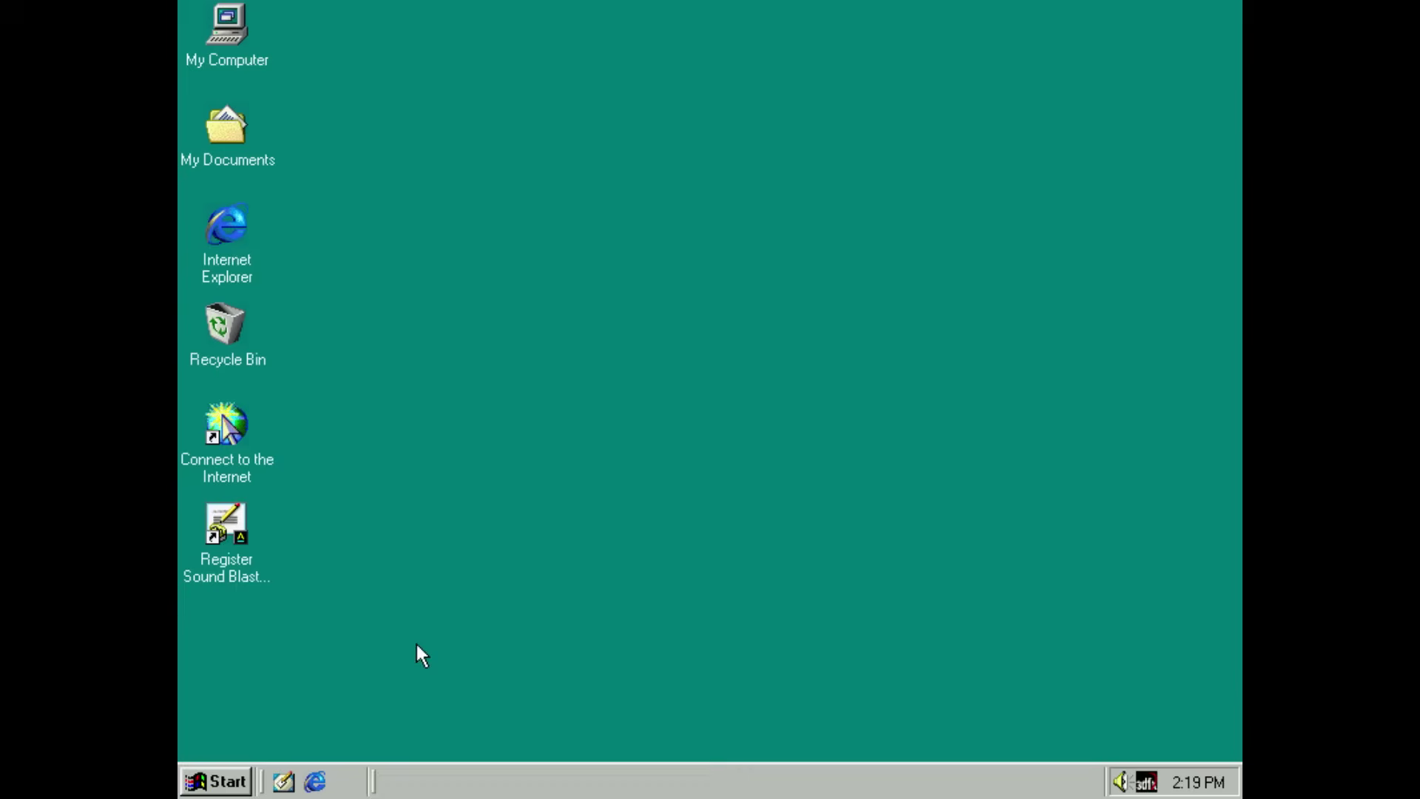
- Shut down Windows 98 in the virtual machine
{"action": "left_click", "coordinate": [219, 785]}
{"action": "left_click", "coordinate": [307, 747]}
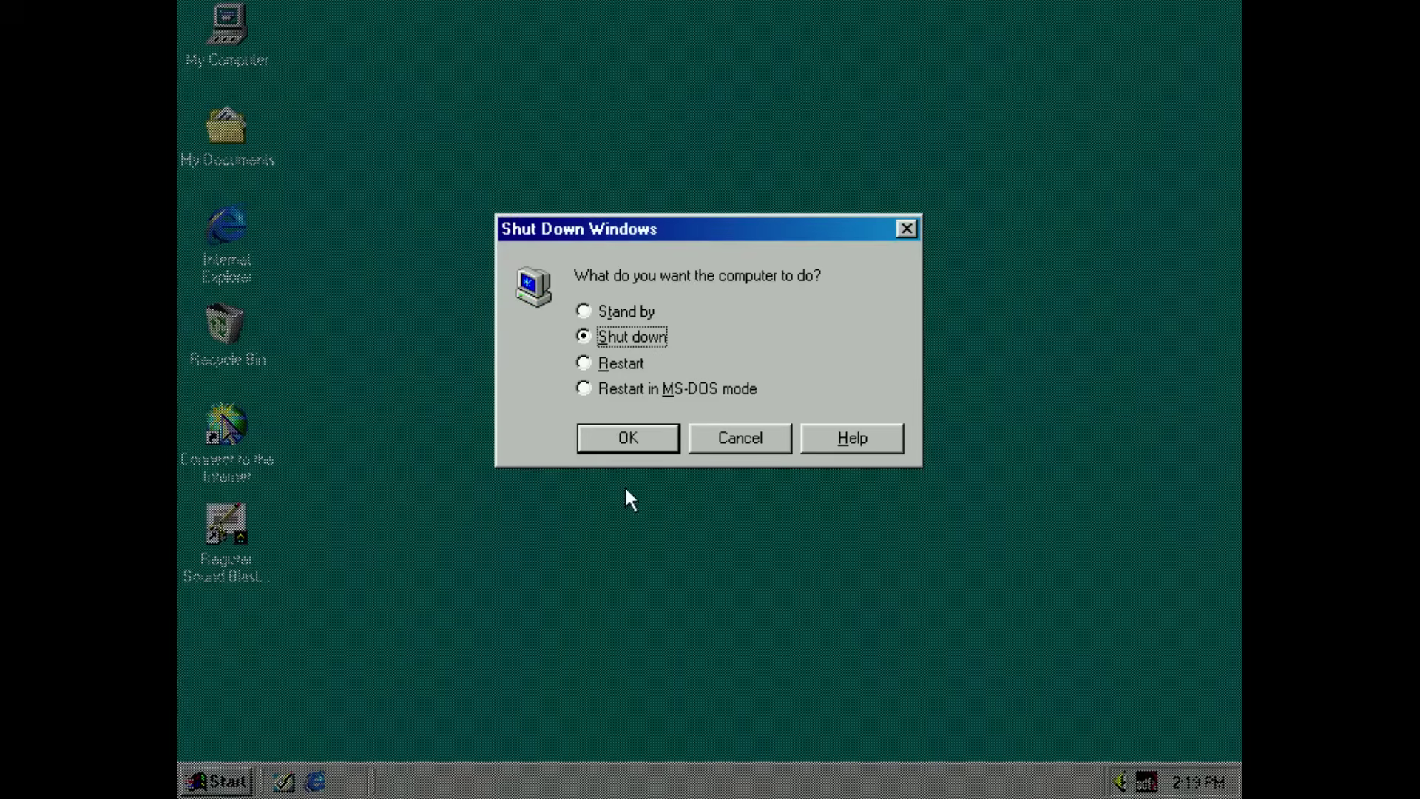
{"action": "left_click", "coordinate": [632, 435]}
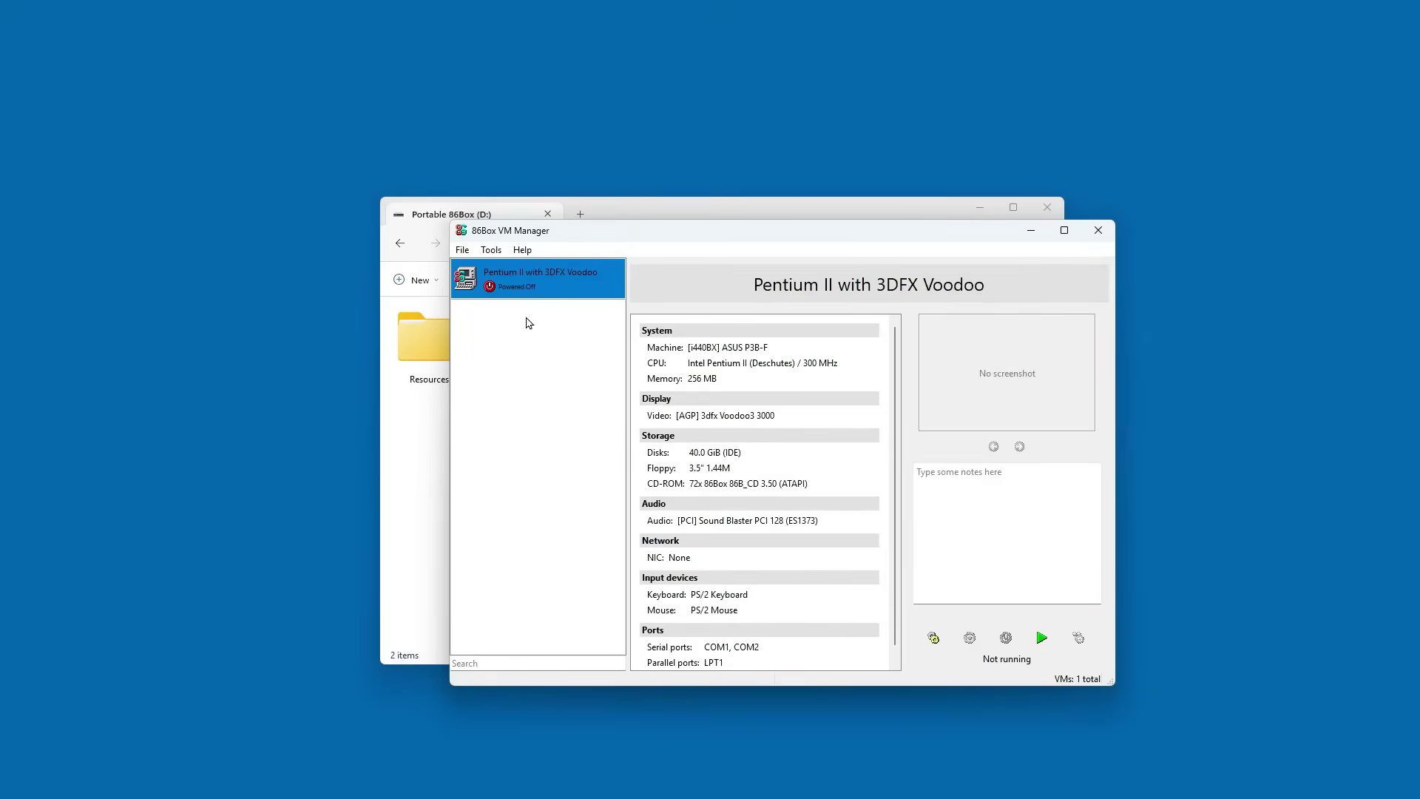
{"action": "left_click", "coordinate": [463, 253]}
{"action": "left_click", "coordinate": [481, 267]}
{"action": "left_click", "coordinate": [970, 316]}
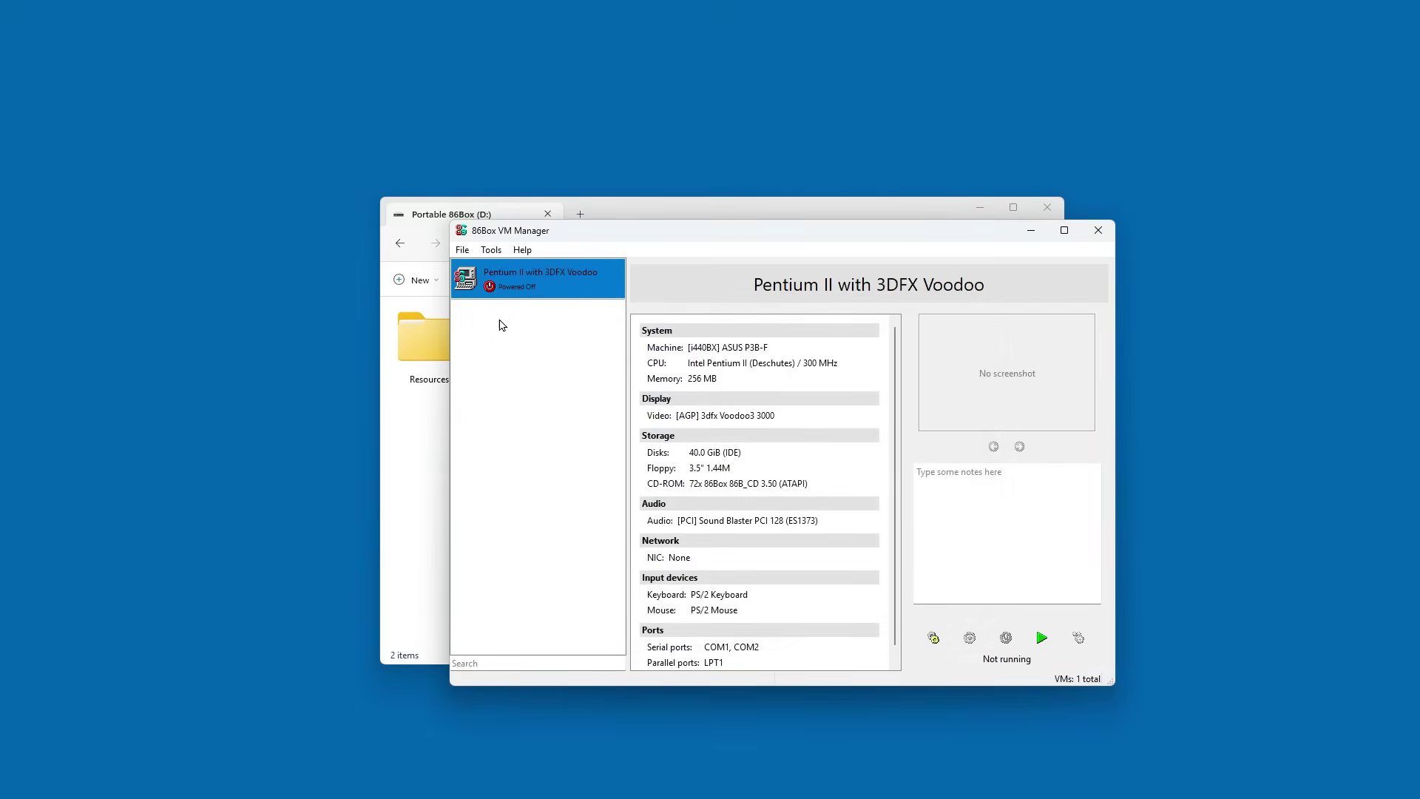